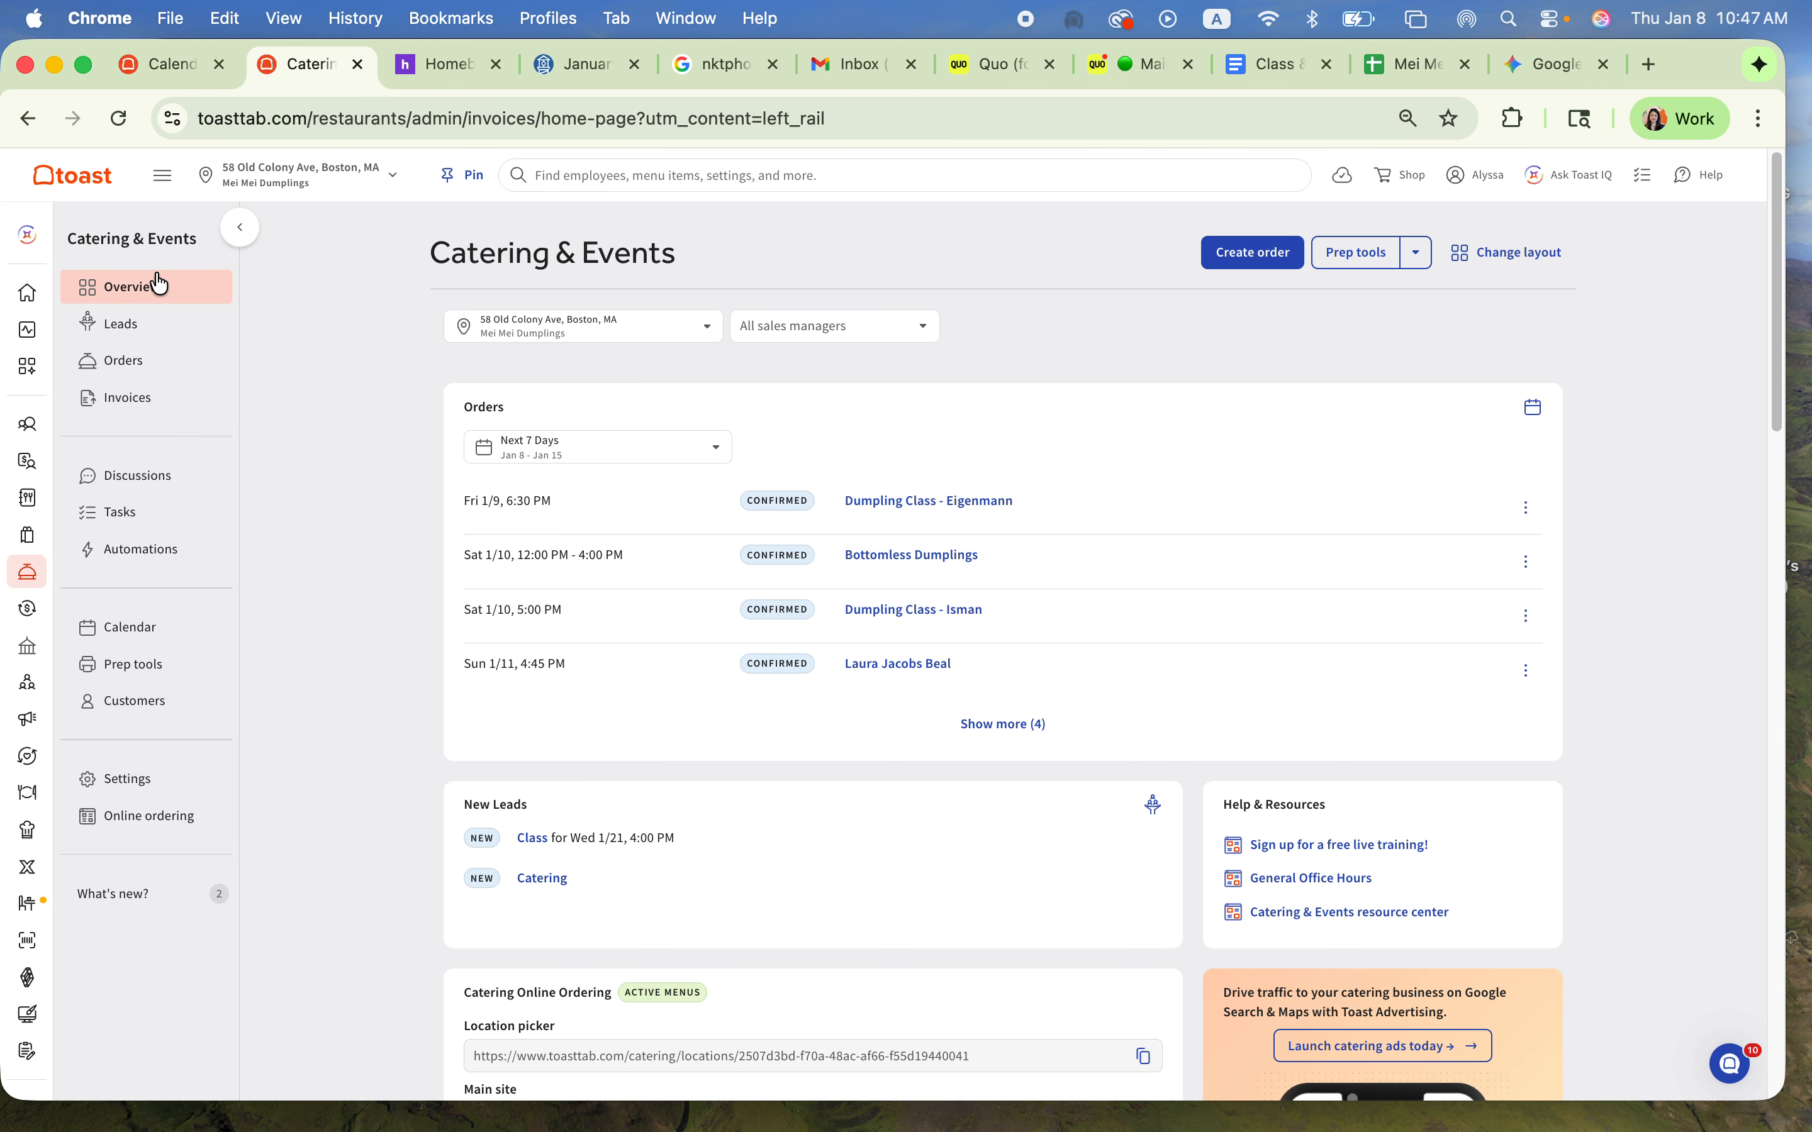
Step: View the Leads, Orders and Invoices lists of Catering & Events in turn
click(146, 327)
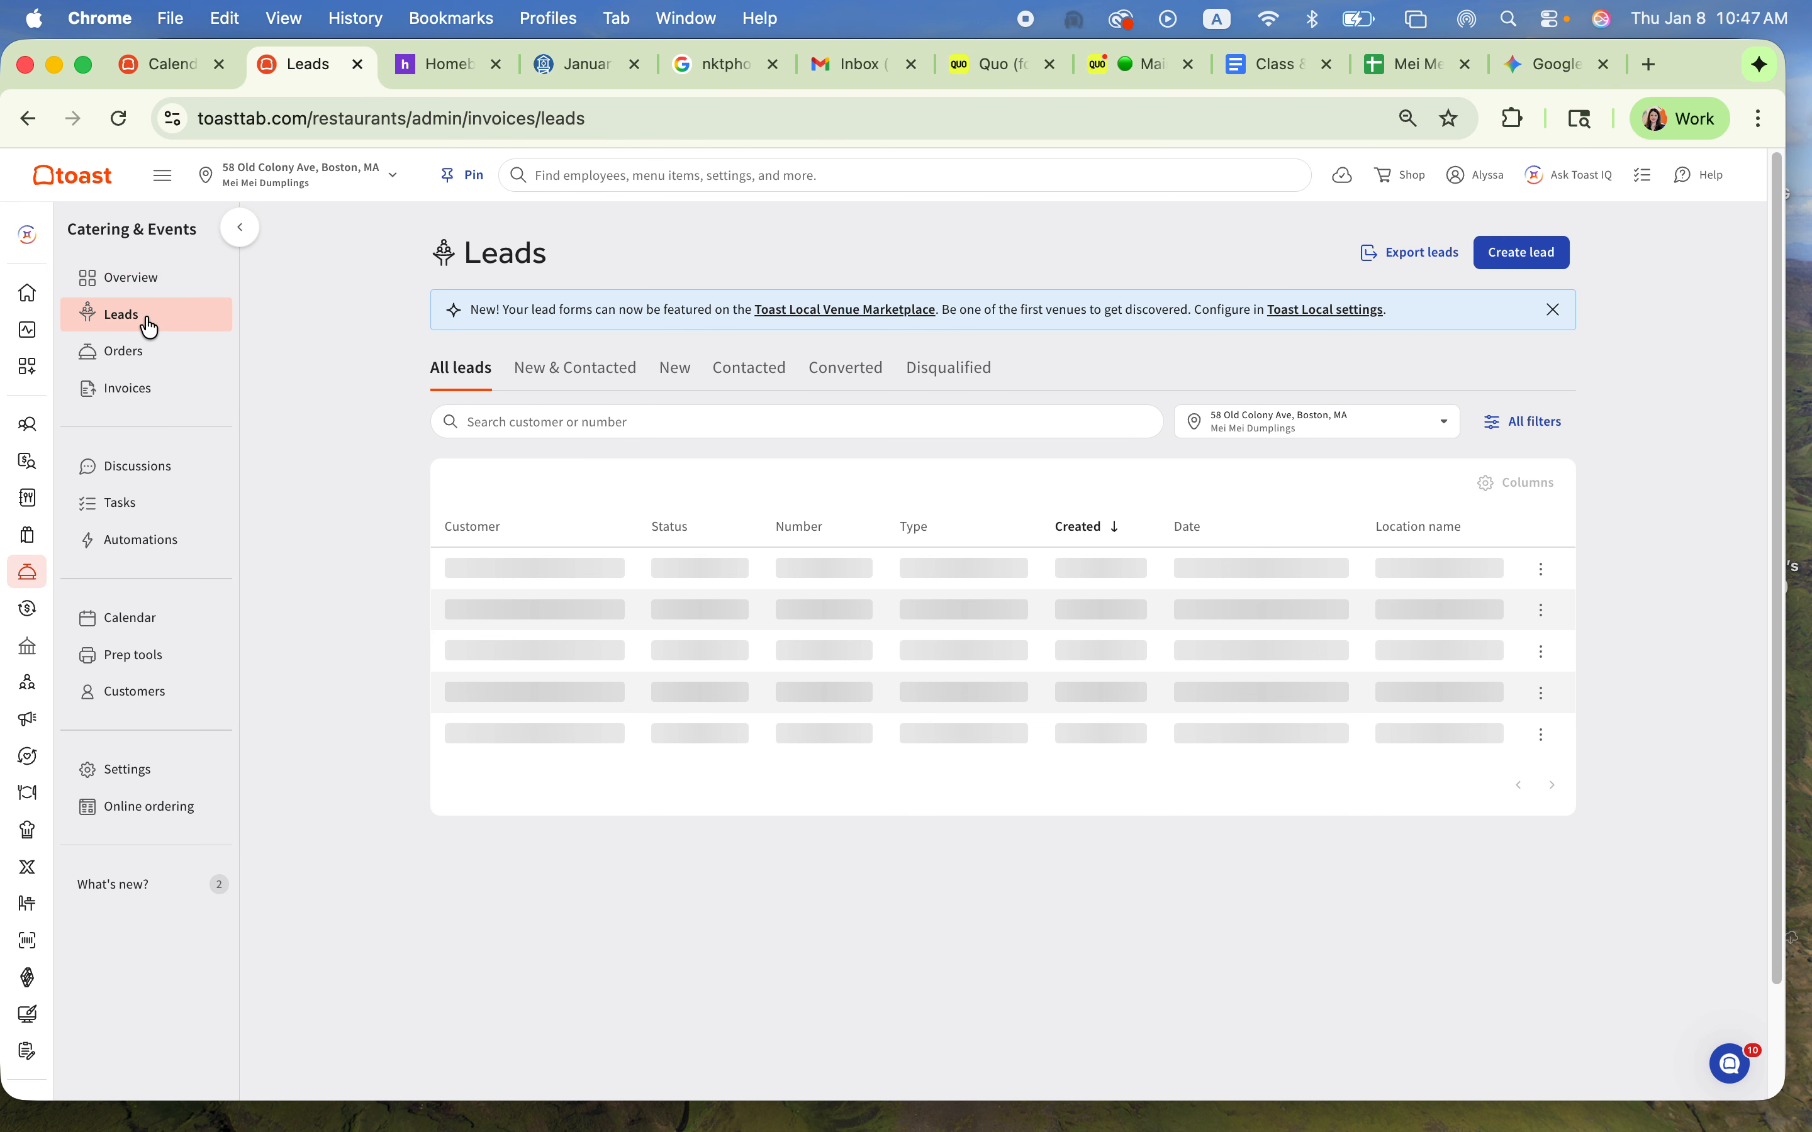
click(153, 374)
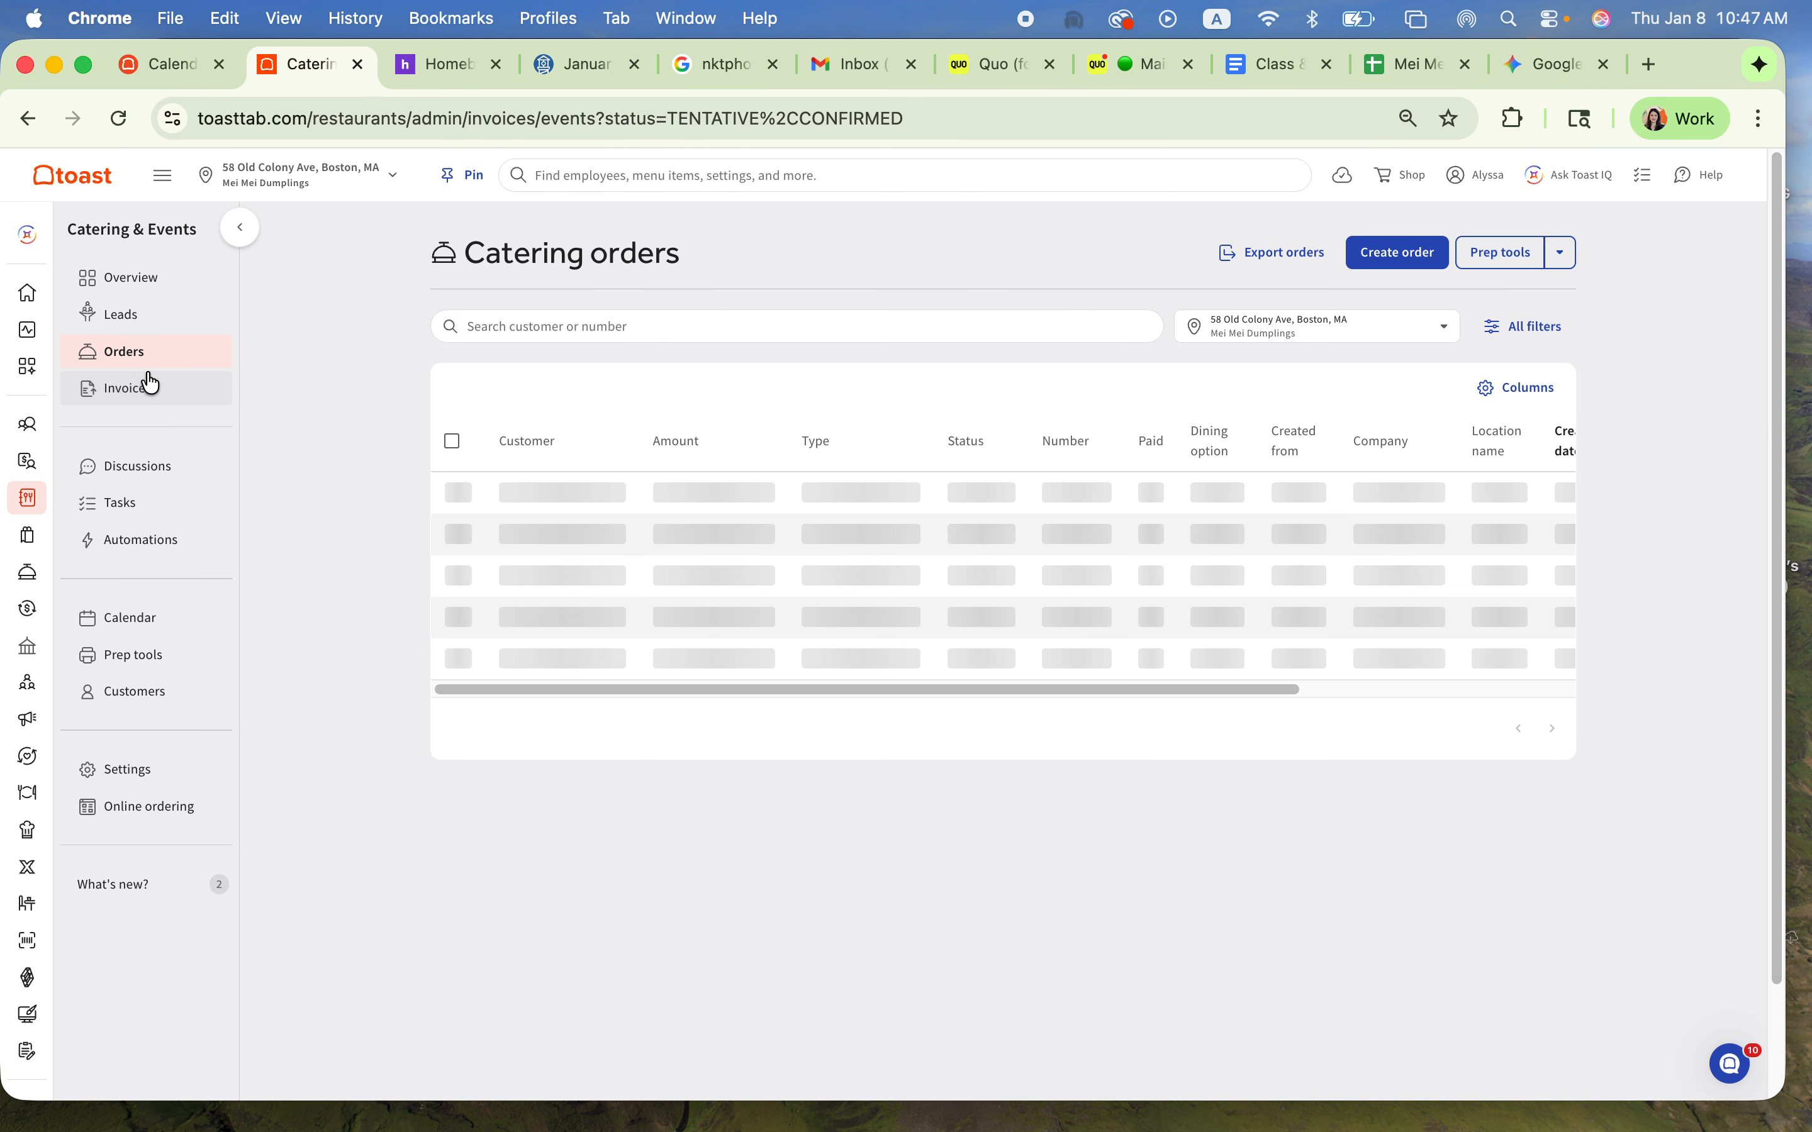
click(146, 399)
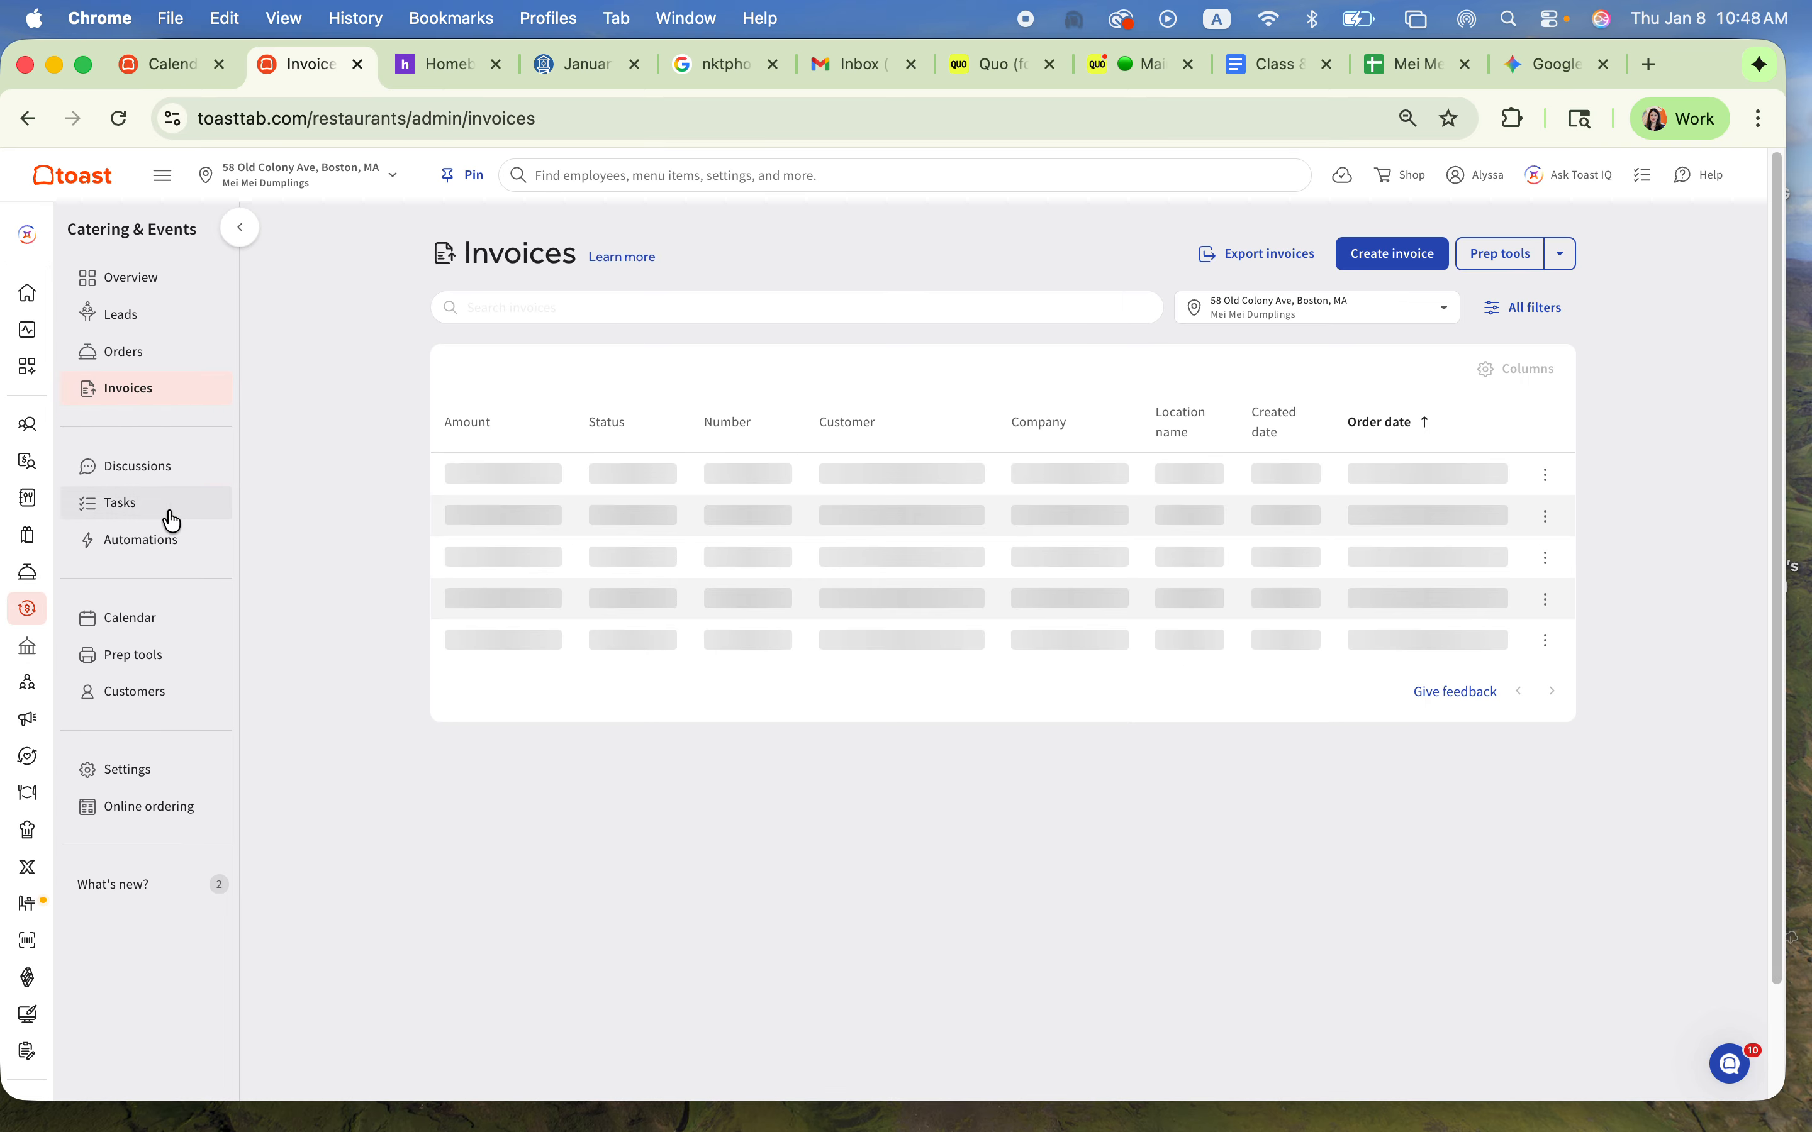
Step: Look through the customer discussions, comparing all conversations with My conversations, and close the discussions view
click(173, 478)
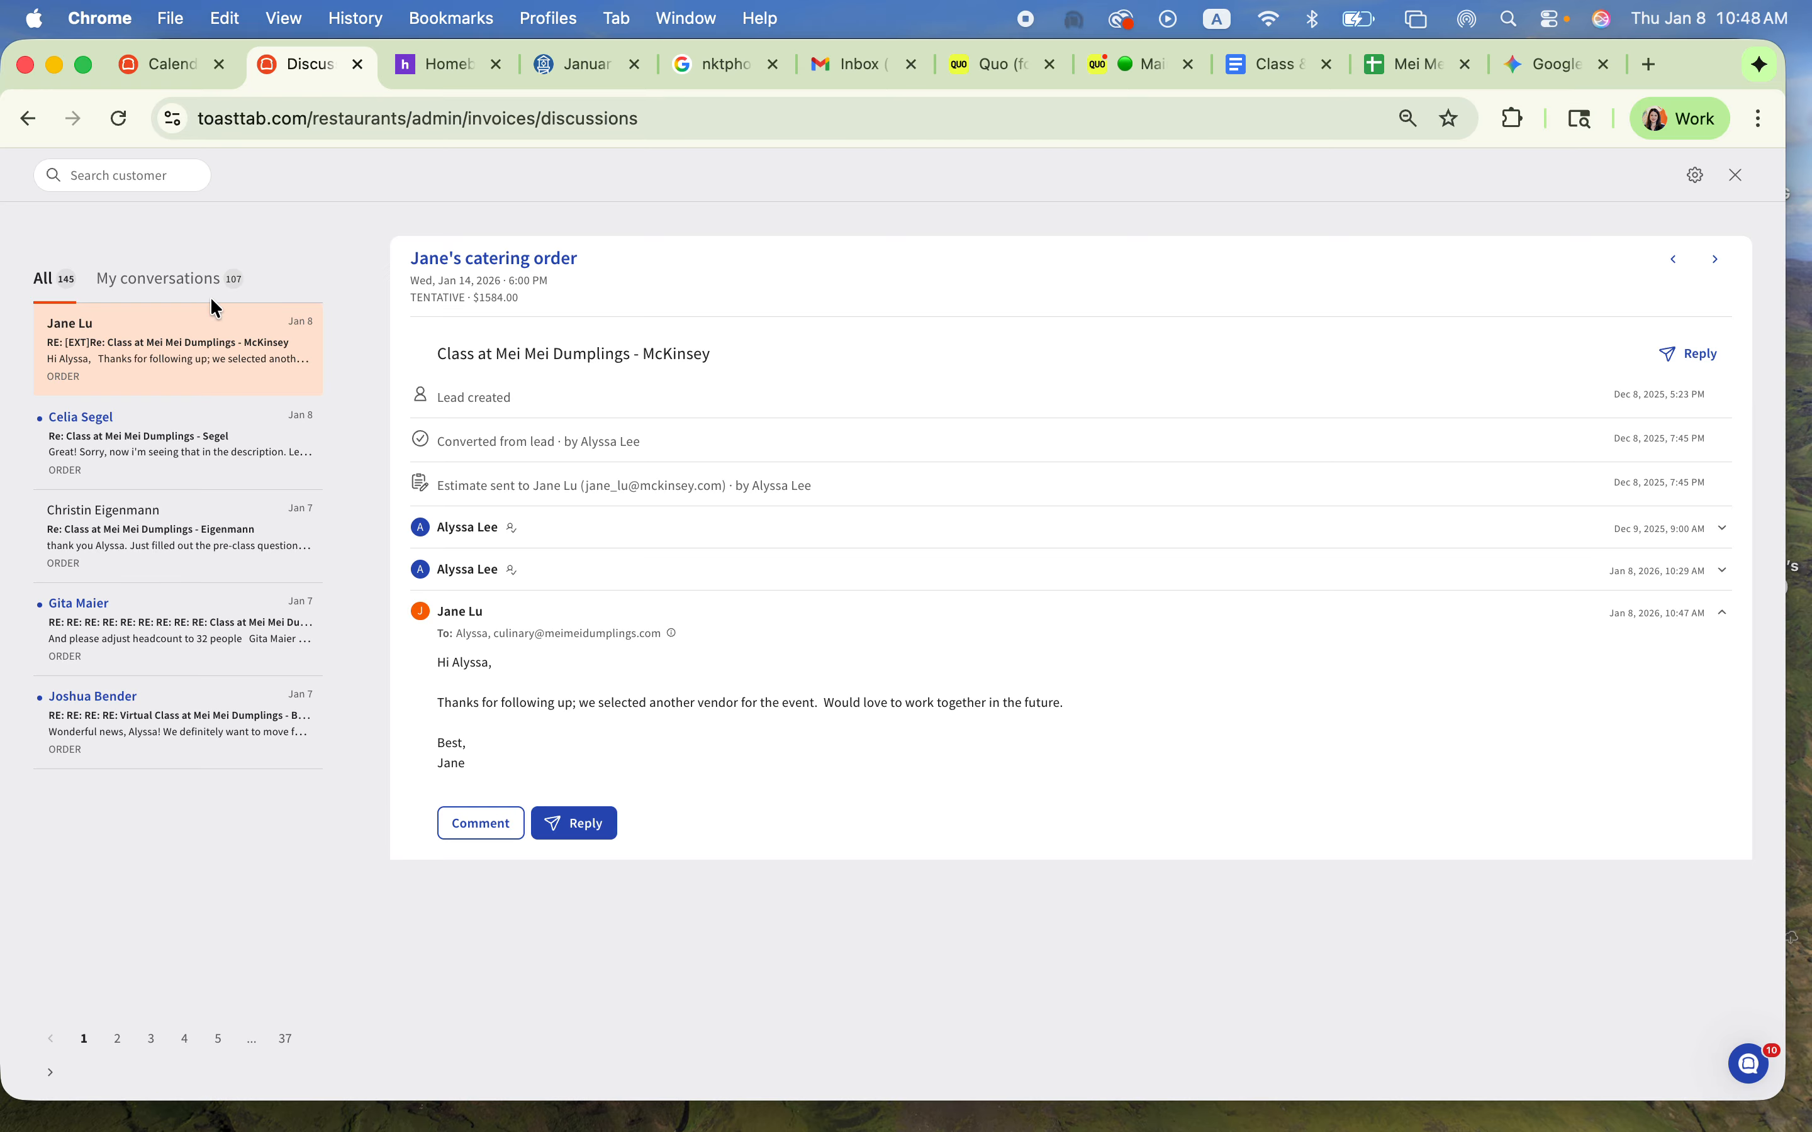
click(163, 276)
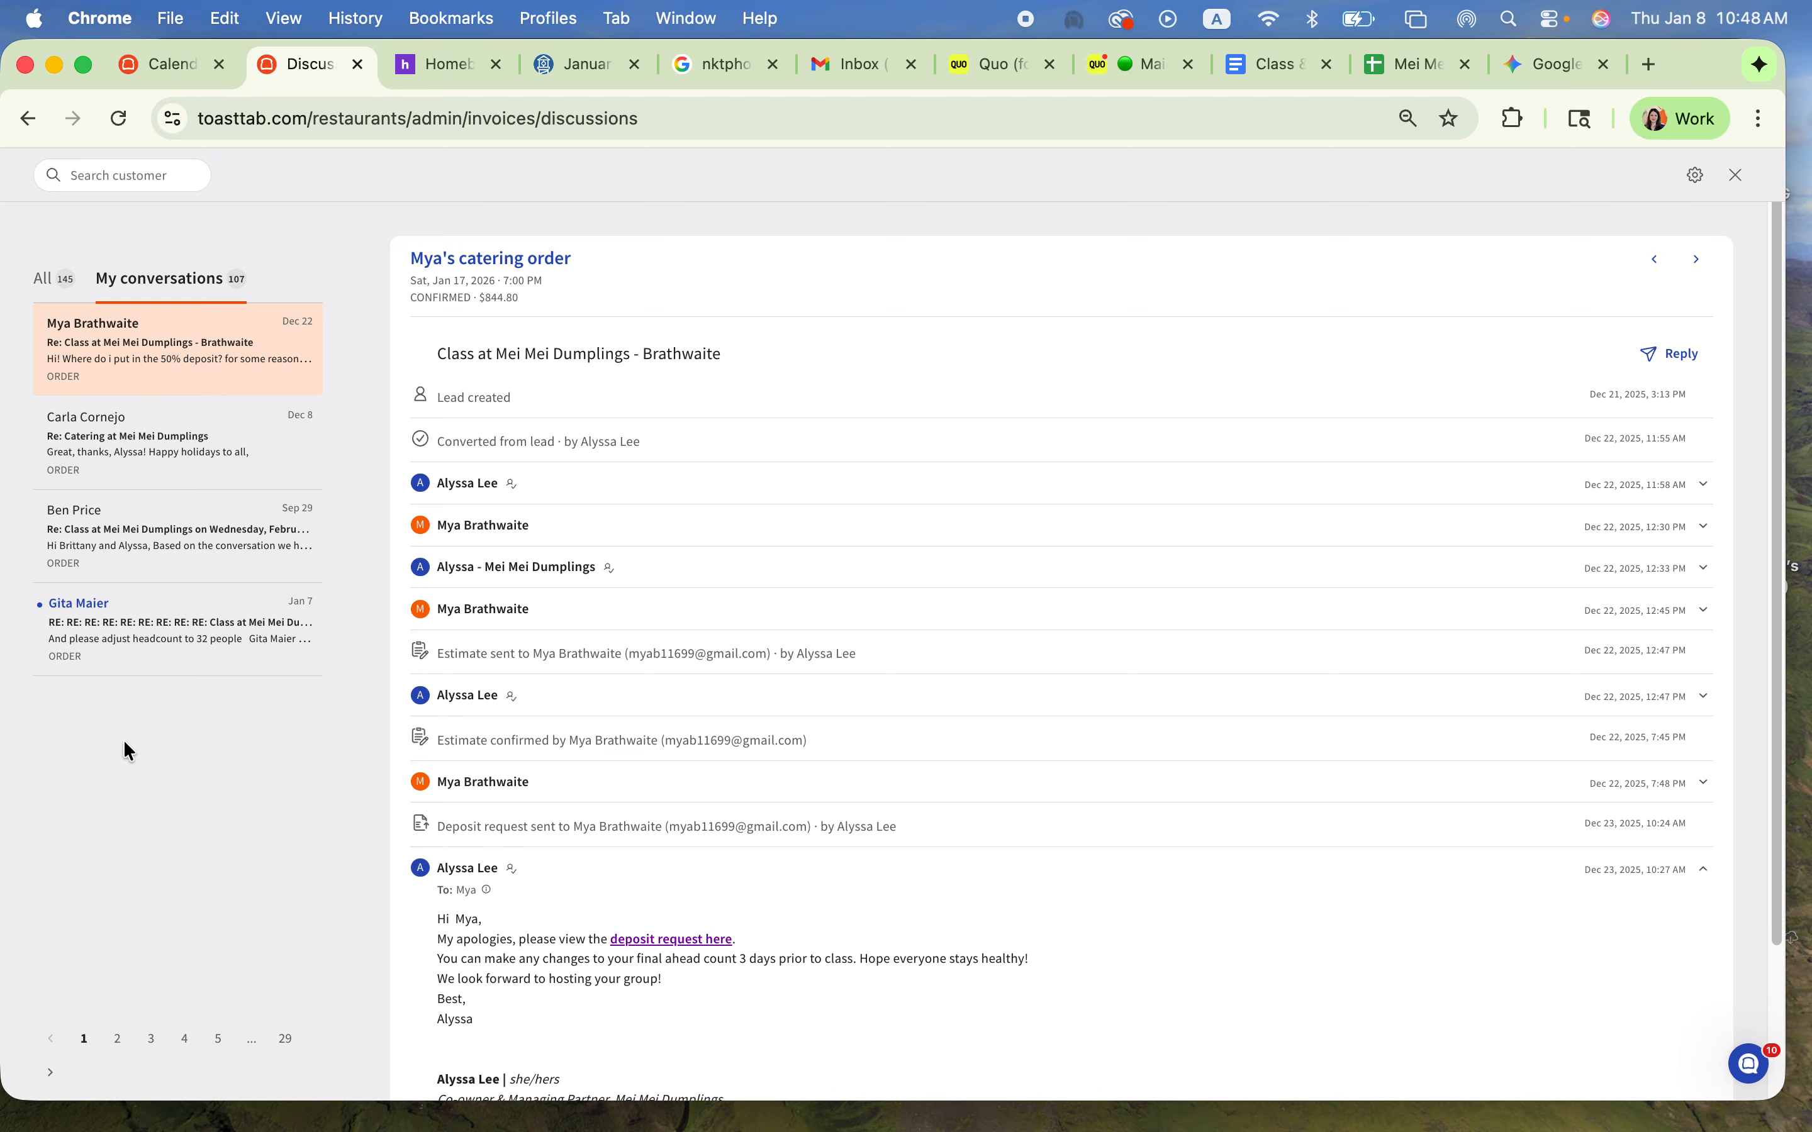
click(52, 288)
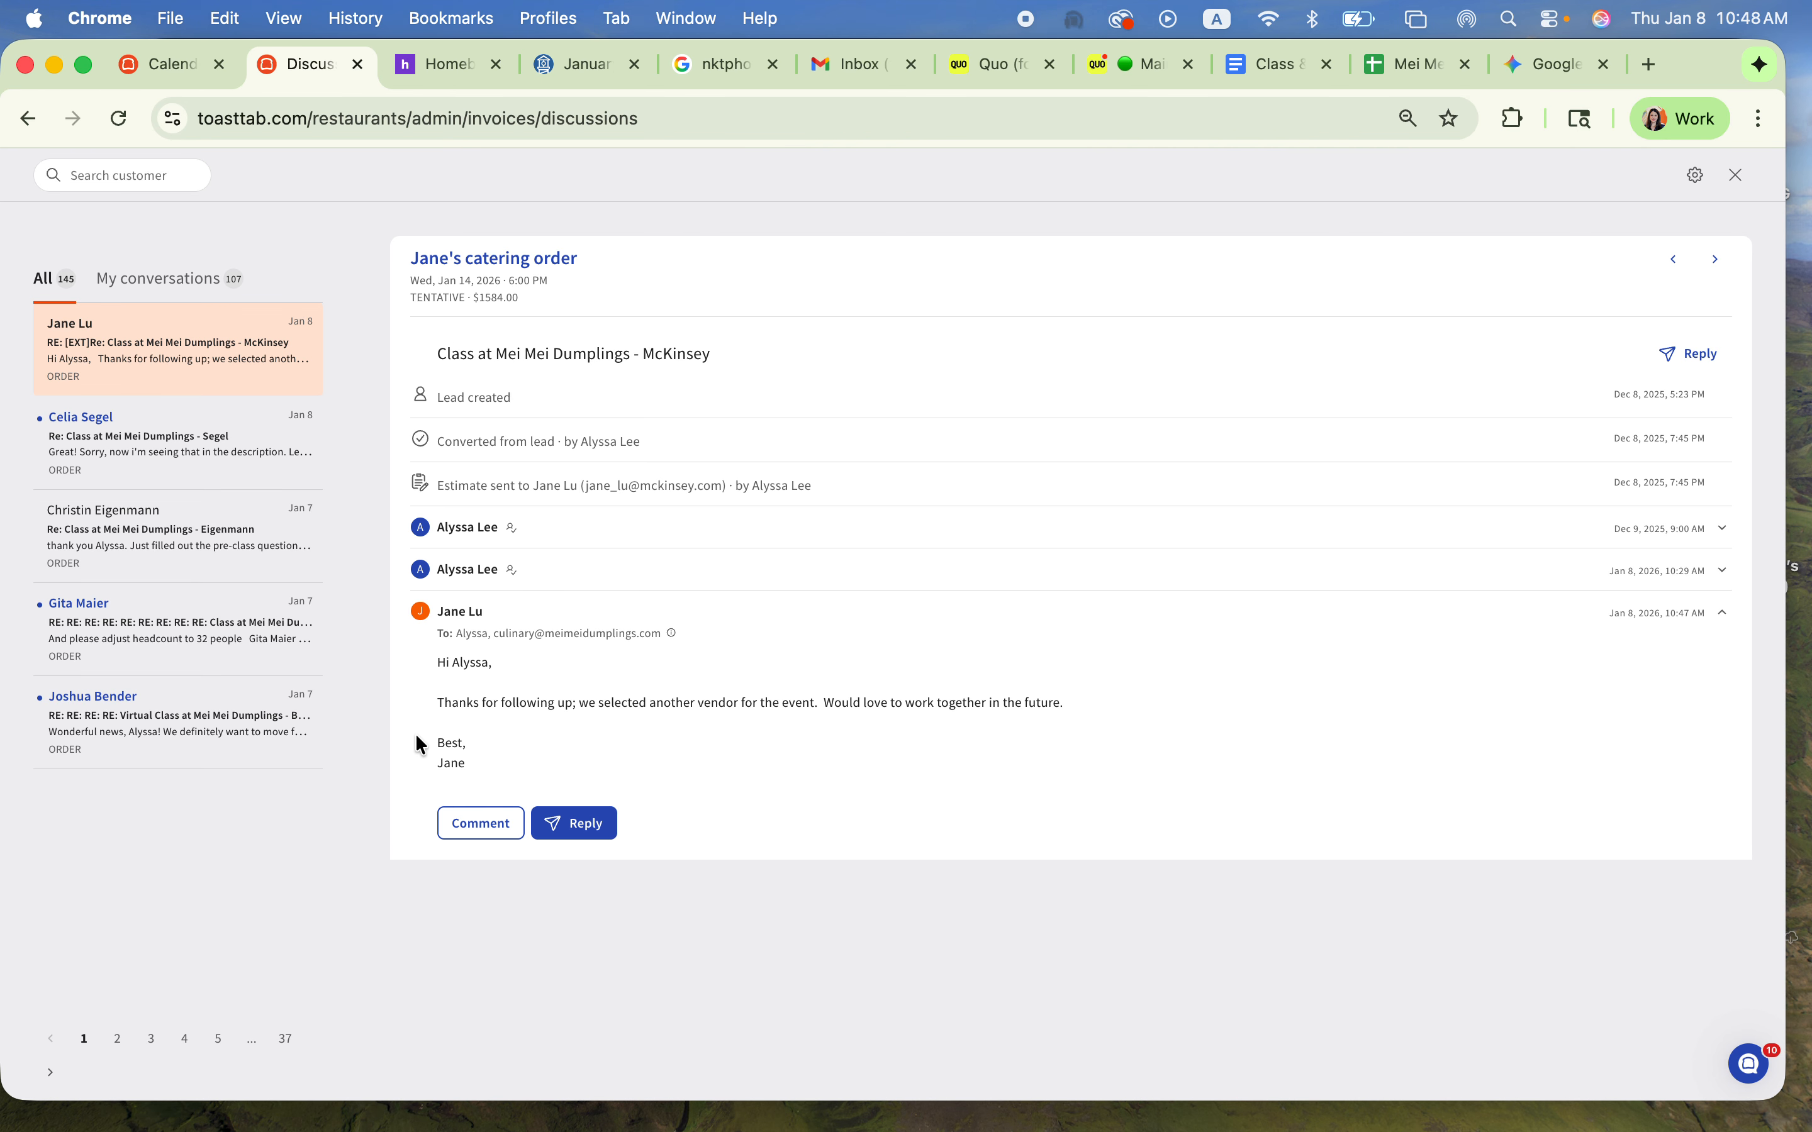
click(158, 288)
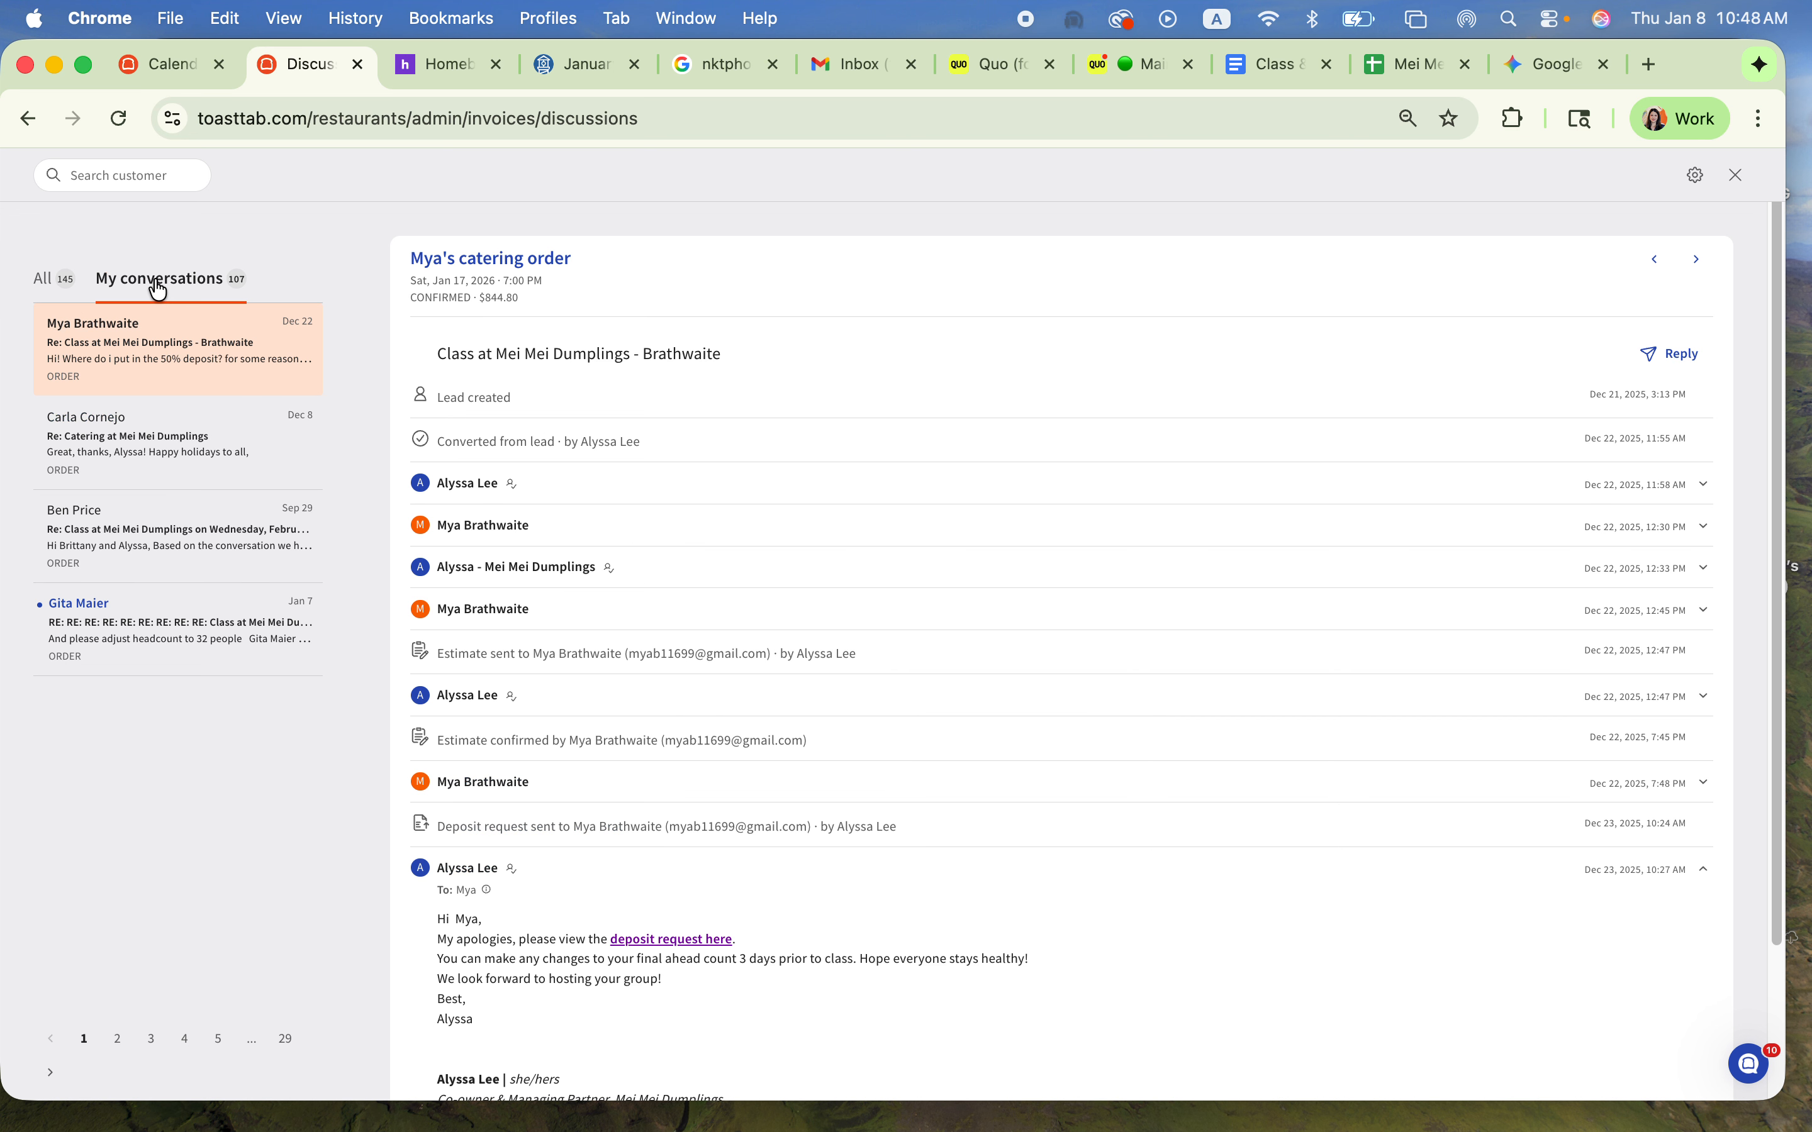
click(1737, 174)
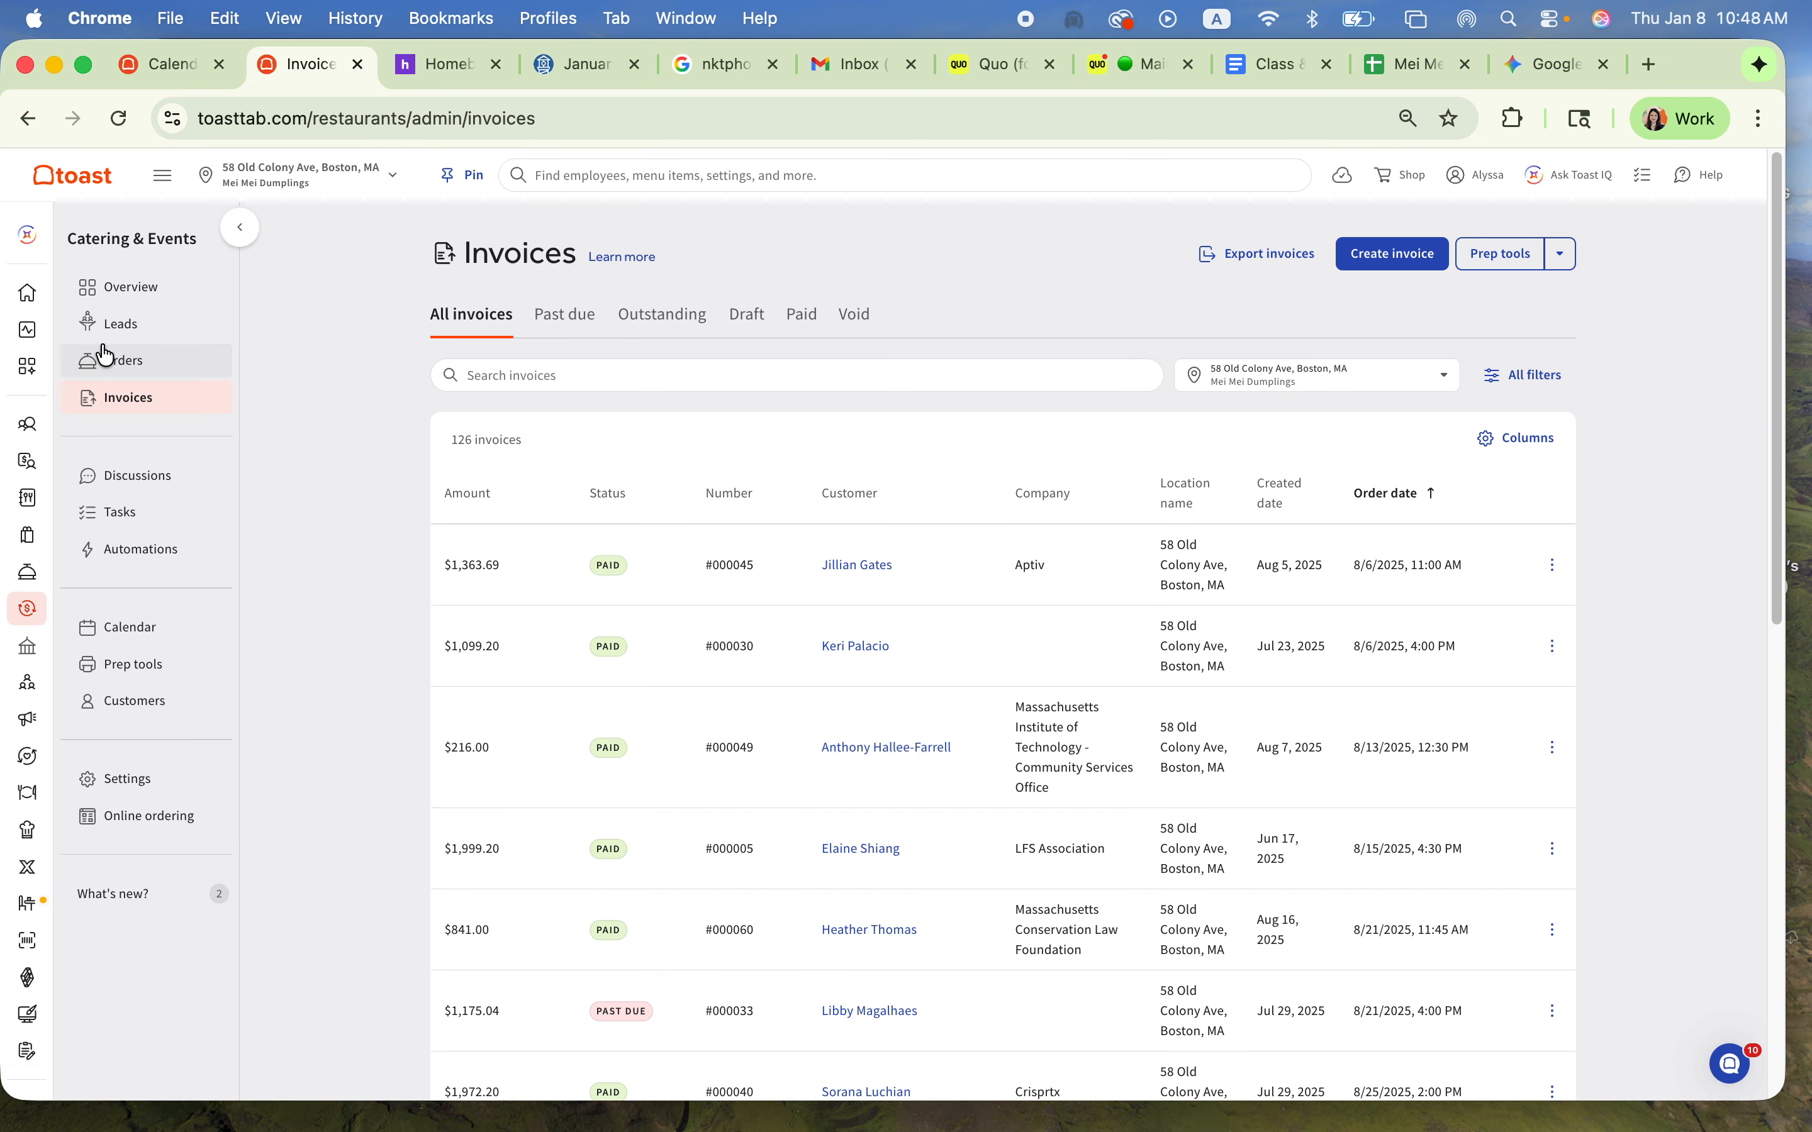
Step: Look over the open tasks and the existing automations
click(157, 525)
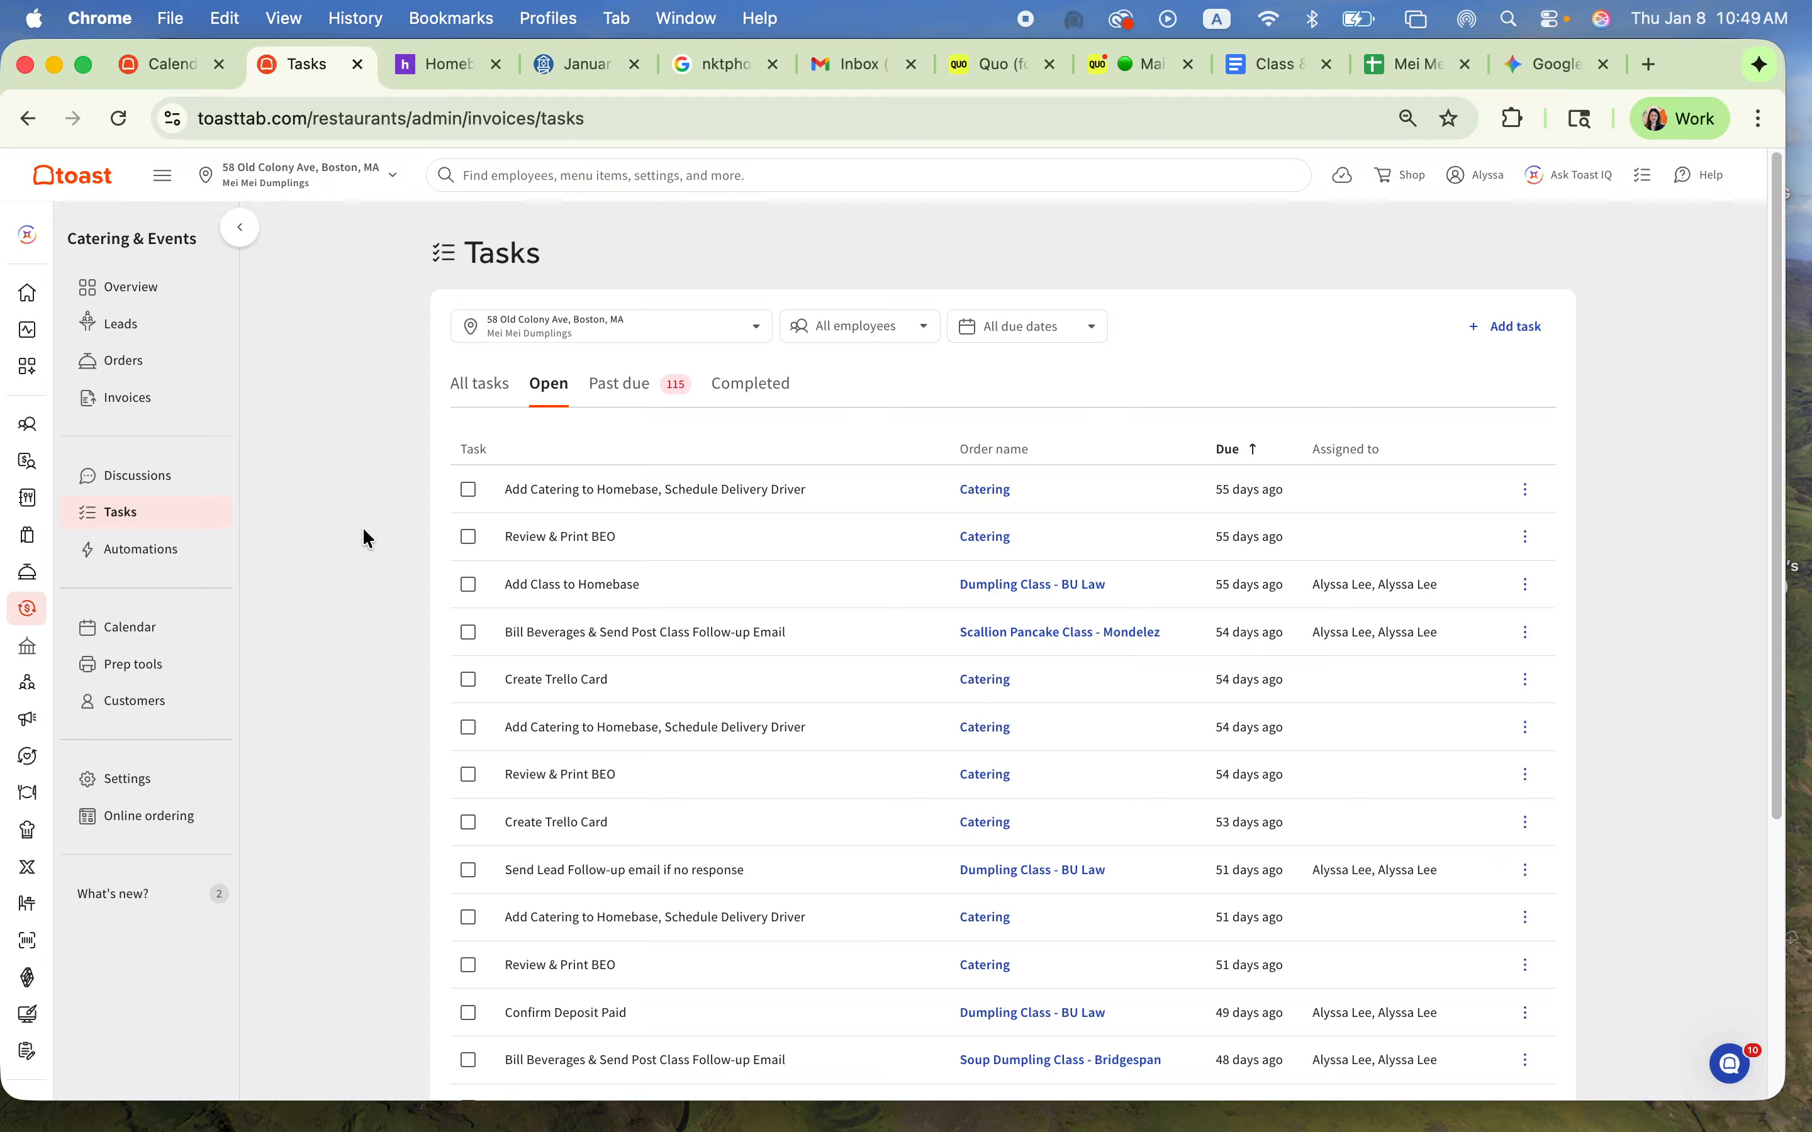
click(150, 549)
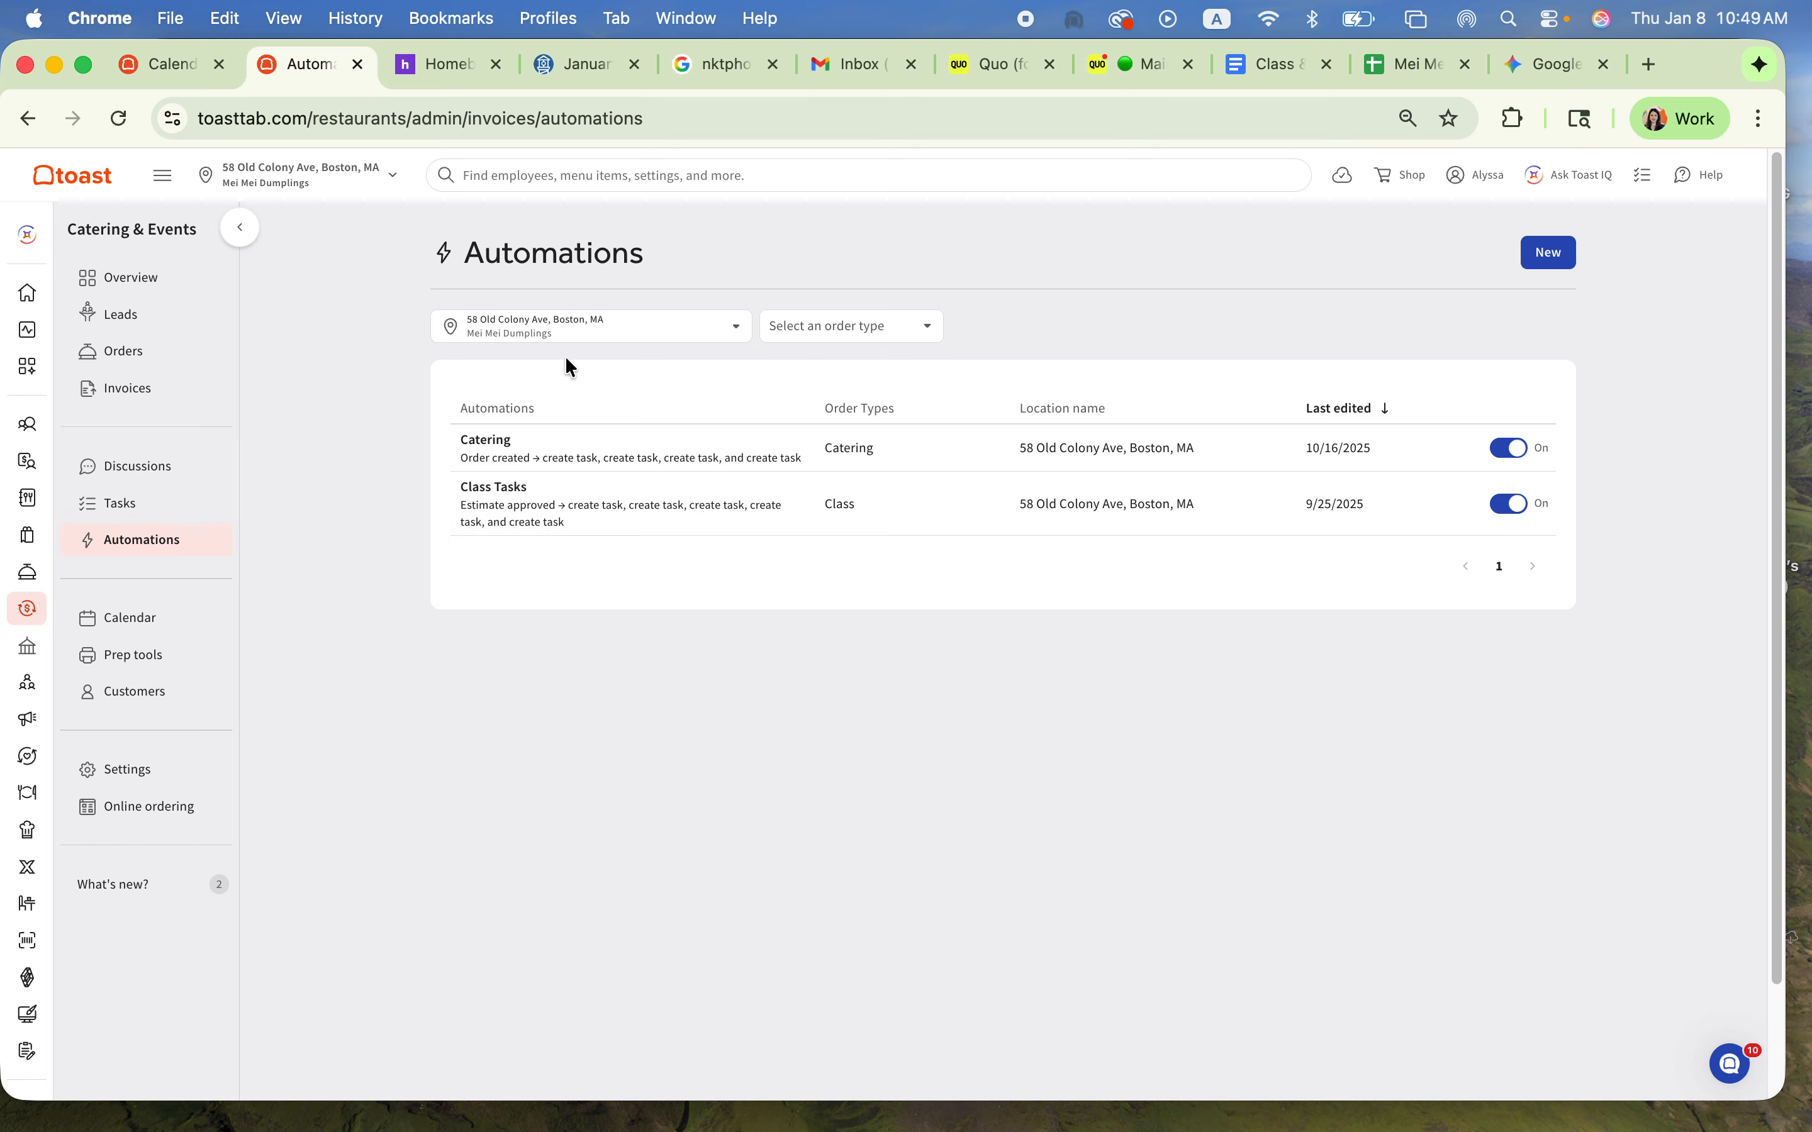
Step: Draft a lead automation triggered when a lead form is submitted, with a Create task action, and discard it
click(1572, 253)
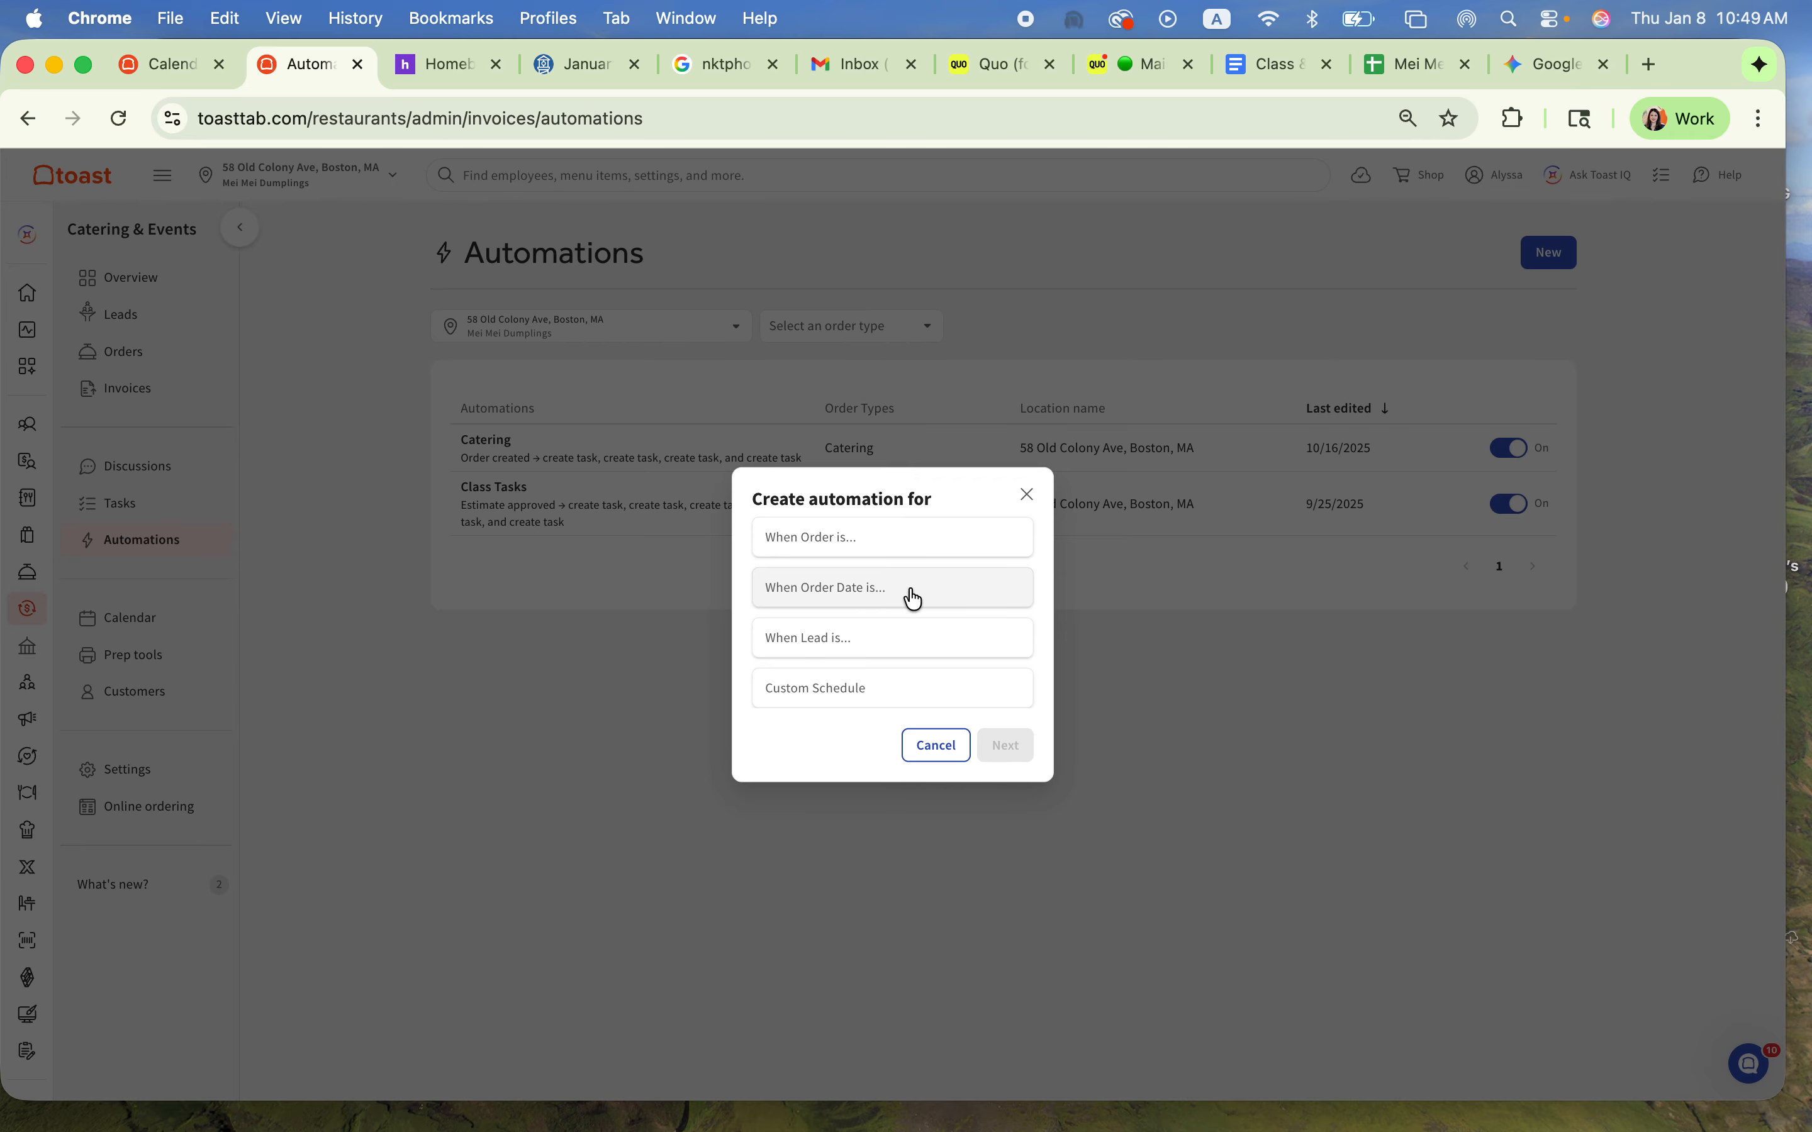
click(860, 638)
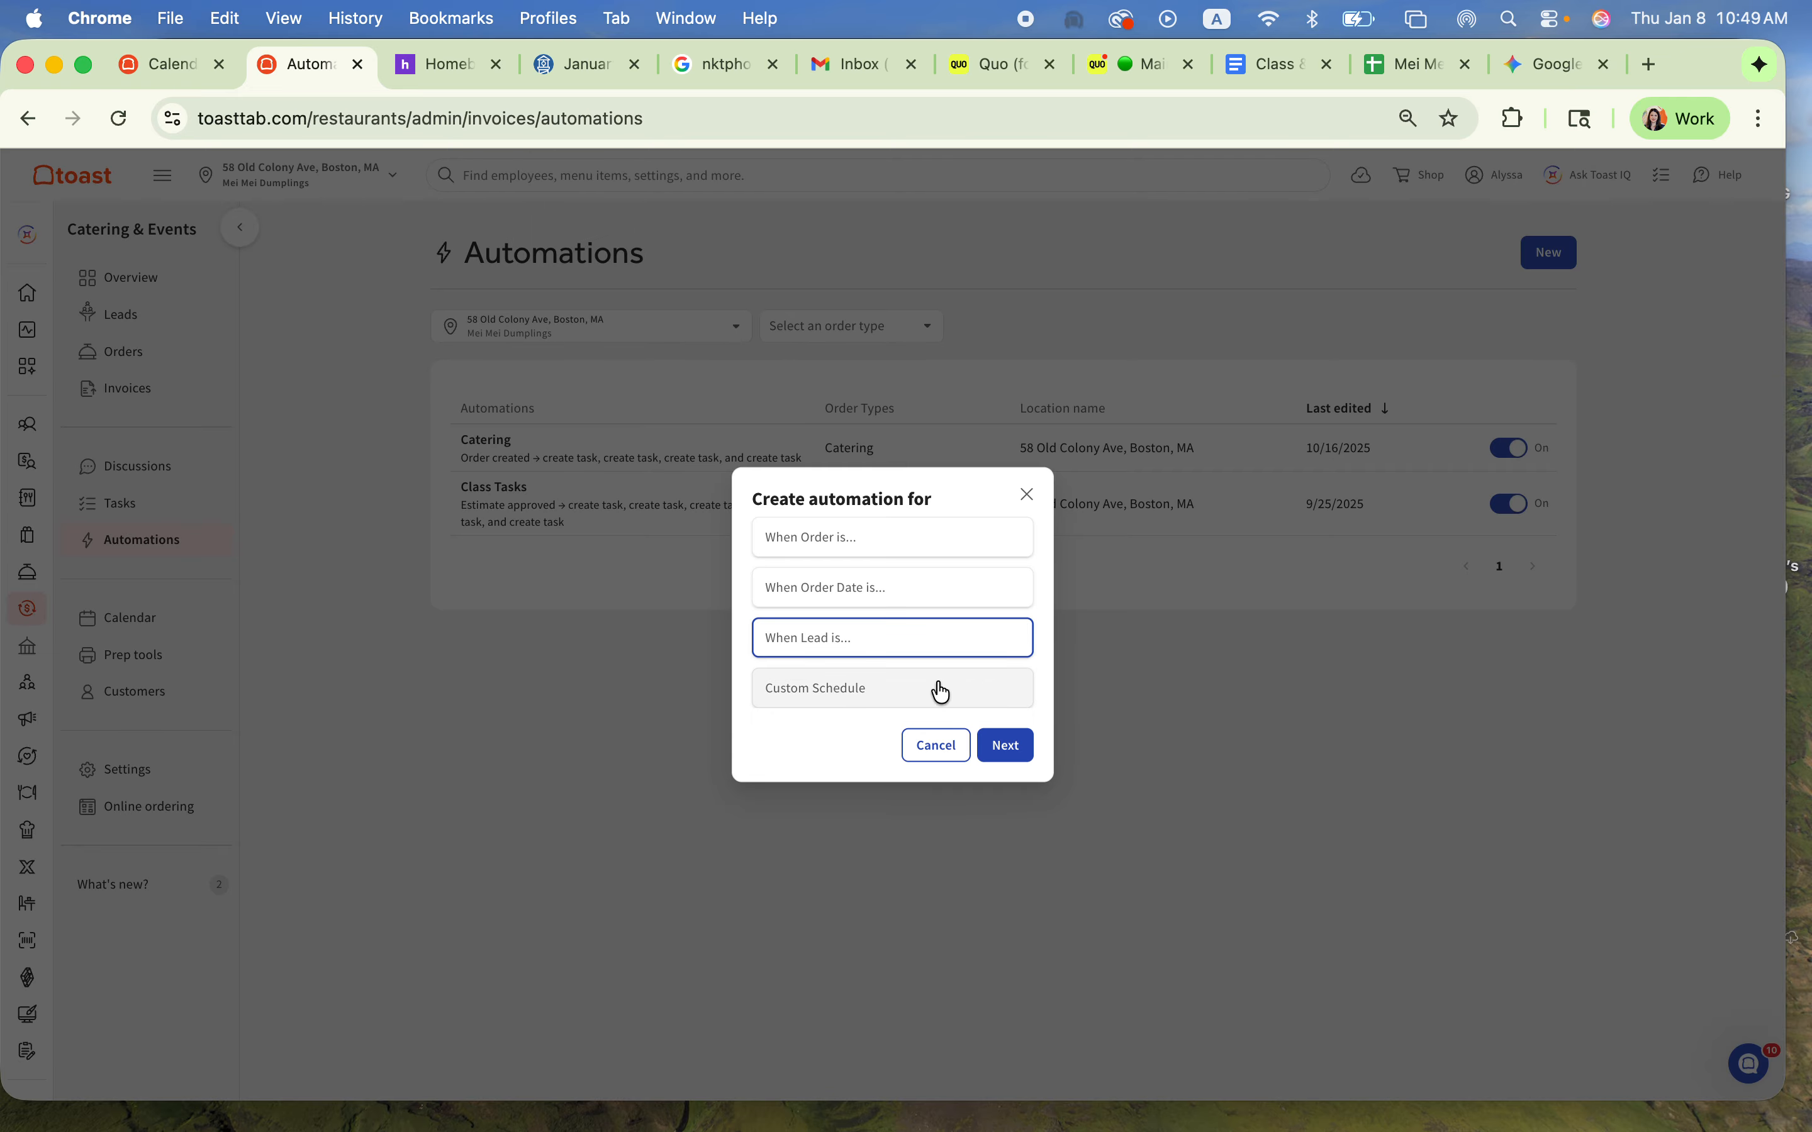
click(1011, 747)
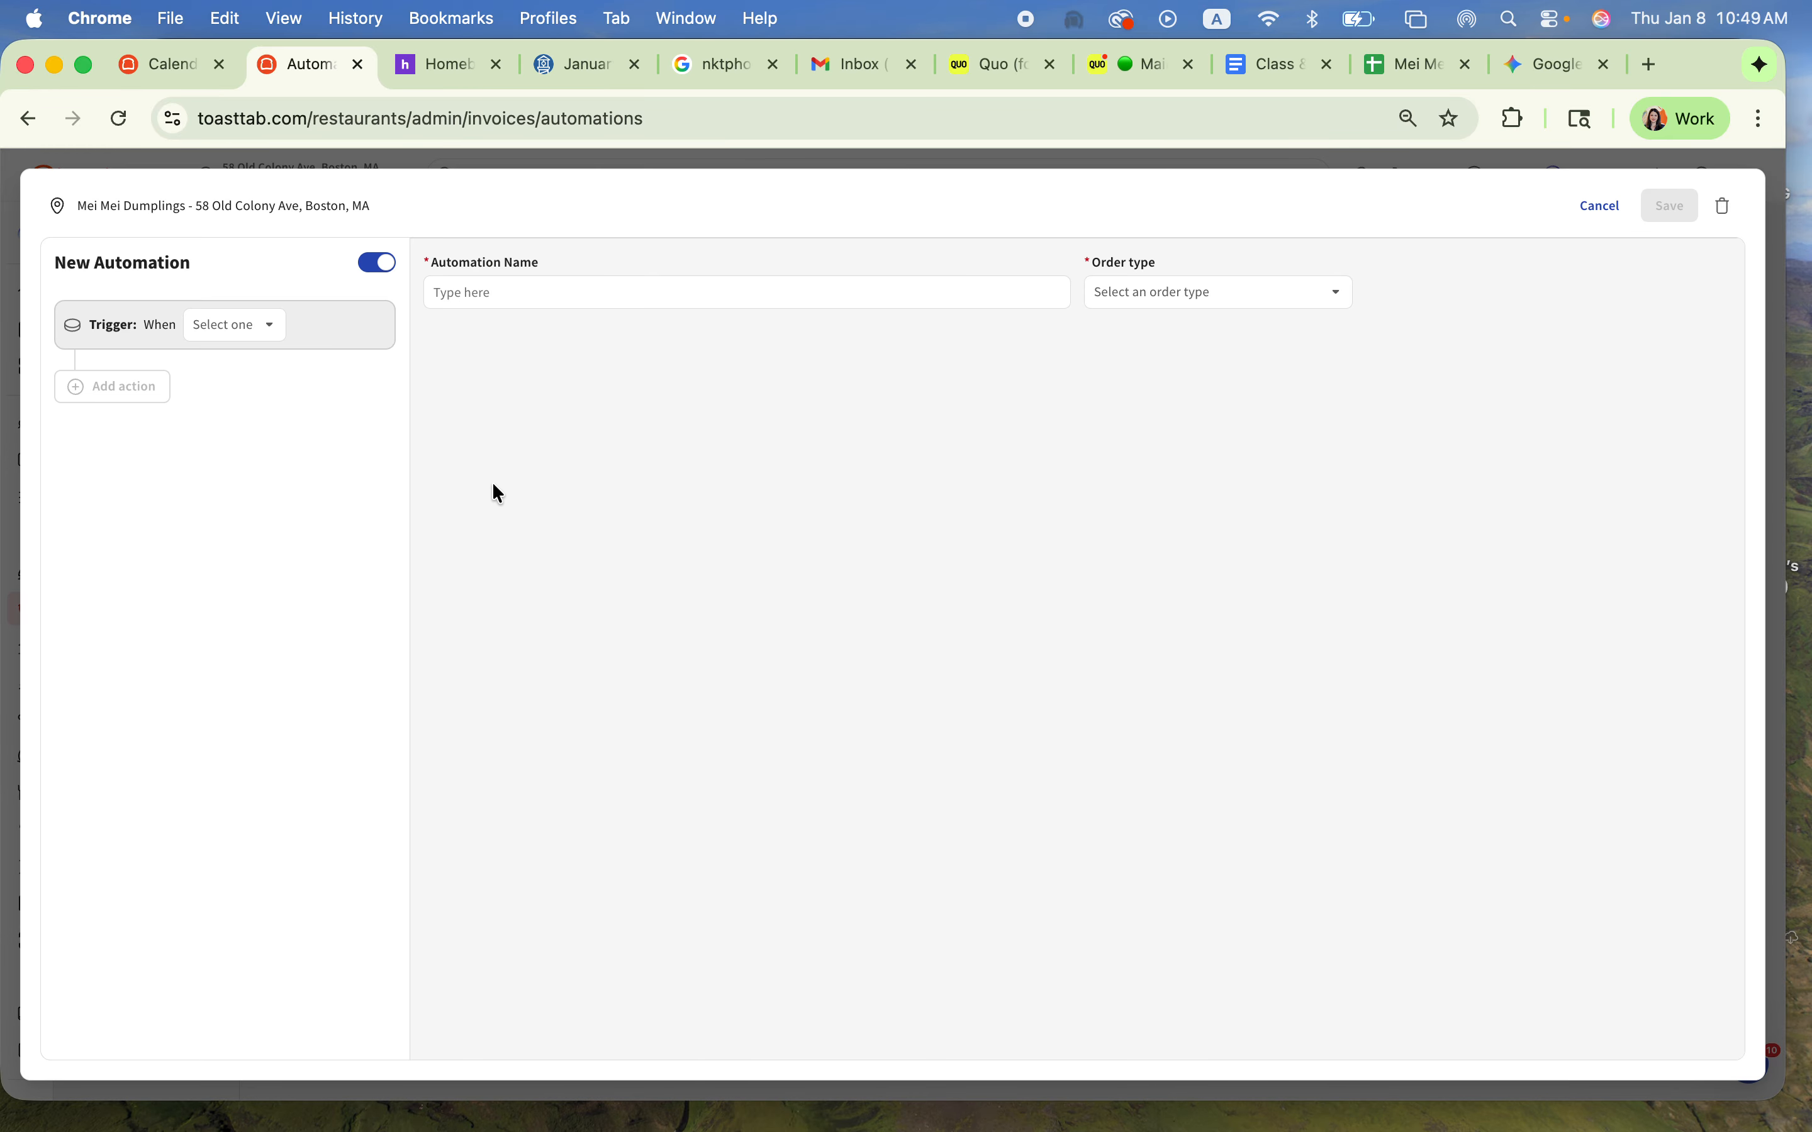
click(552, 291)
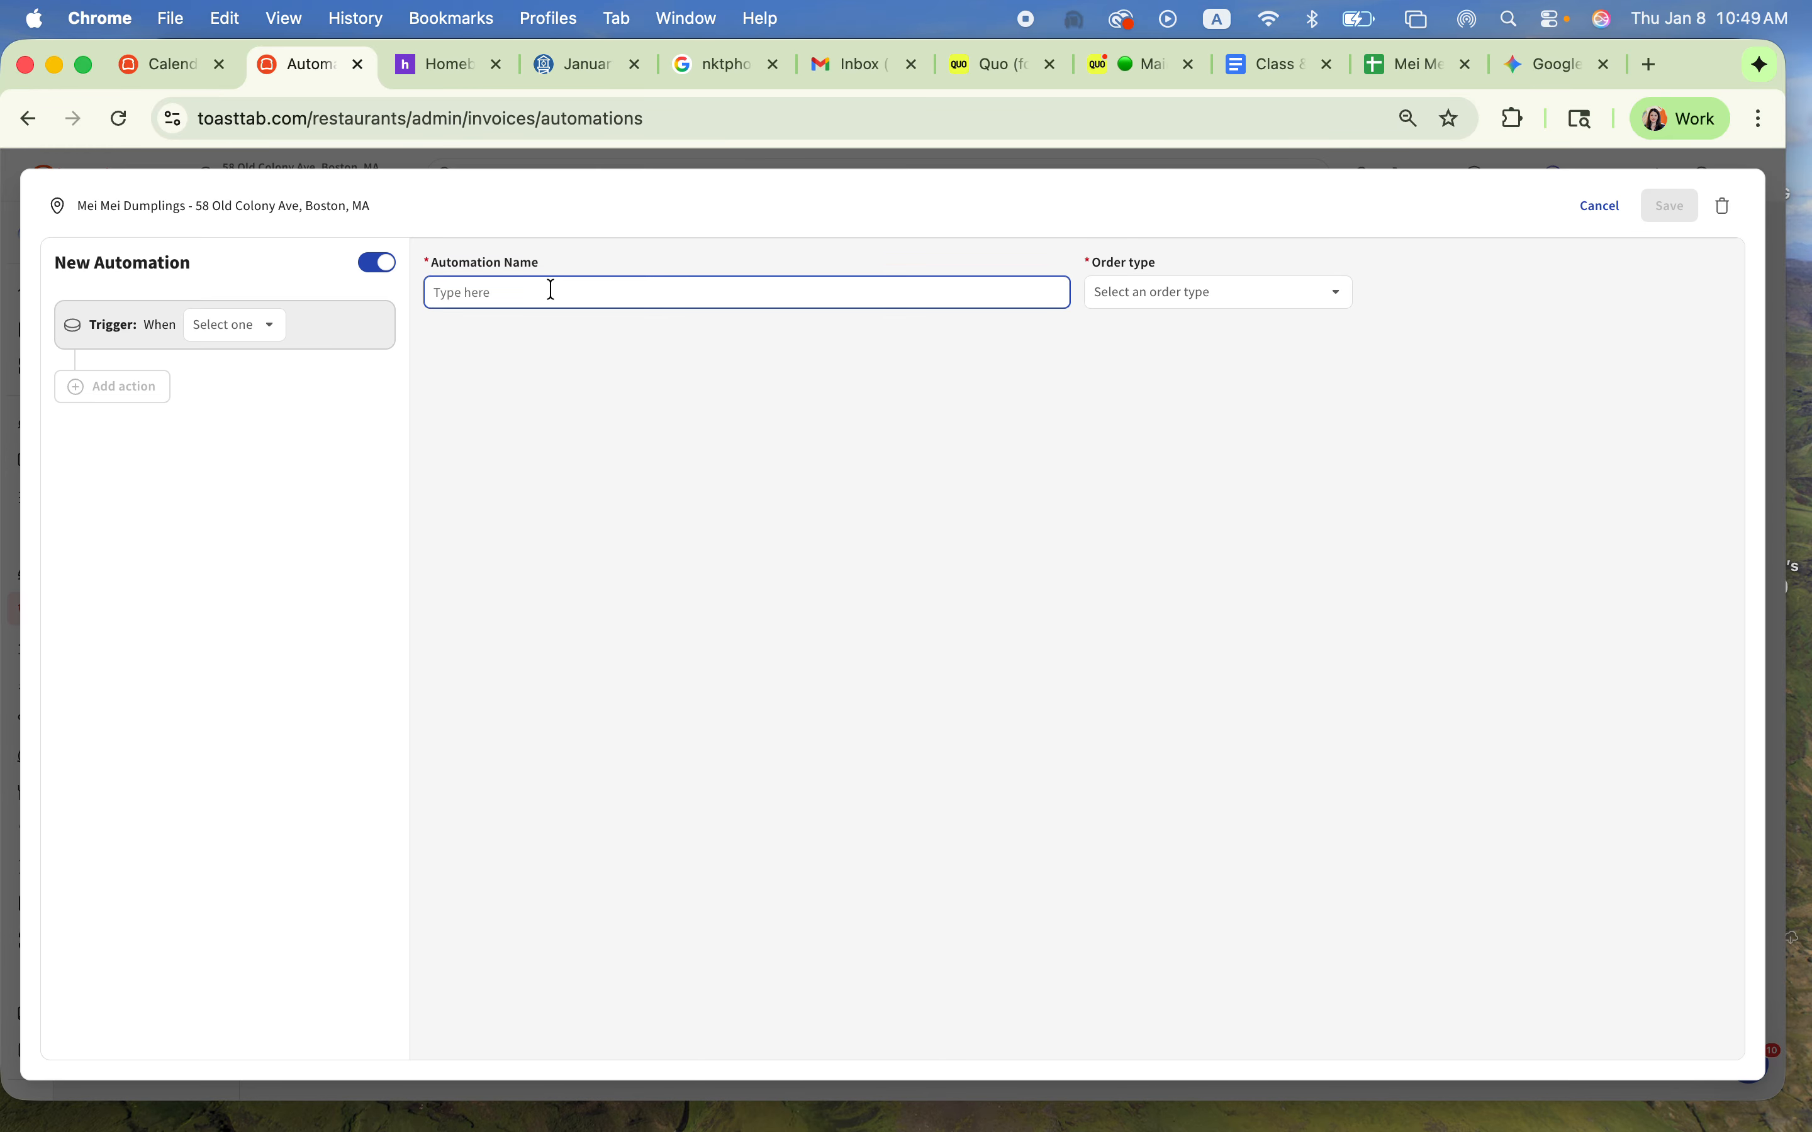
click(232, 326)
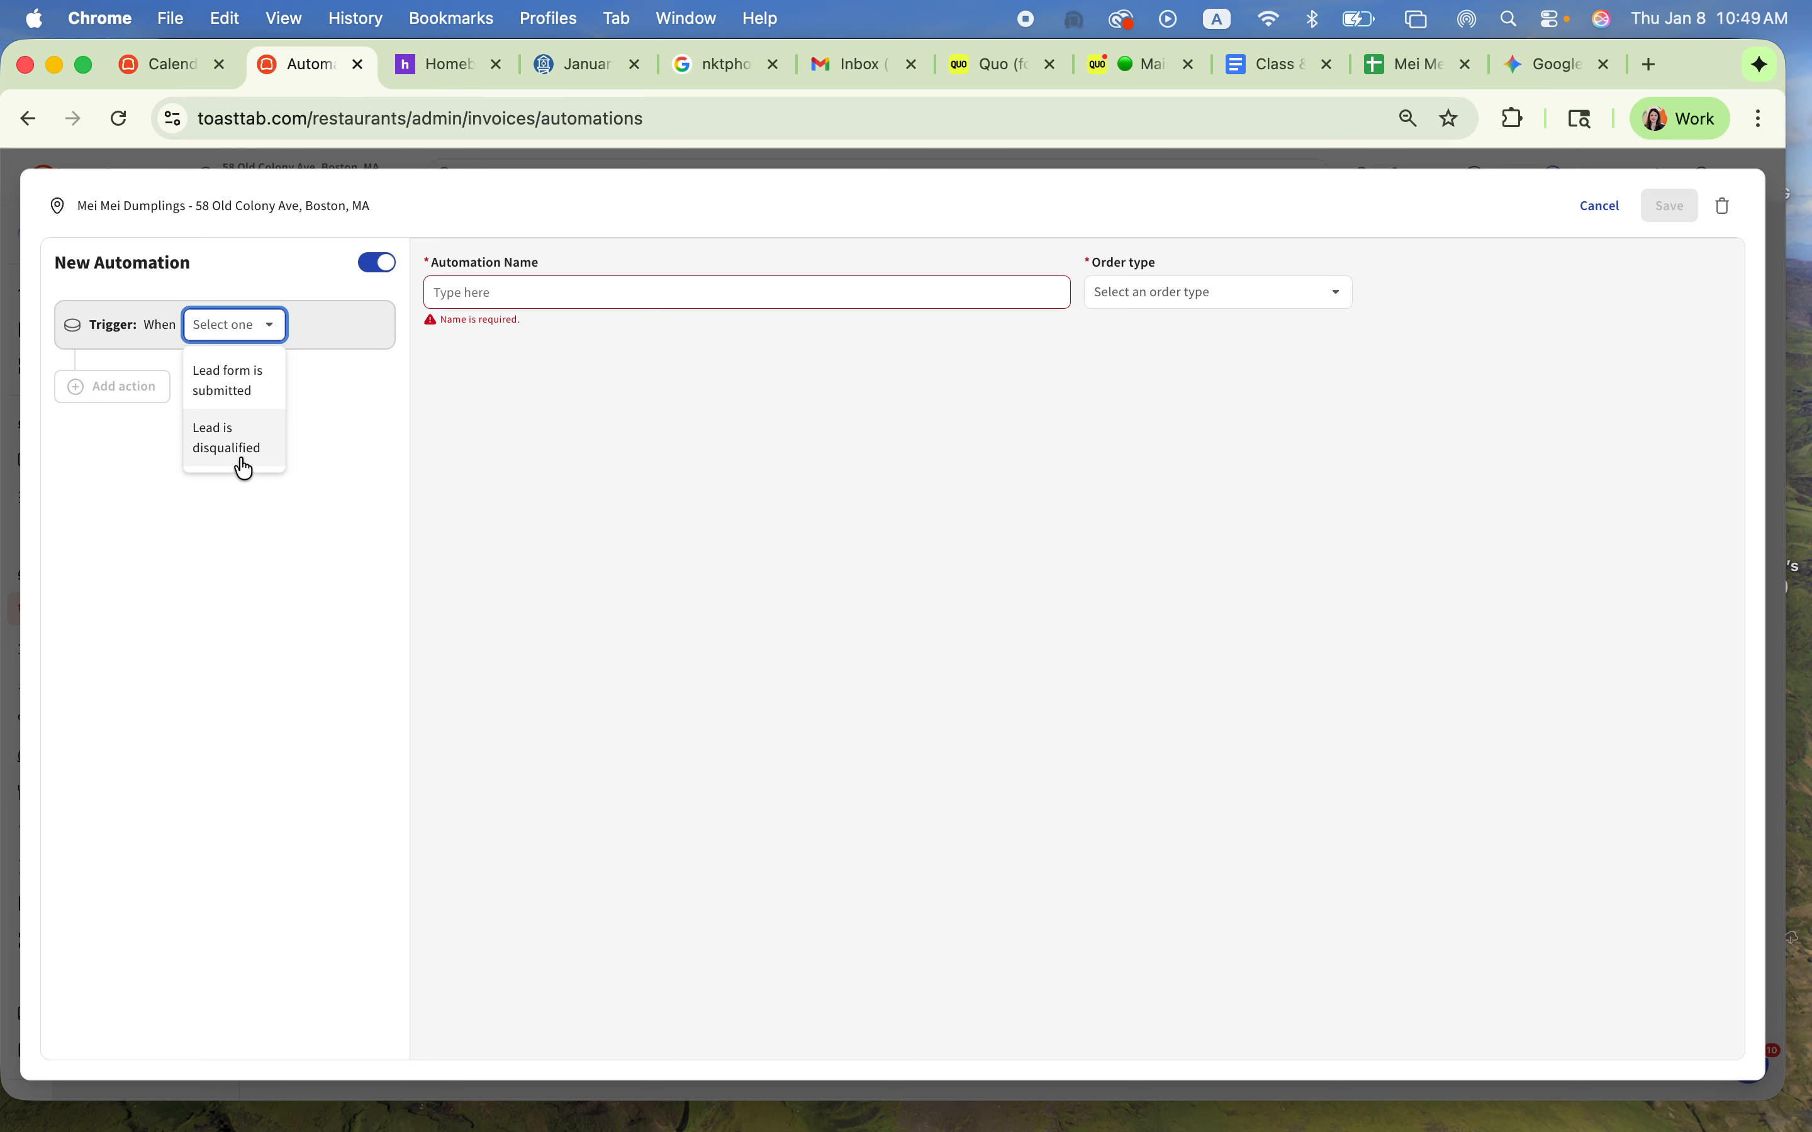
click(241, 395)
click(150, 388)
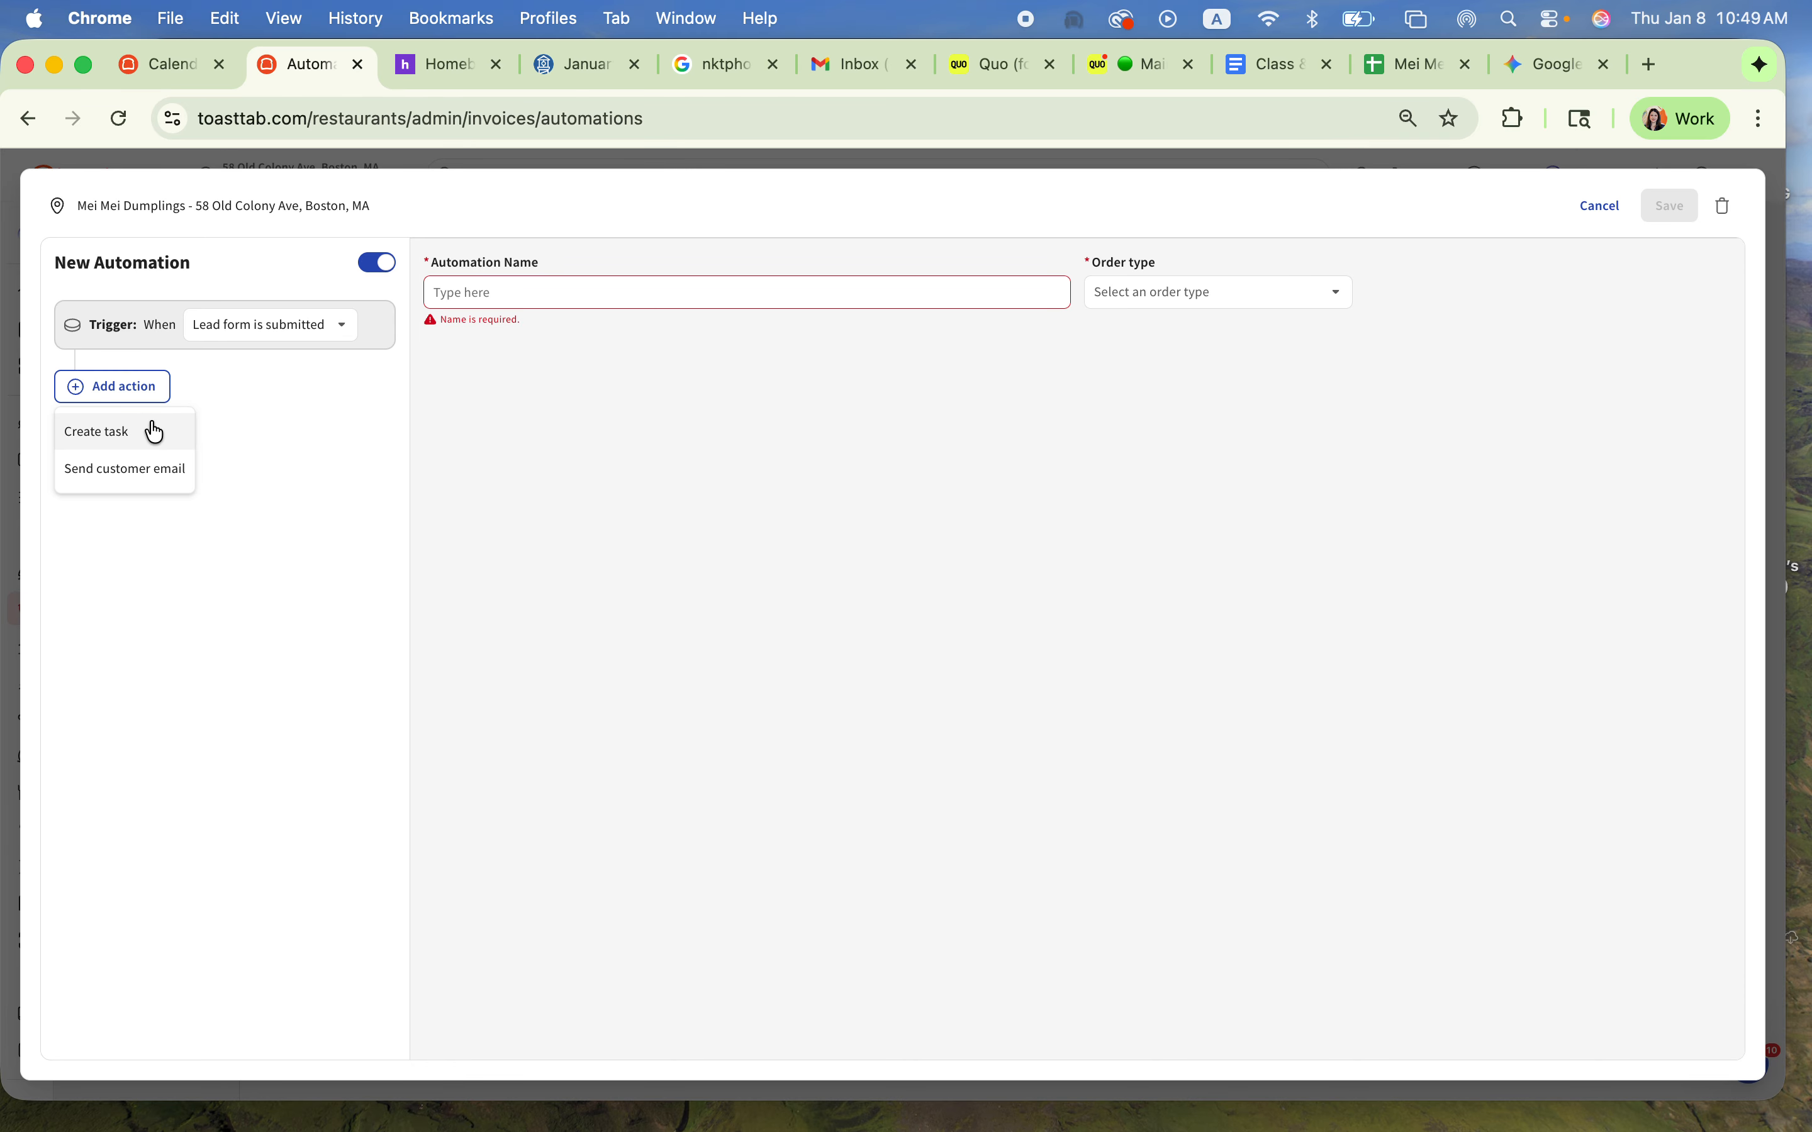
click(154, 434)
click(513, 337)
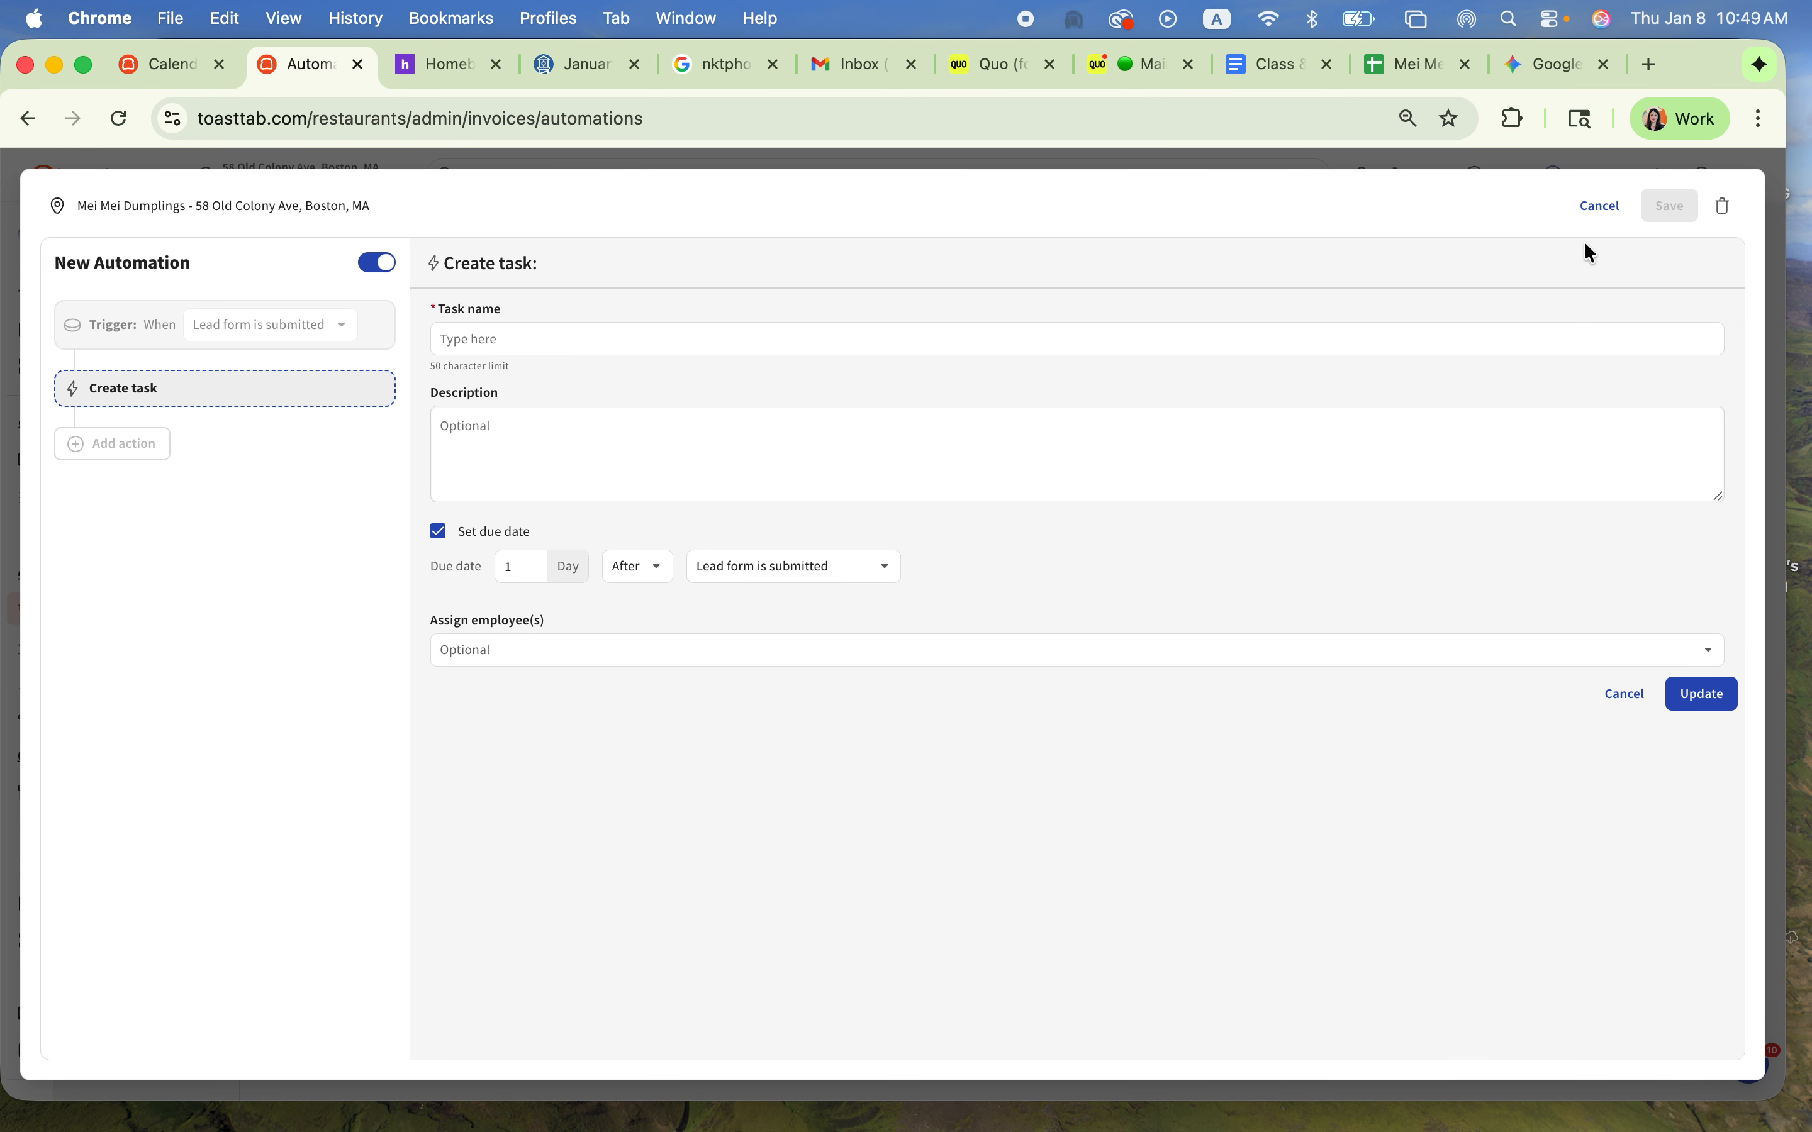
click(1593, 212)
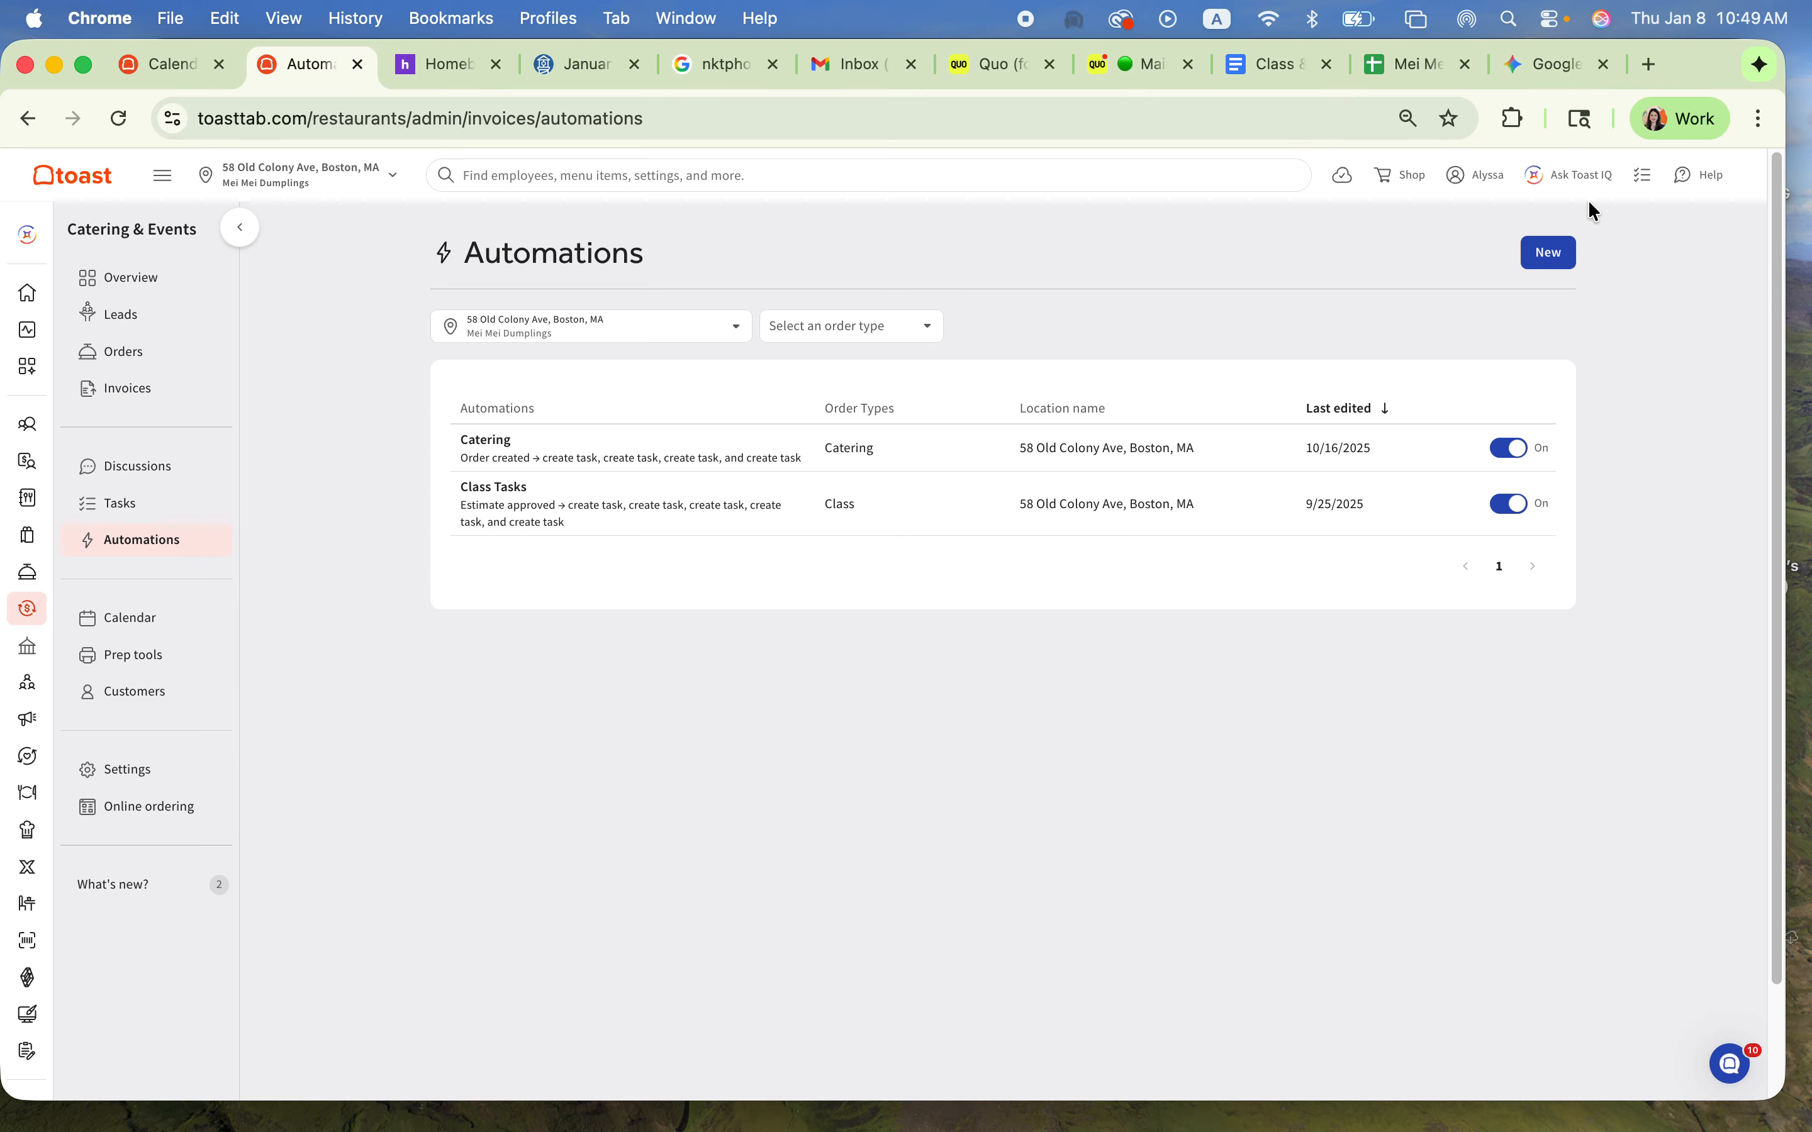
Step: Review the status colors in the Catering & Events calendar settings and save them
click(158, 615)
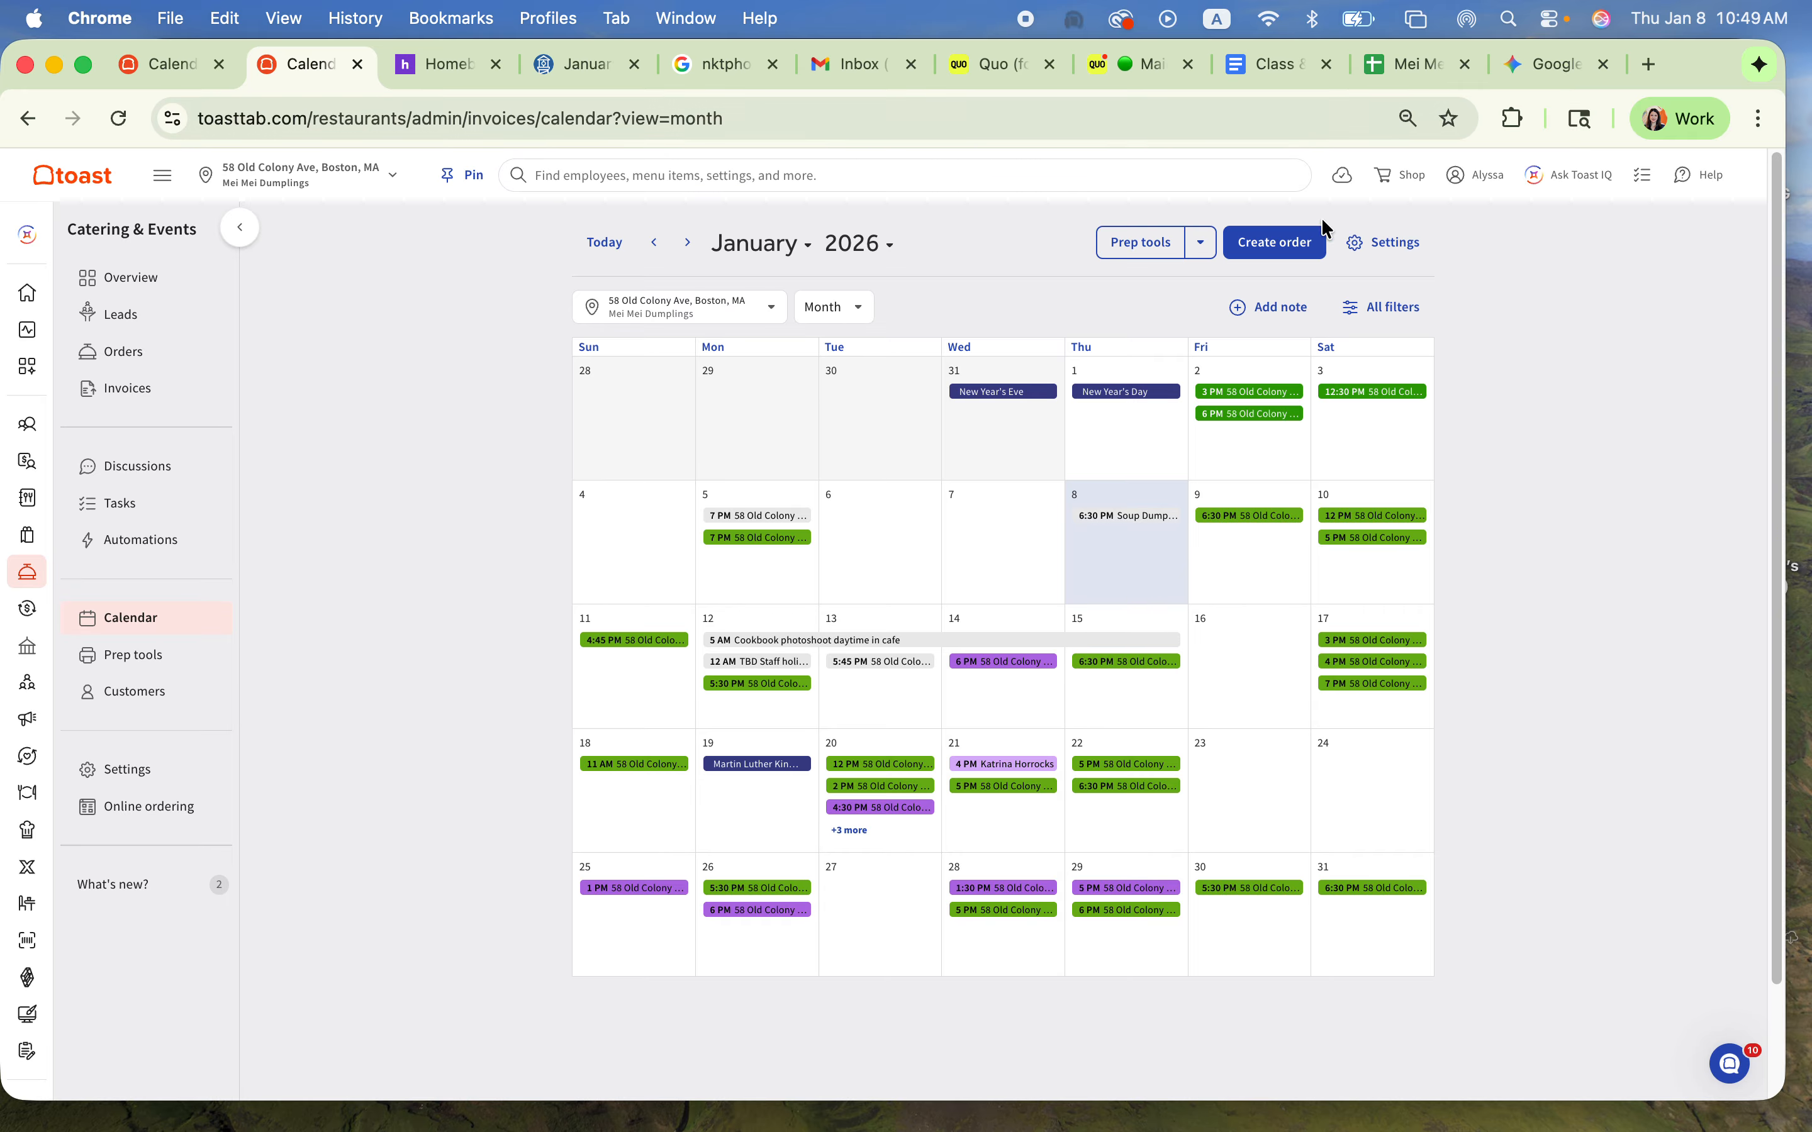
click(1416, 251)
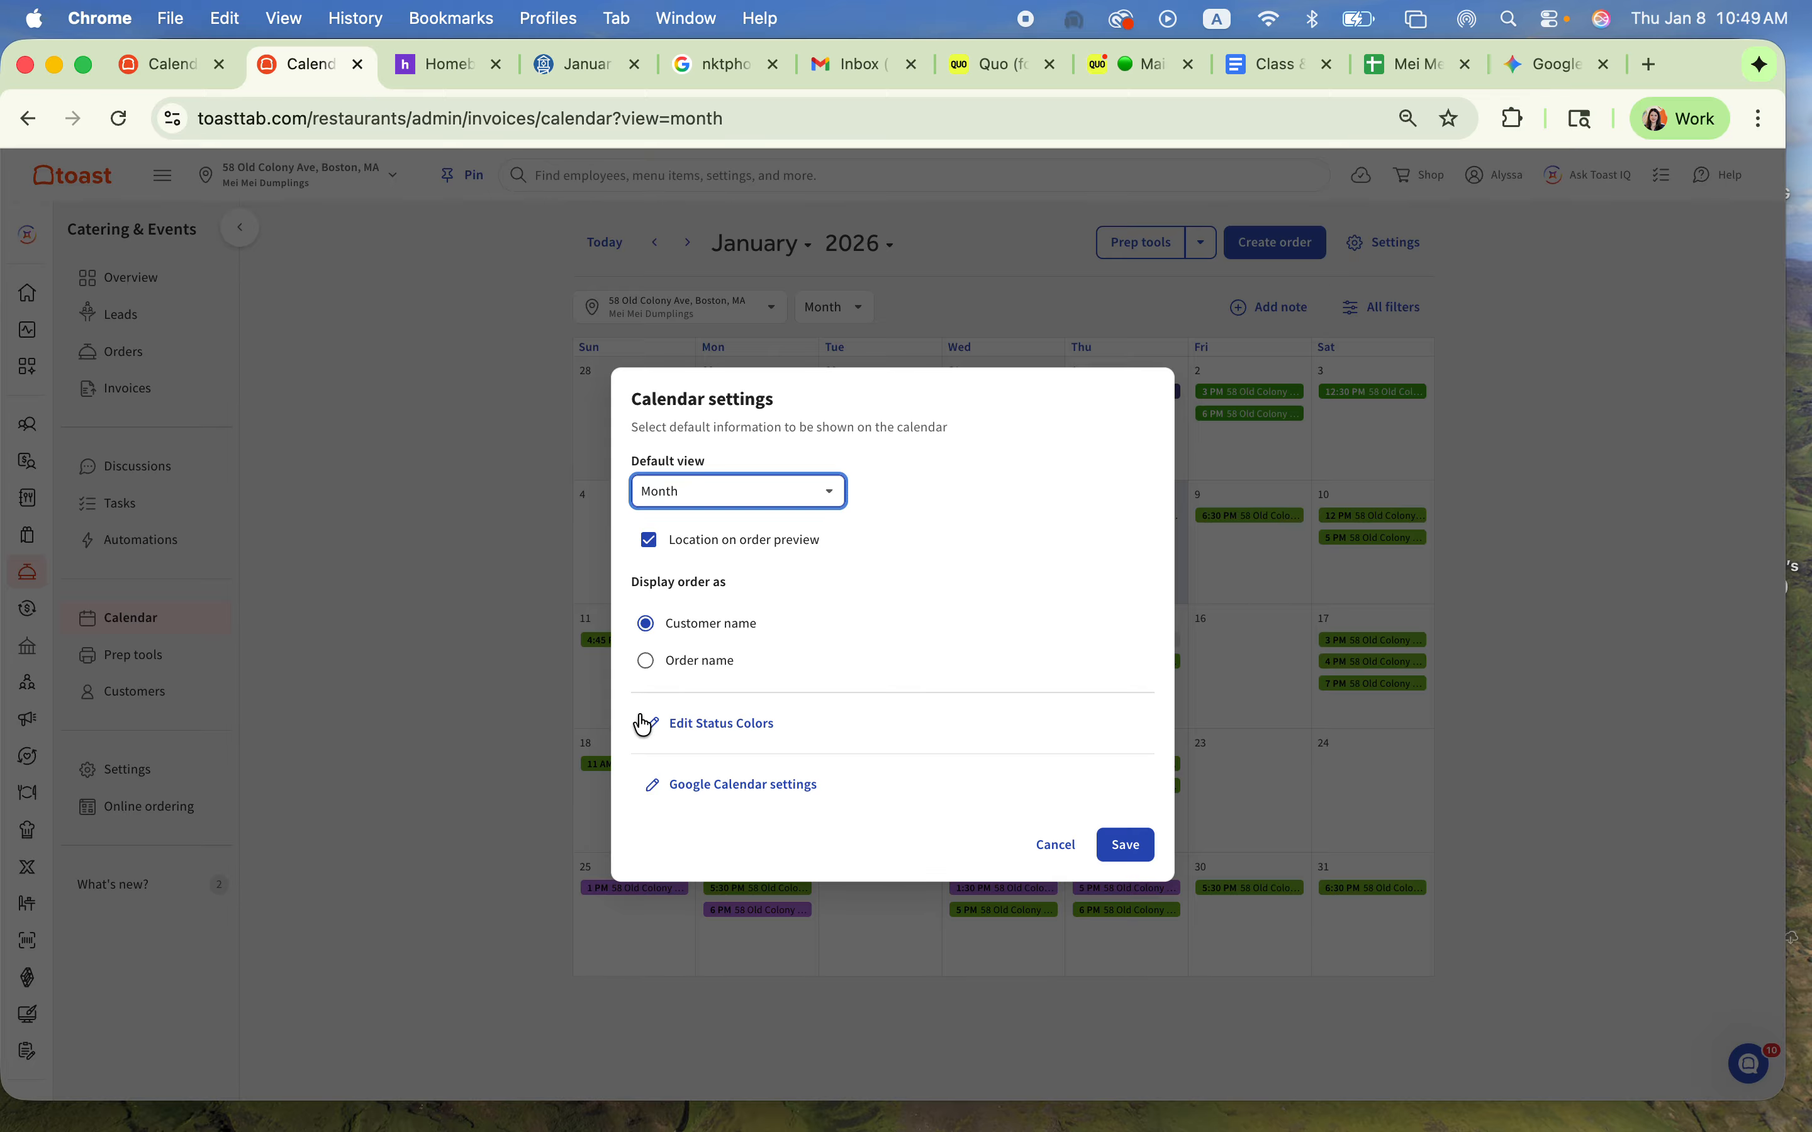
click(713, 735)
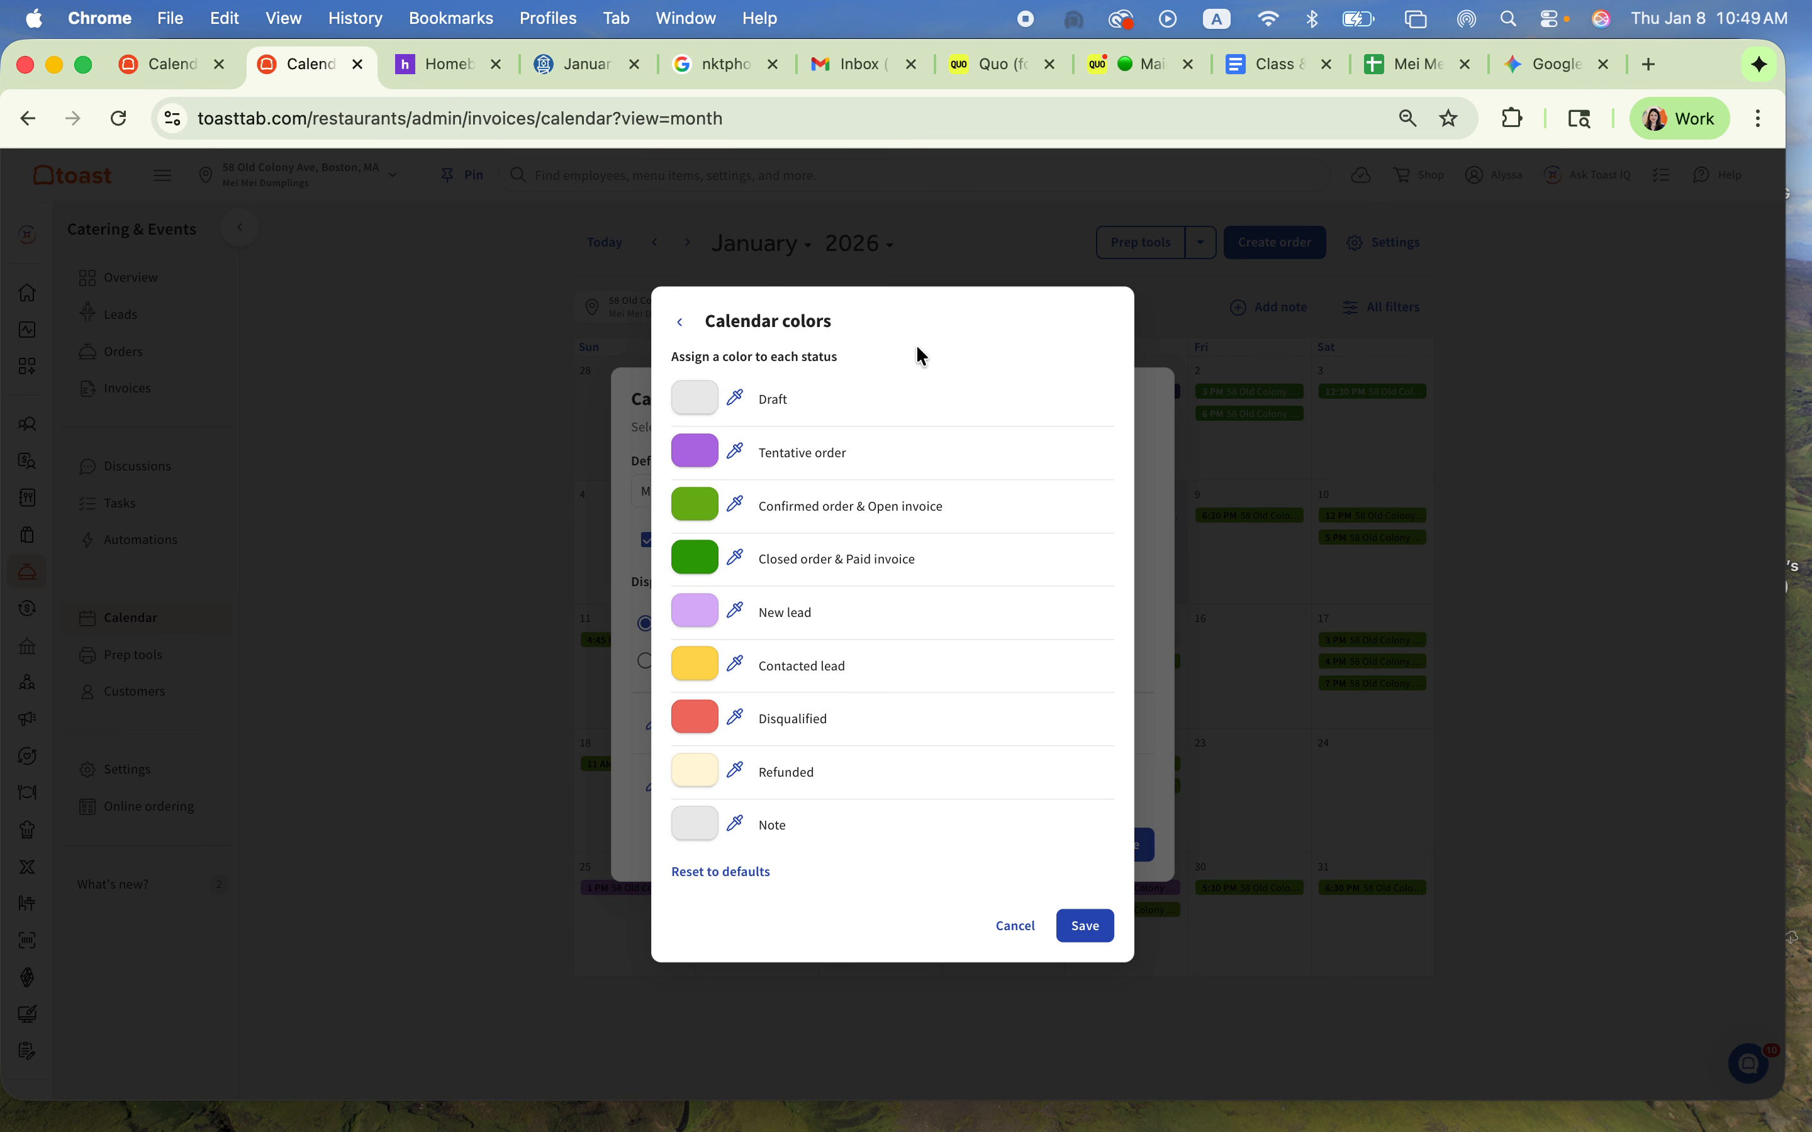
click(1087, 928)
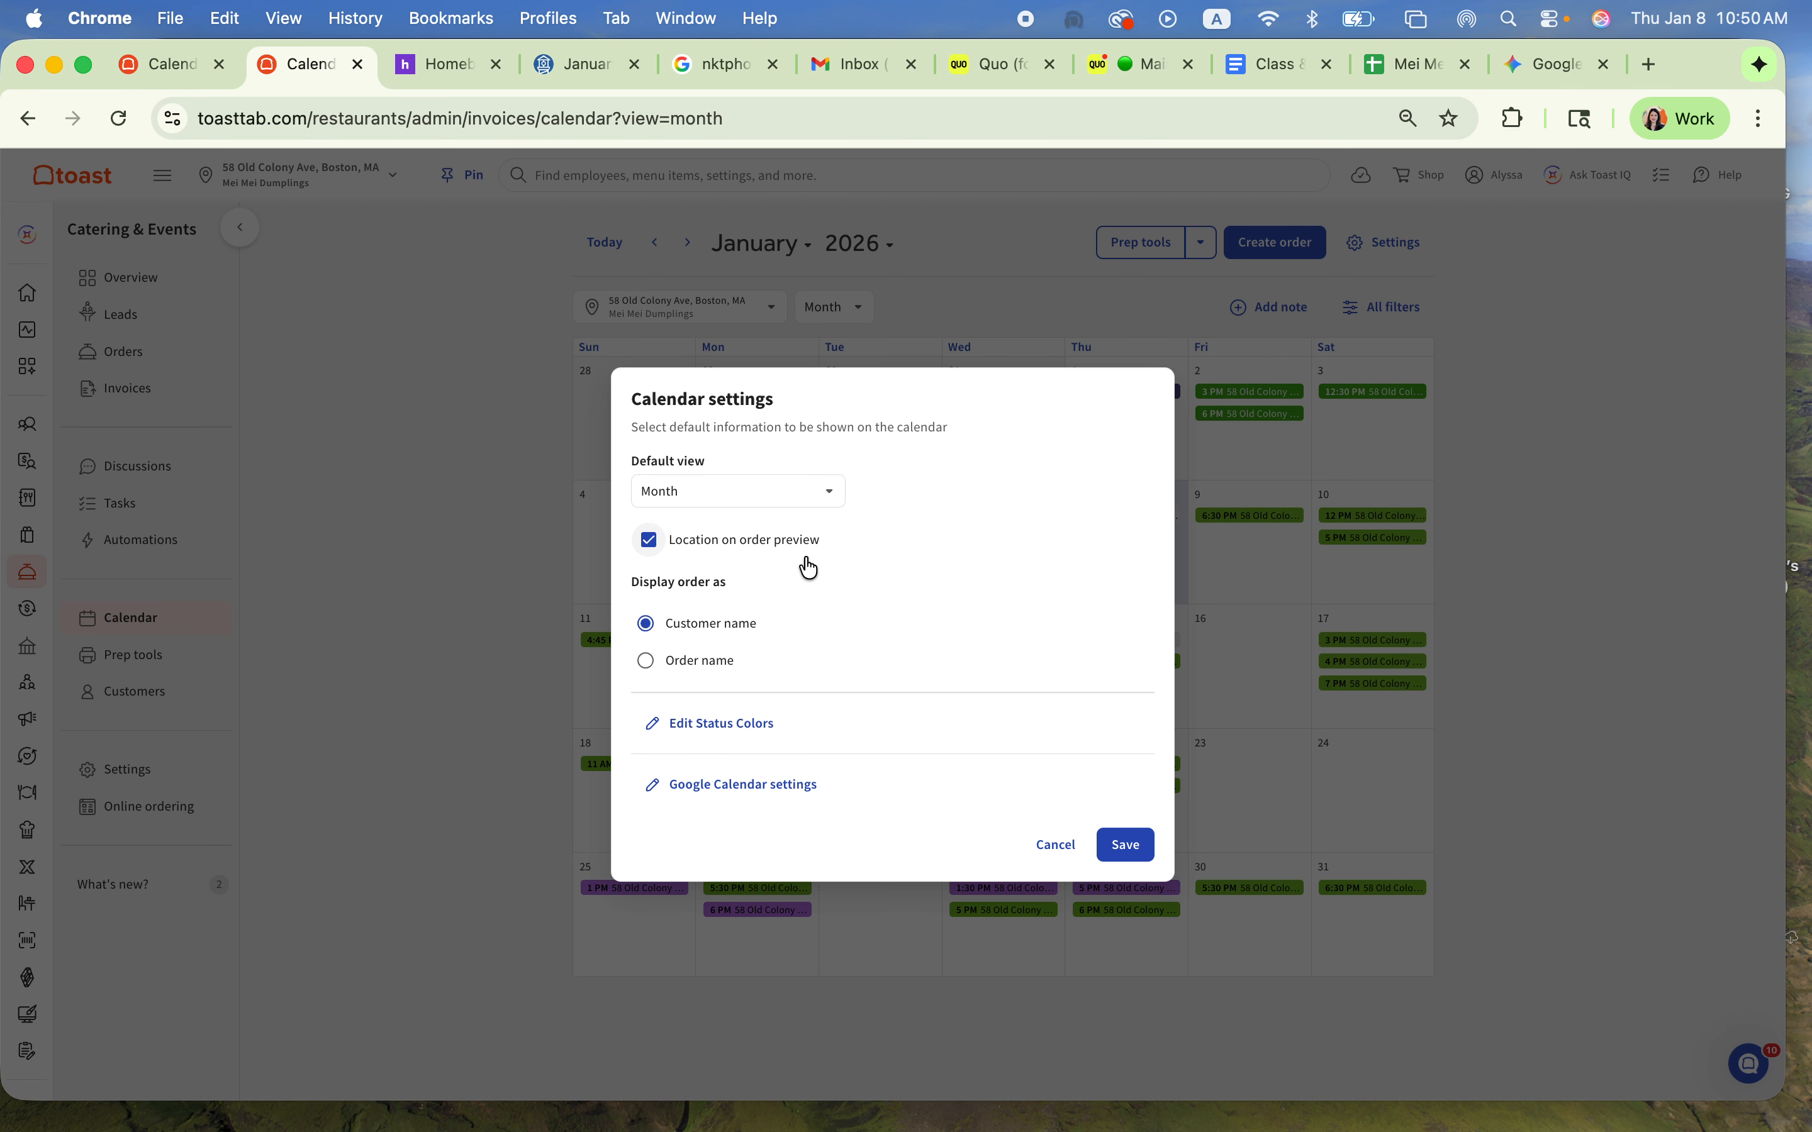
Step: Review the target calendar and selected dining options in the Google Calendar settings, and save them
click(786, 788)
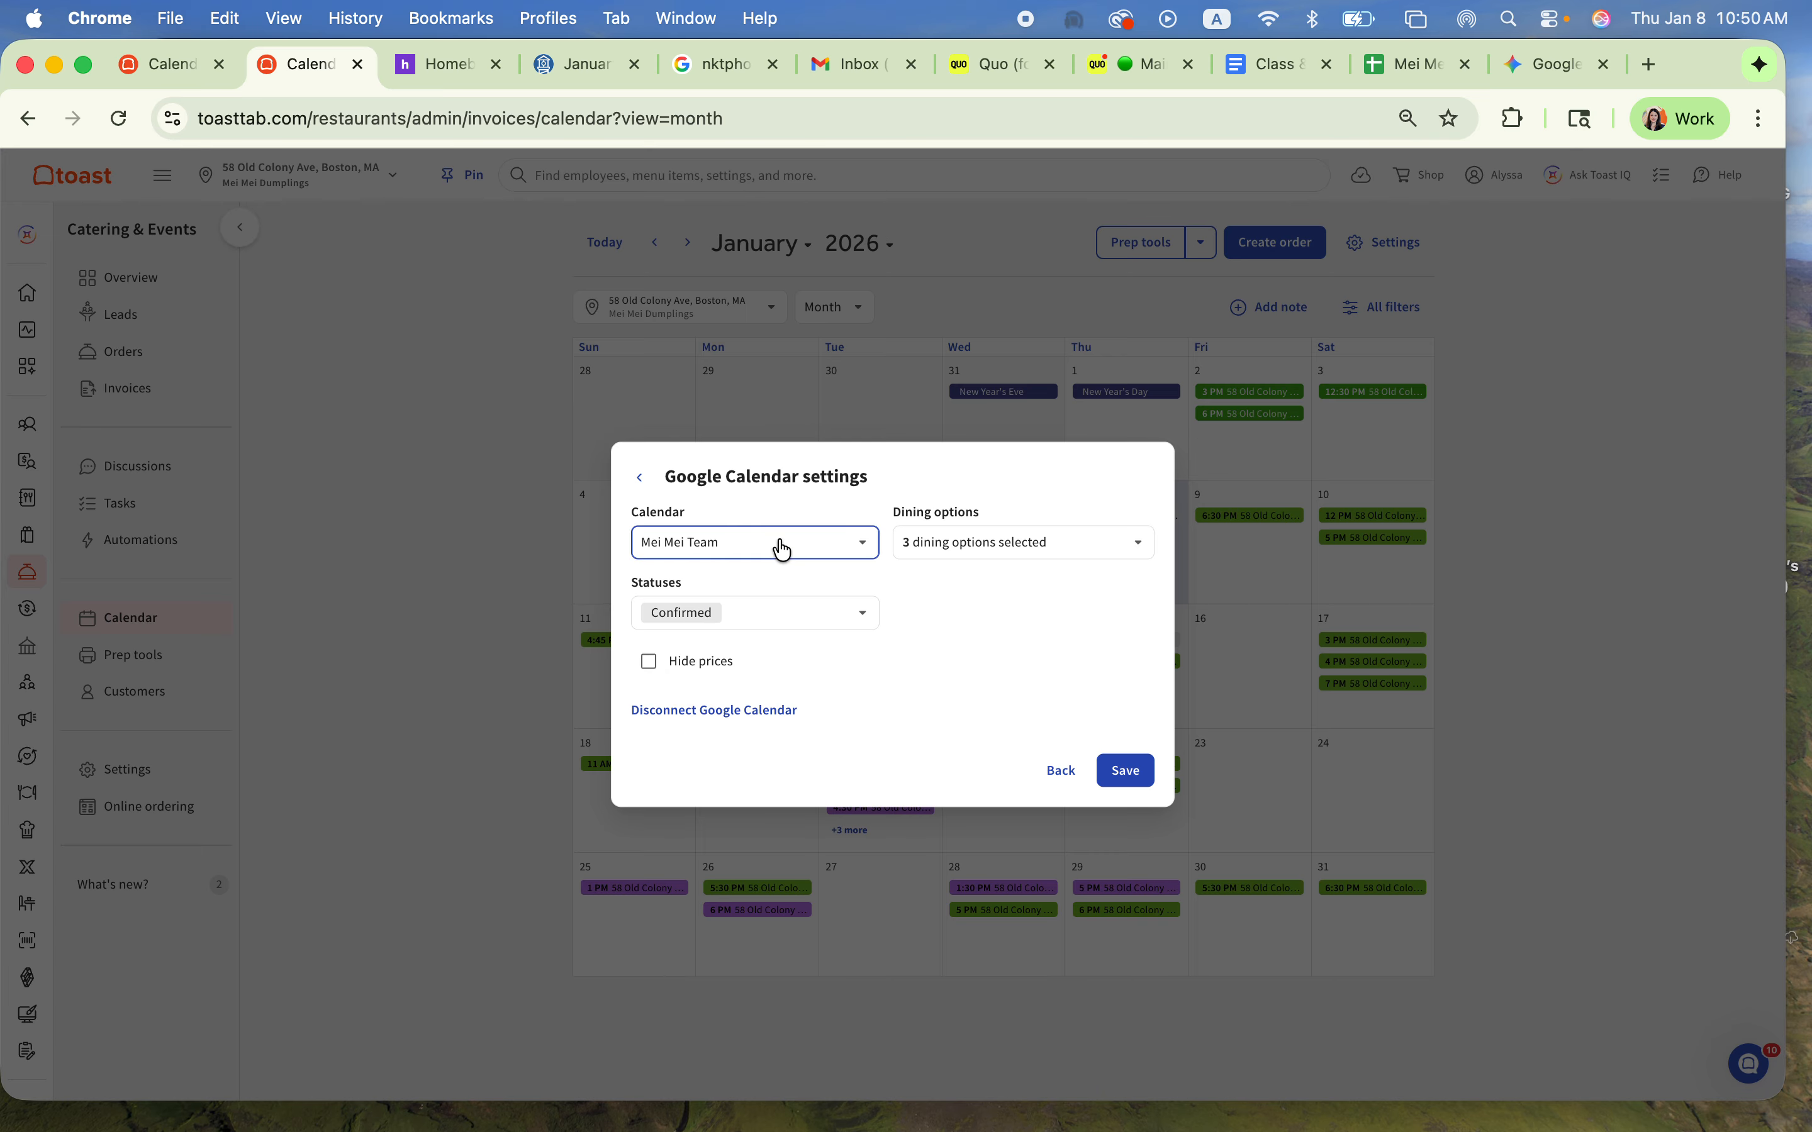
click(744, 544)
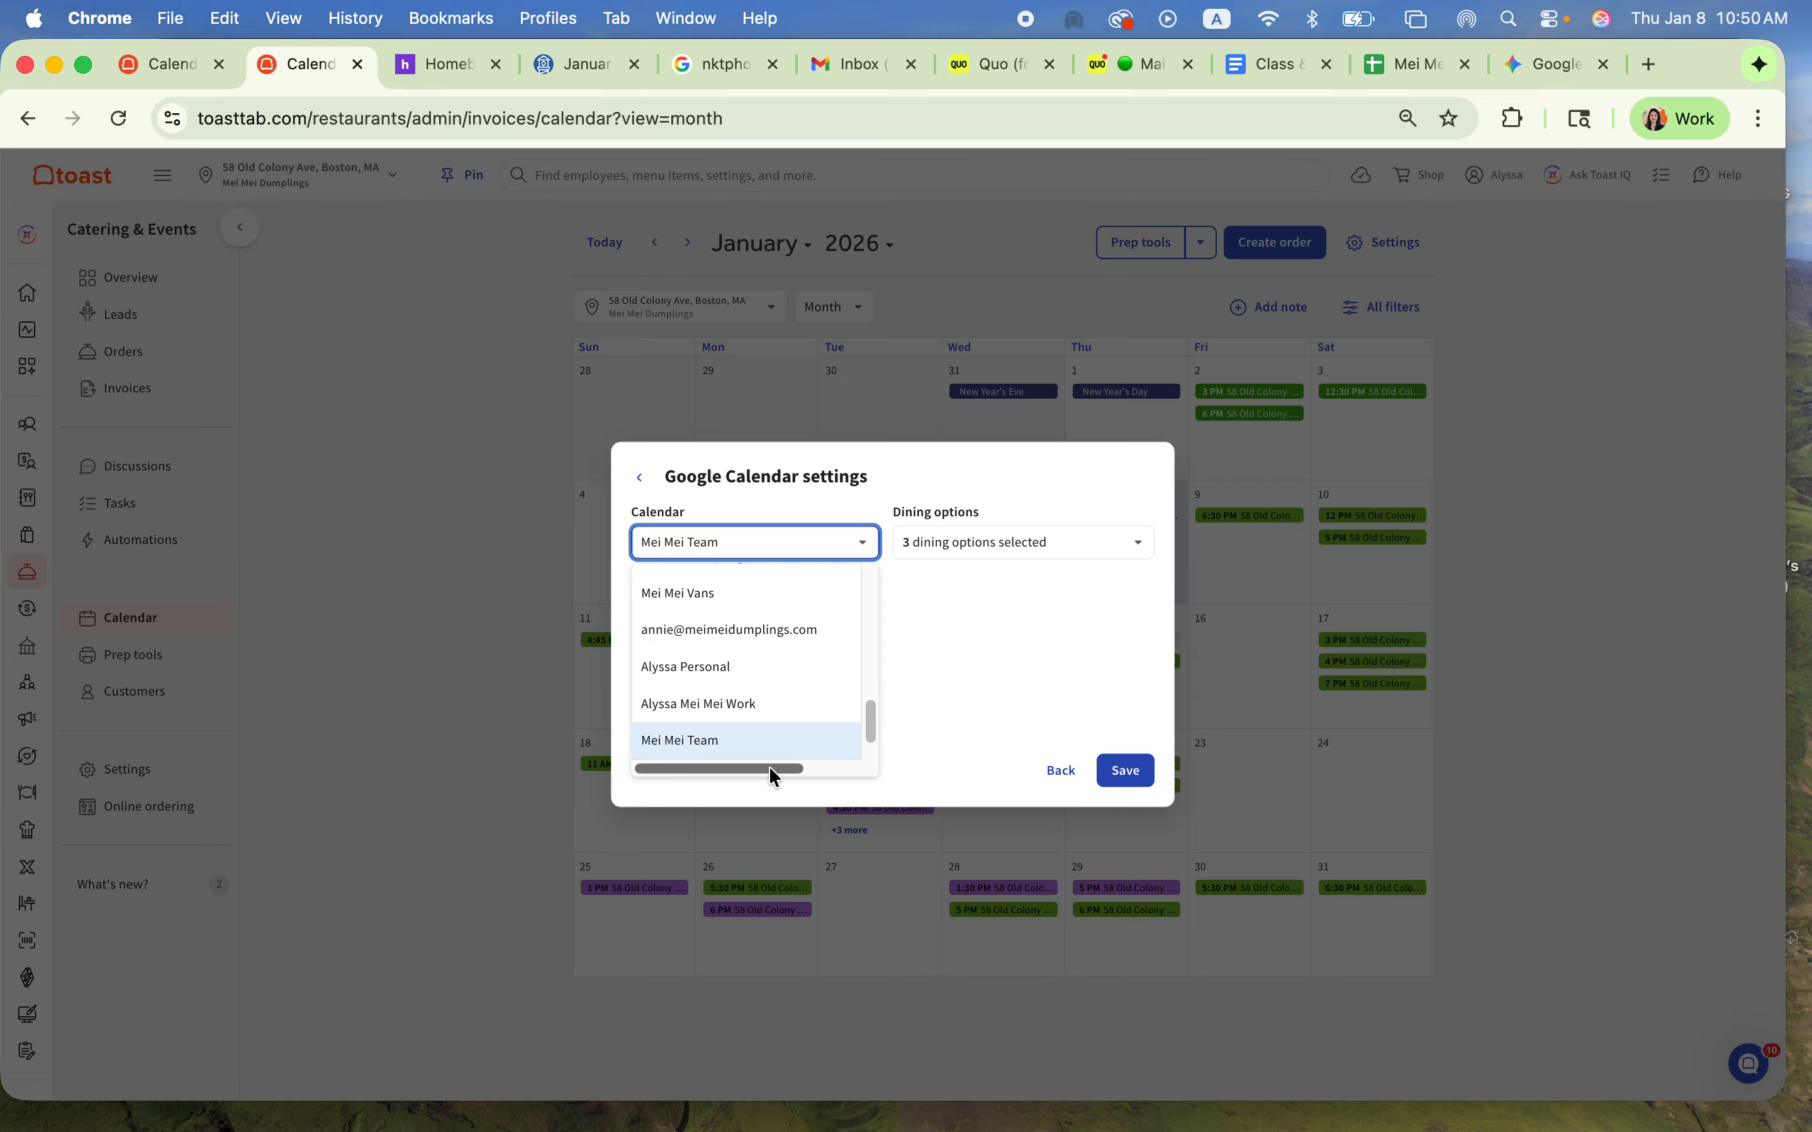
click(992, 727)
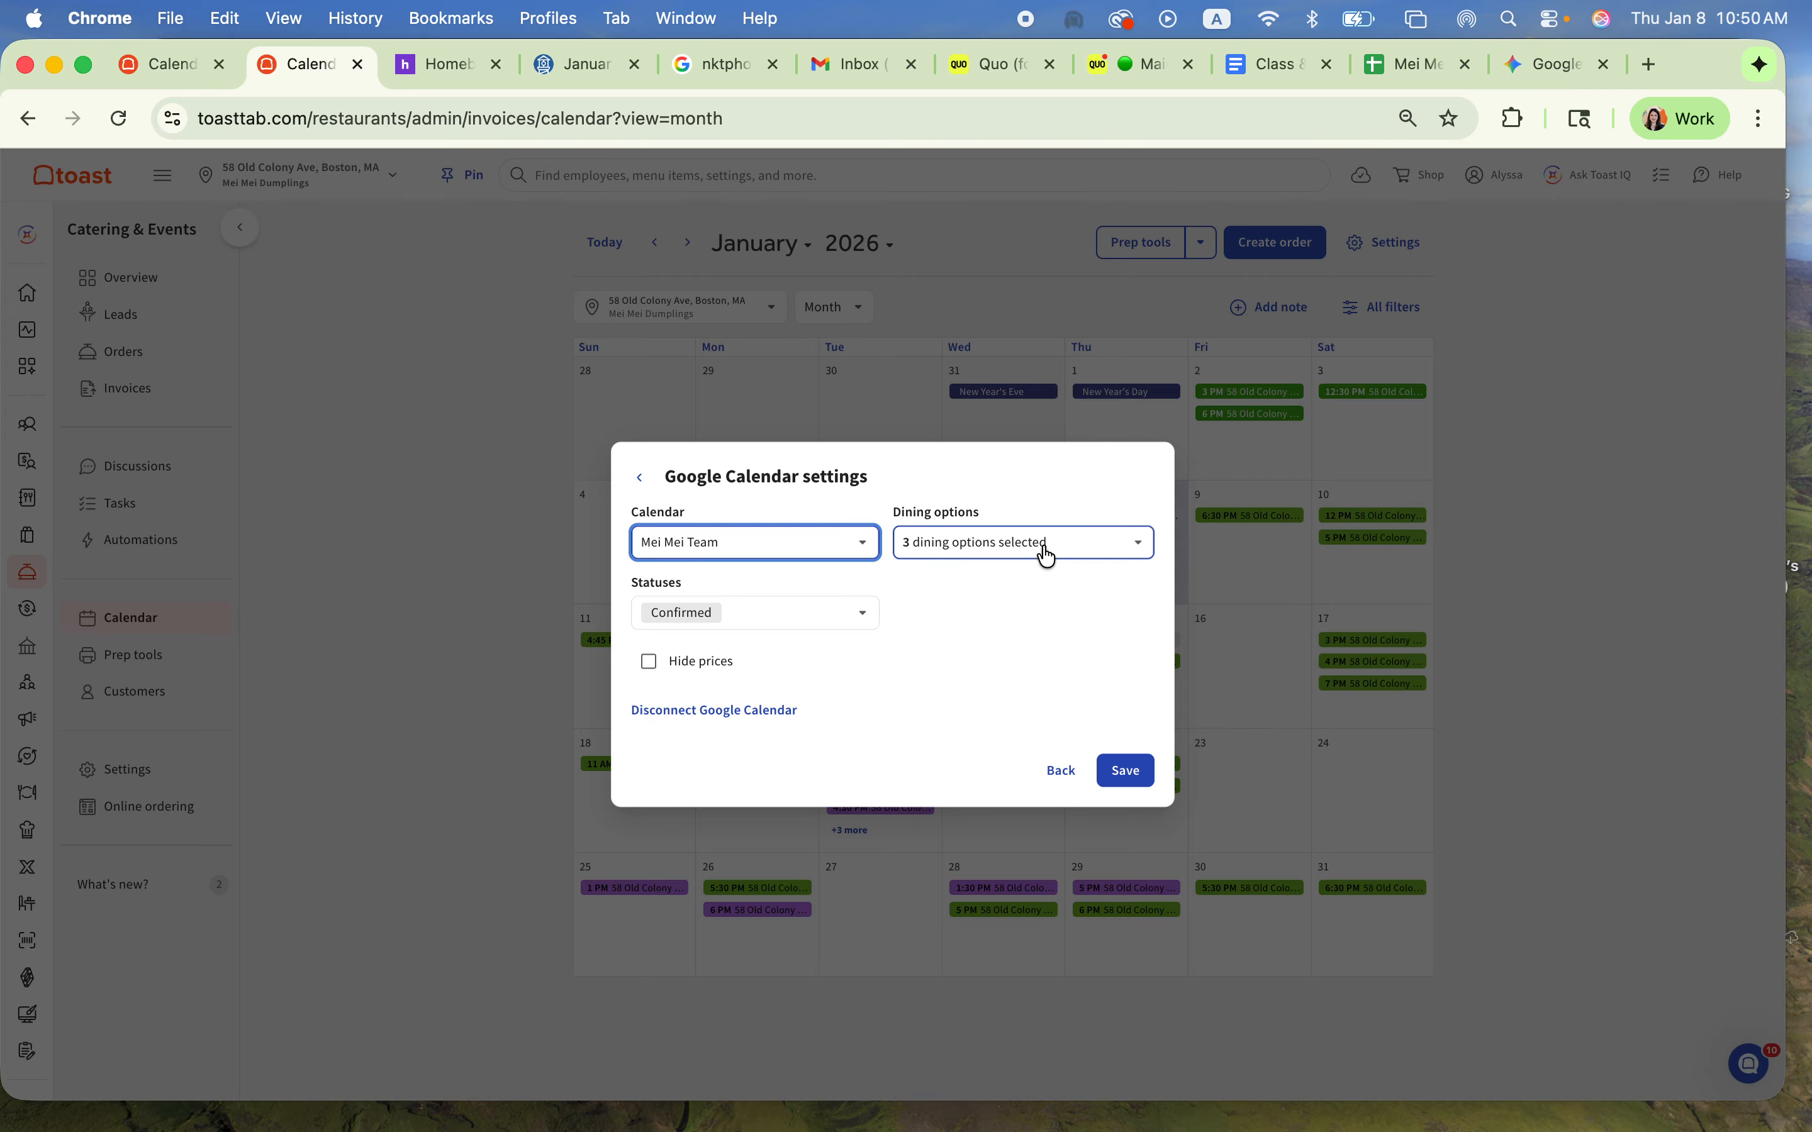
click(1063, 548)
scroll(1096, 732, down, 5)
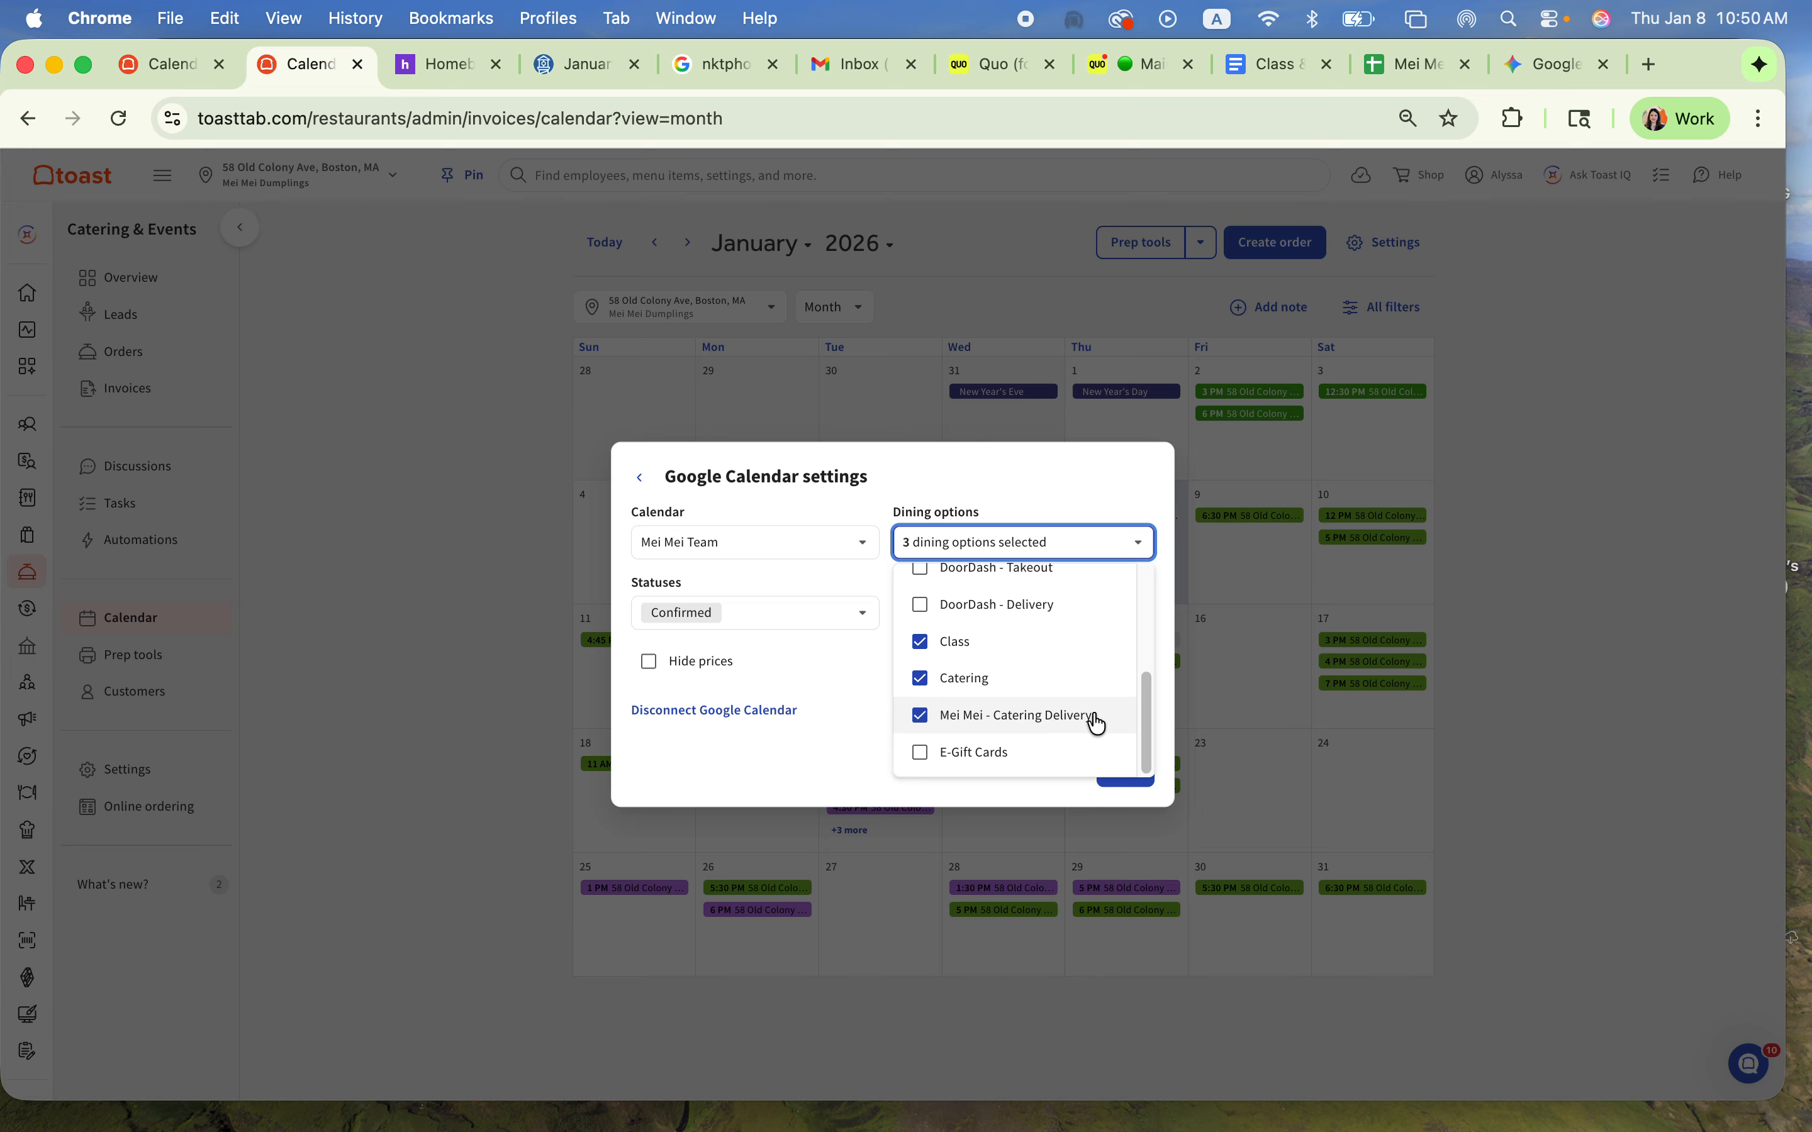
scroll(1093, 723, up, 3)
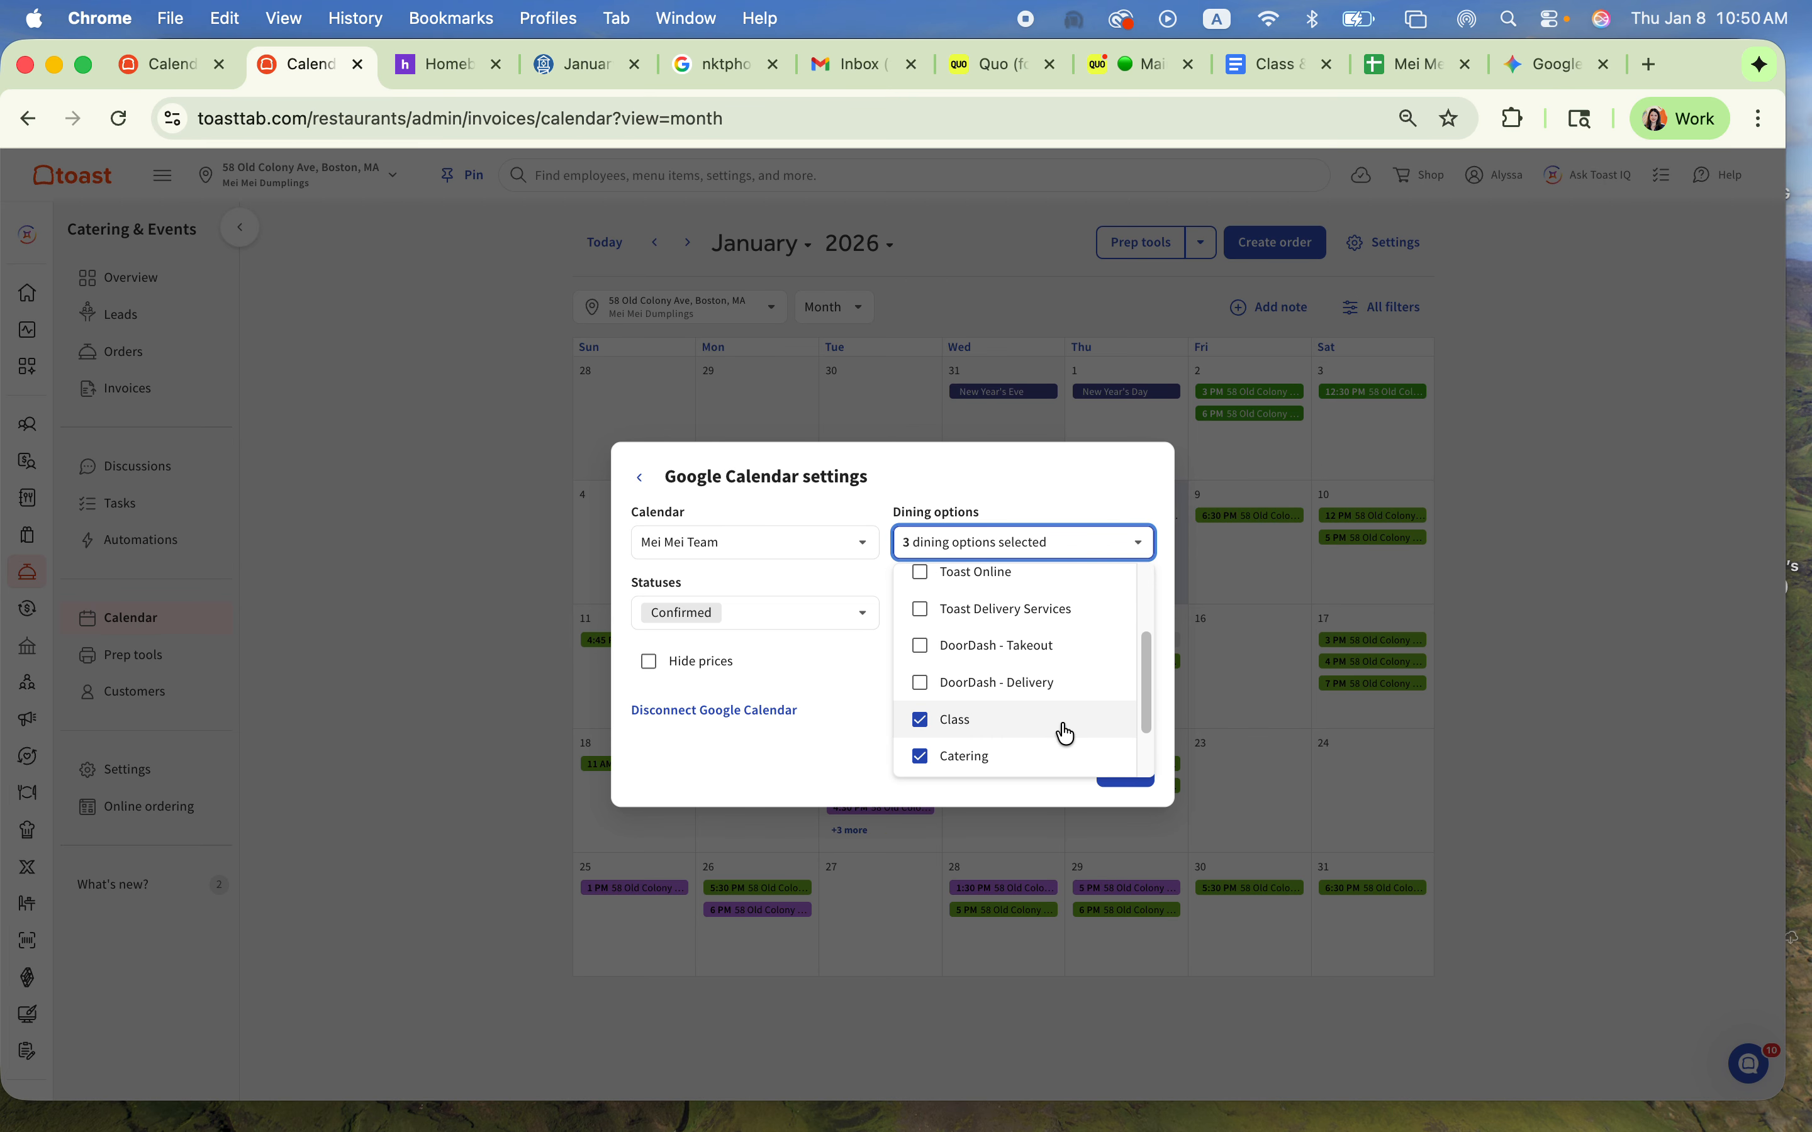
scroll(1071, 730, down, 3)
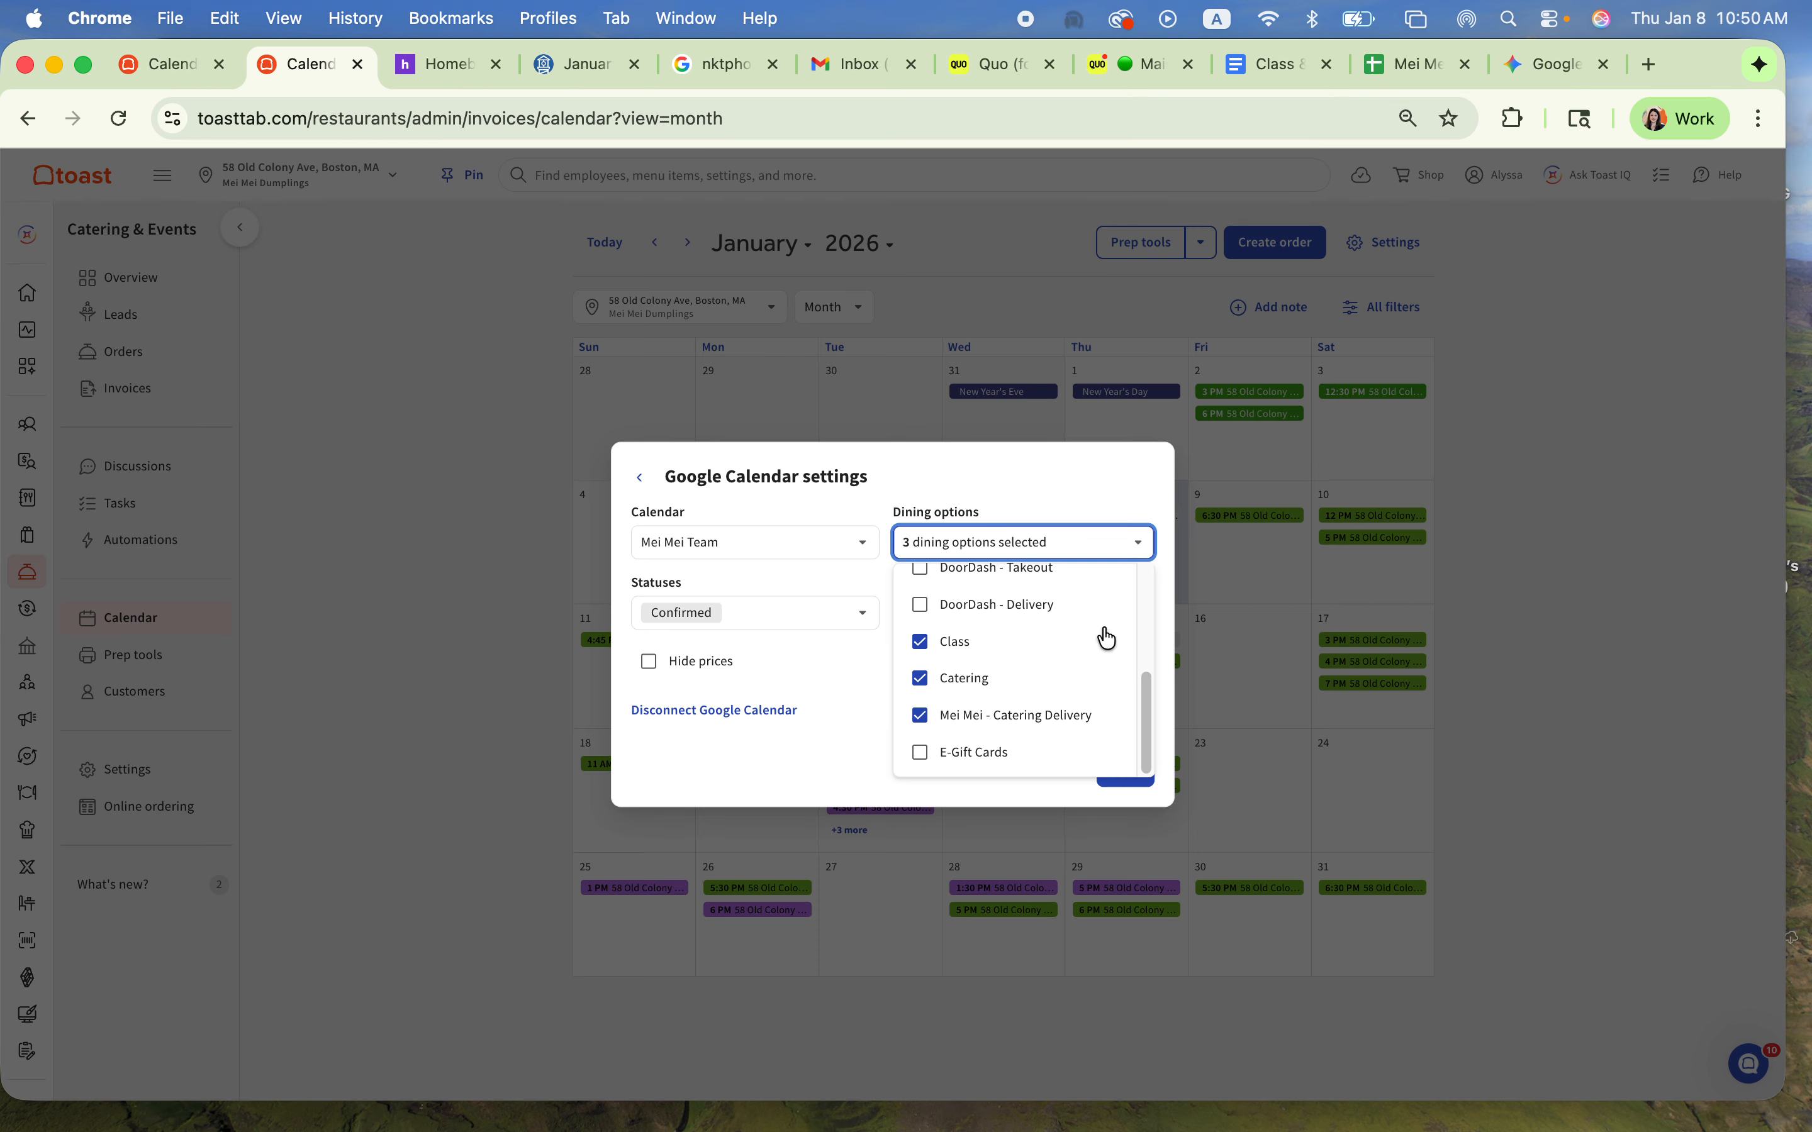
click(858, 687)
click(1129, 773)
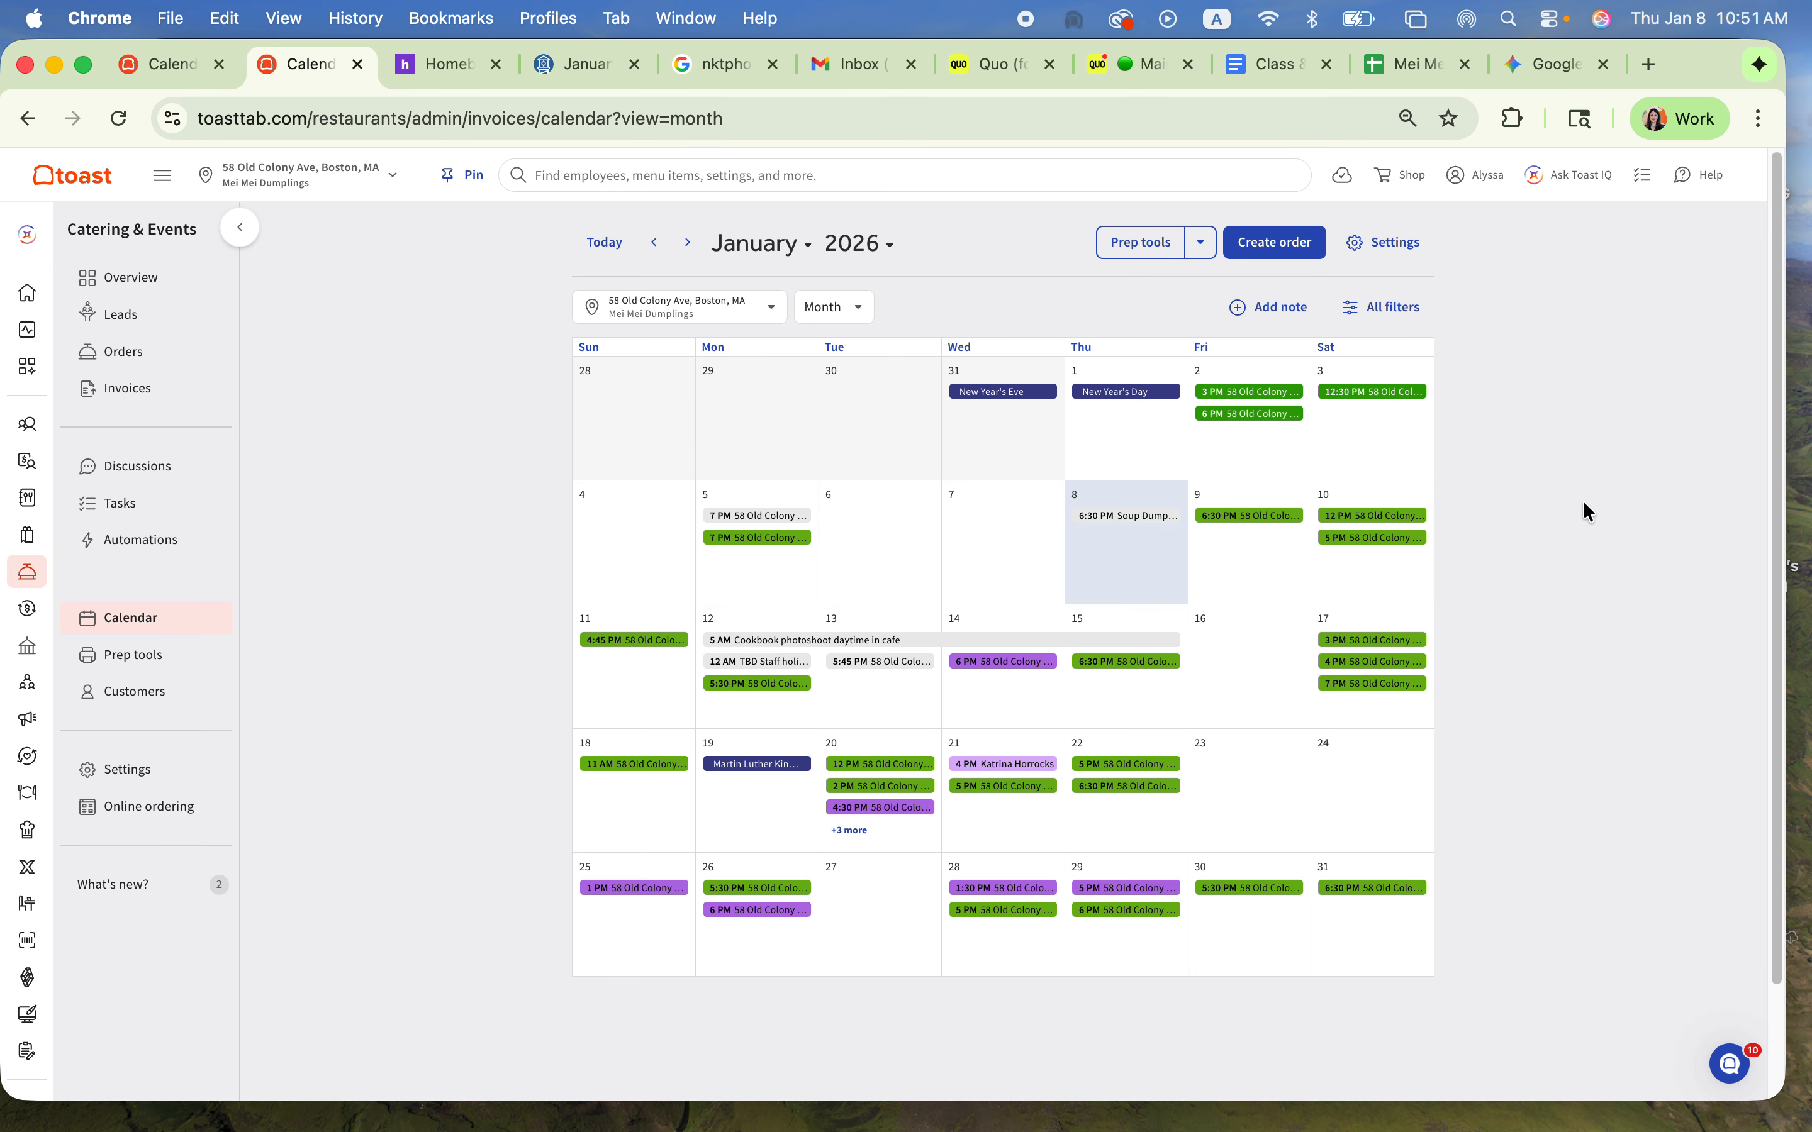
Step: In the calendar filters, exclude the E-Gift Cards, Class, DoorDash - Delivery and DoorDash - Takeout dining options
click(1403, 305)
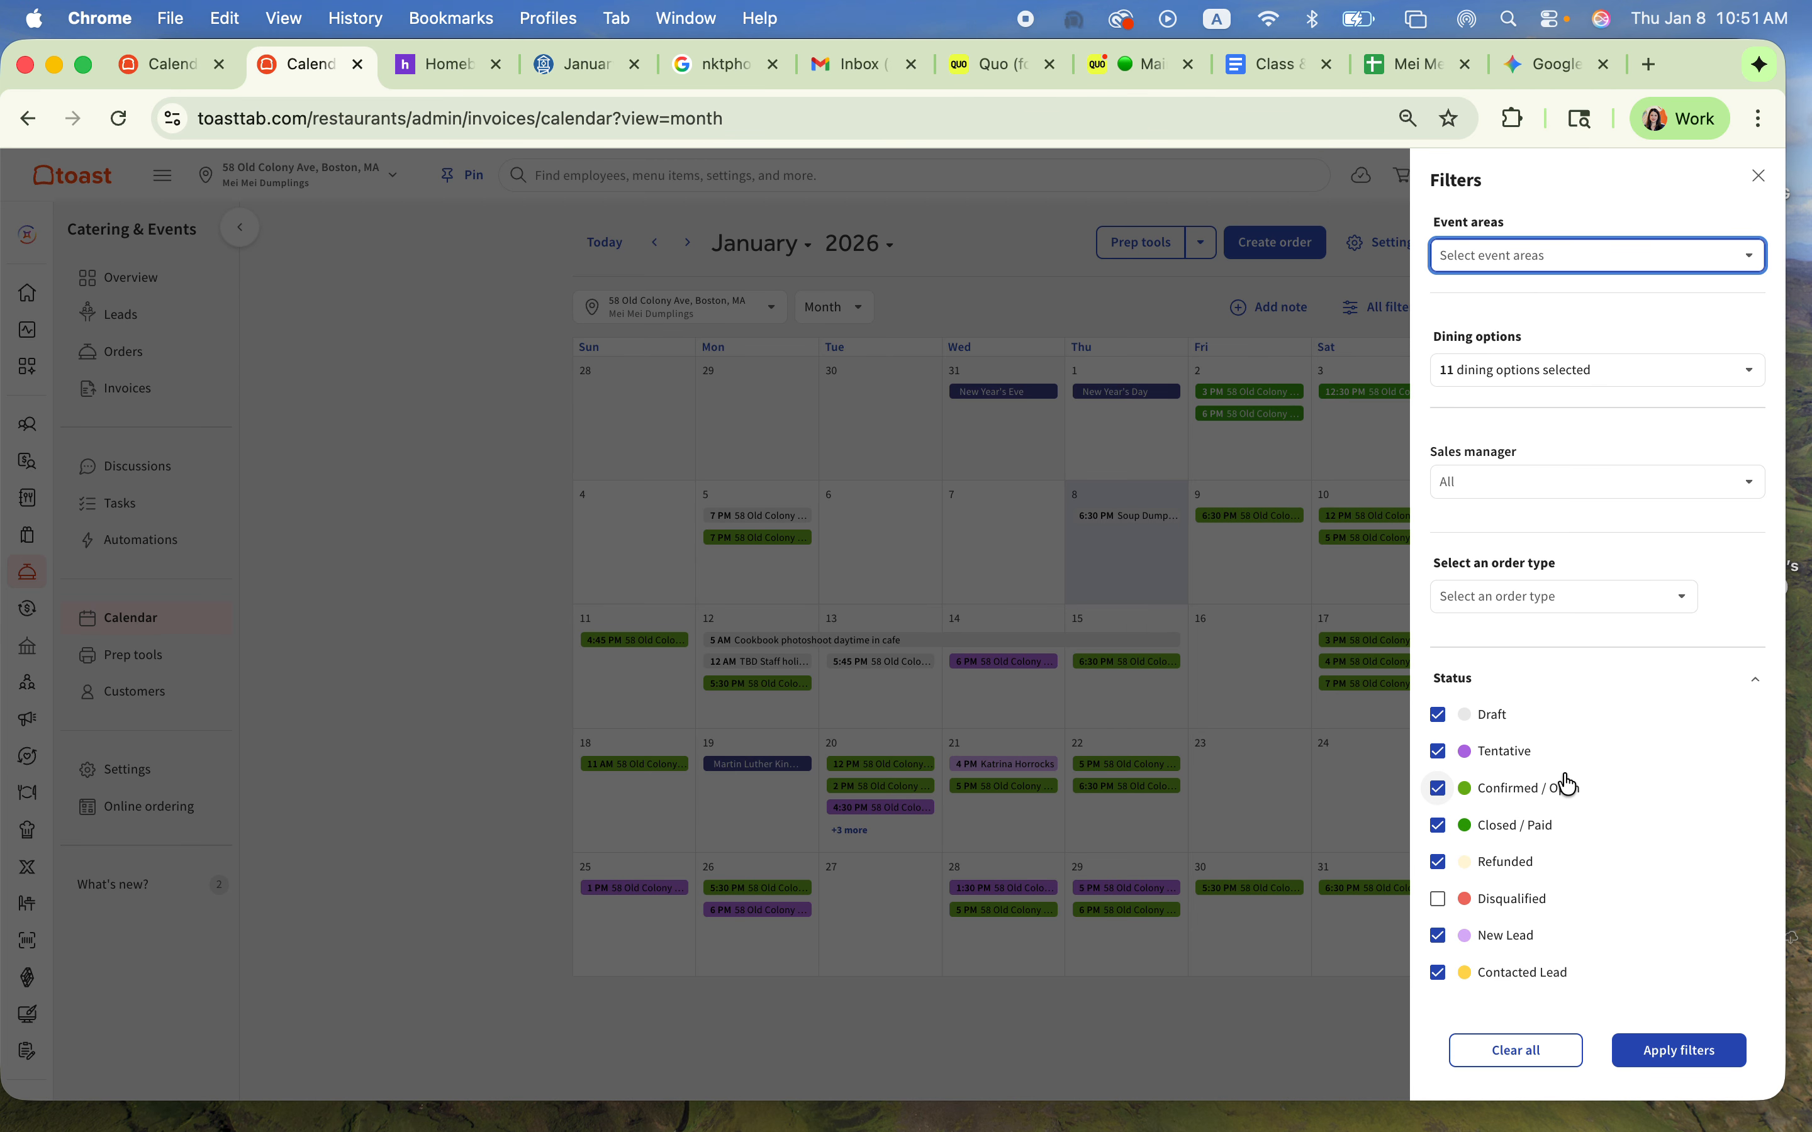
click(1624, 377)
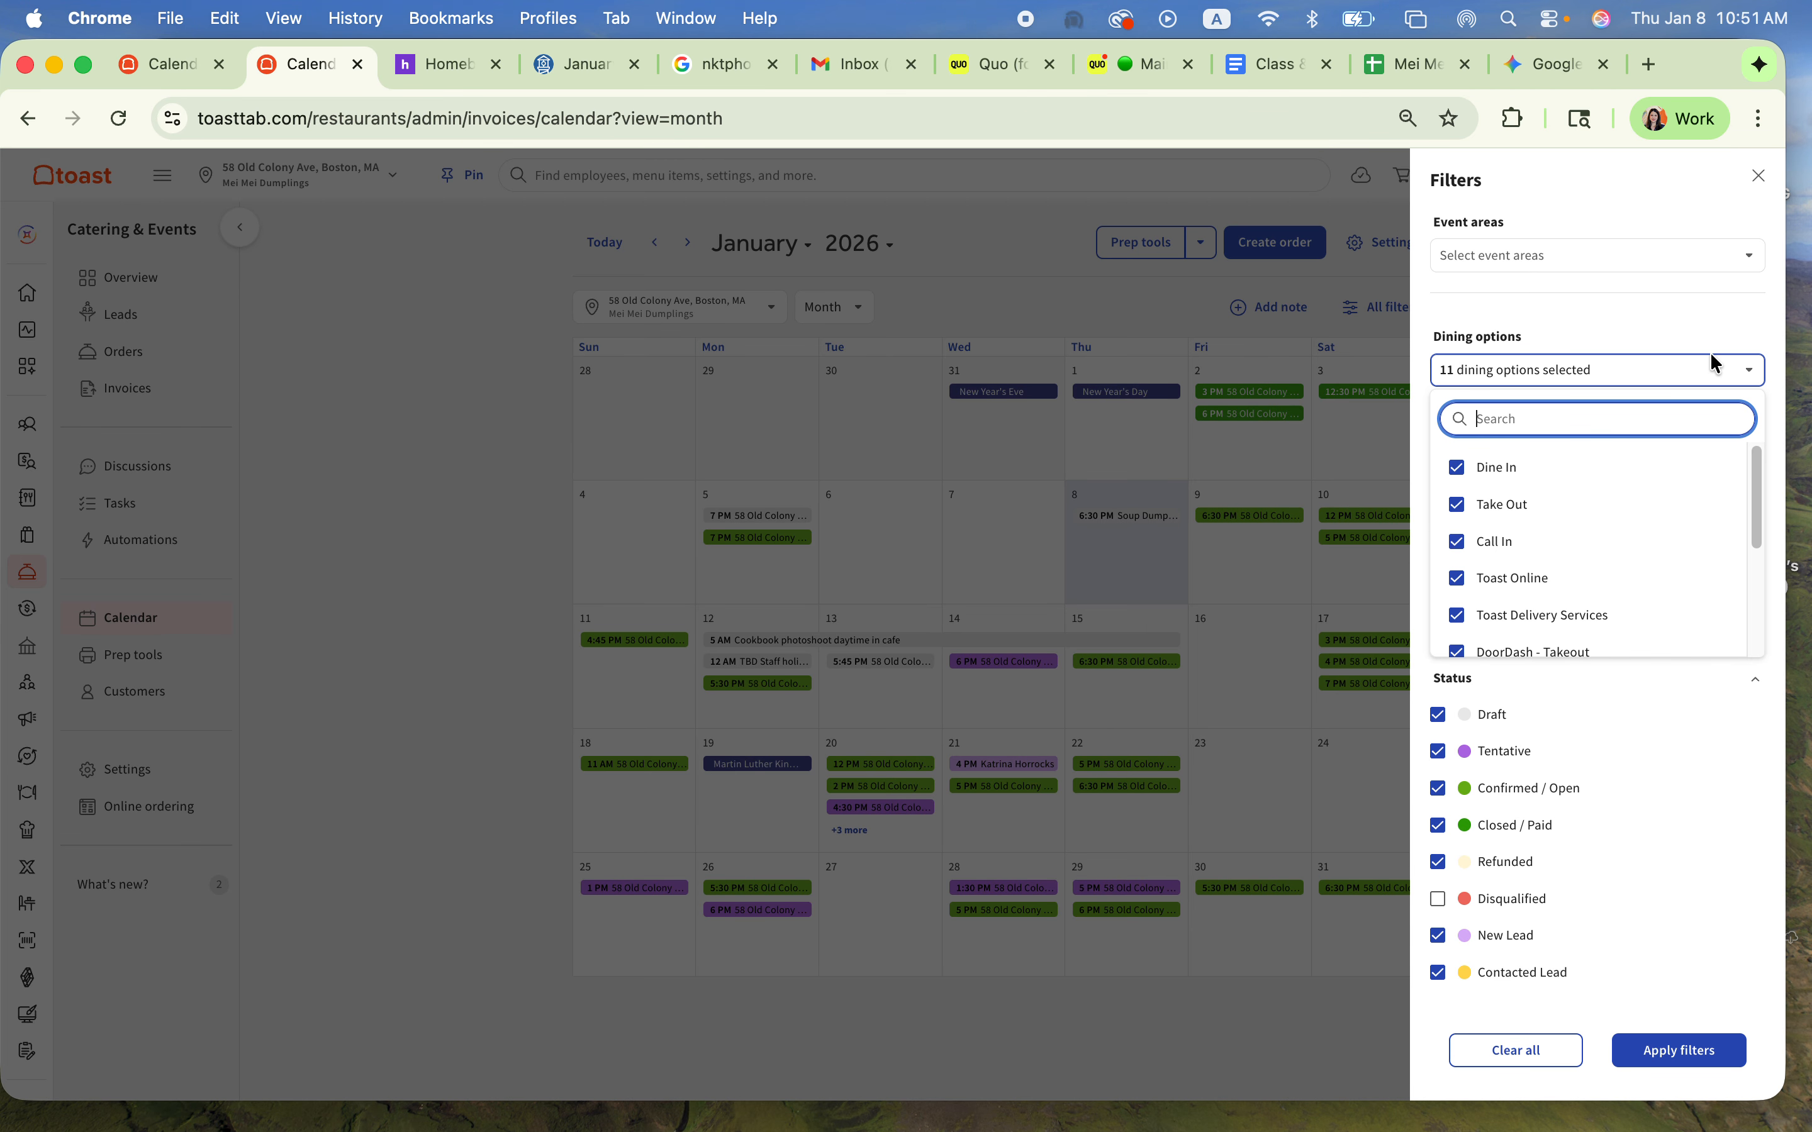
scroll(1580, 555, down, 3)
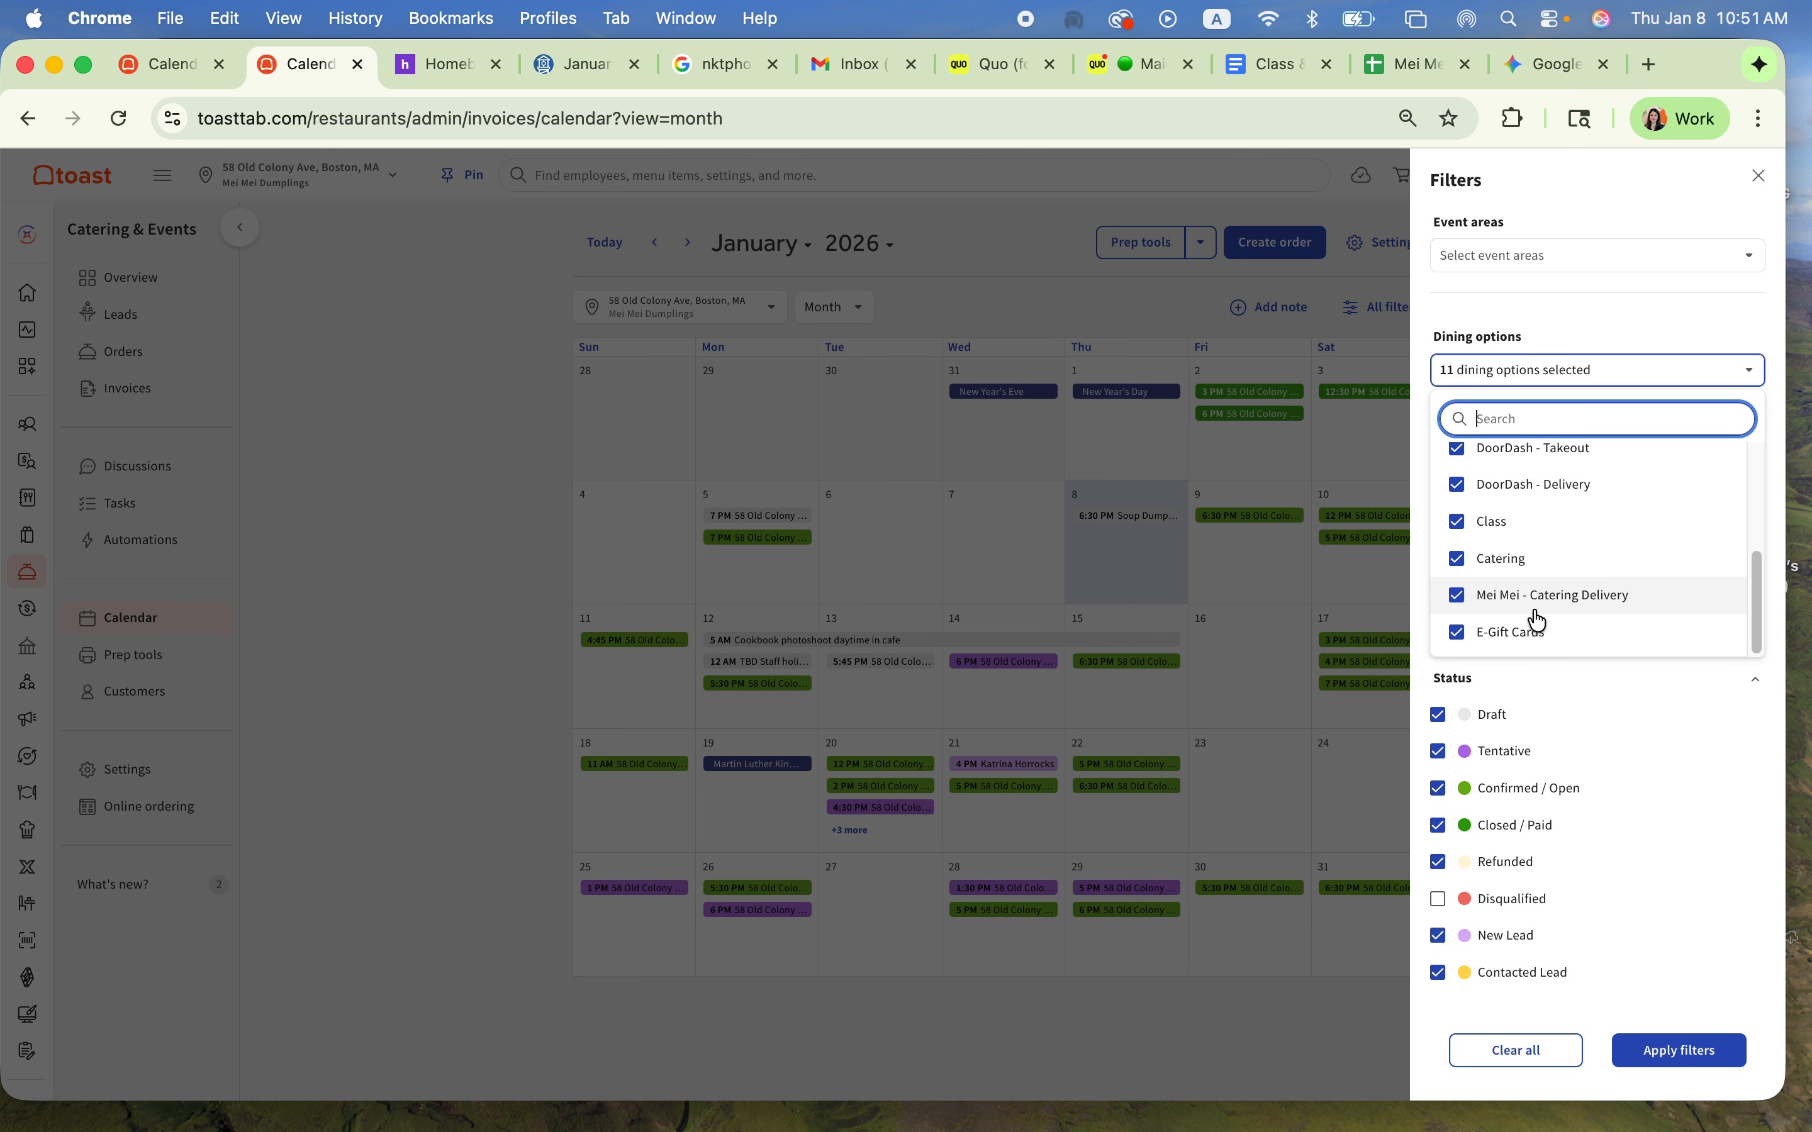
click(1457, 632)
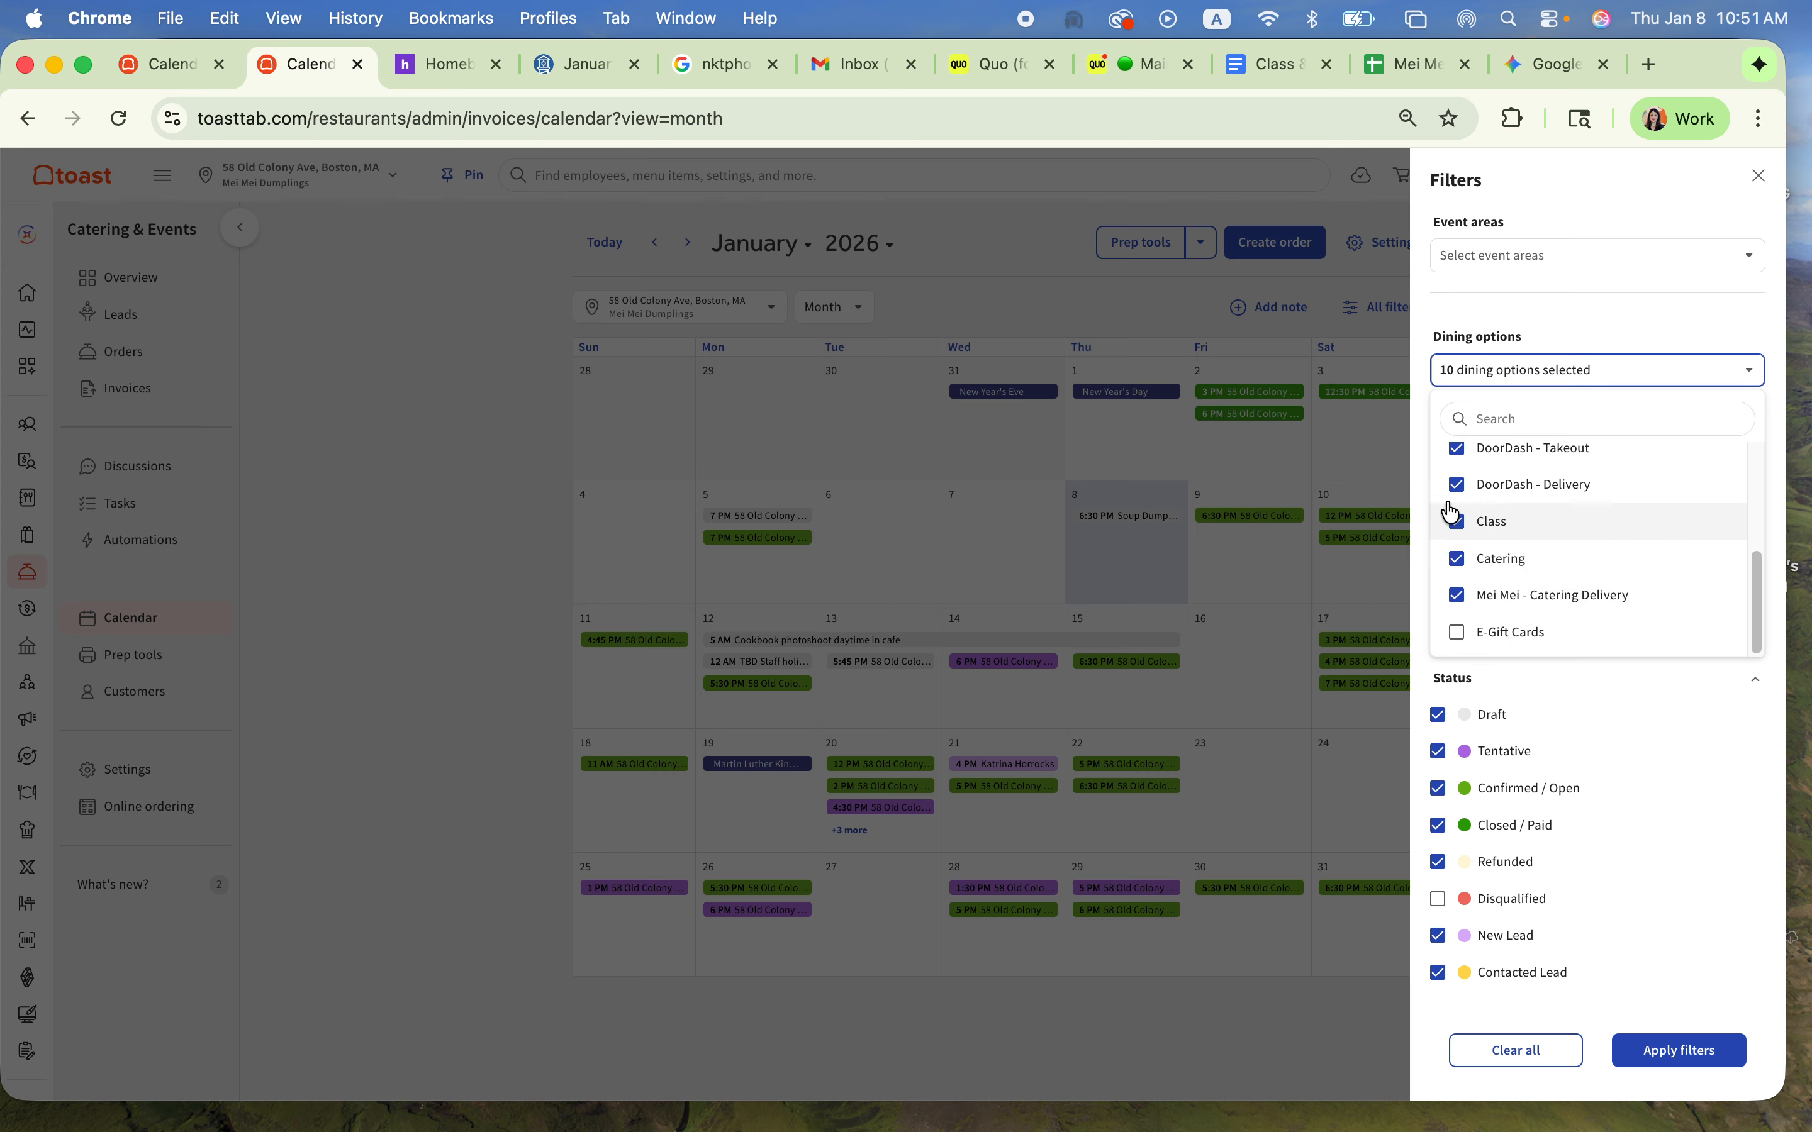
click(1457, 519)
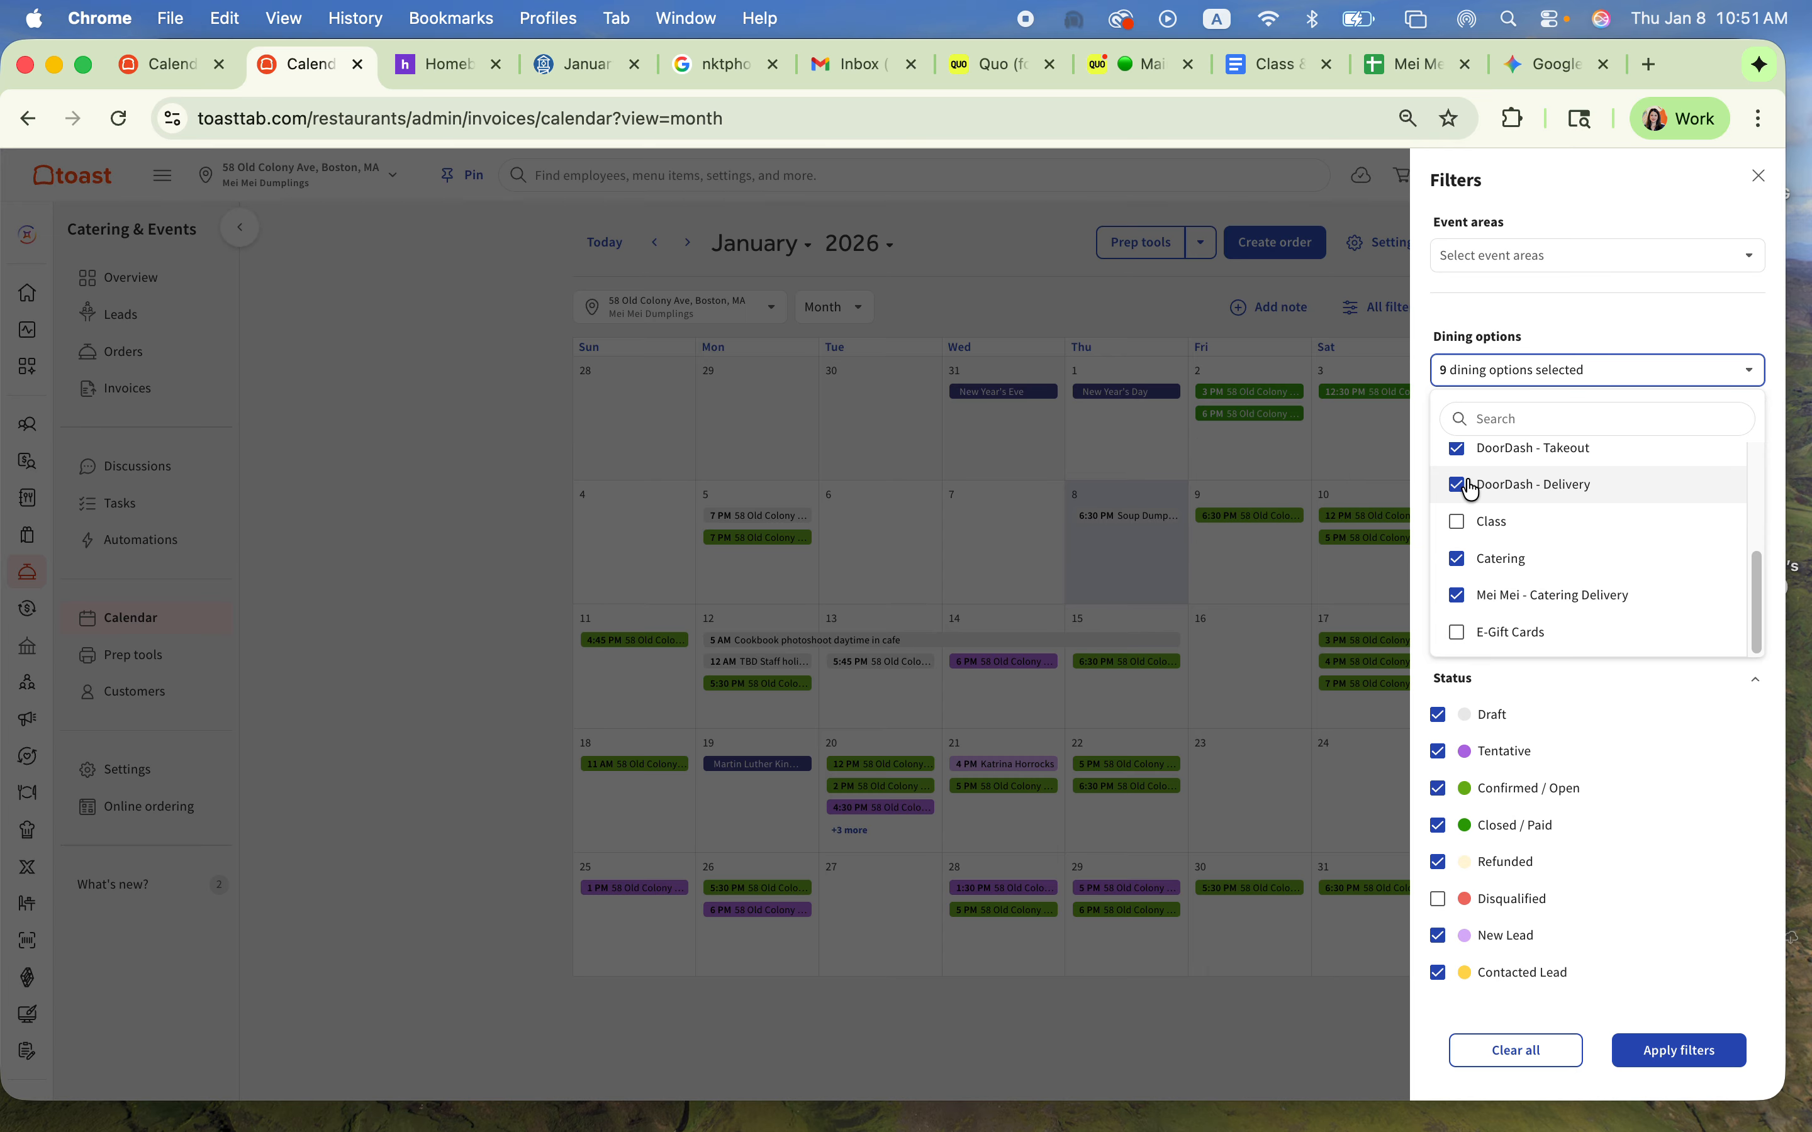
click(1472, 489)
click(1472, 463)
Step: Also exclude Toast Delivery Services, Toast Online, Call In, Take Out and Dine In from the dining options, and apply the filters
scroll(1496, 517, up, 1)
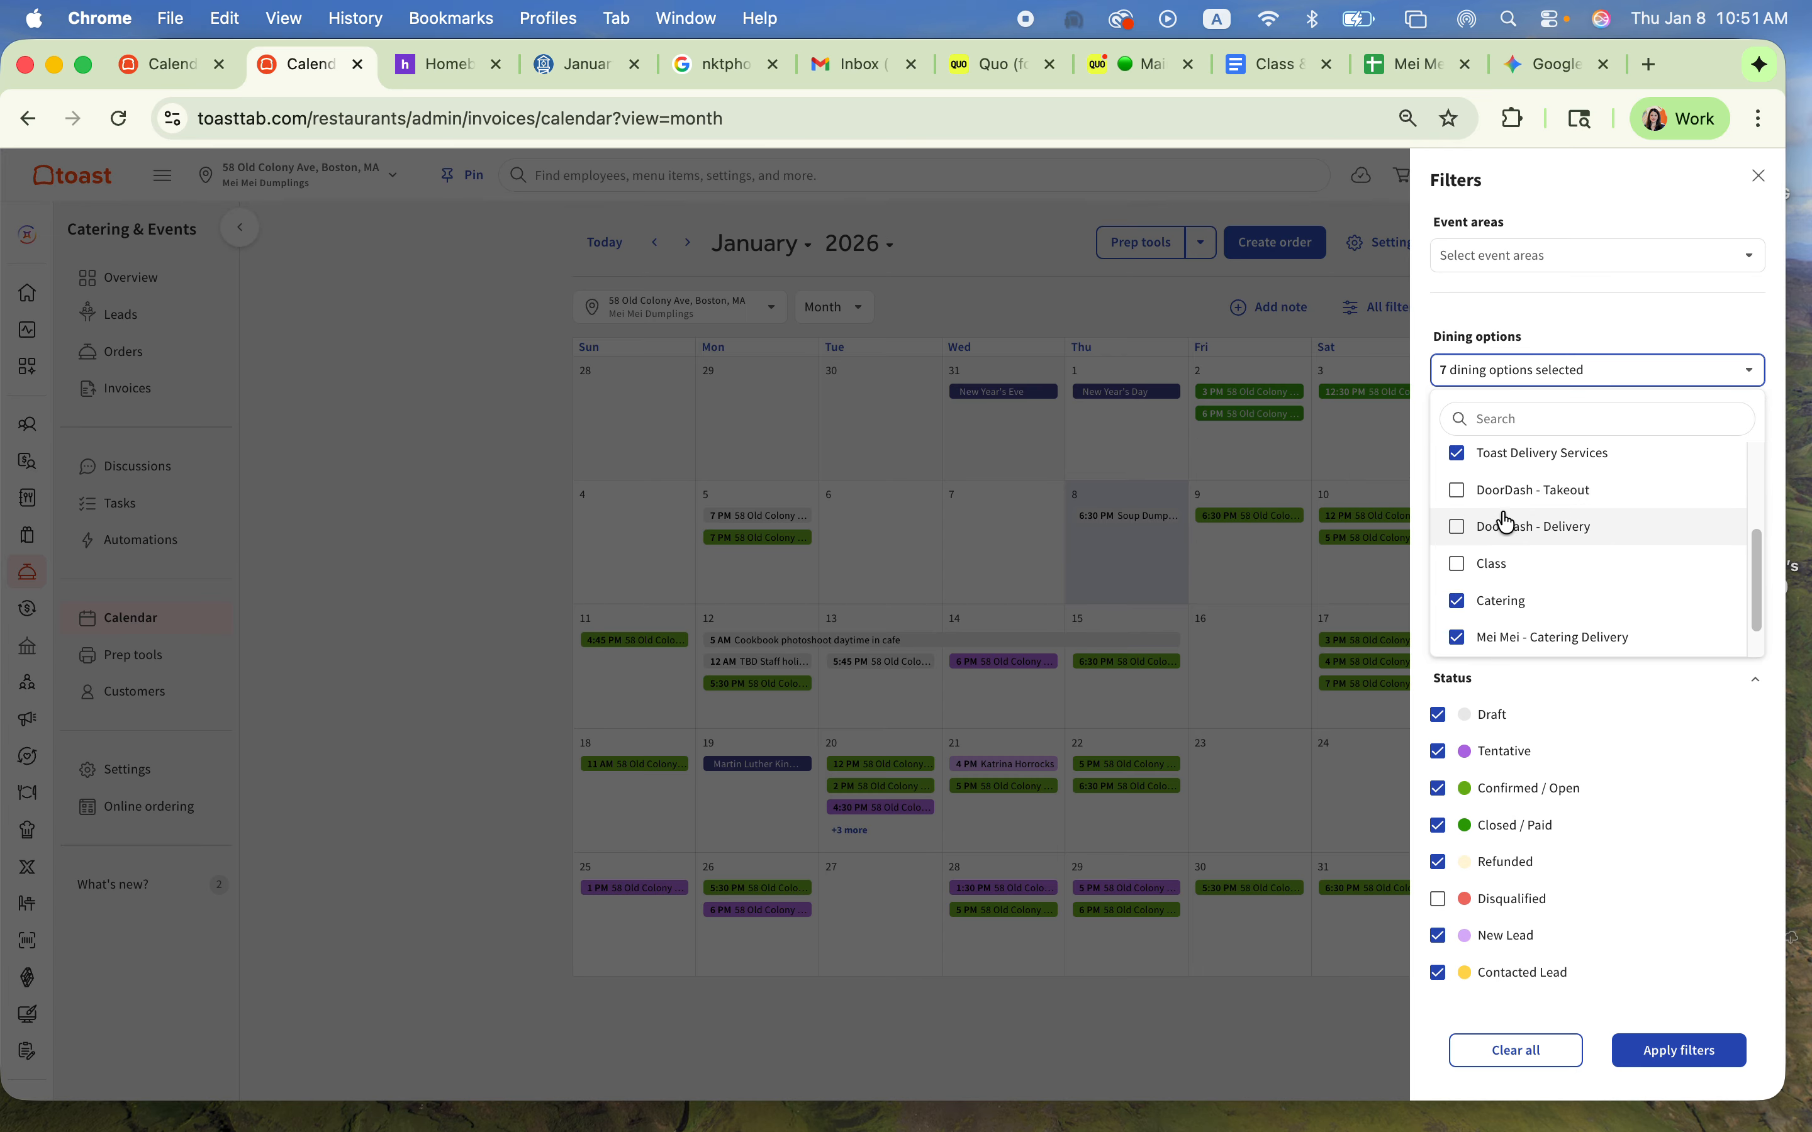
click(1461, 455)
scroll(1505, 588, up, 2)
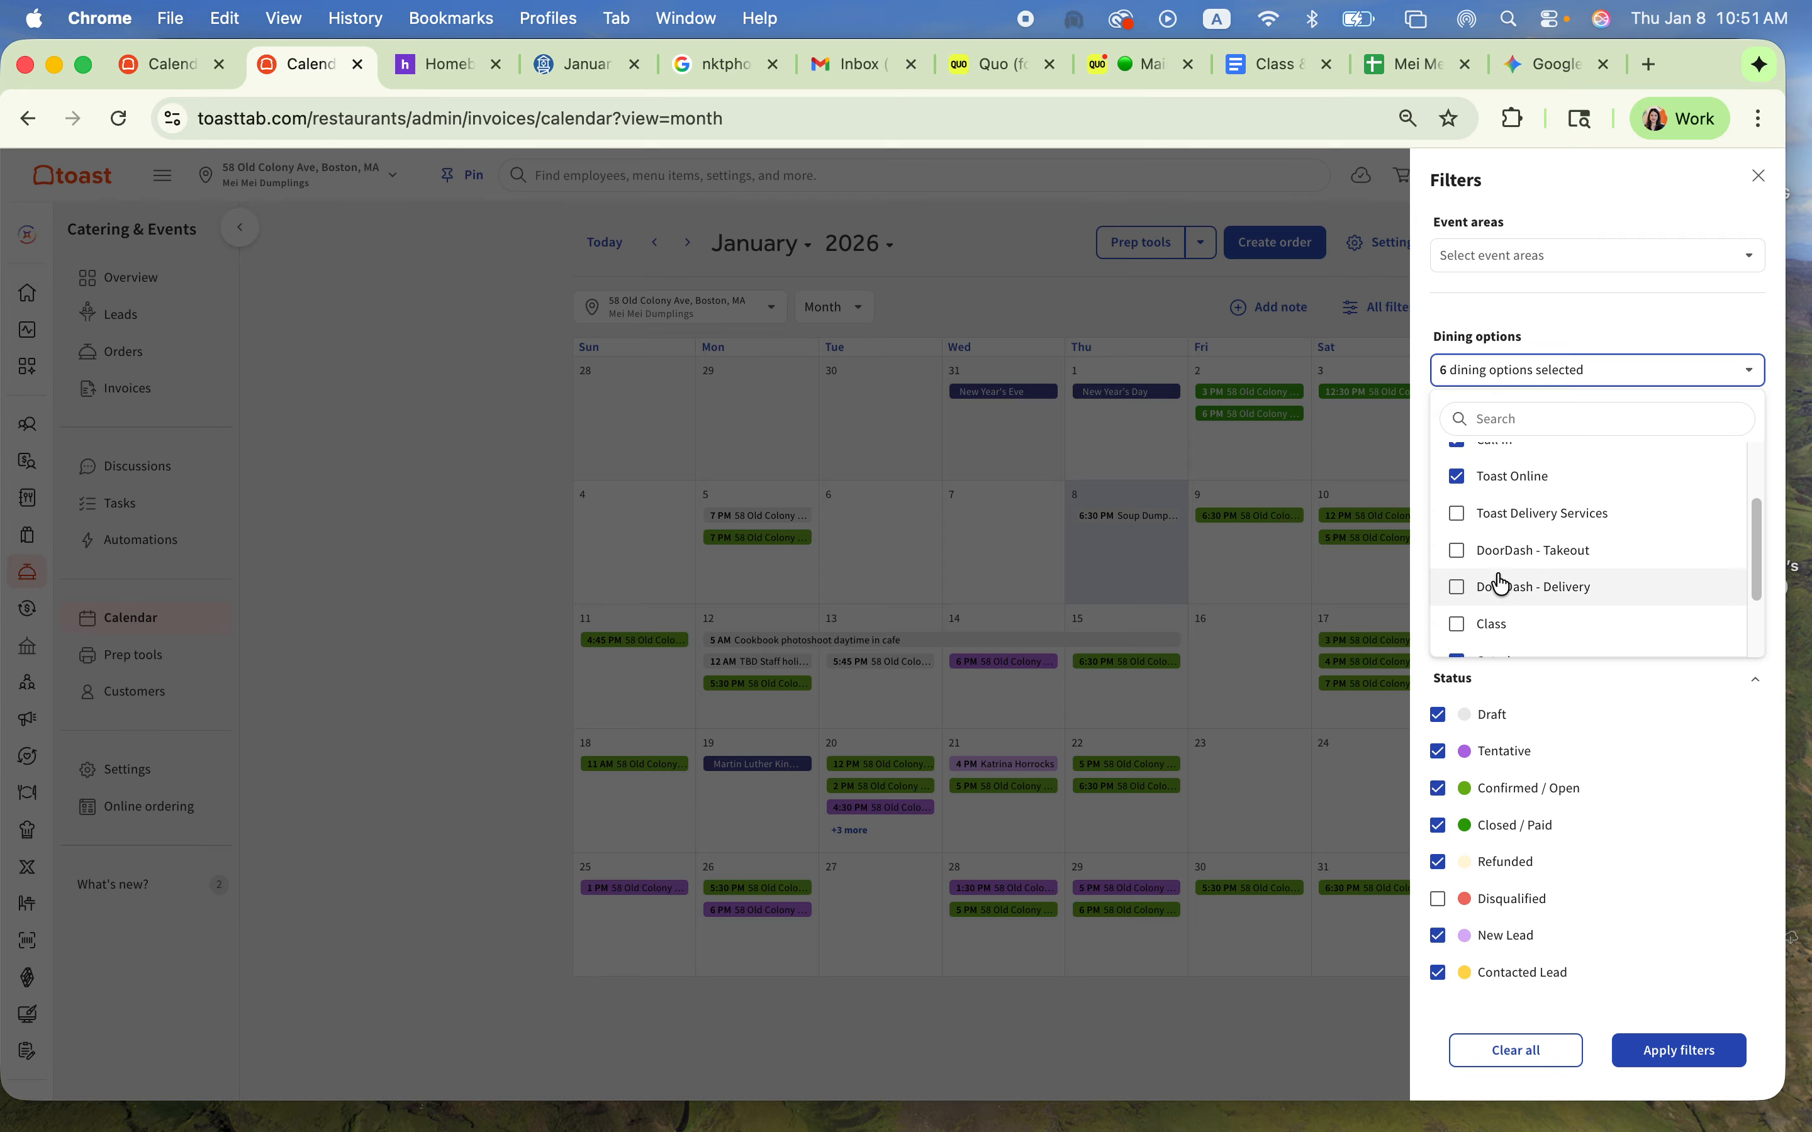
click(1460, 477)
scroll(1482, 532, up, 2)
click(1457, 527)
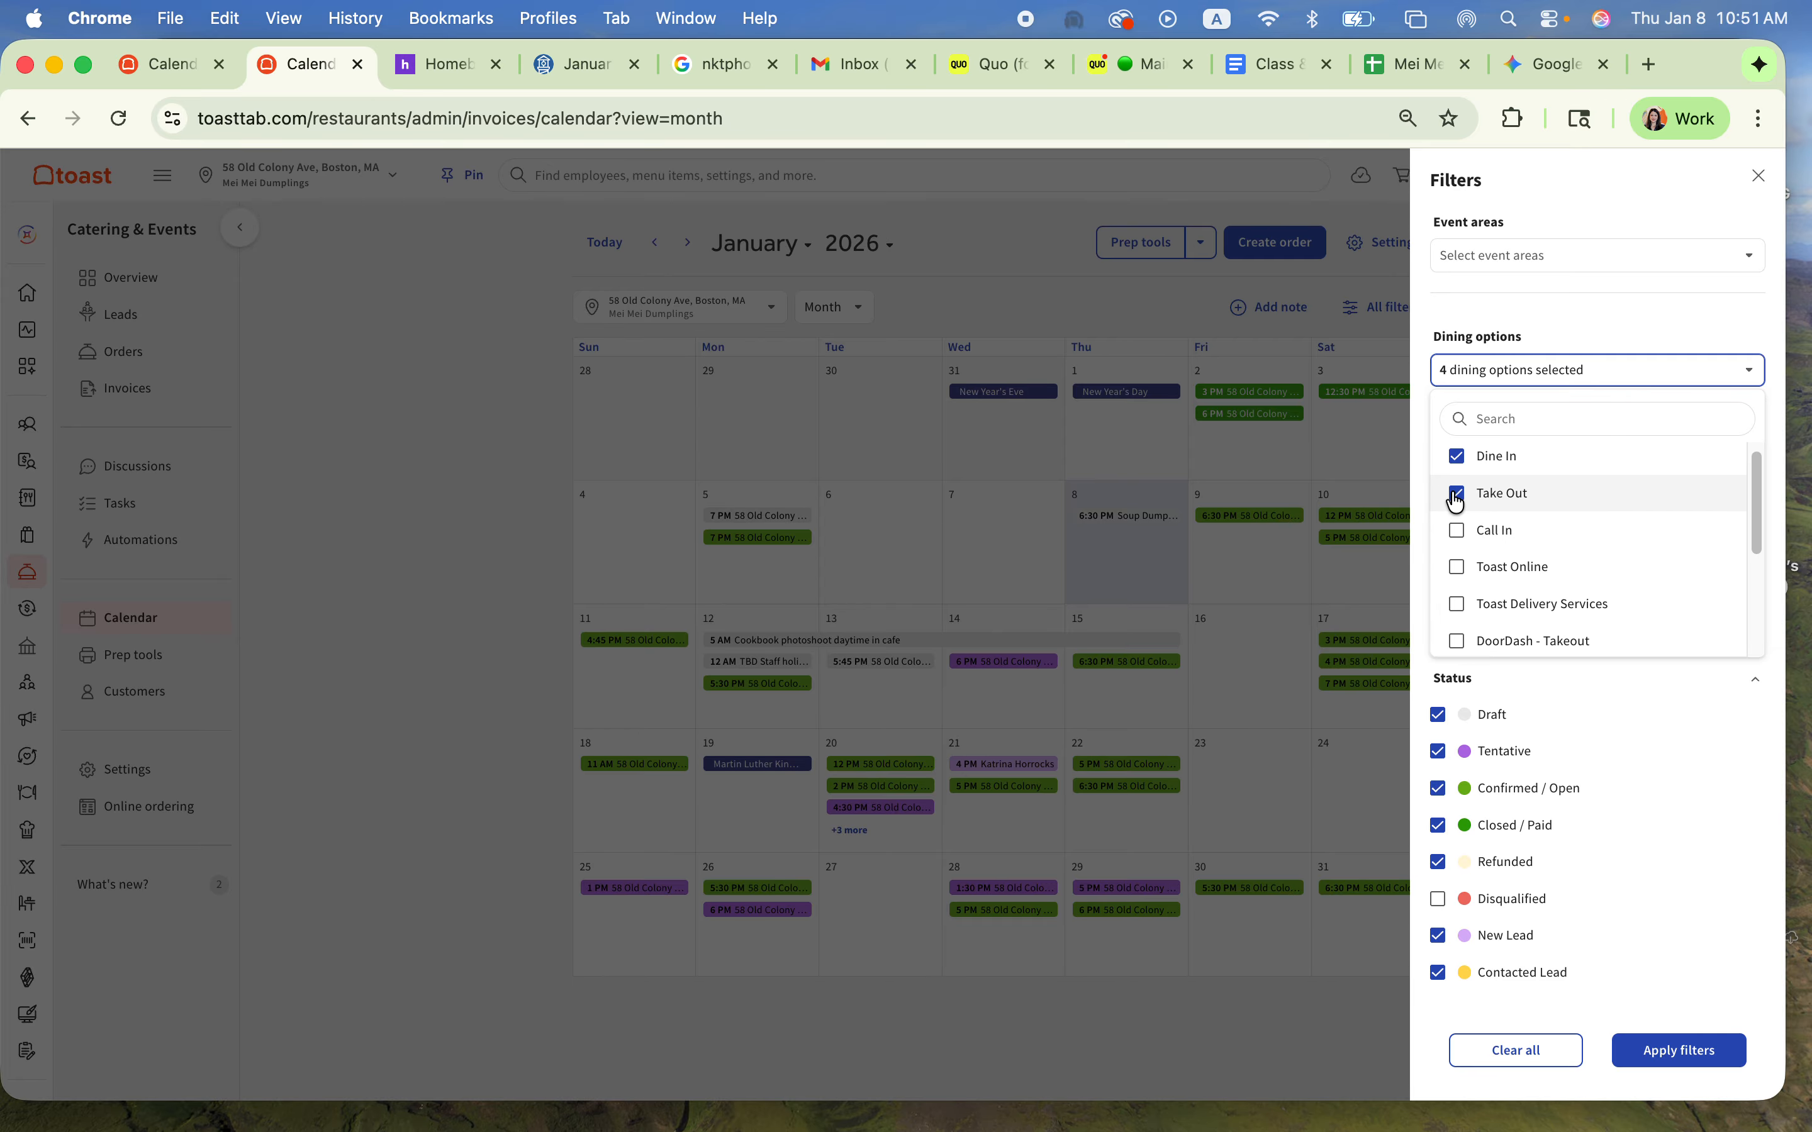
click(1457, 493)
click(1461, 457)
scroll(1505, 495, up, 1)
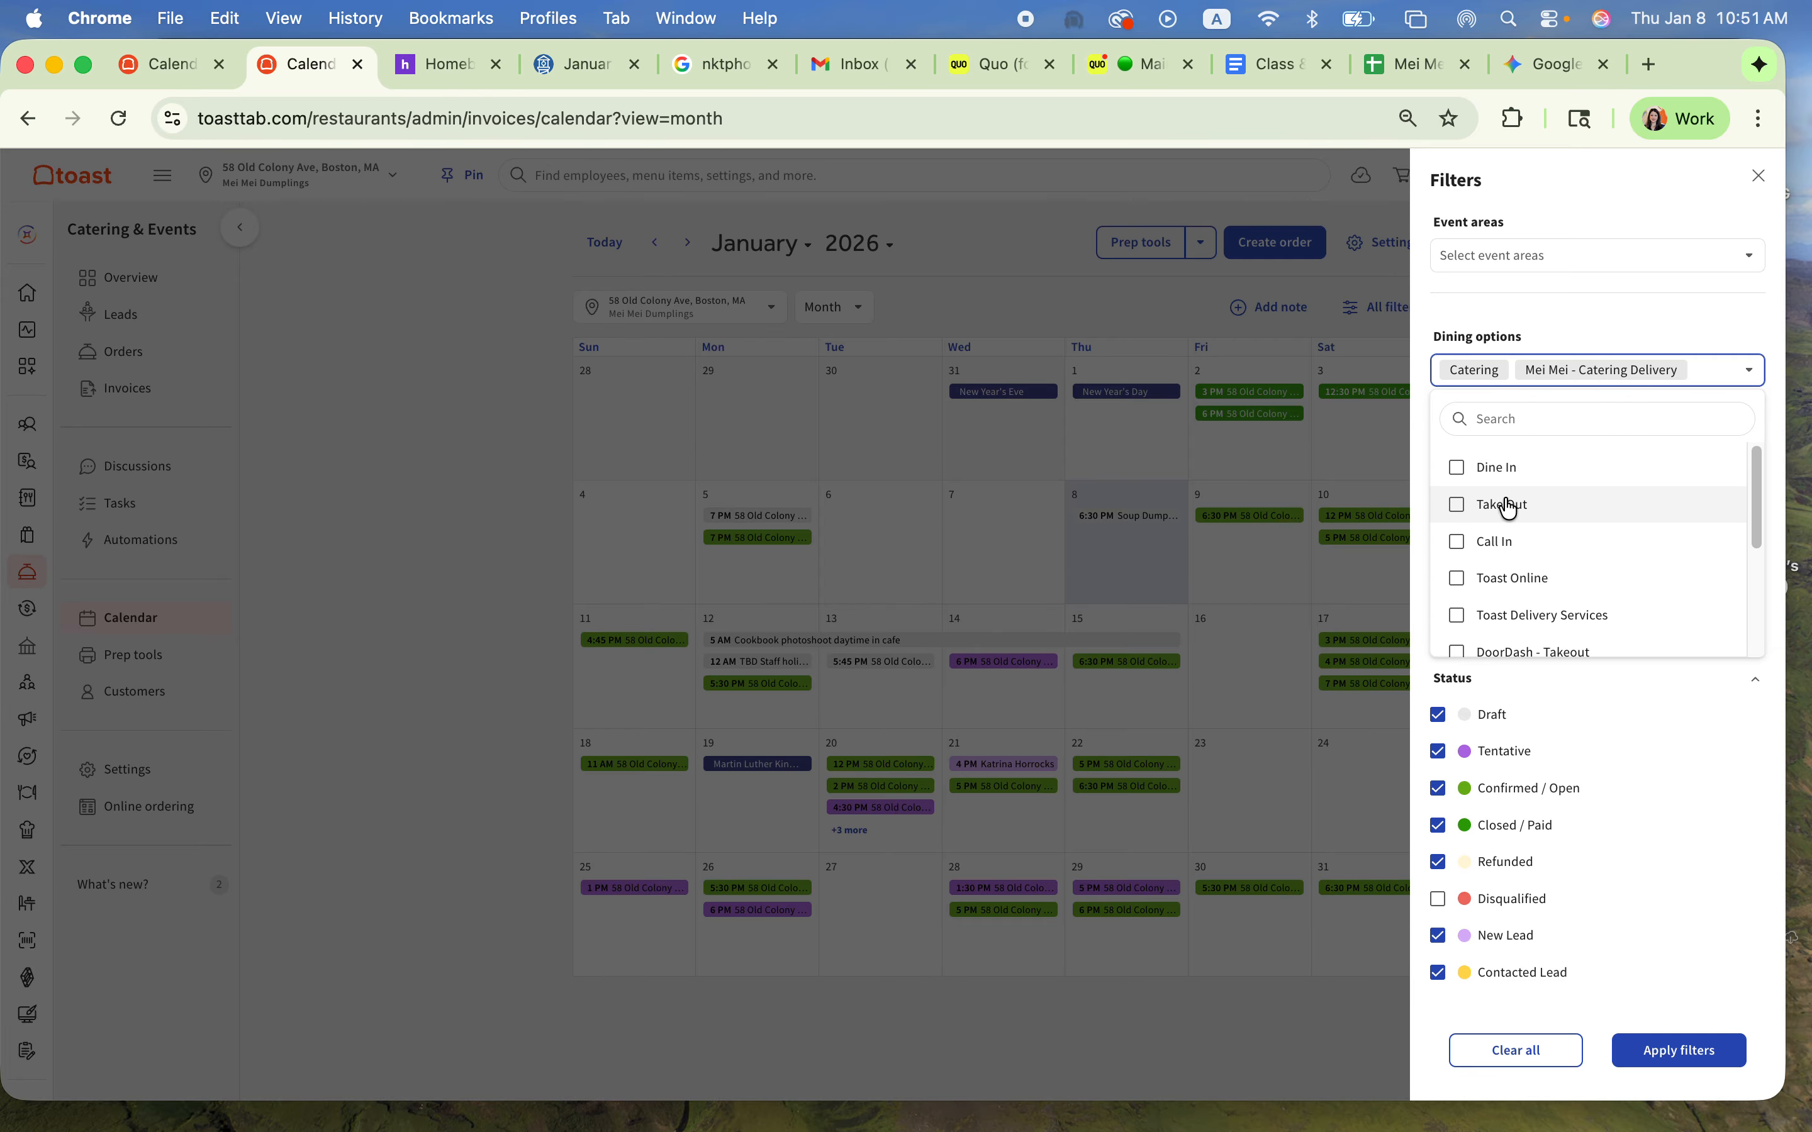
click(1784, 721)
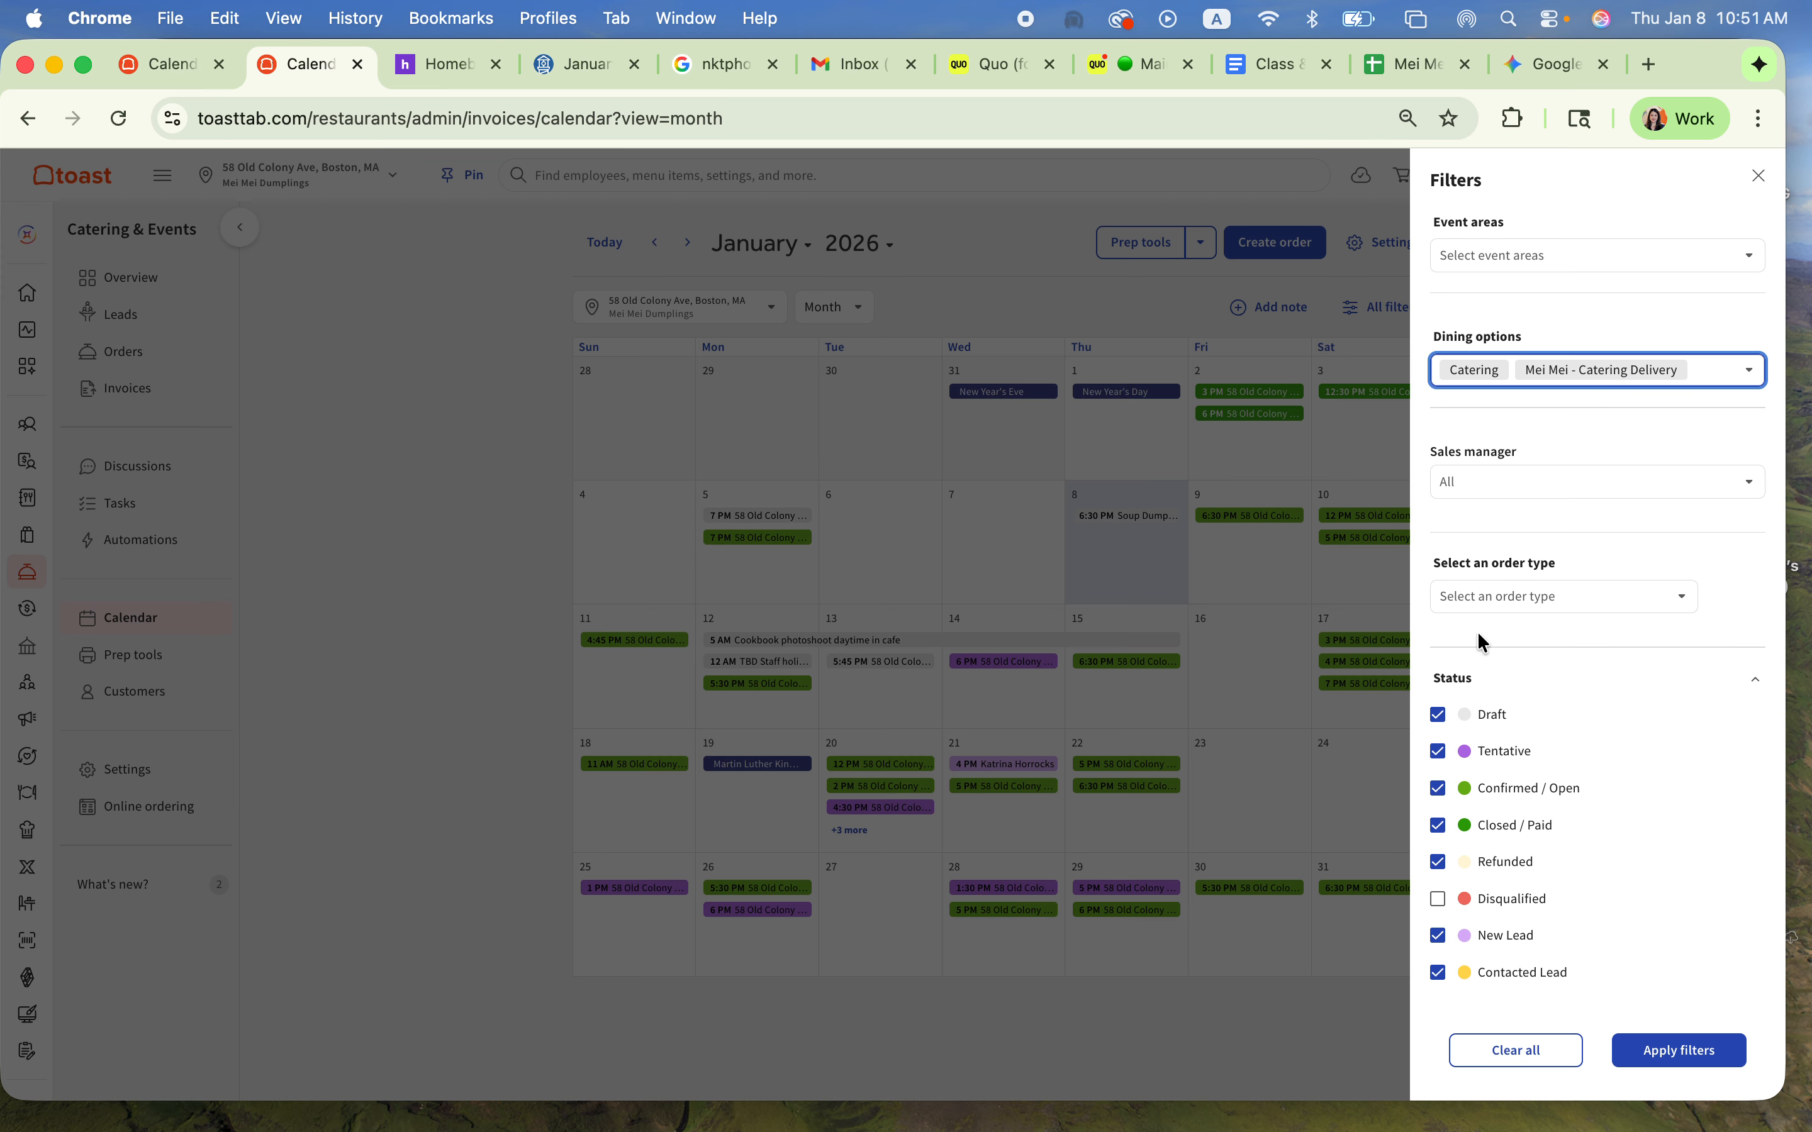
click(1657, 1051)
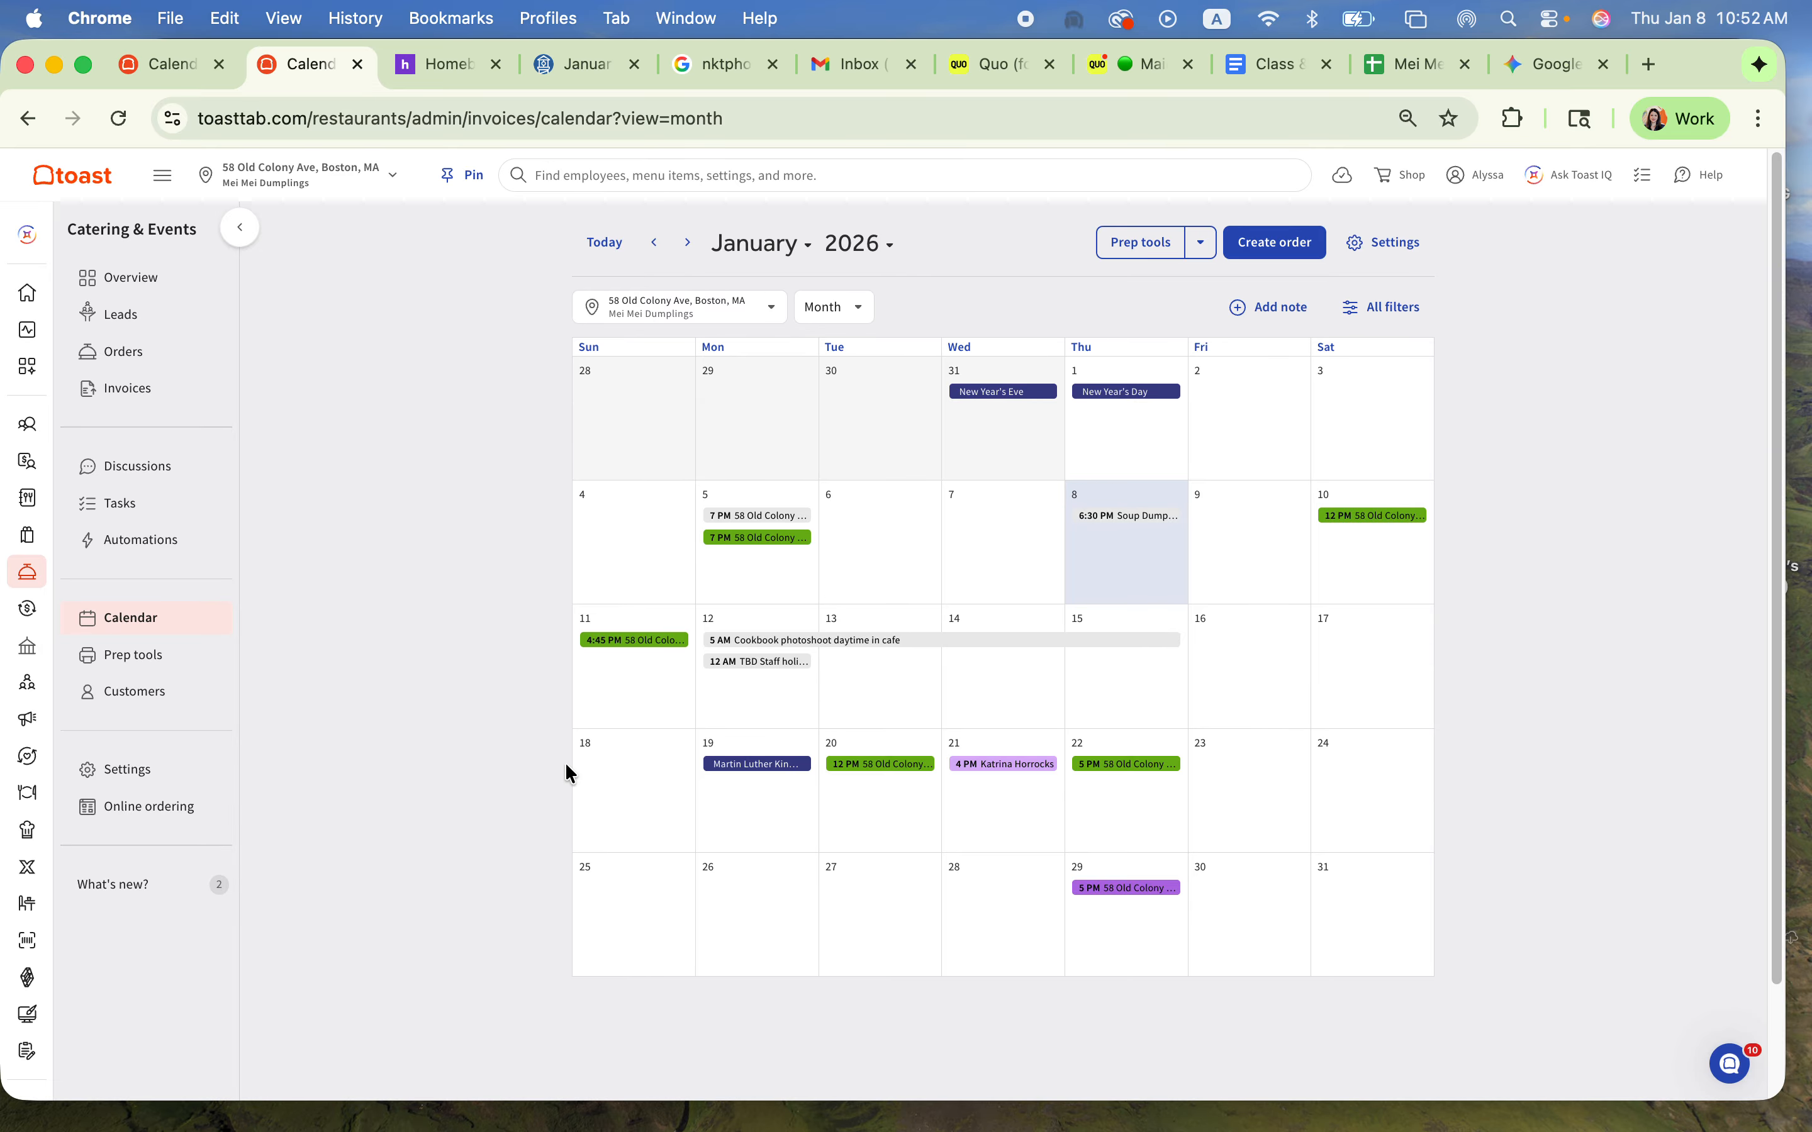
Step: Look over the custom and standard prep tools of the Catering & Events module
click(178, 667)
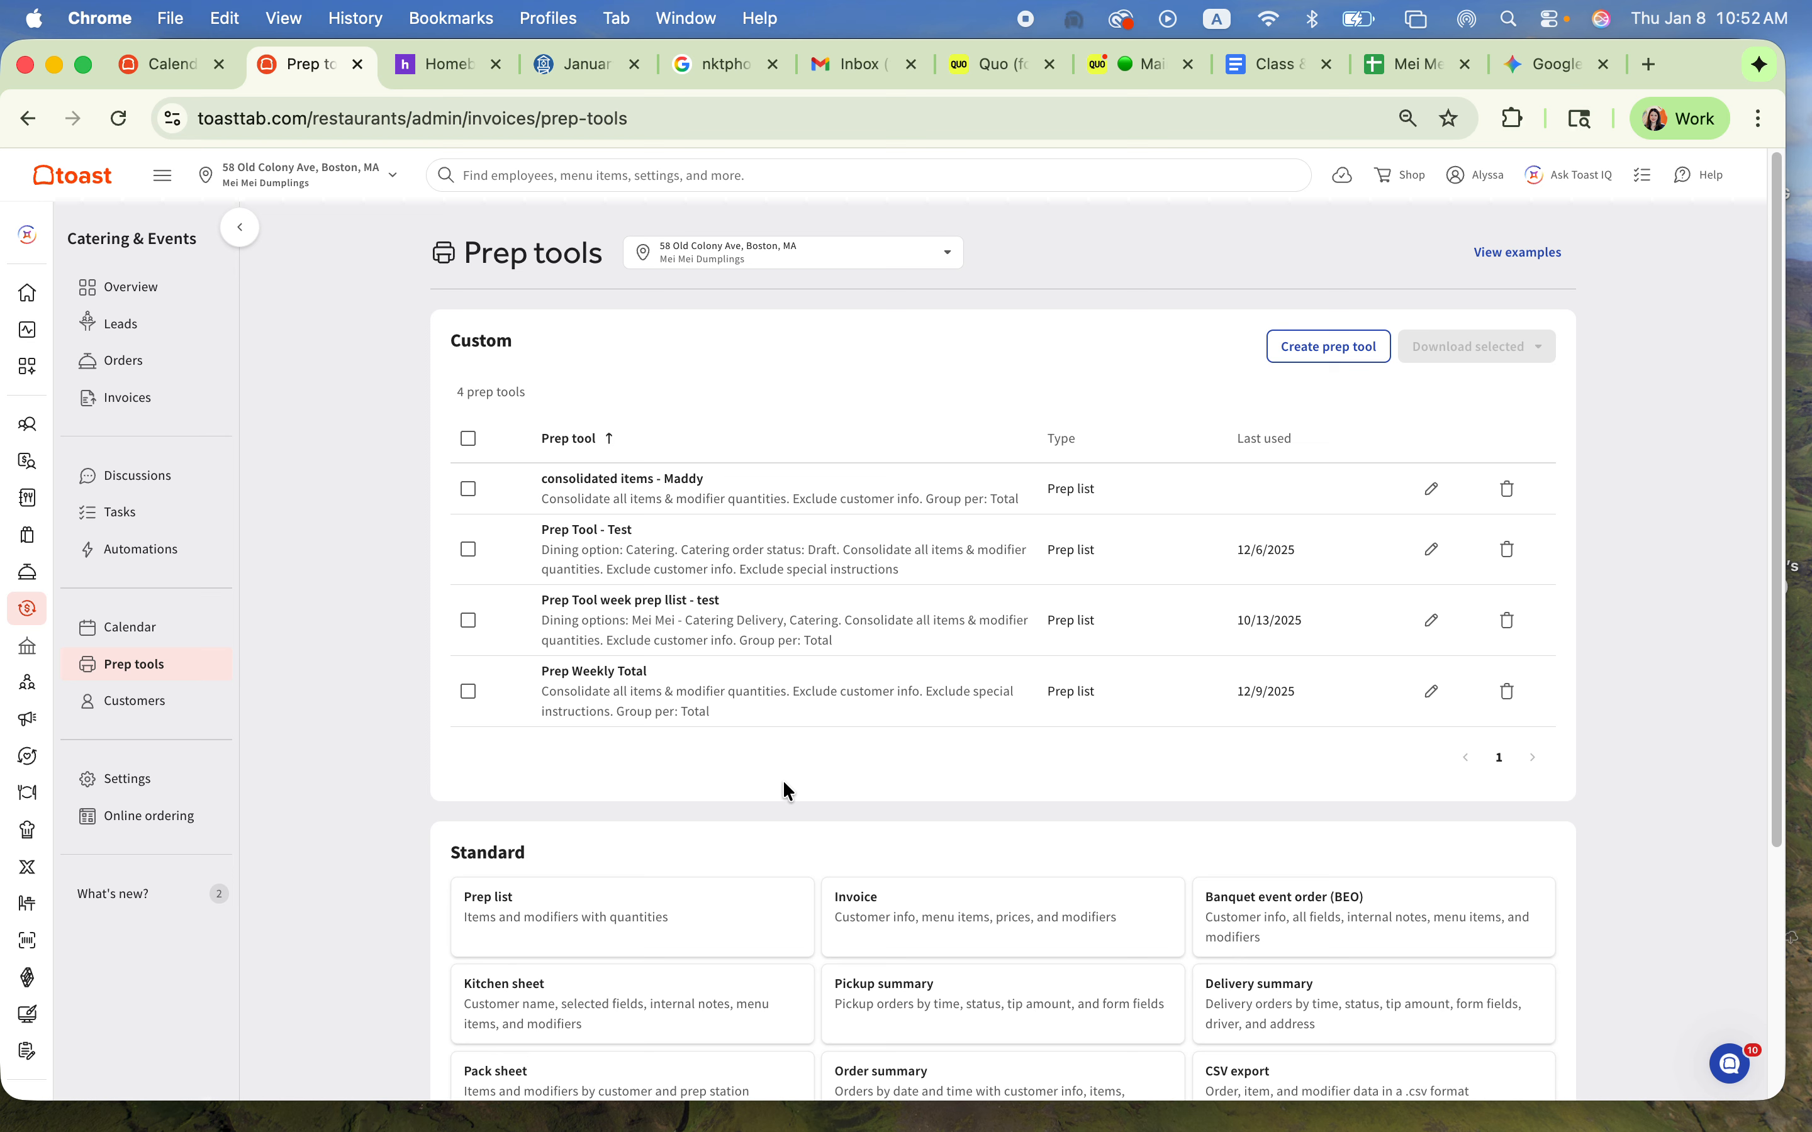
scroll(787, 798, down, 3)
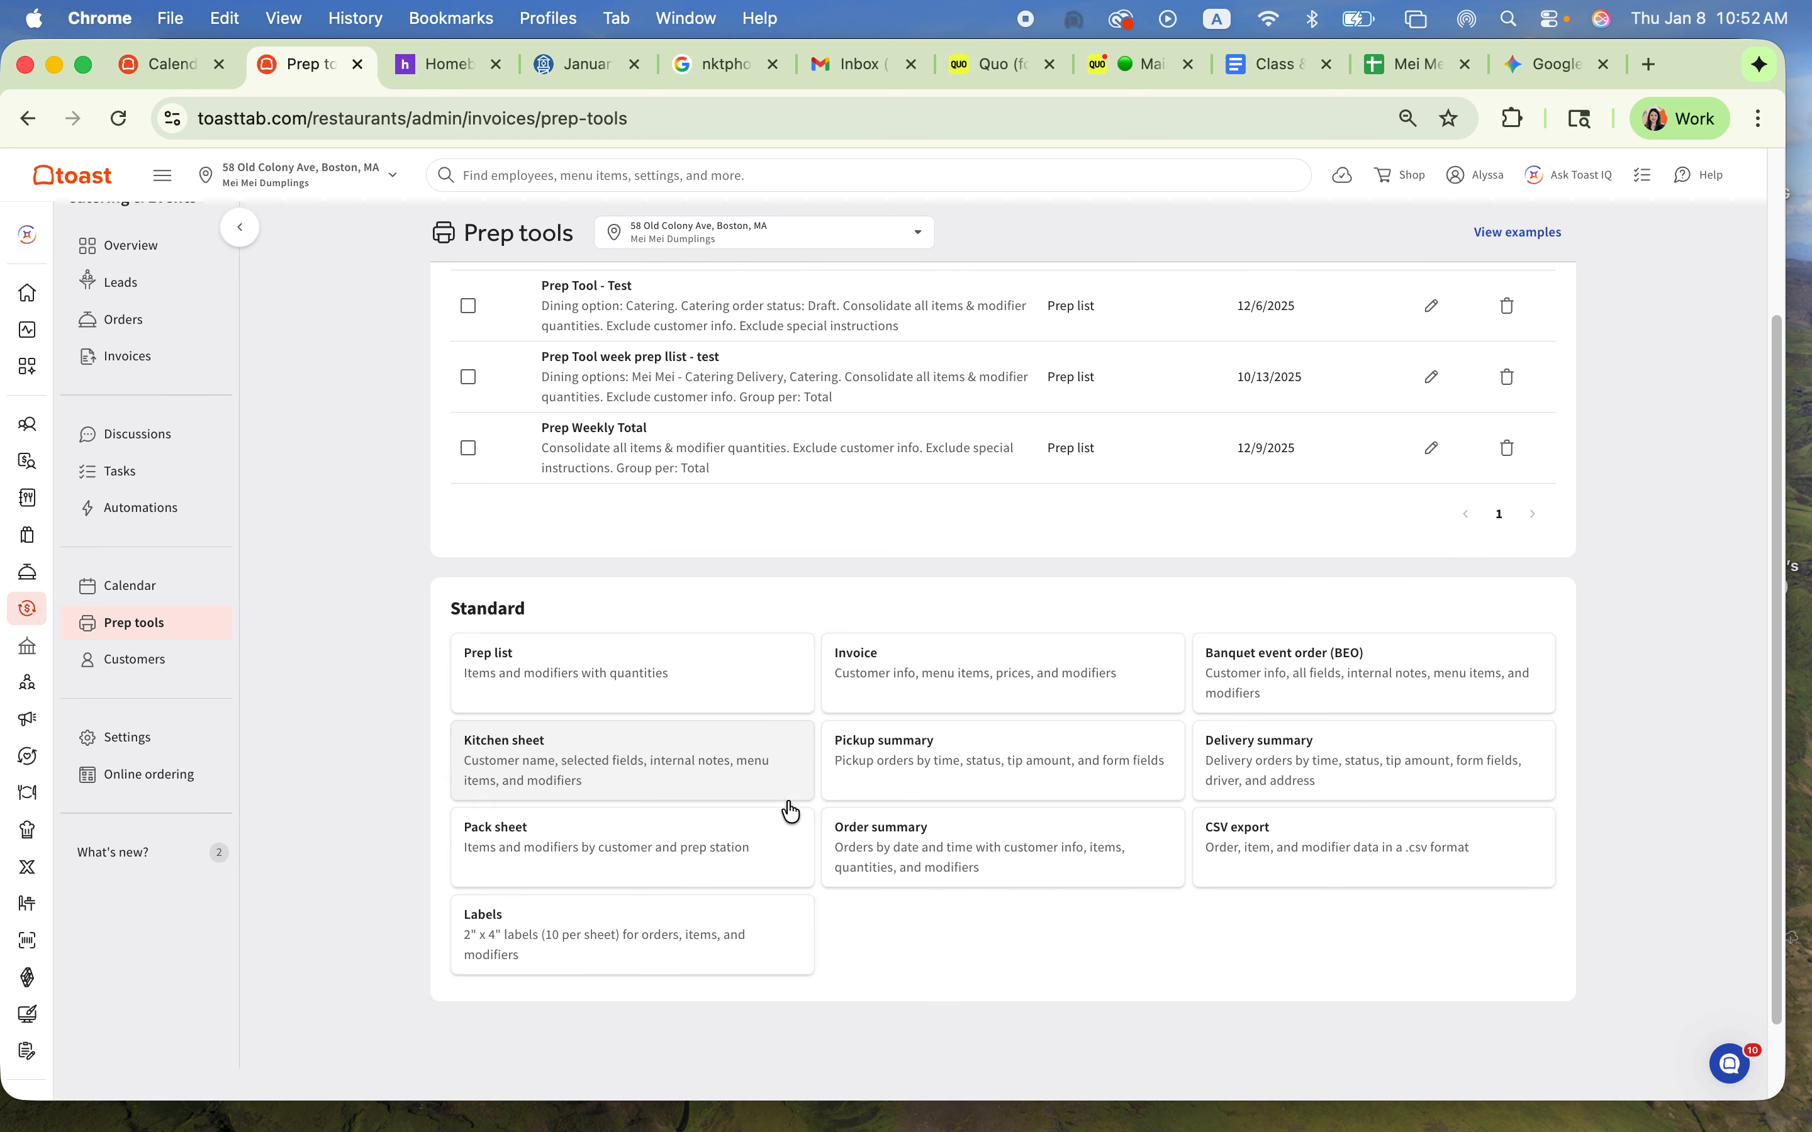
scroll(974, 861, up, 3)
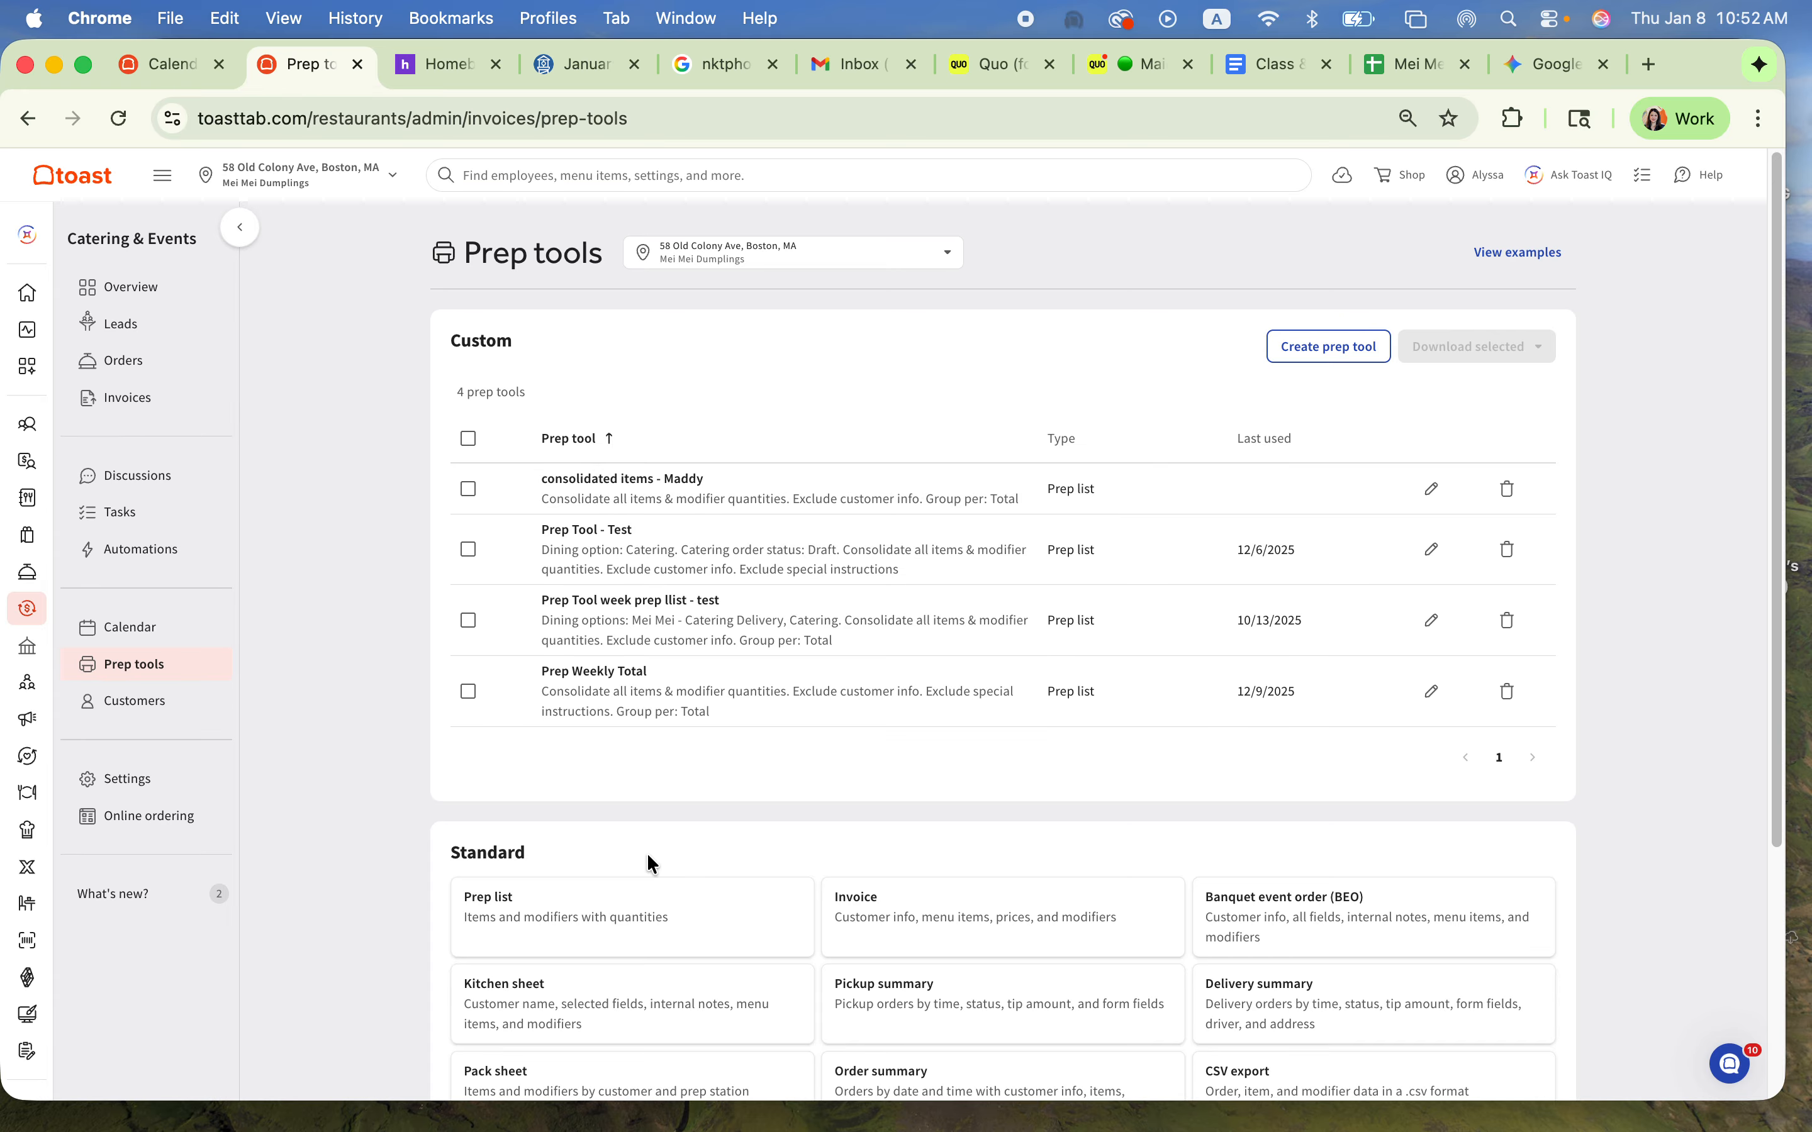
Step: Sort the Catering & Events customer list by total spend, highest first
click(116, 704)
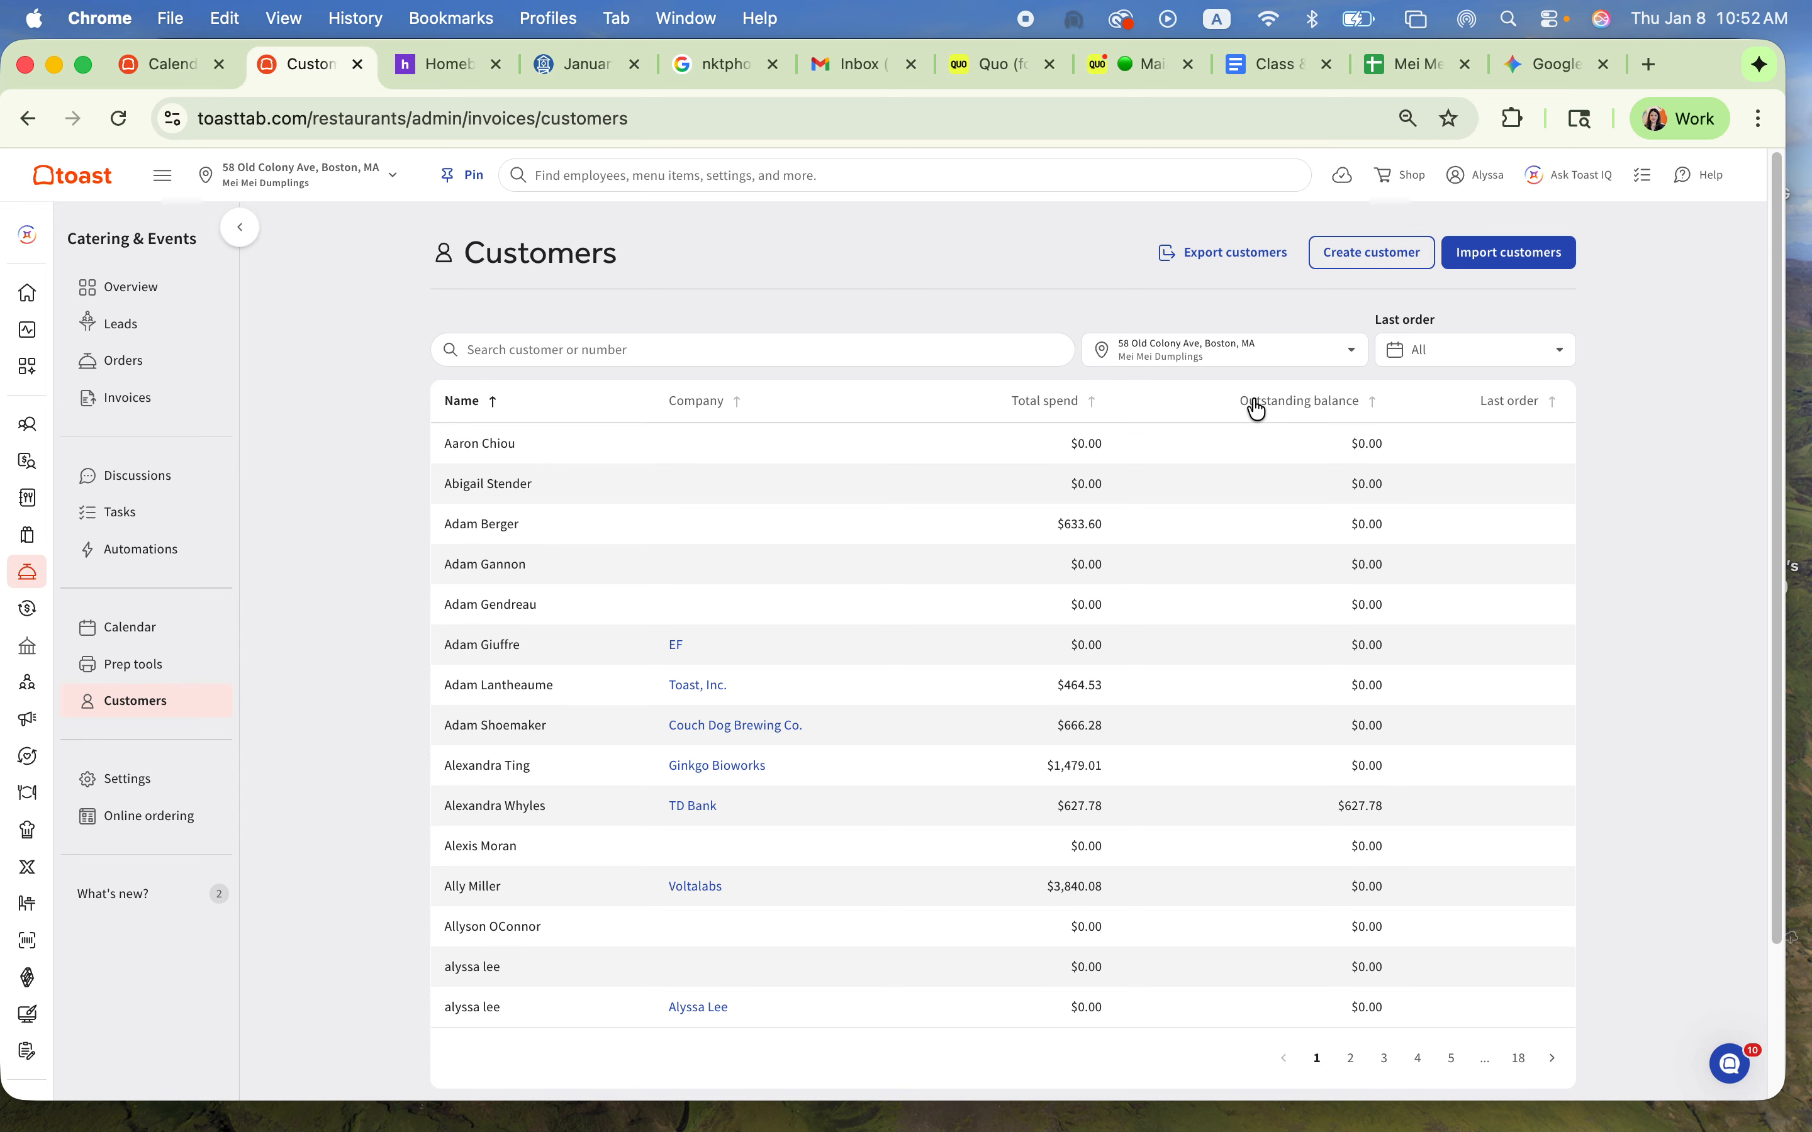
click(1097, 404)
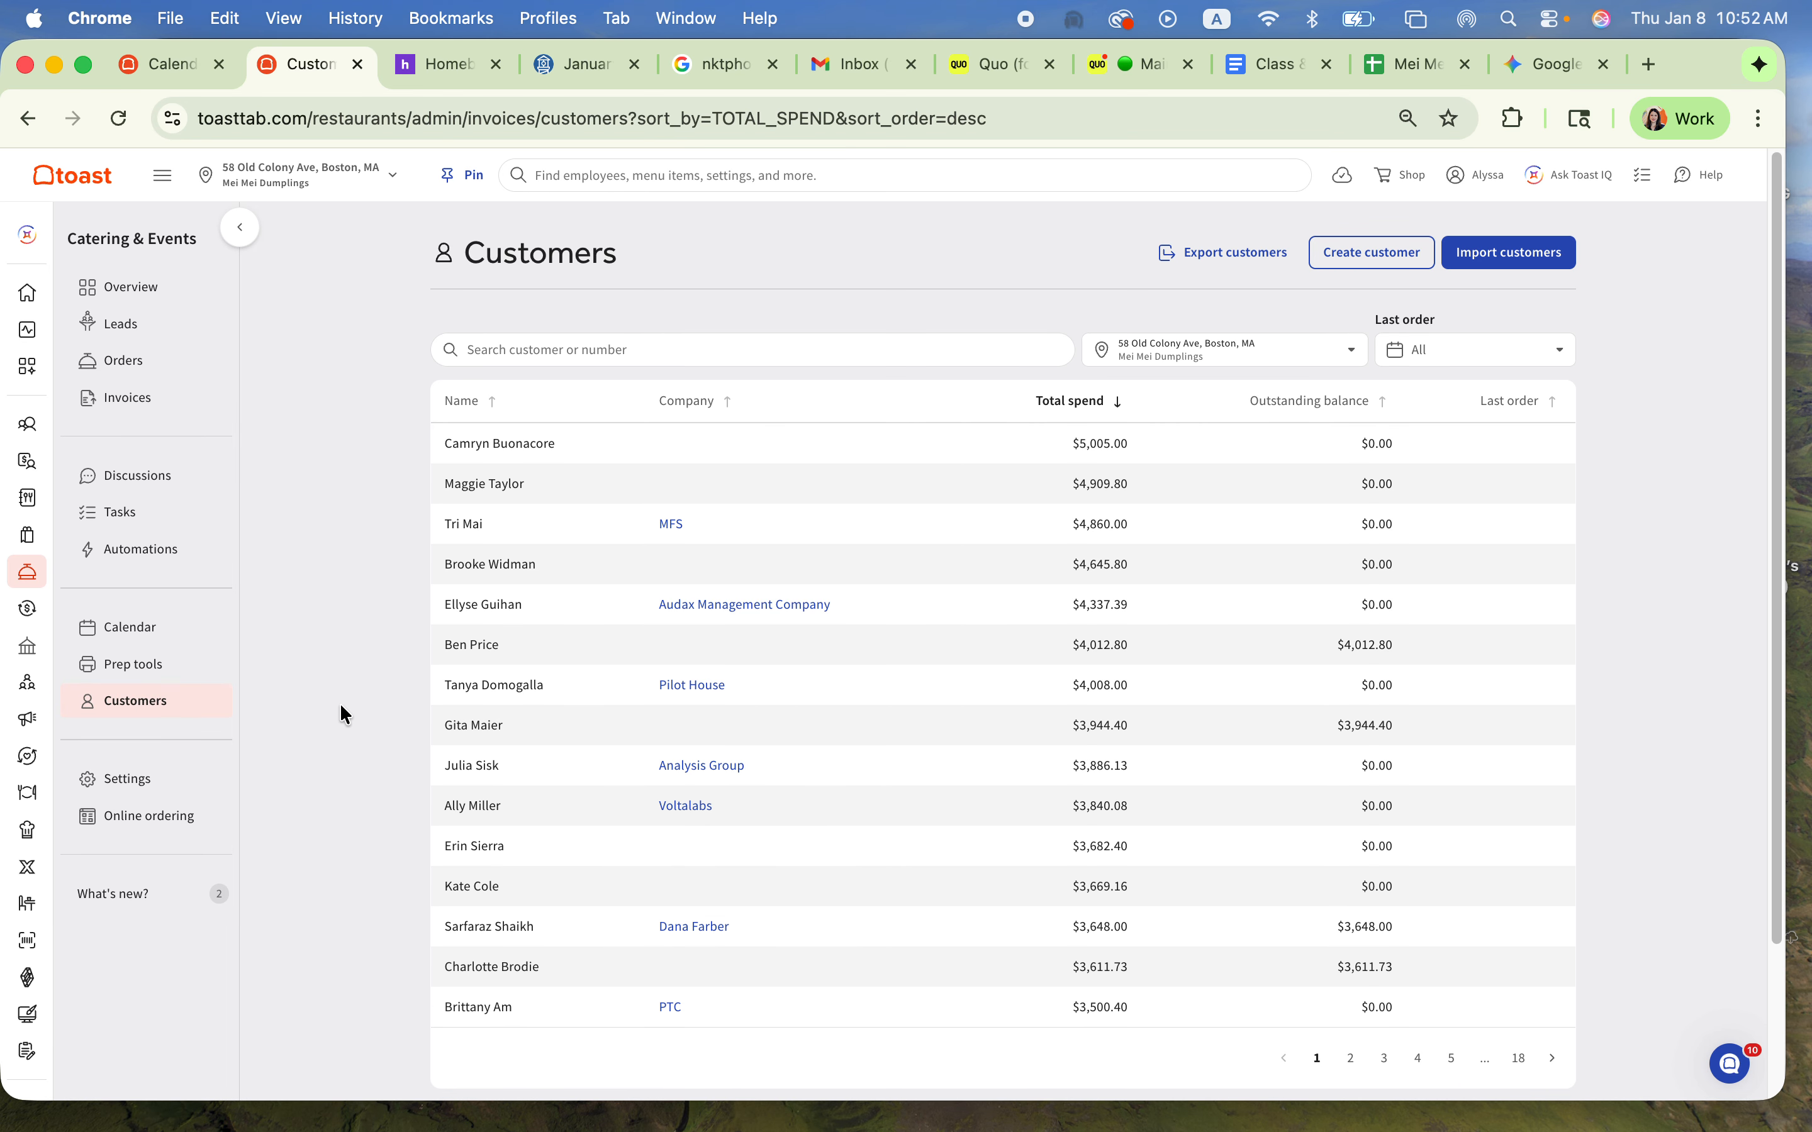
Step: Edit the Class order type in the Catering & Events settings, choosing Class as default dining option and Classes & Events as default menu
click(123, 783)
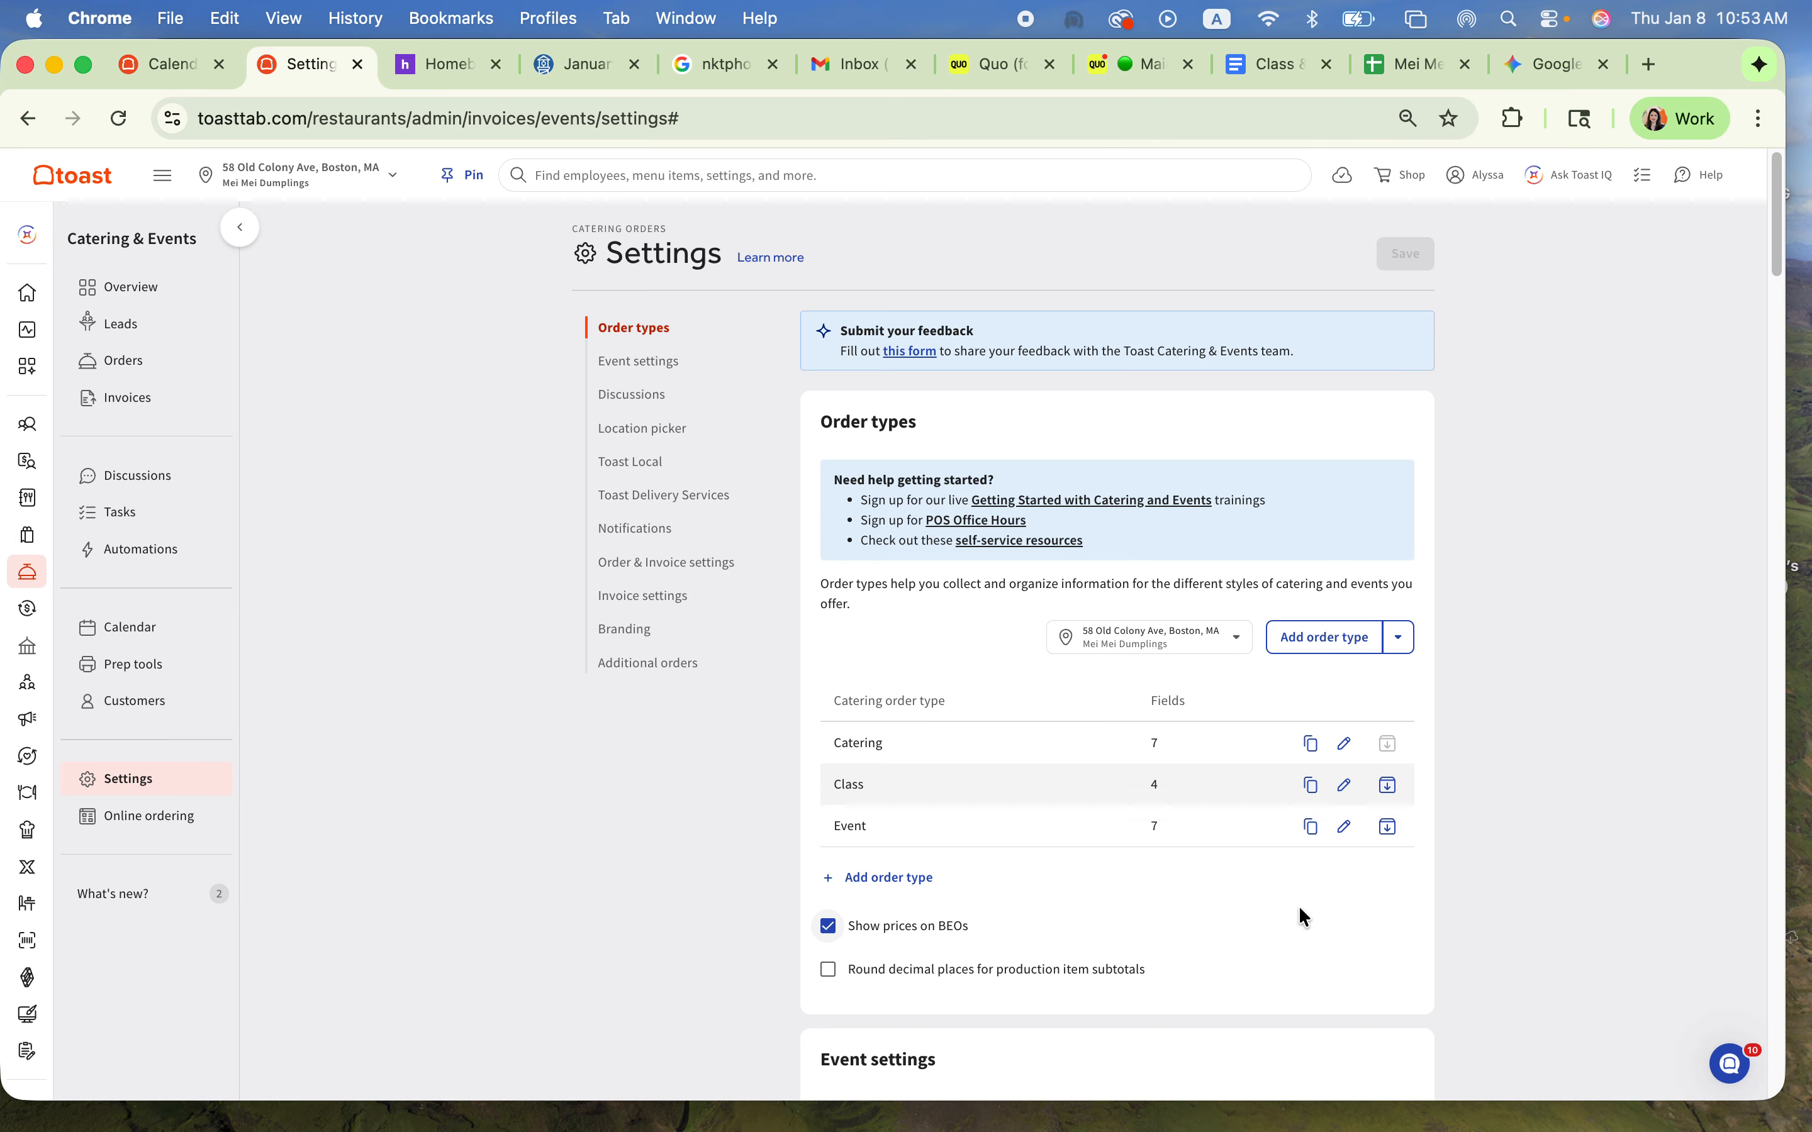
scroll(1297, 895, down, 2)
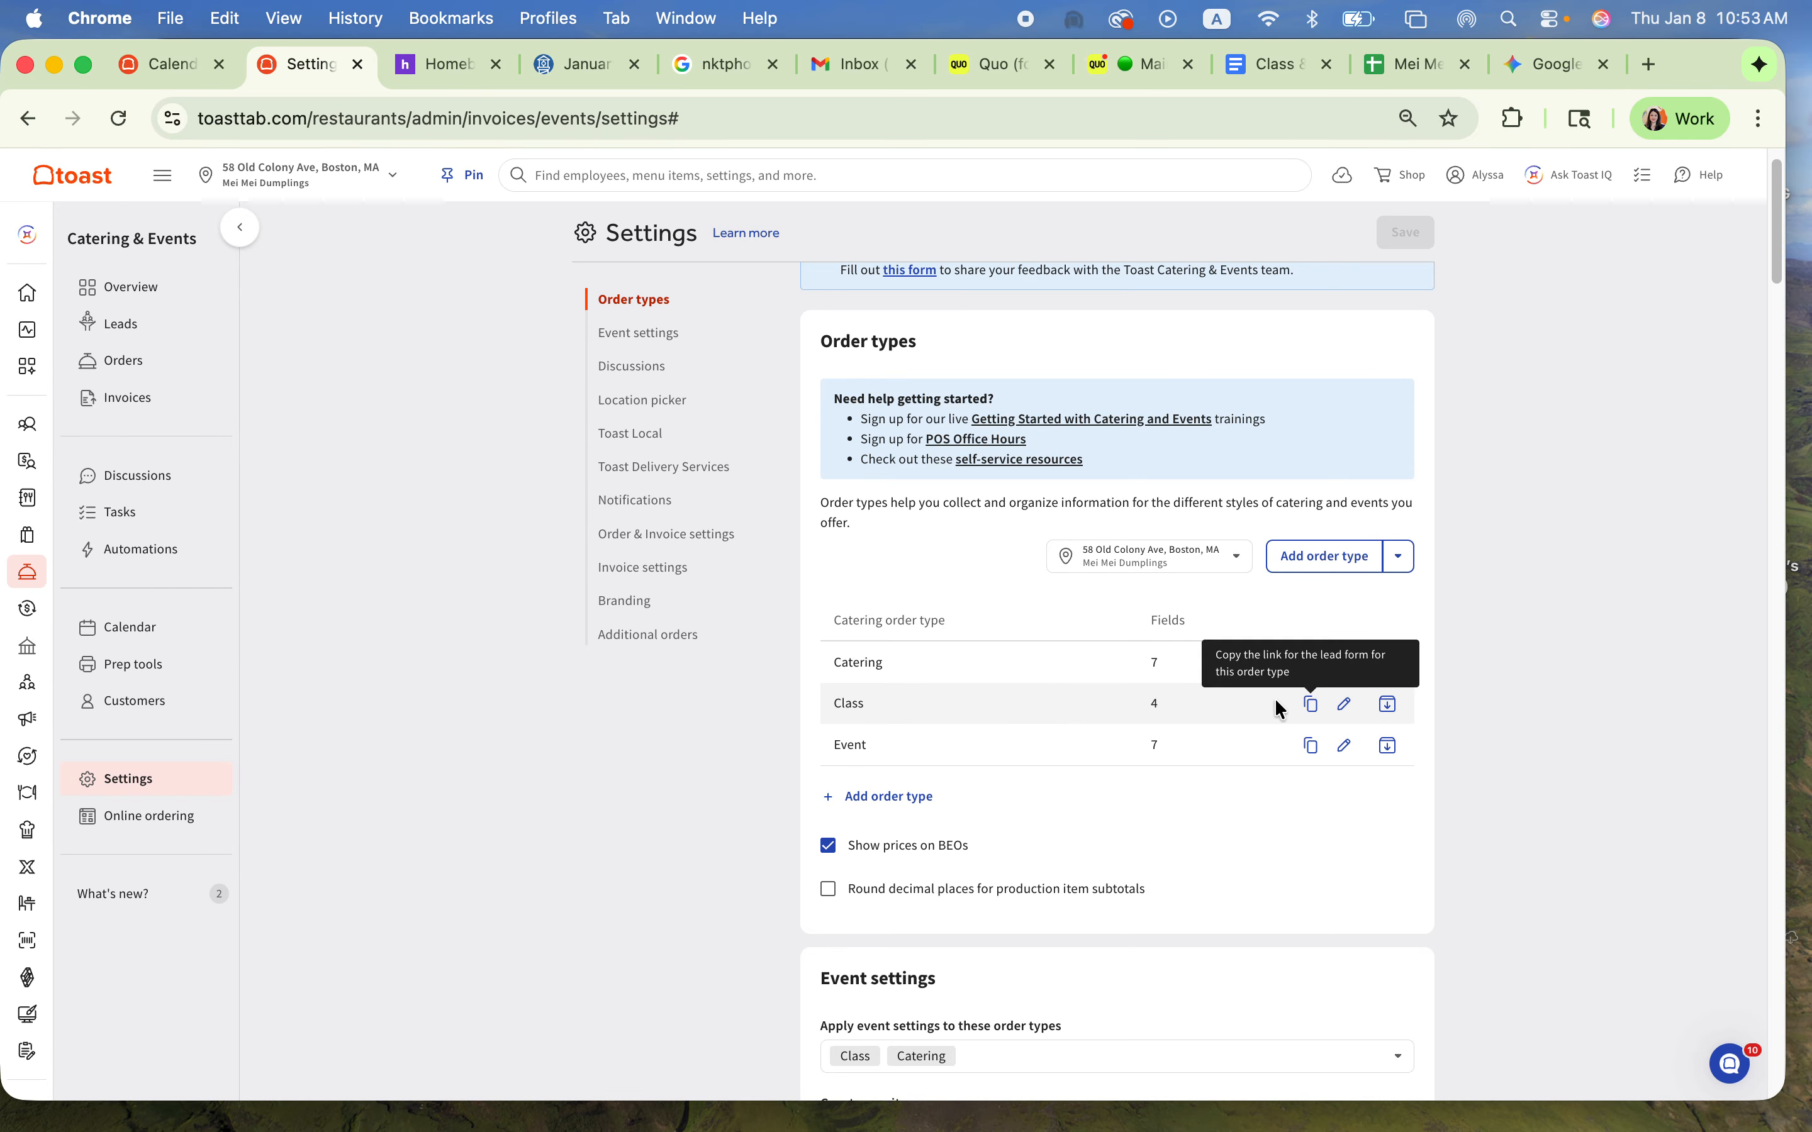
click(1344, 710)
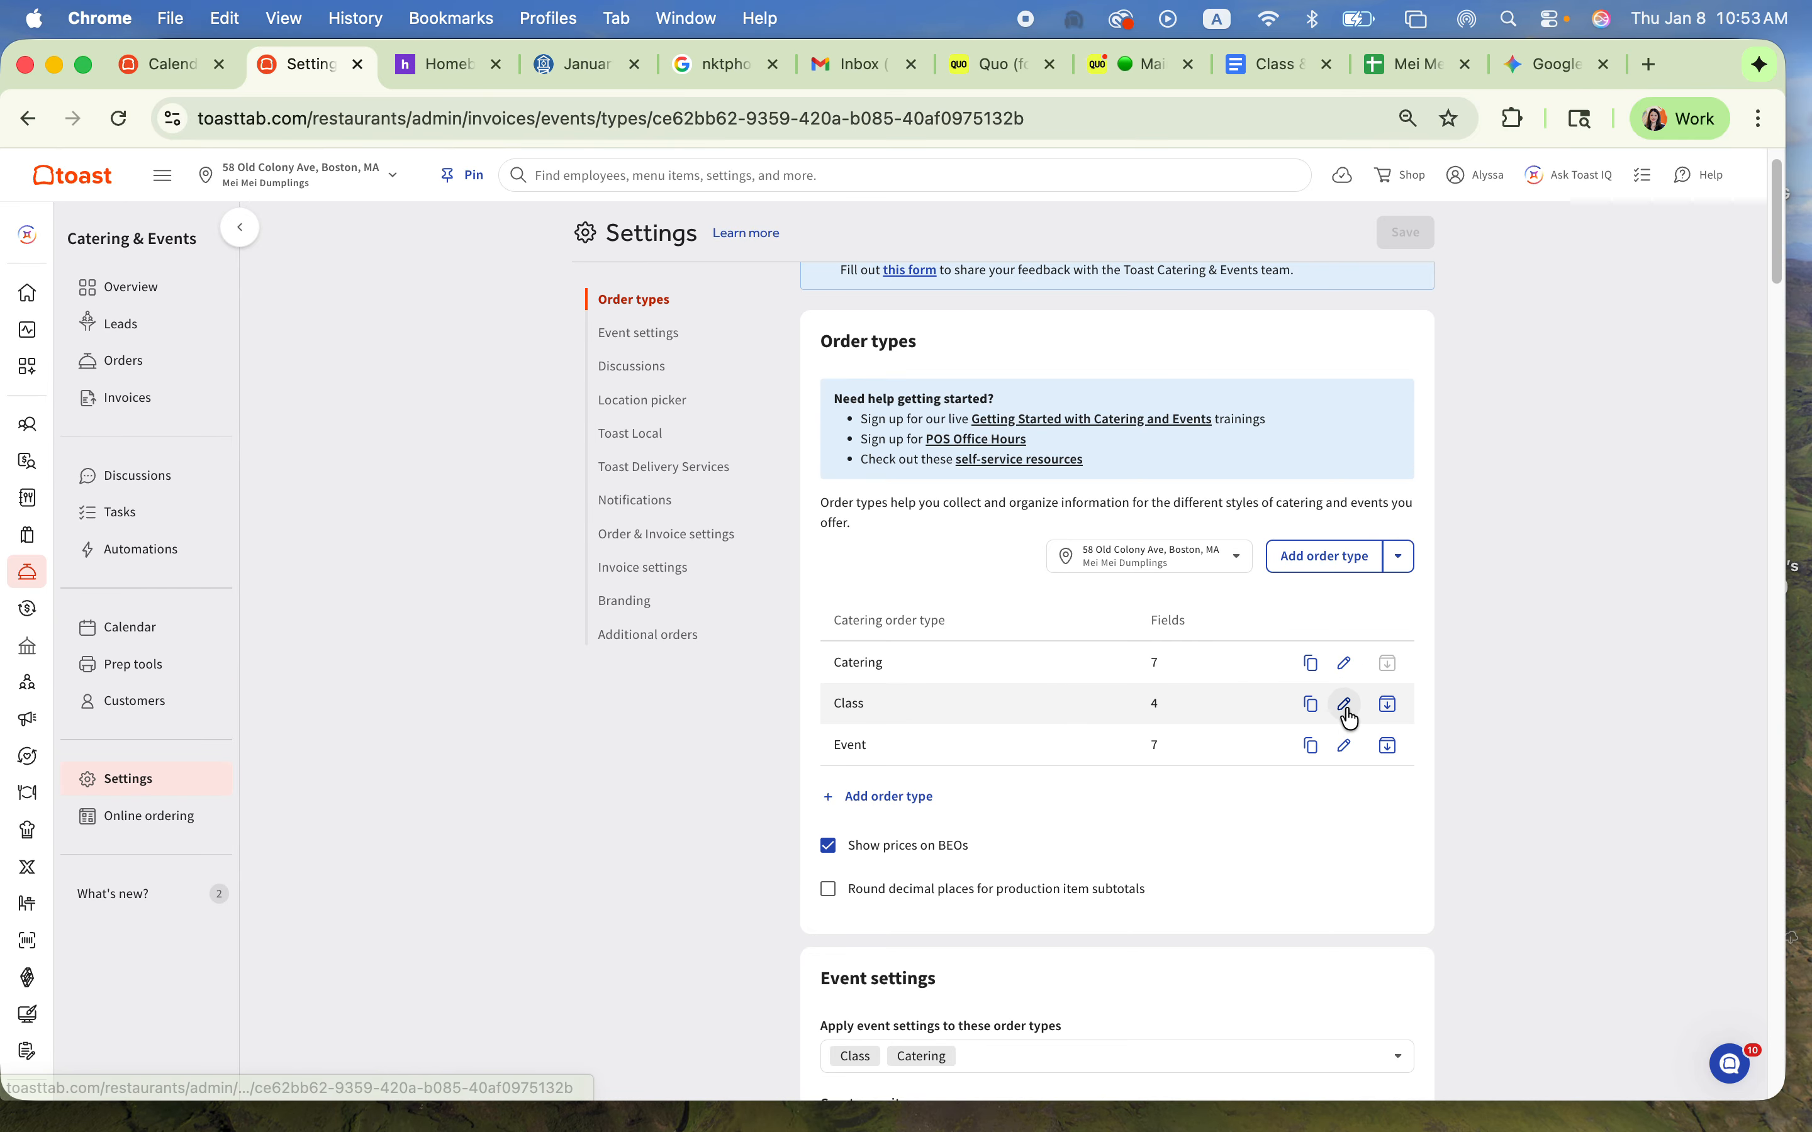
click(754, 429)
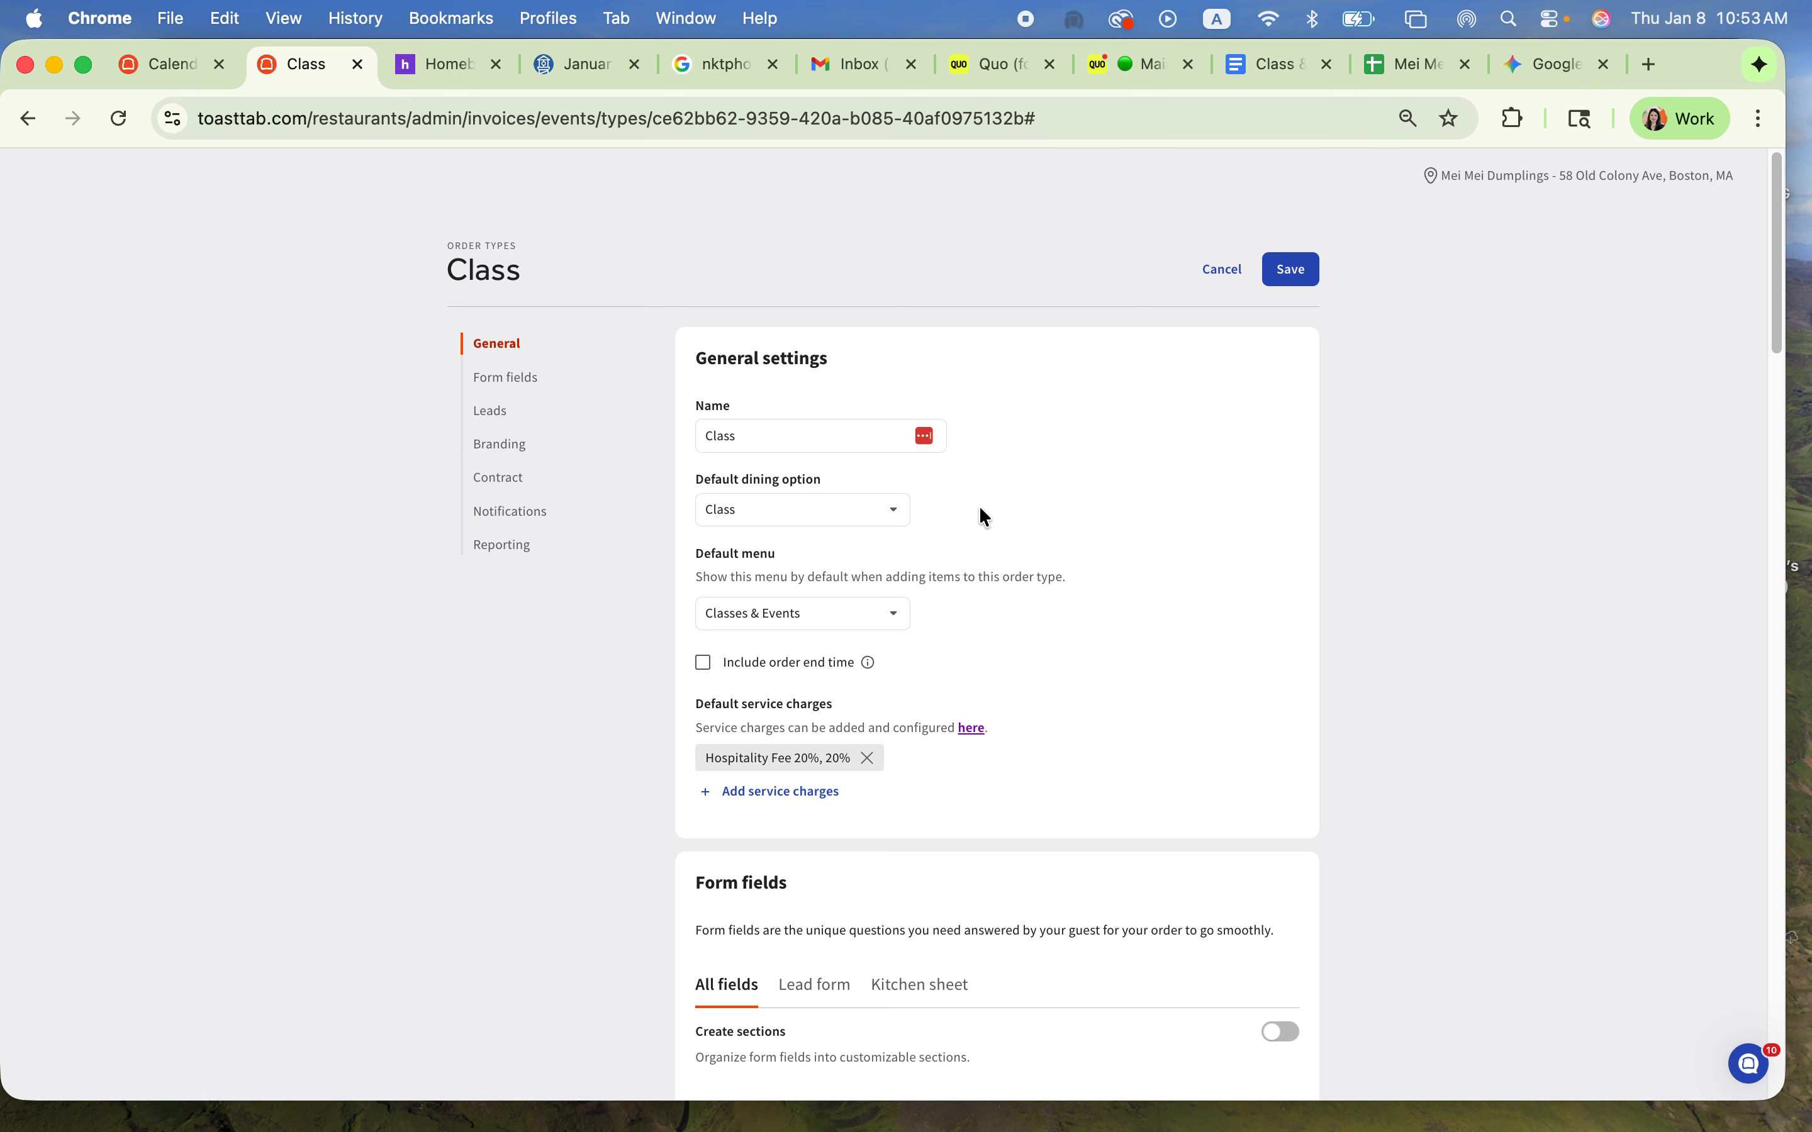
click(829, 509)
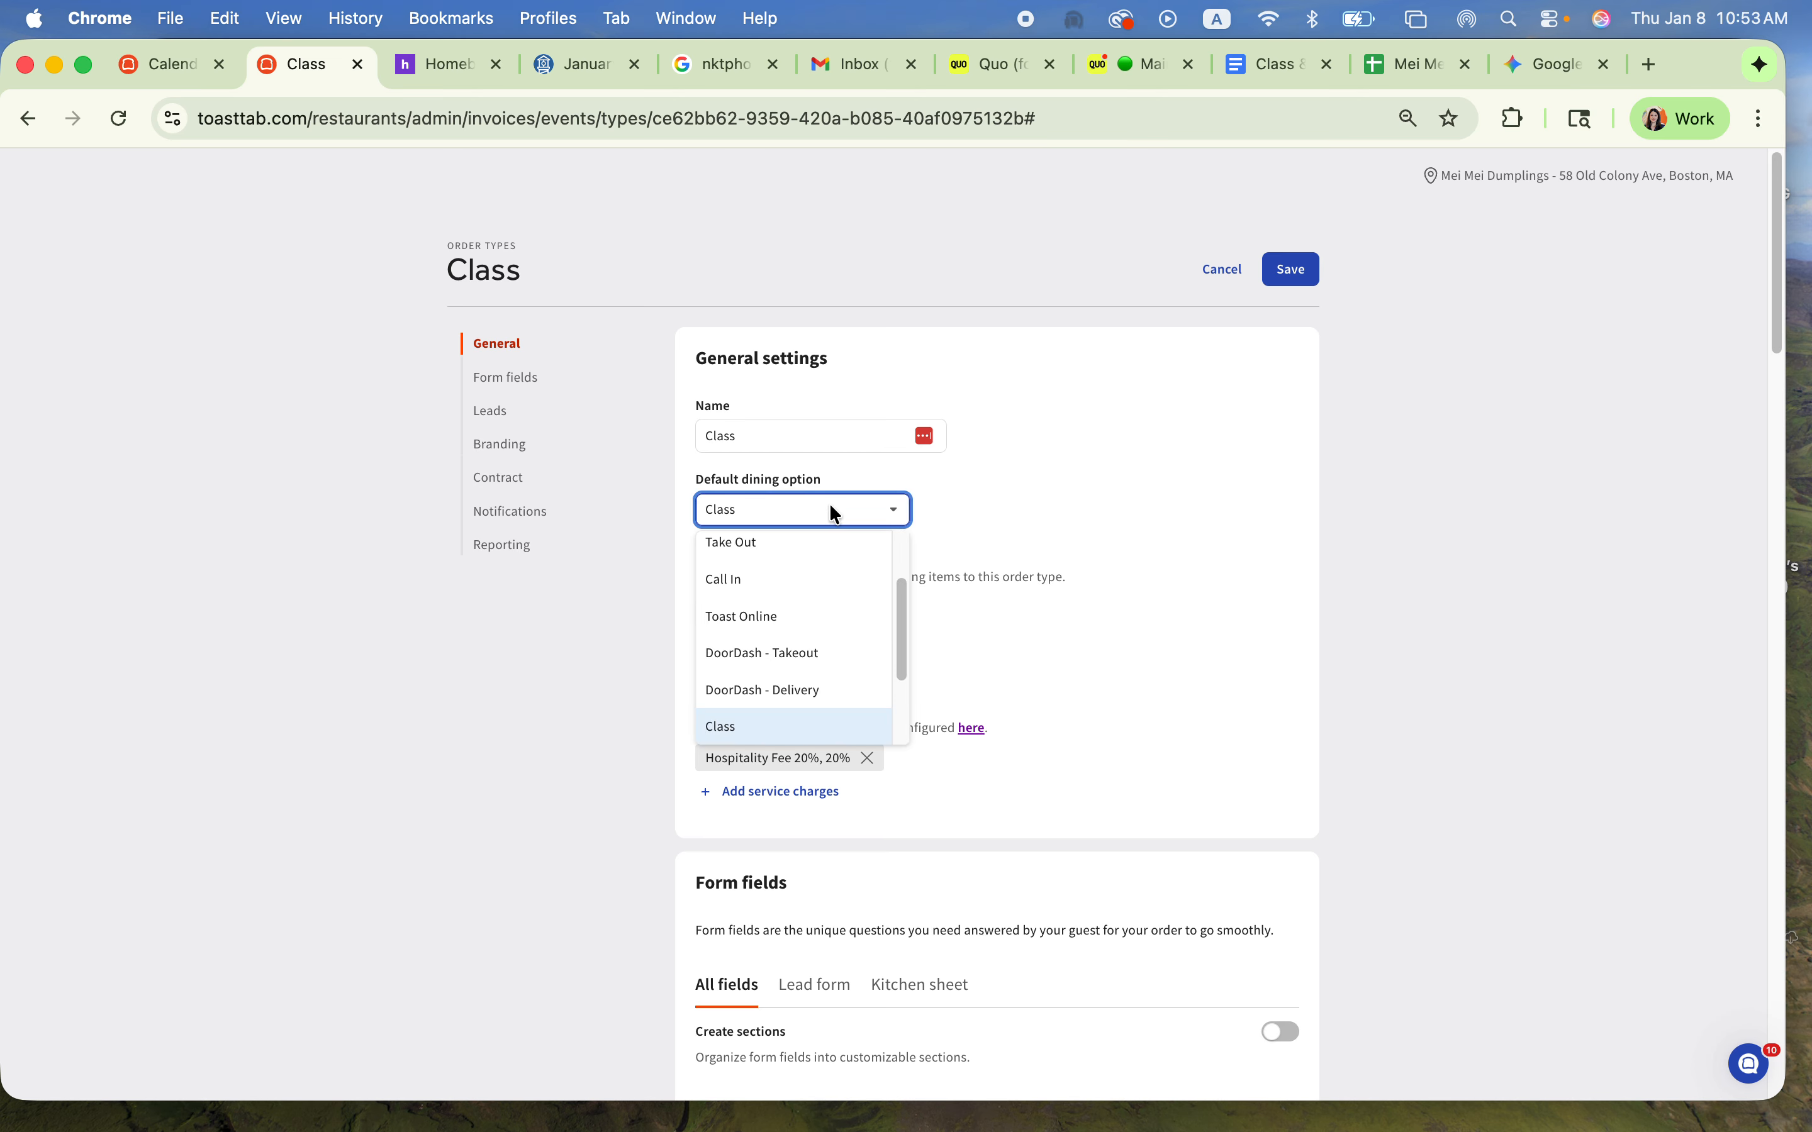
click(810, 730)
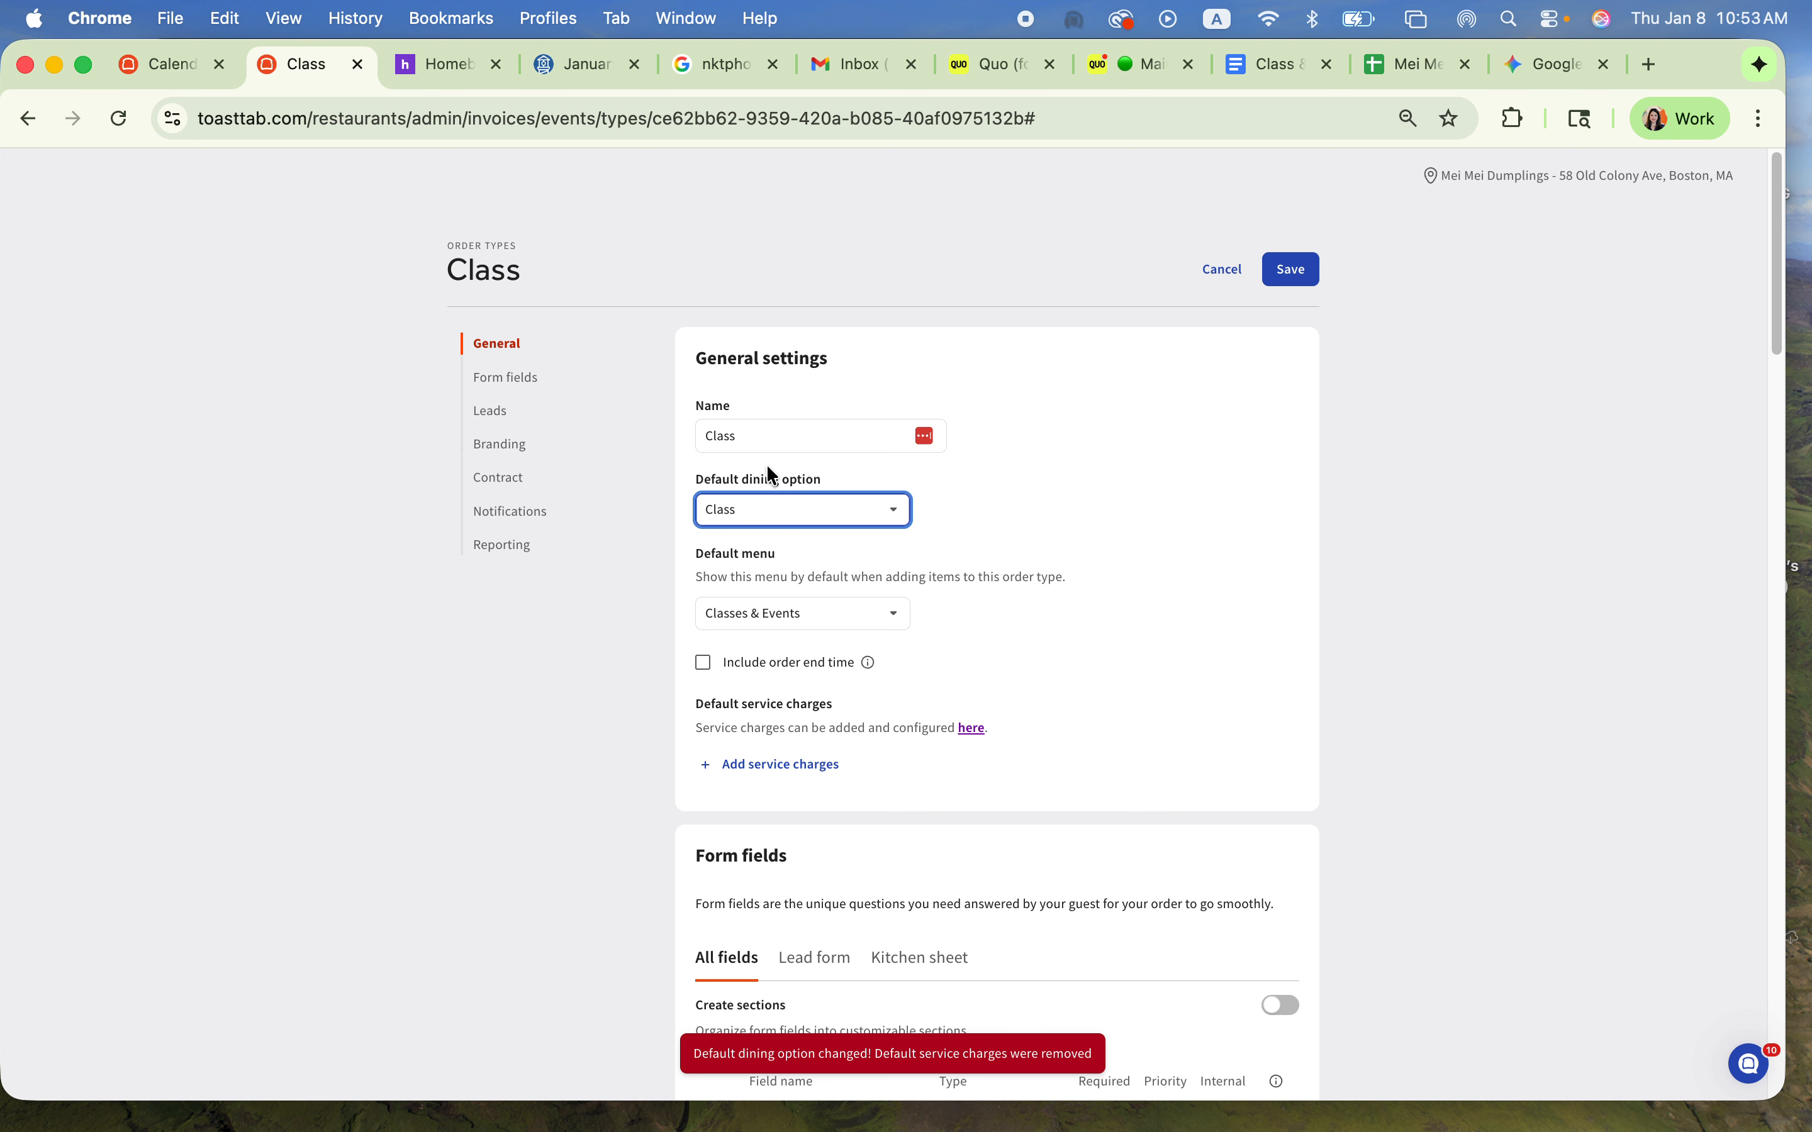
click(752, 626)
click(760, 837)
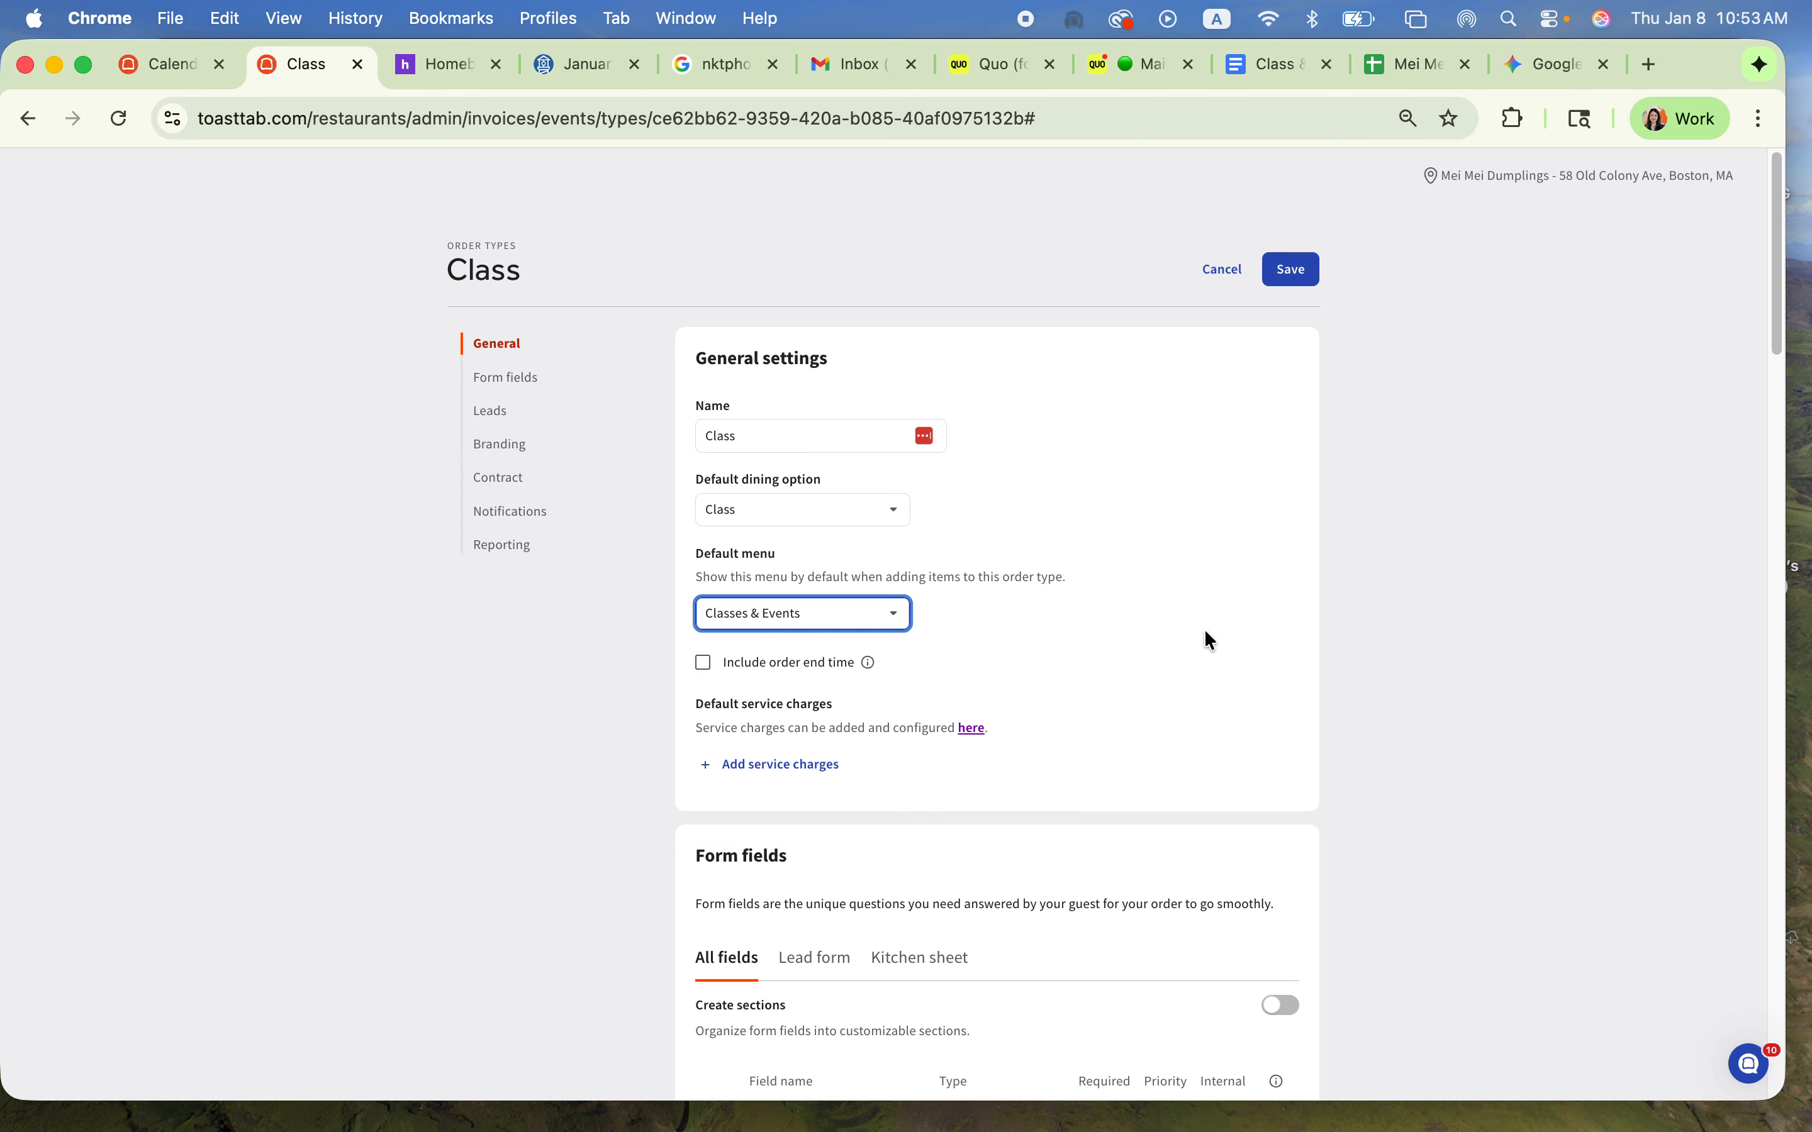
Step: Examine the Class order type's form fields, its lead form and kitchen sheet options, and its Leads section
scroll(980, 891, down, 3)
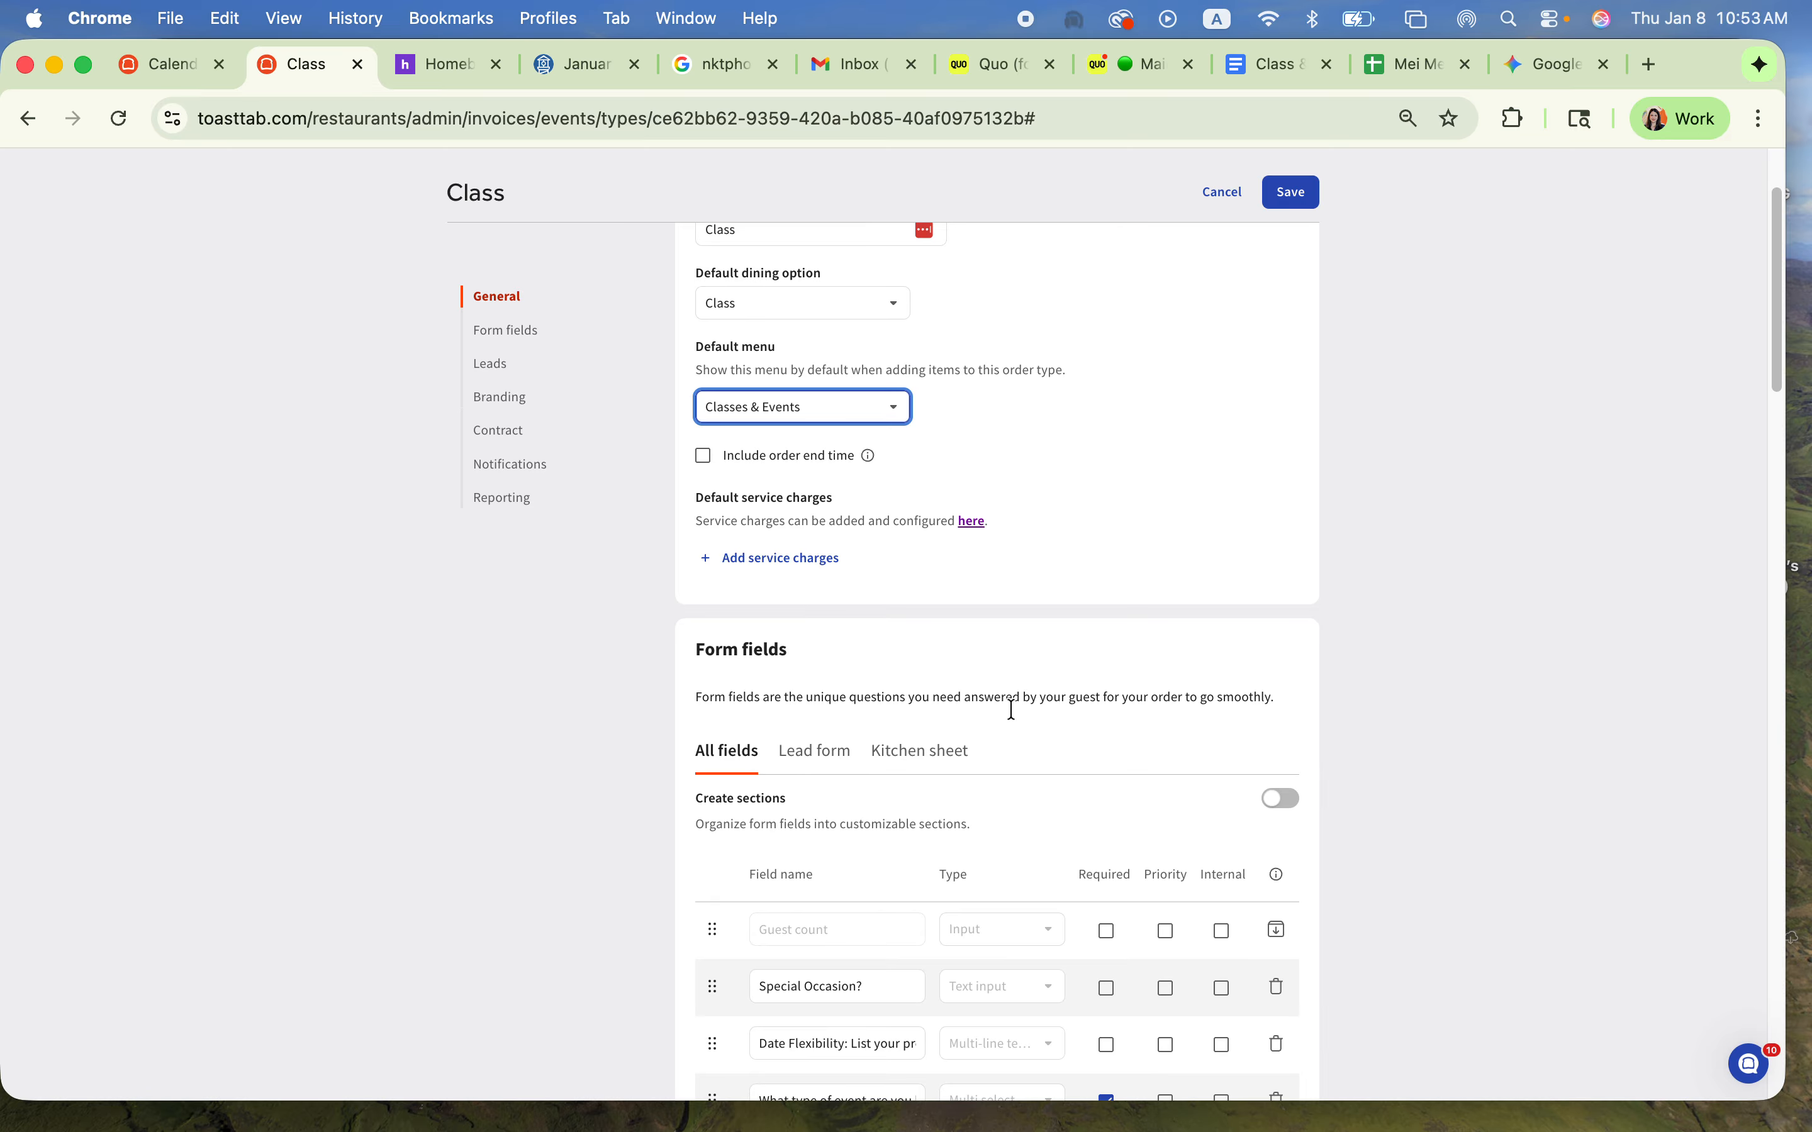
scroll(1098, 785, down, 6)
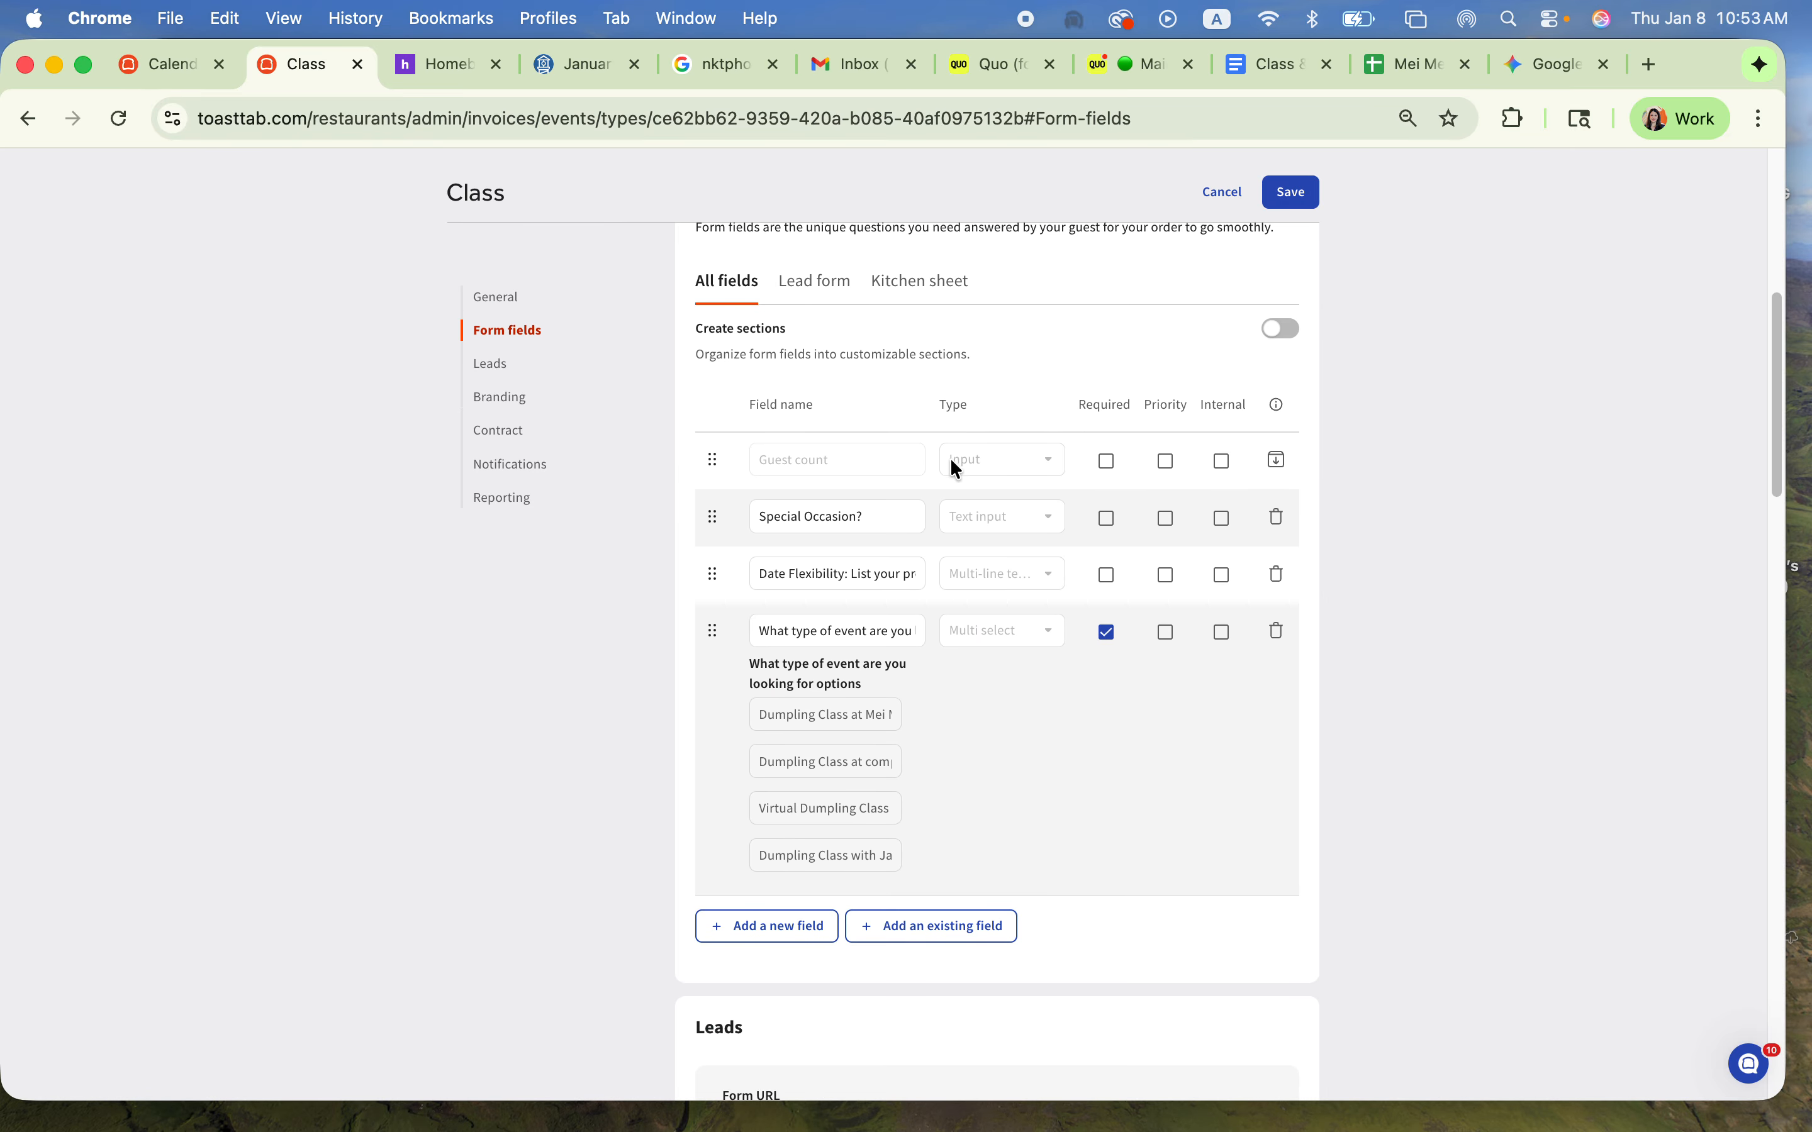
scroll(849, 448, up, 2)
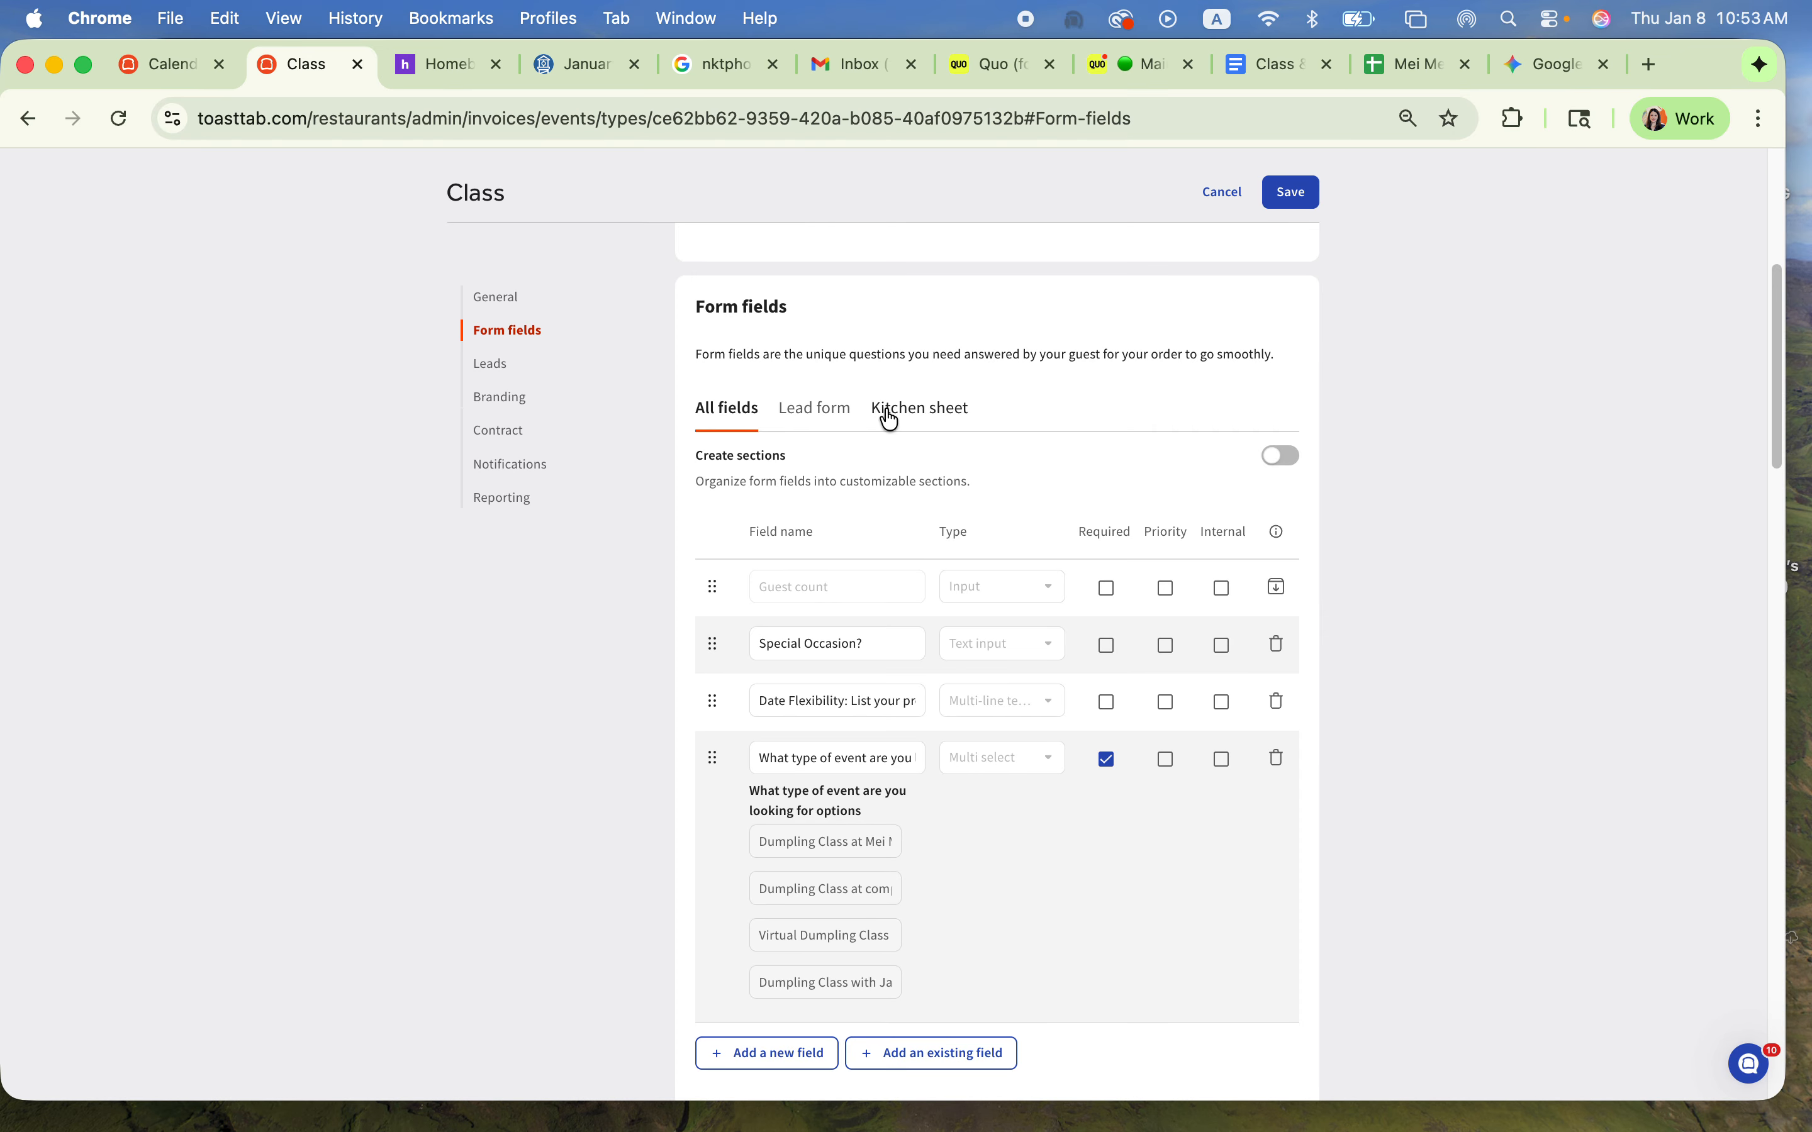
click(817, 409)
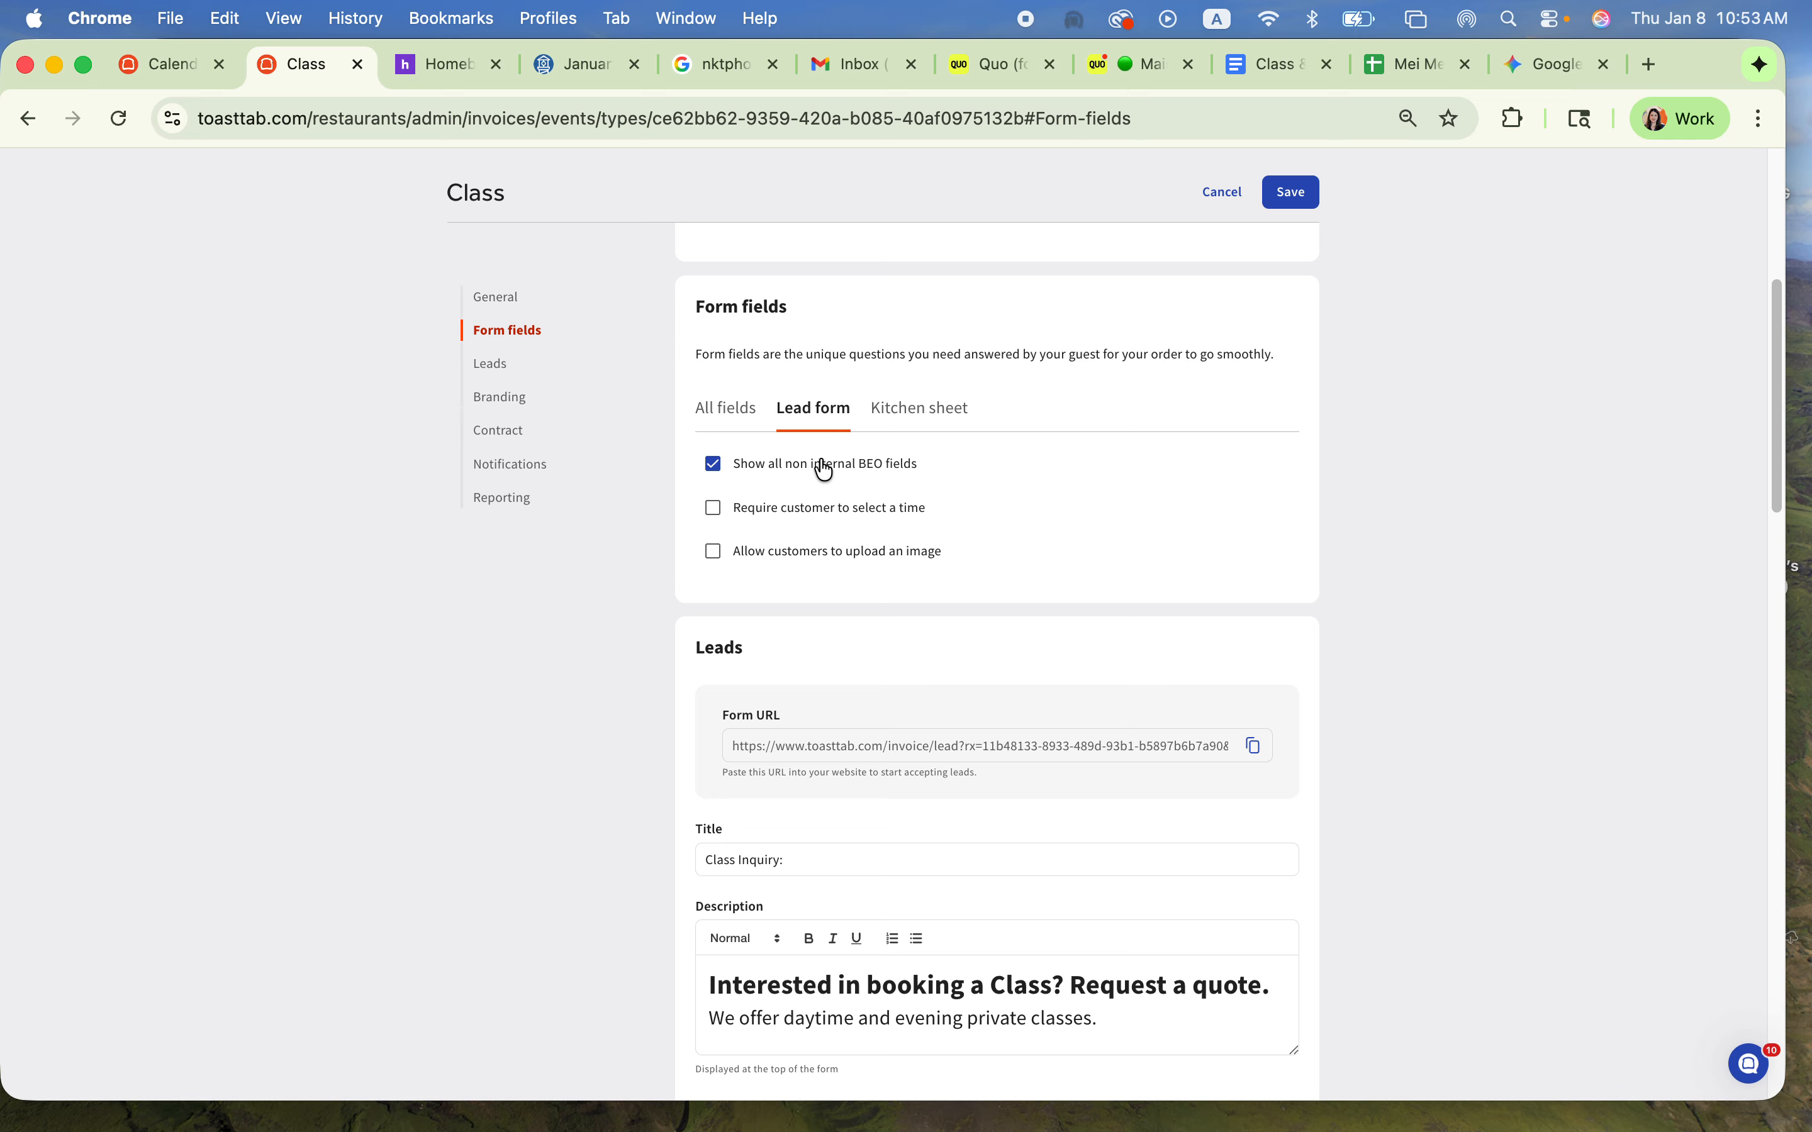
click(729, 428)
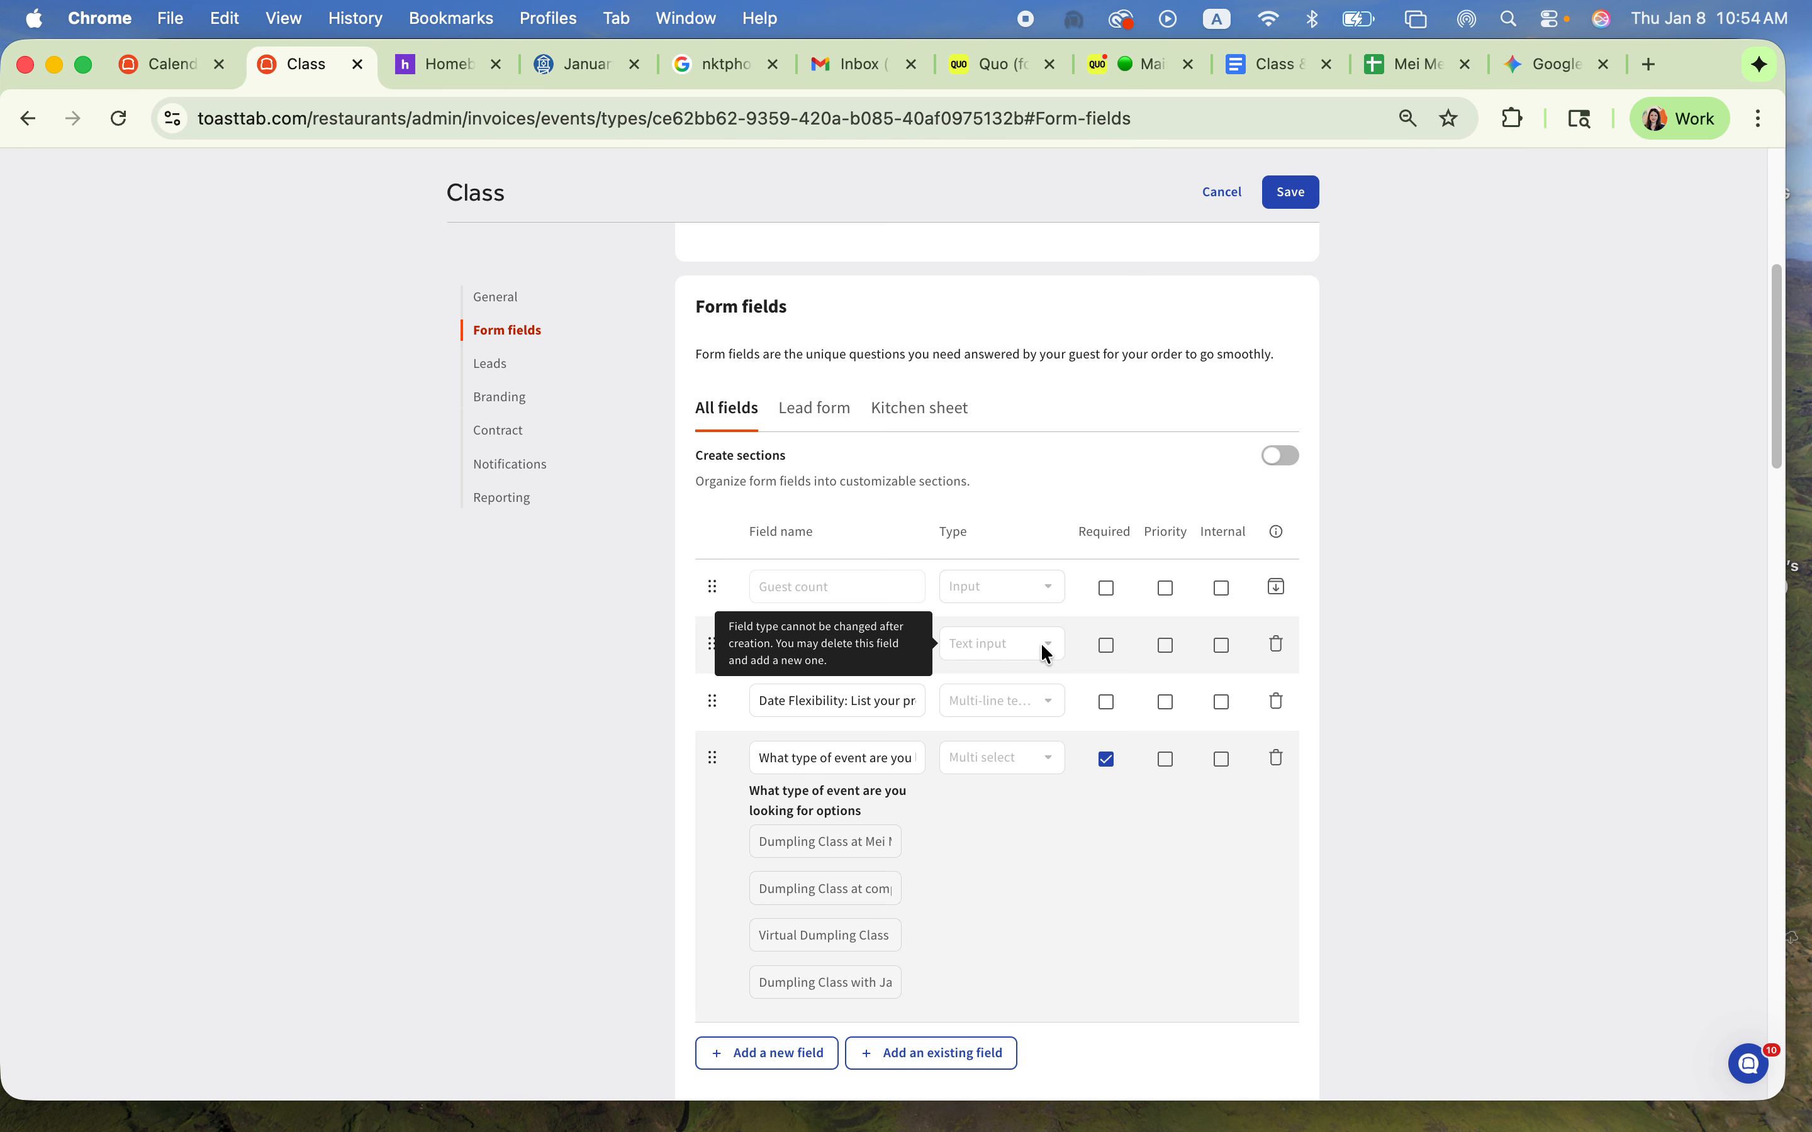
scroll(1055, 916, down, 2)
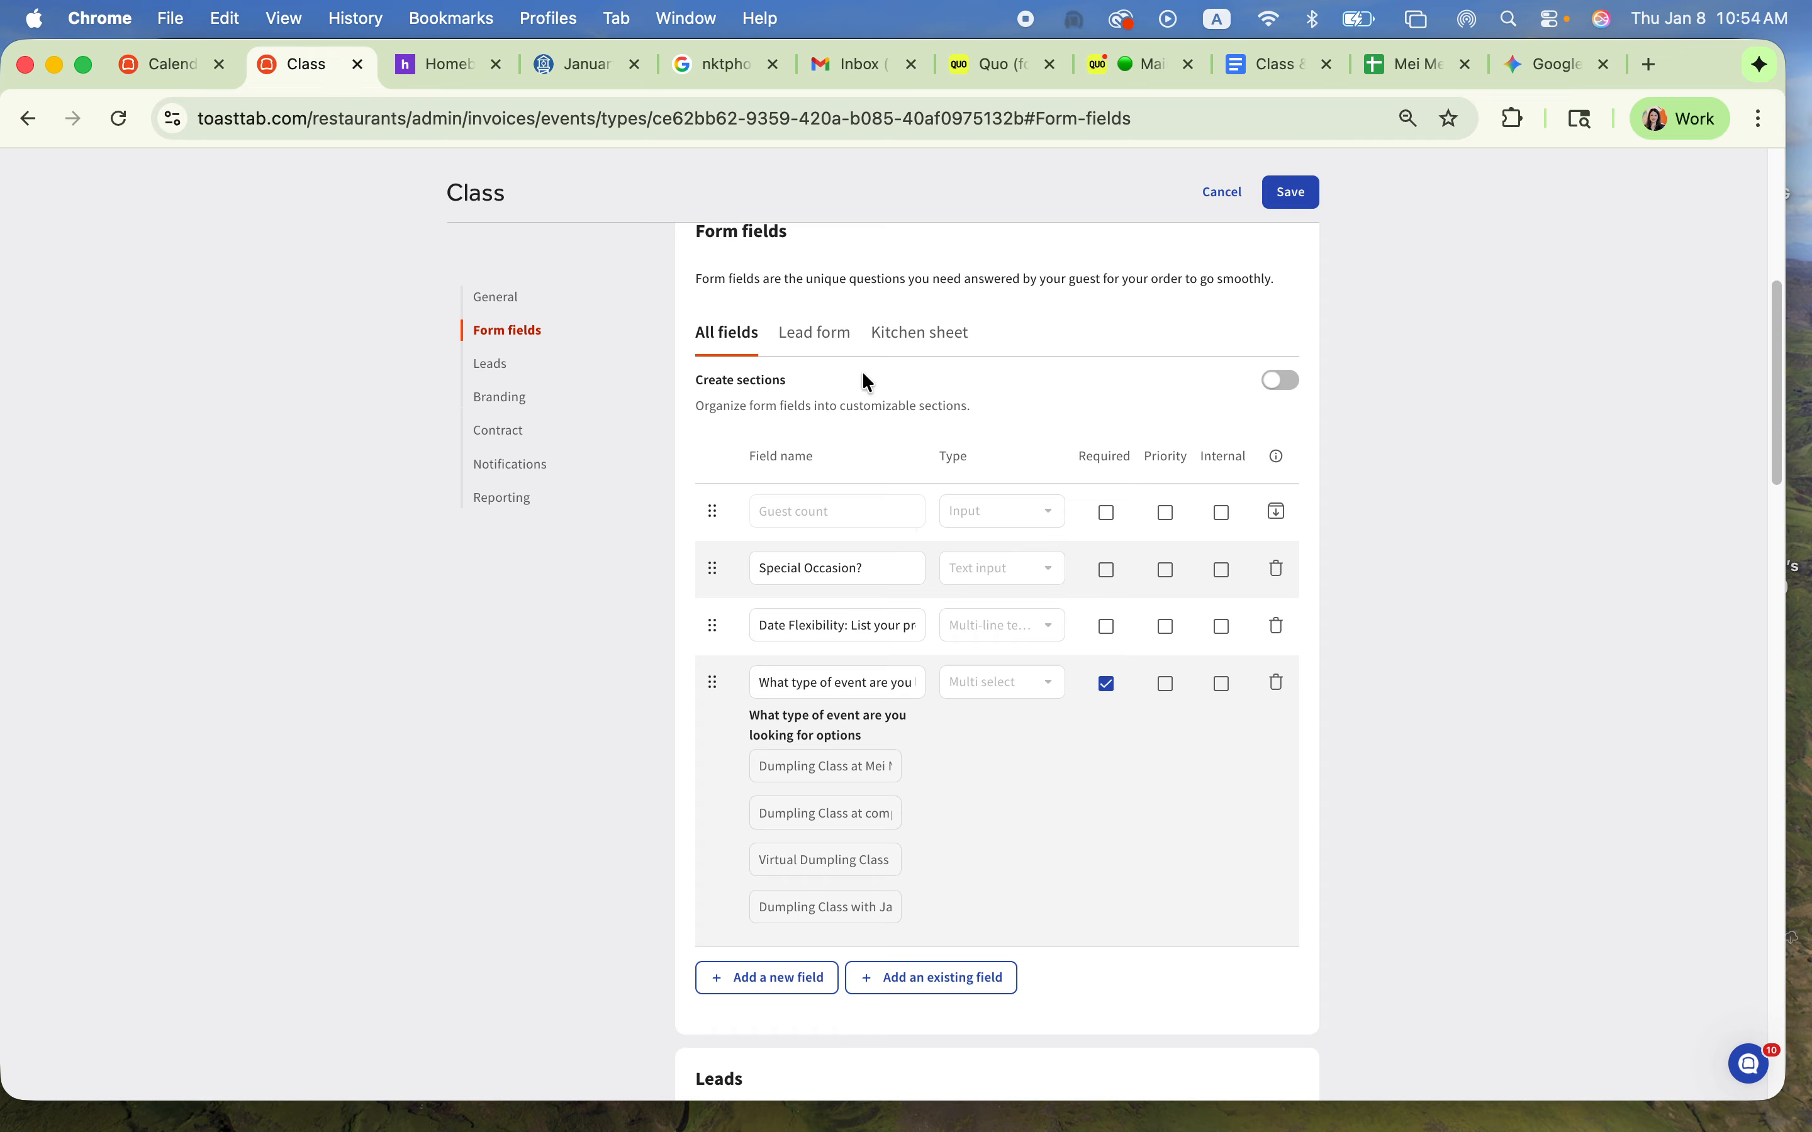
click(928, 333)
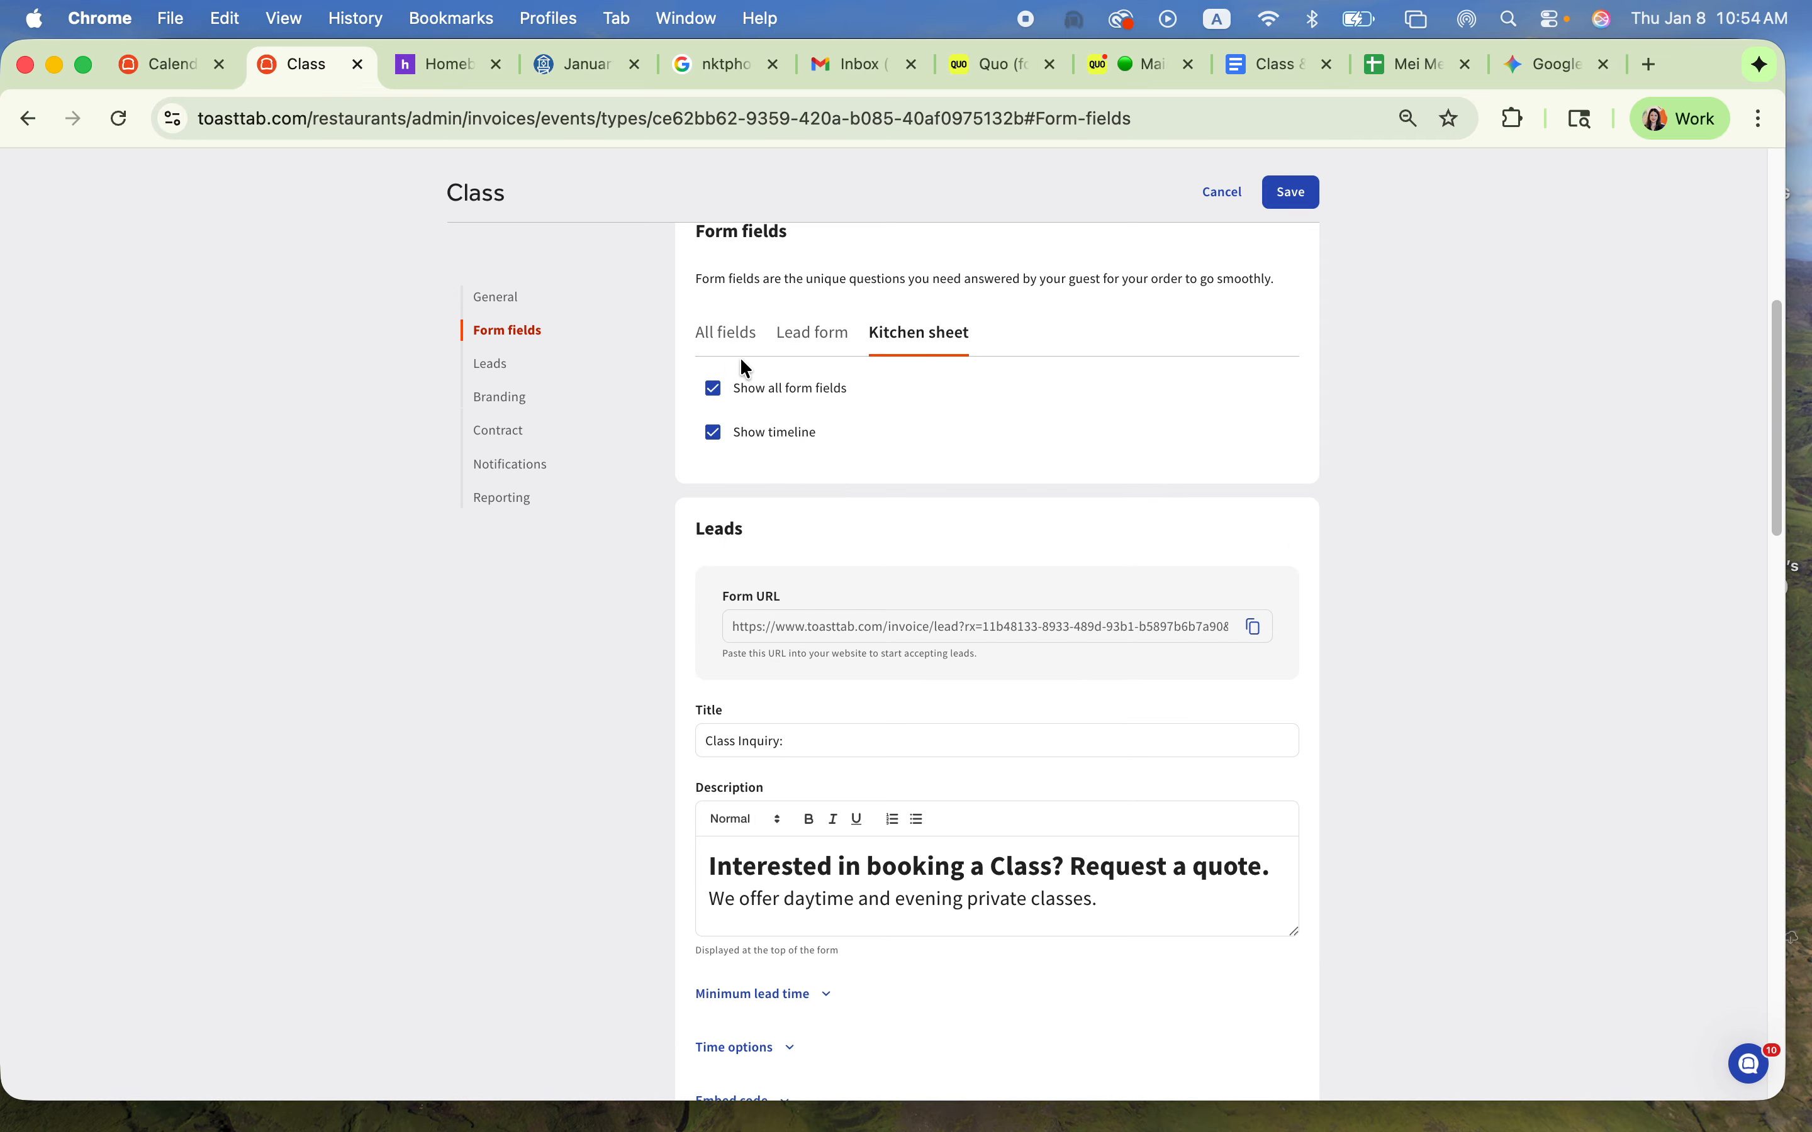
click(728, 334)
scroll(1059, 799, down, 8)
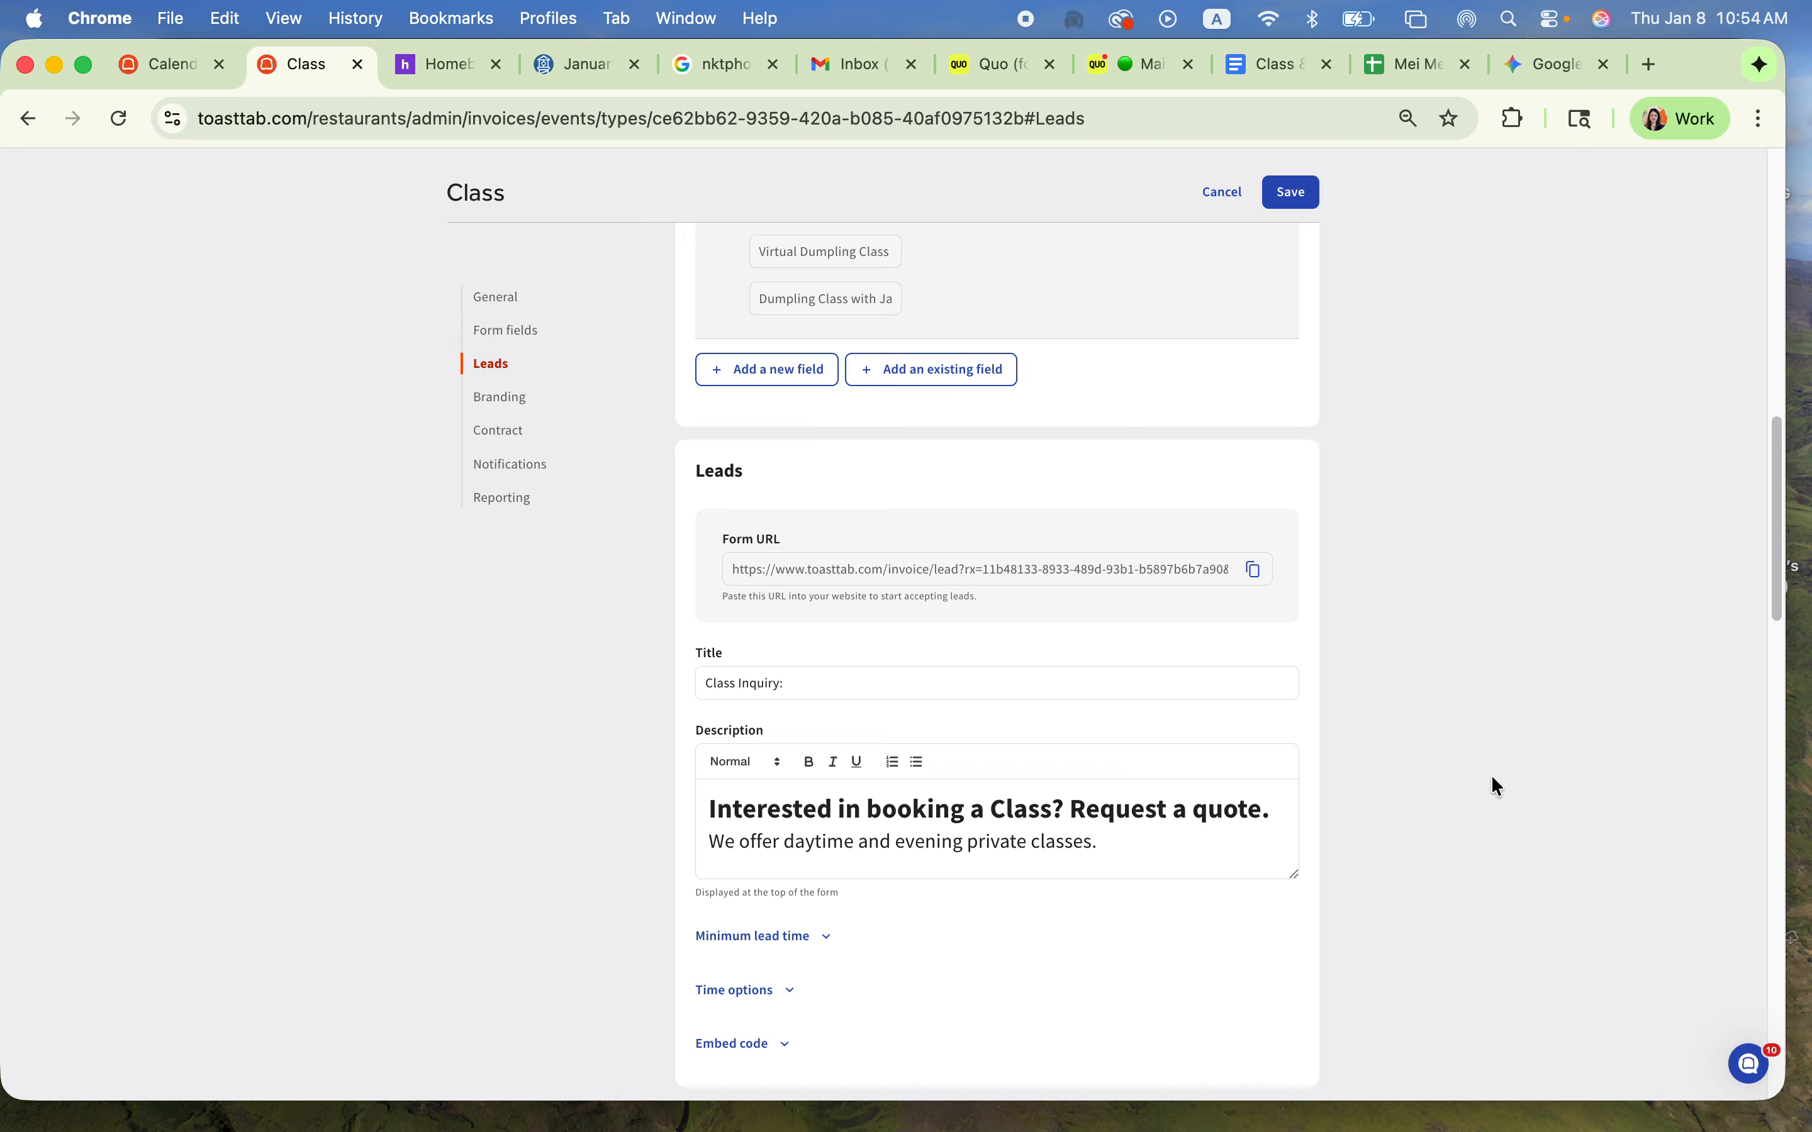
scroll(1478, 803, down, 2)
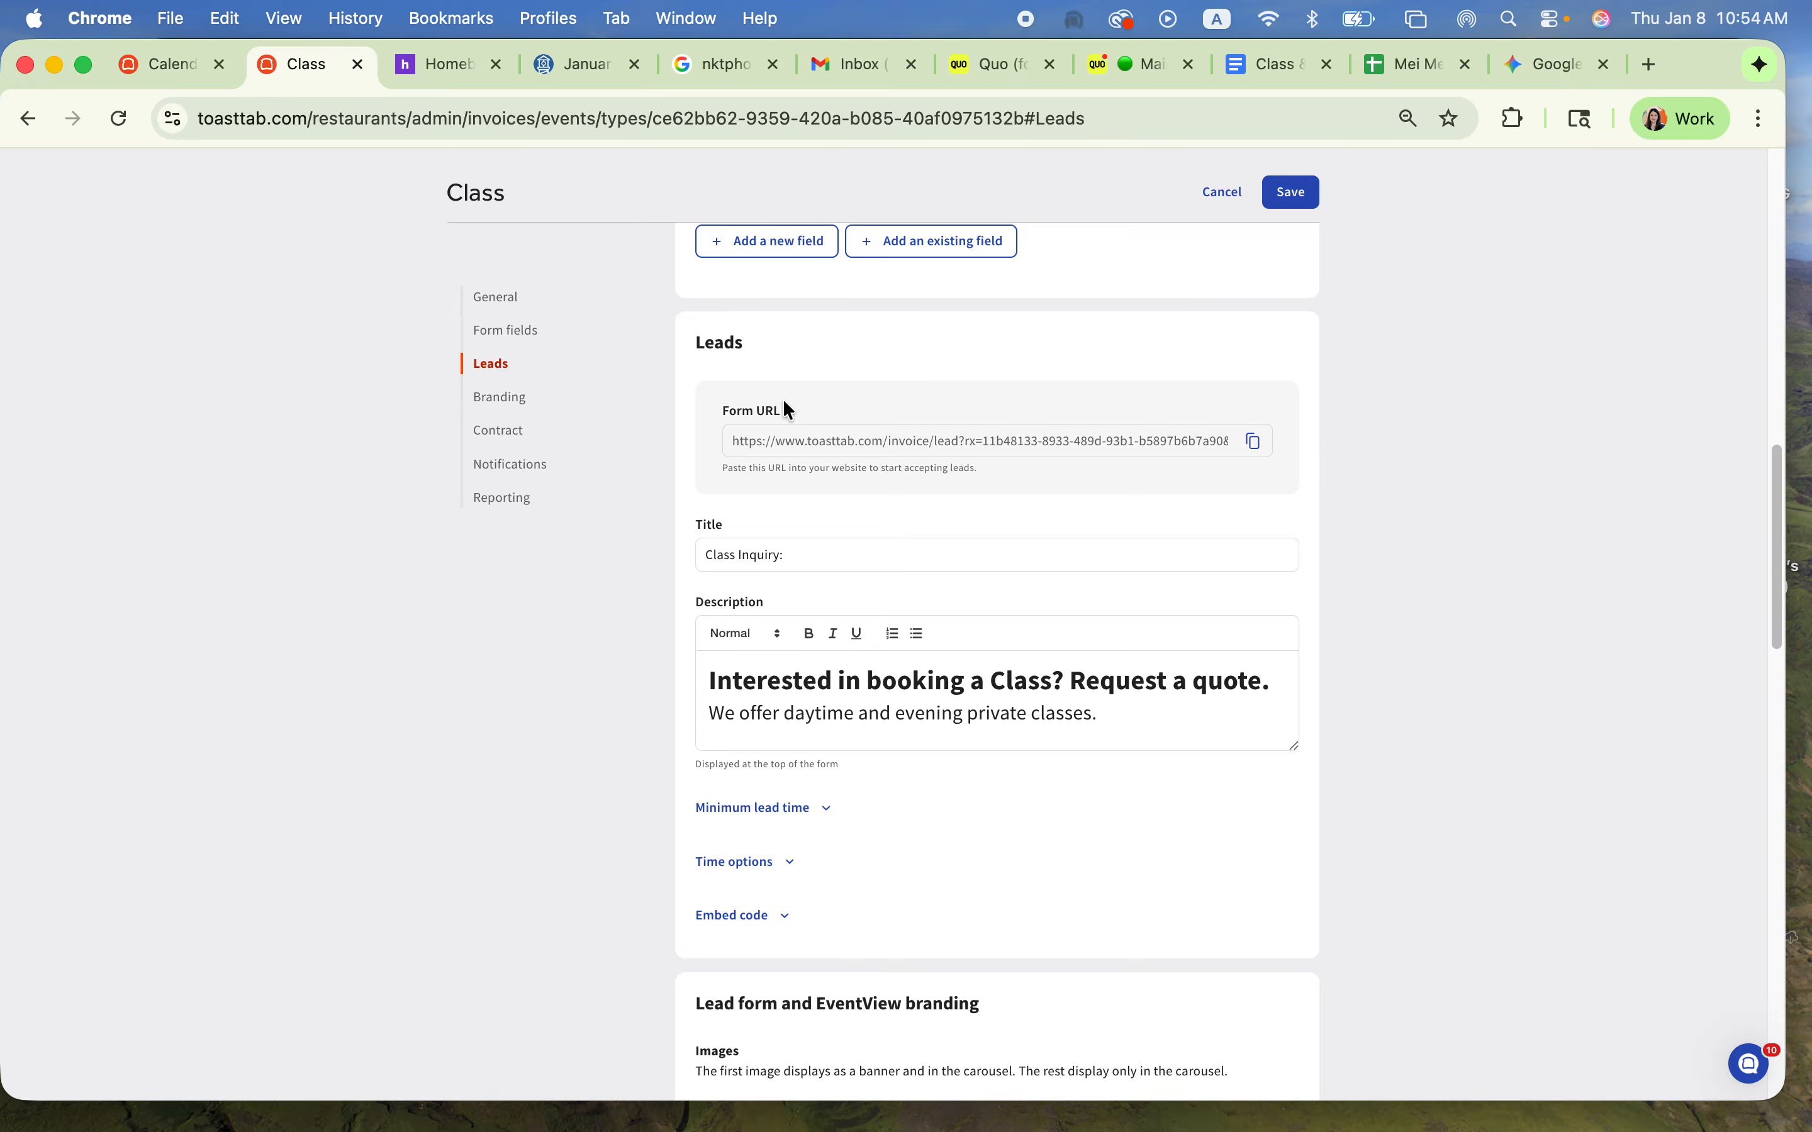
Step: Open meimeidumplings.com in a new browser tab and go to its Private Cooking Classes page
click(1651, 64)
text(www.meimei)
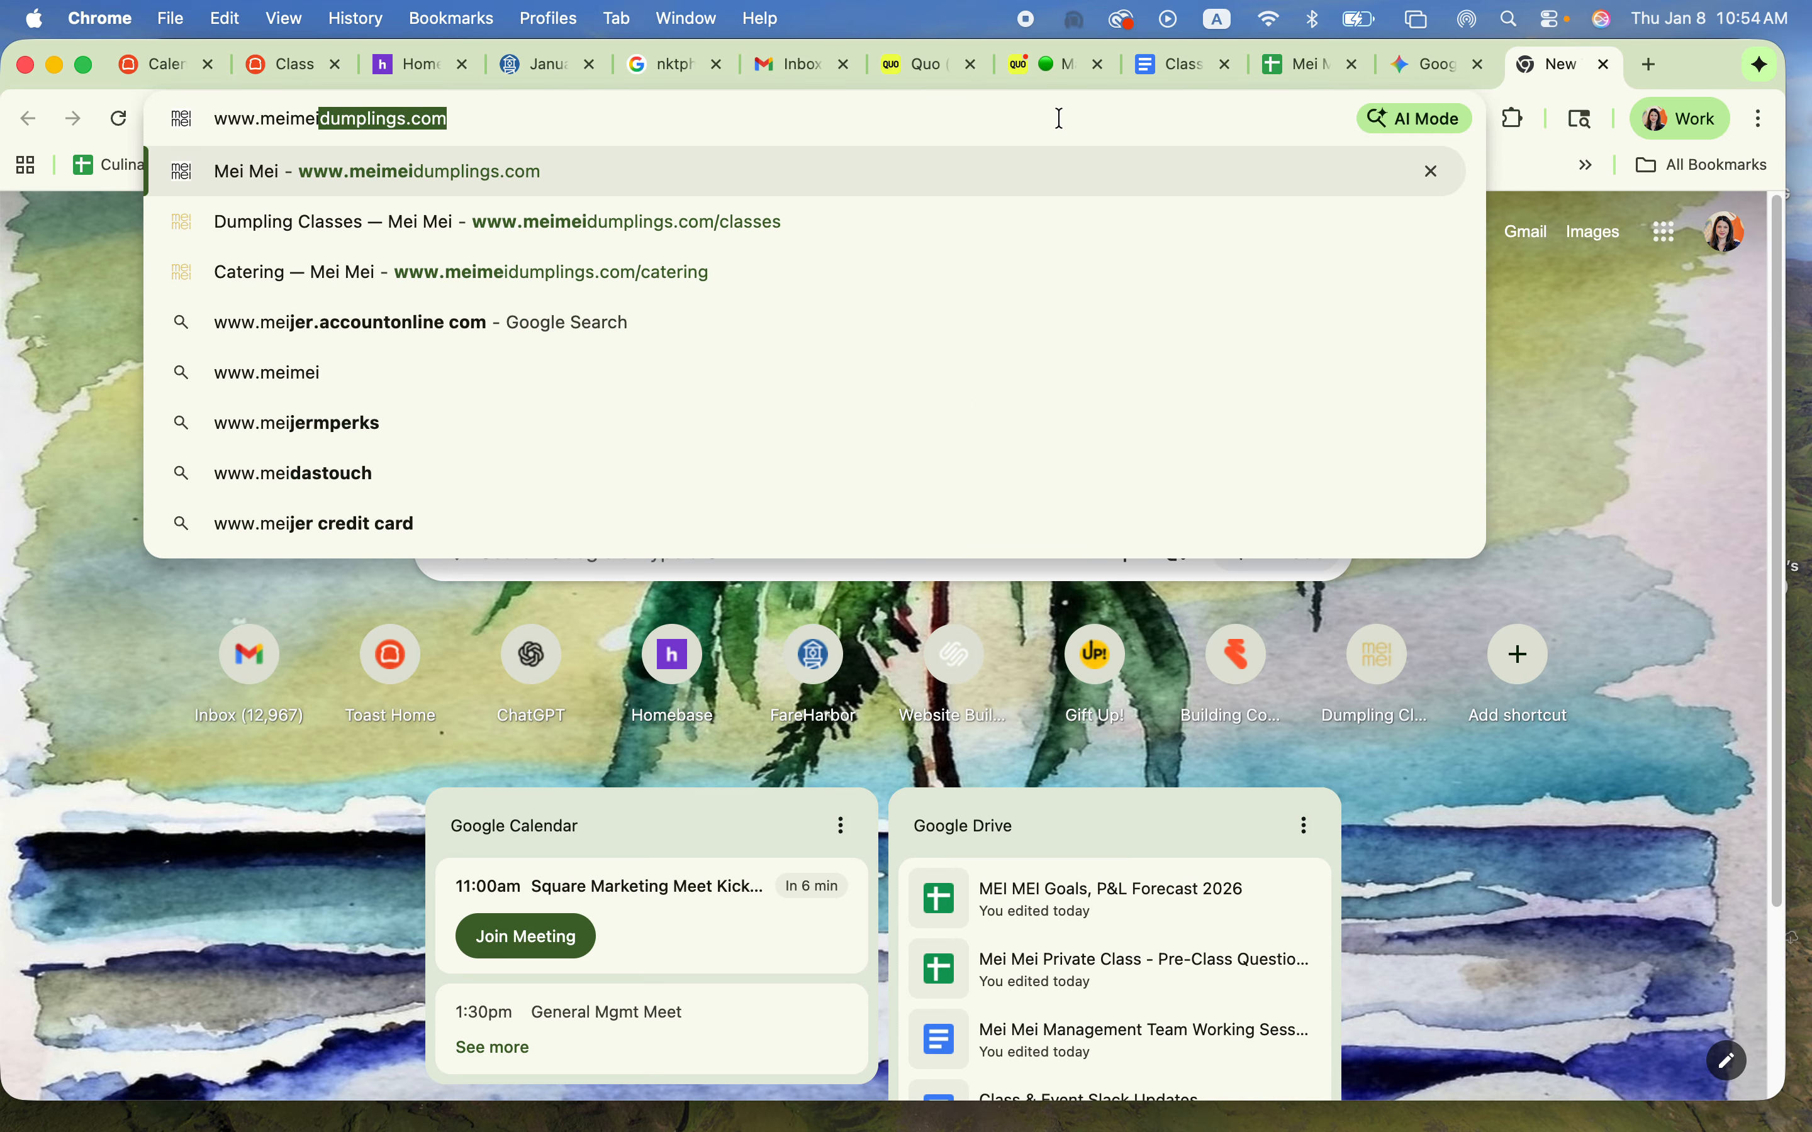
key(Return)
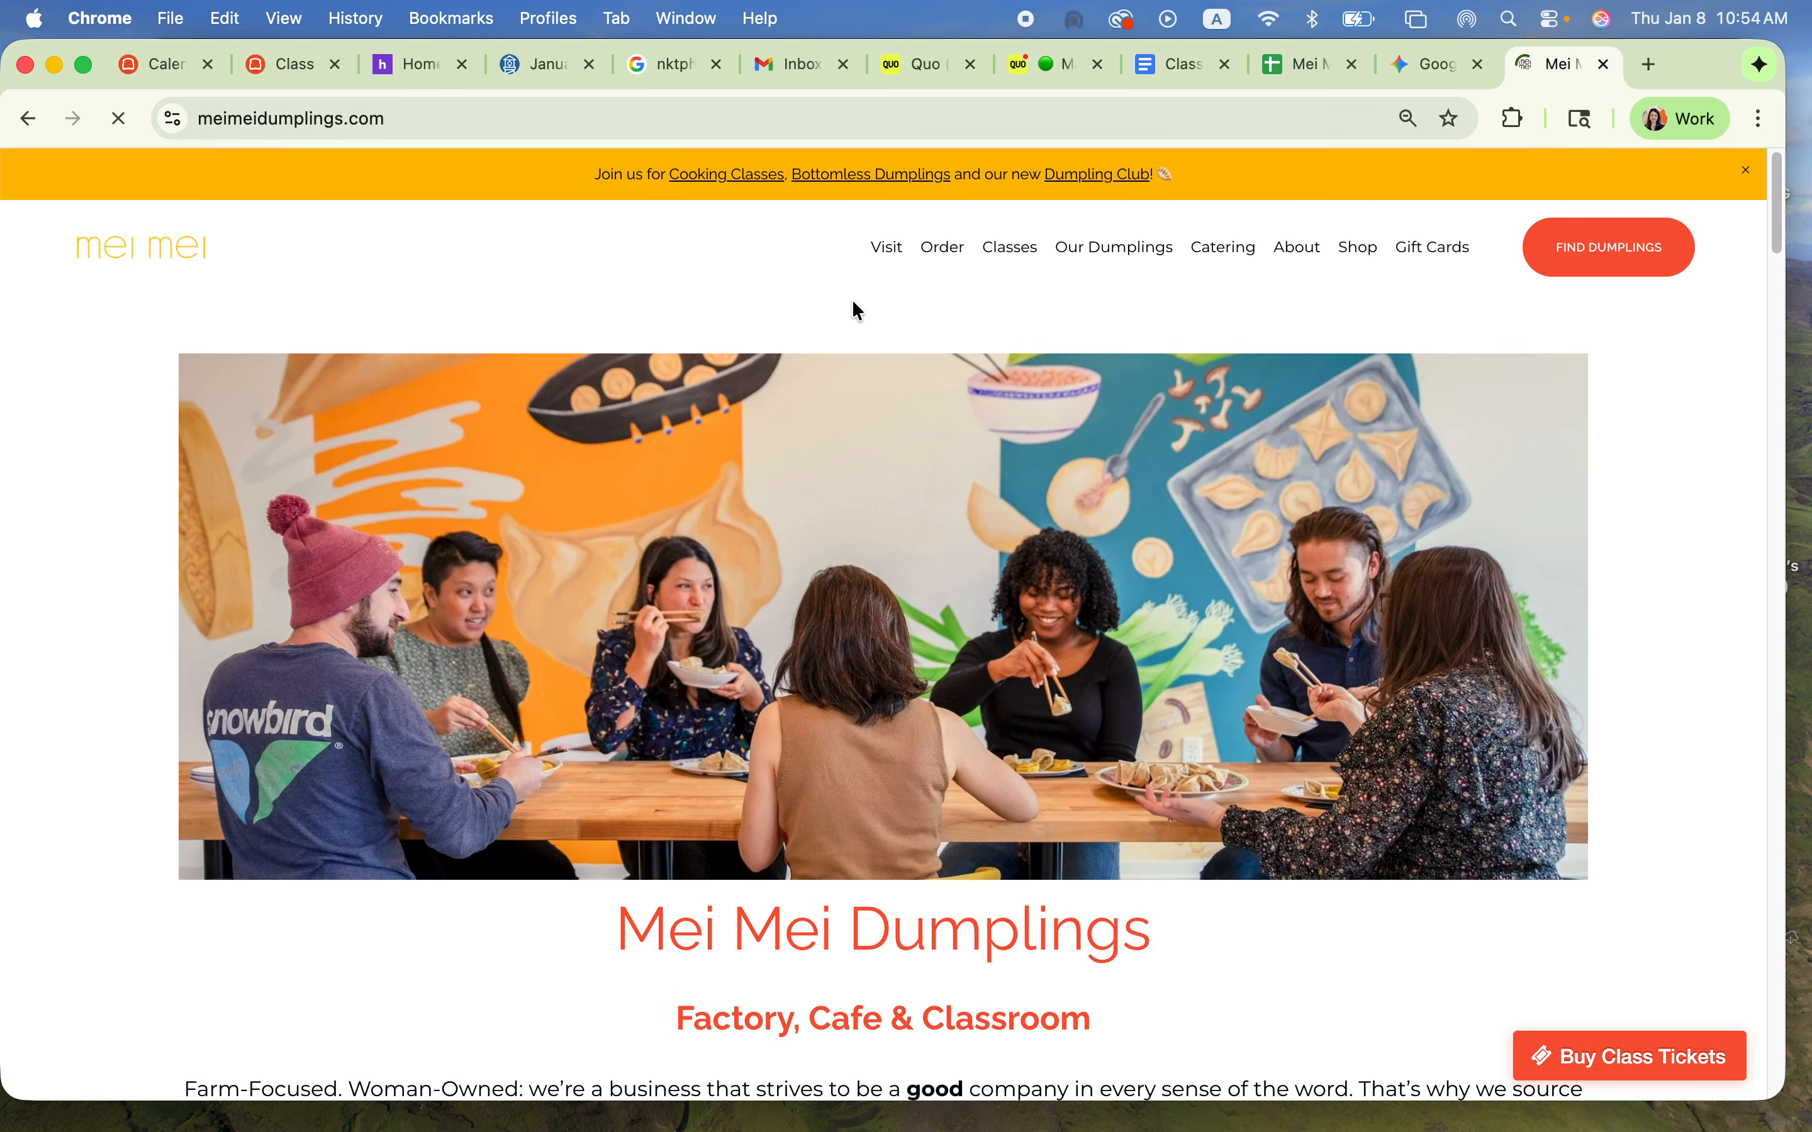
mouse_move(1024, 257)
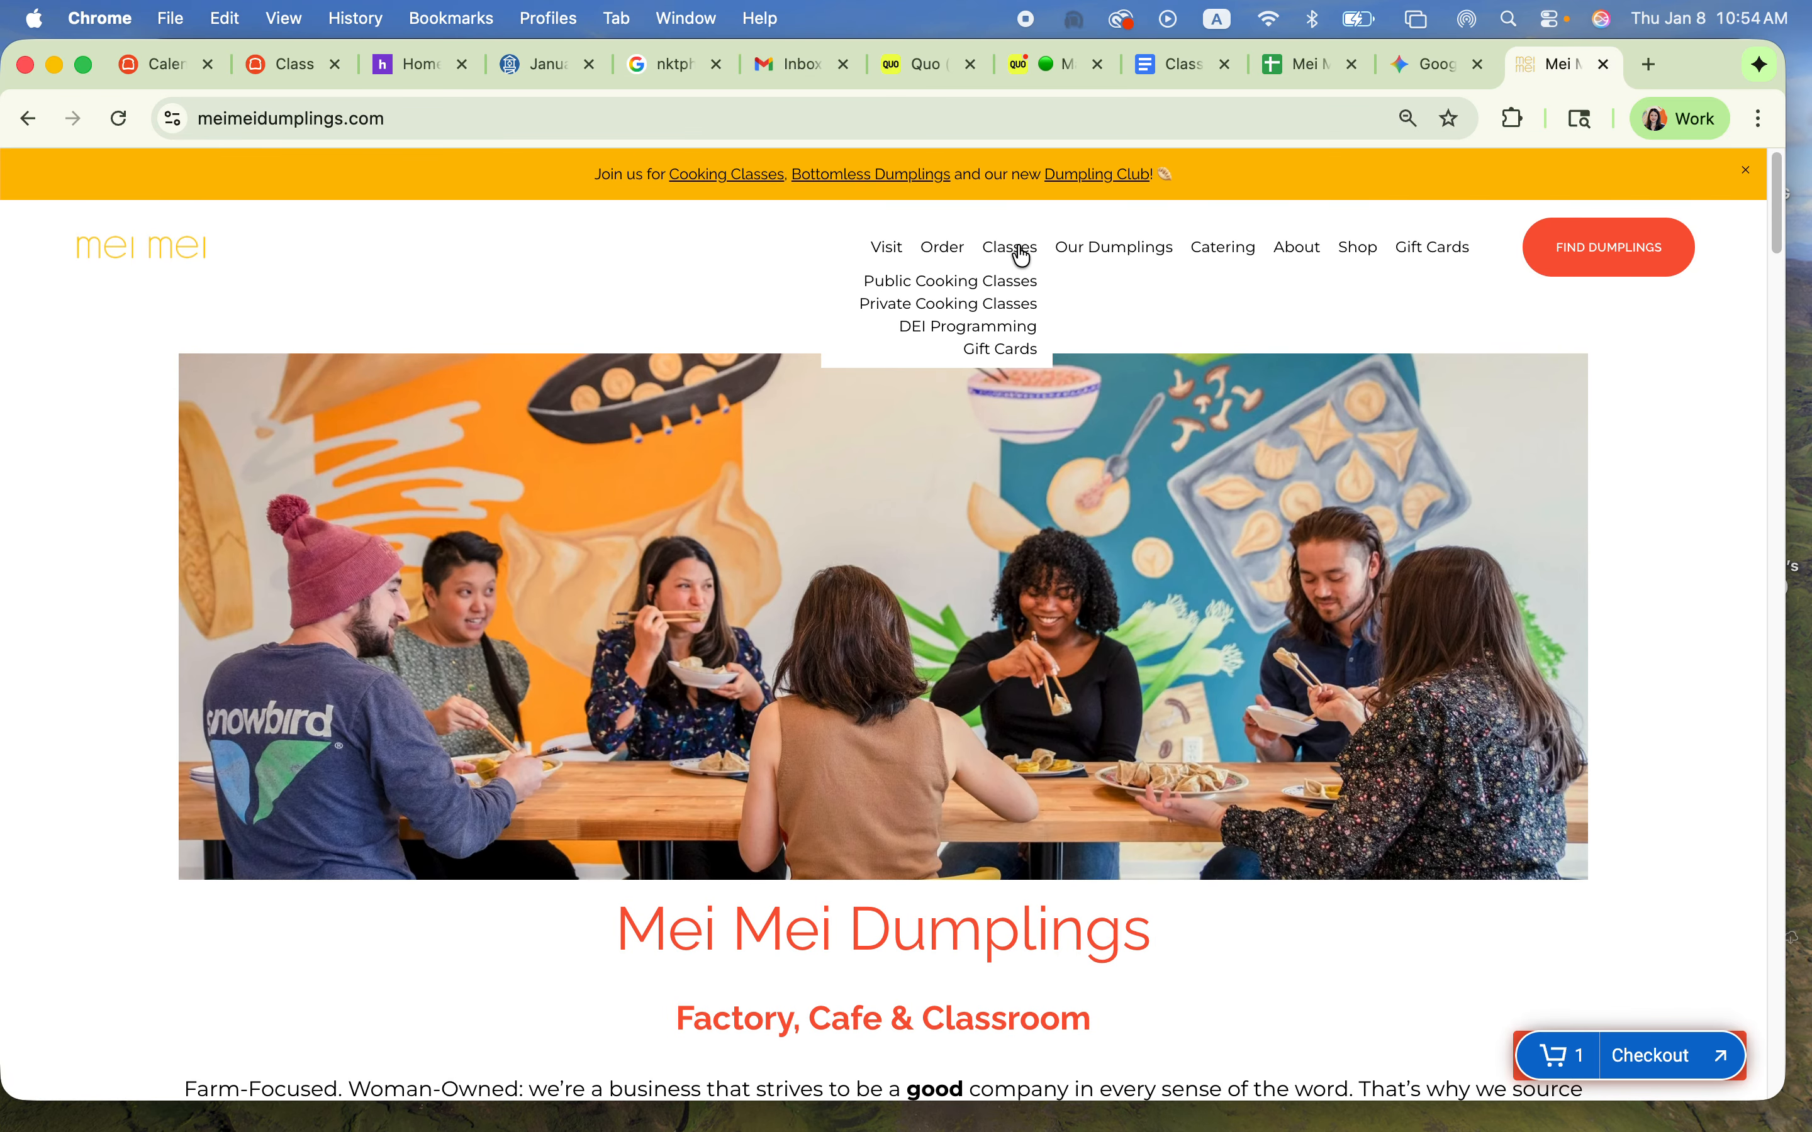
click(973, 306)
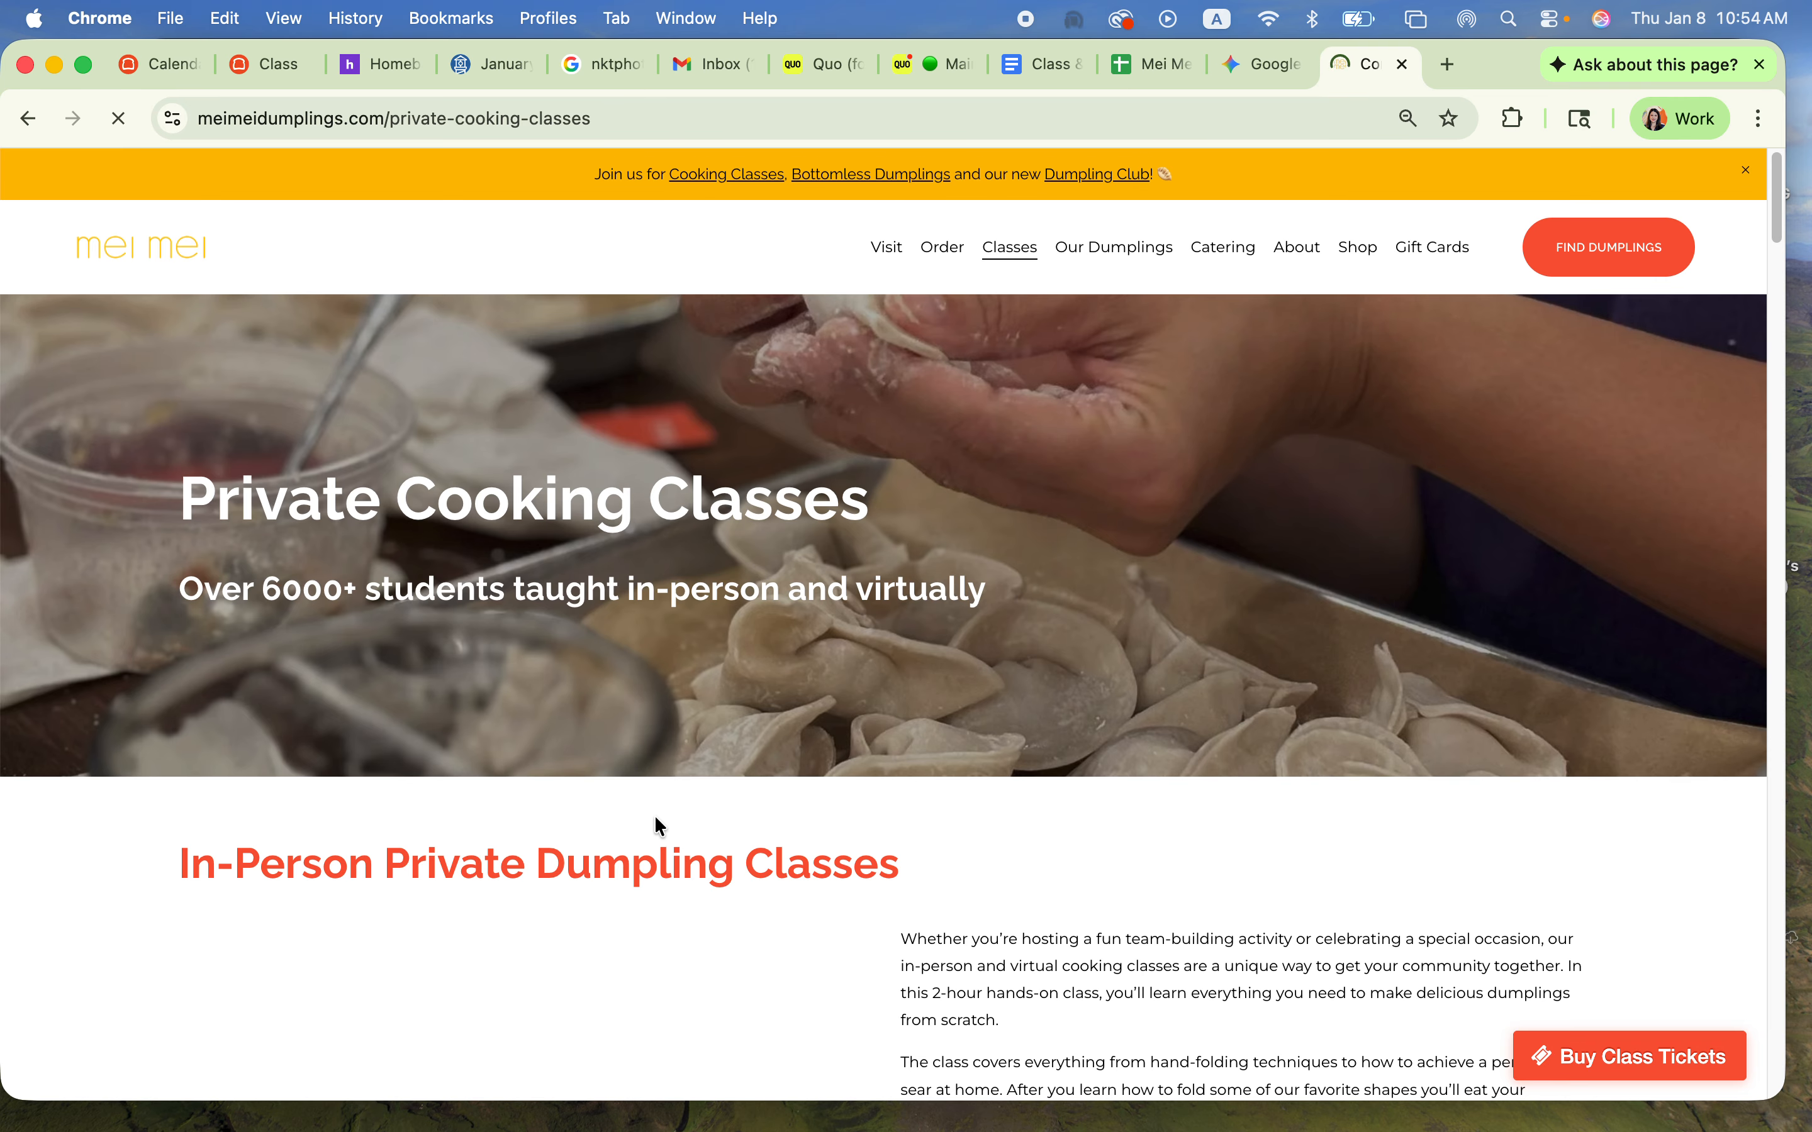
Step: Look over the in-person, kids and virtual class offerings and their inquiry links on the Private Cooking Classes page
scroll(659, 824, down, 10)
scroll(1156, 956, down, 9)
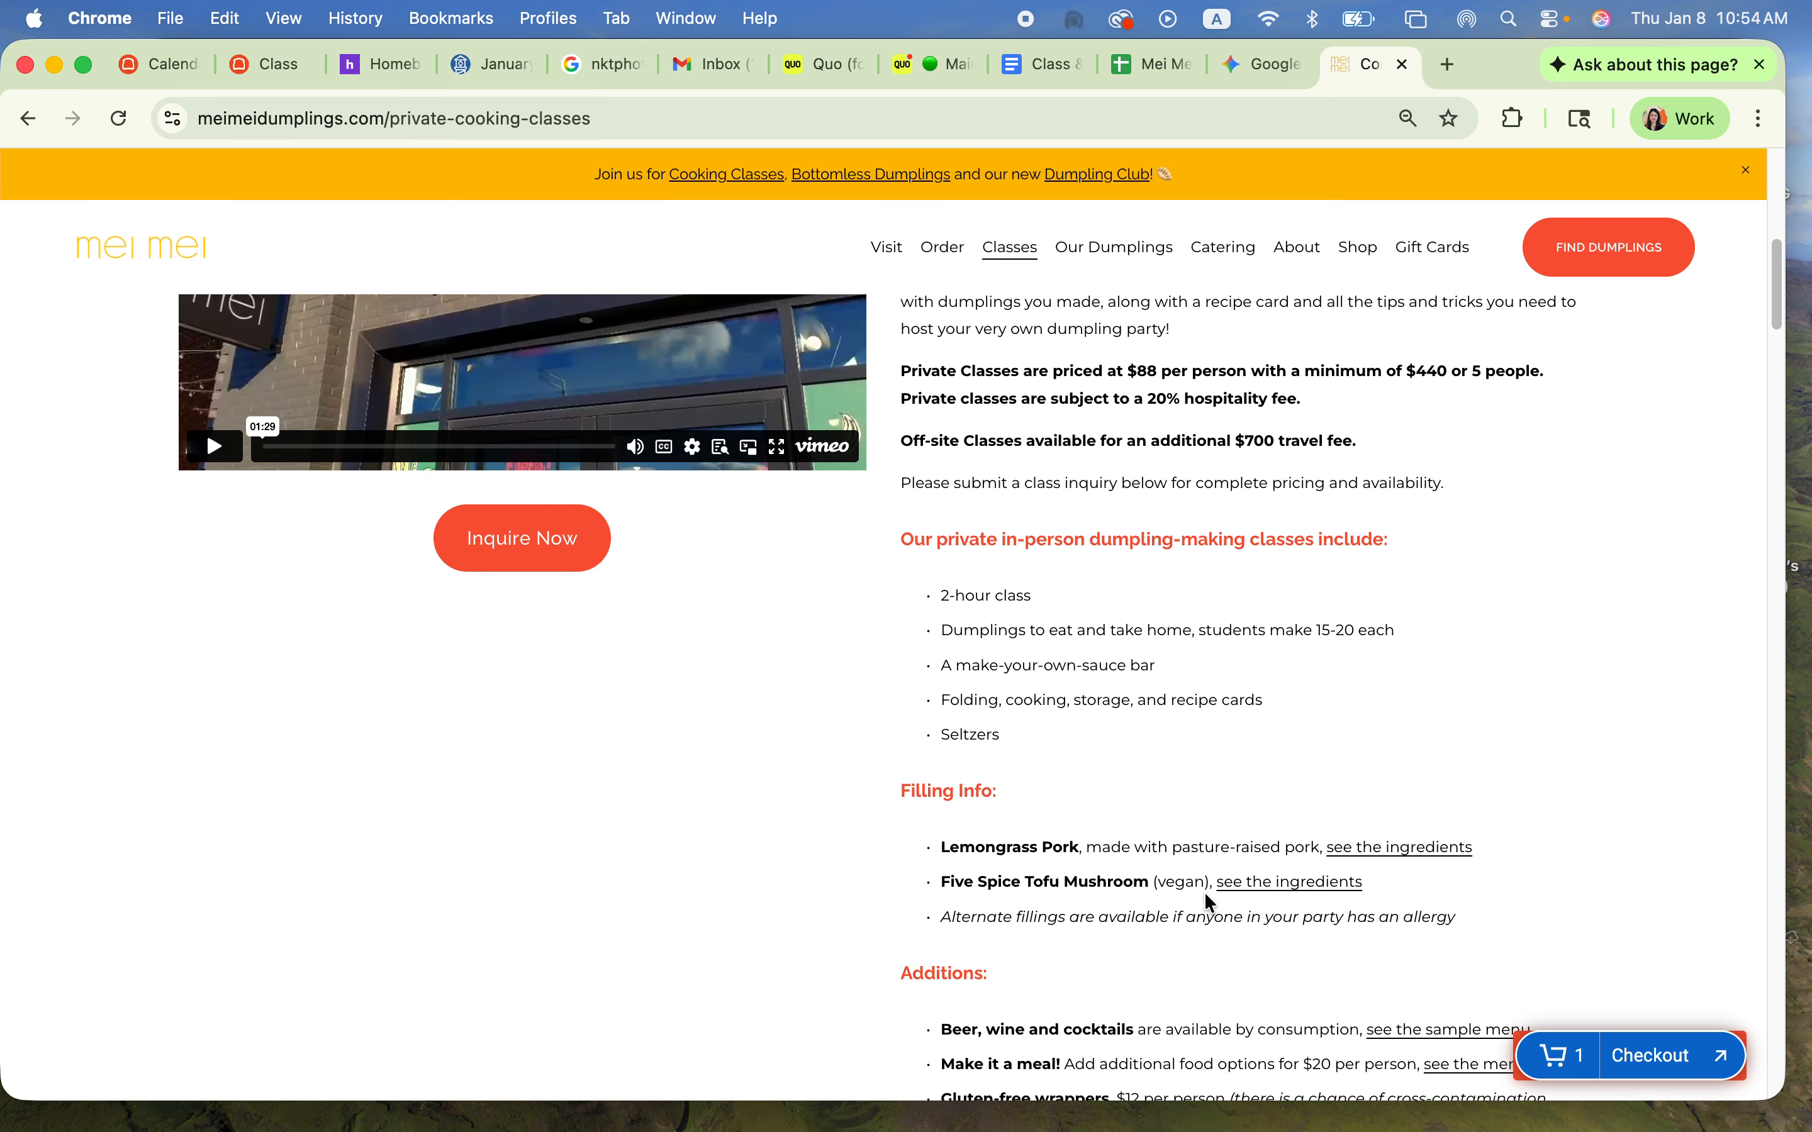
scroll(835, 916, down, 15)
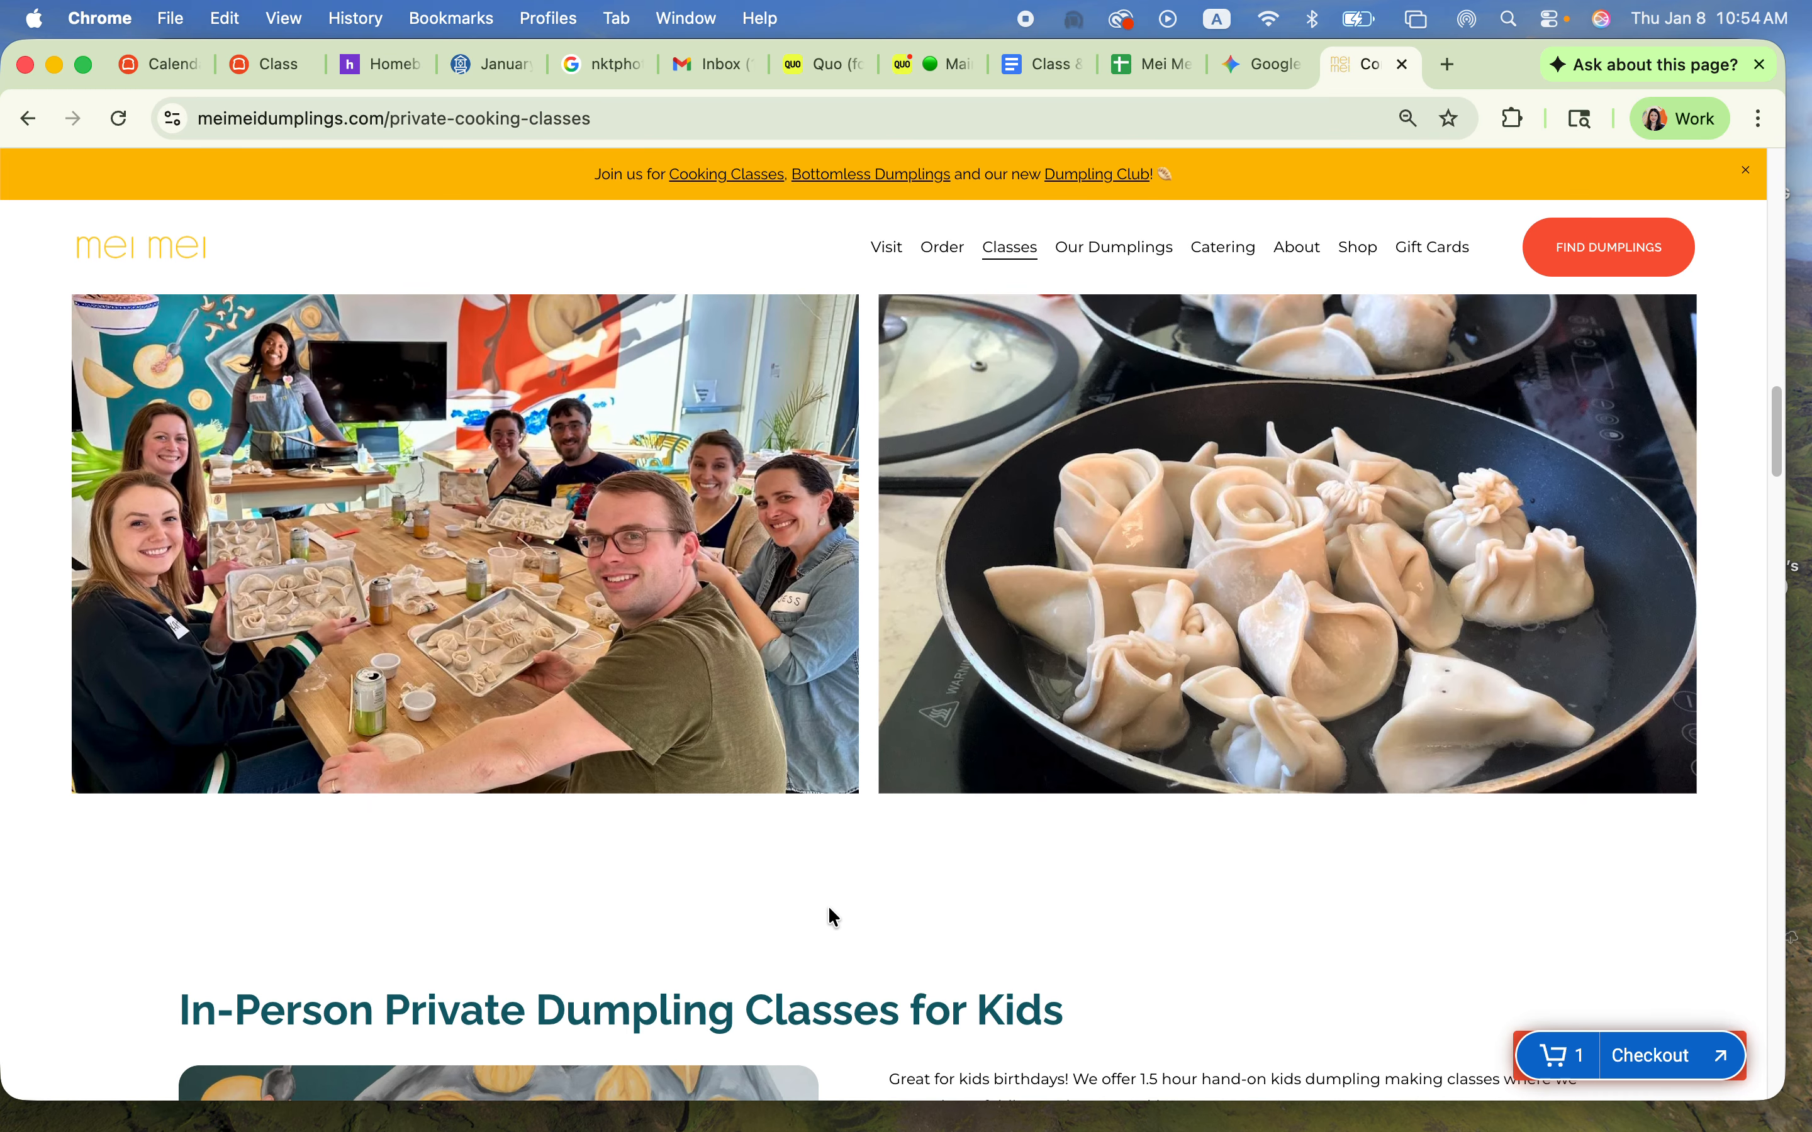
scroll(846, 903, down, 15)
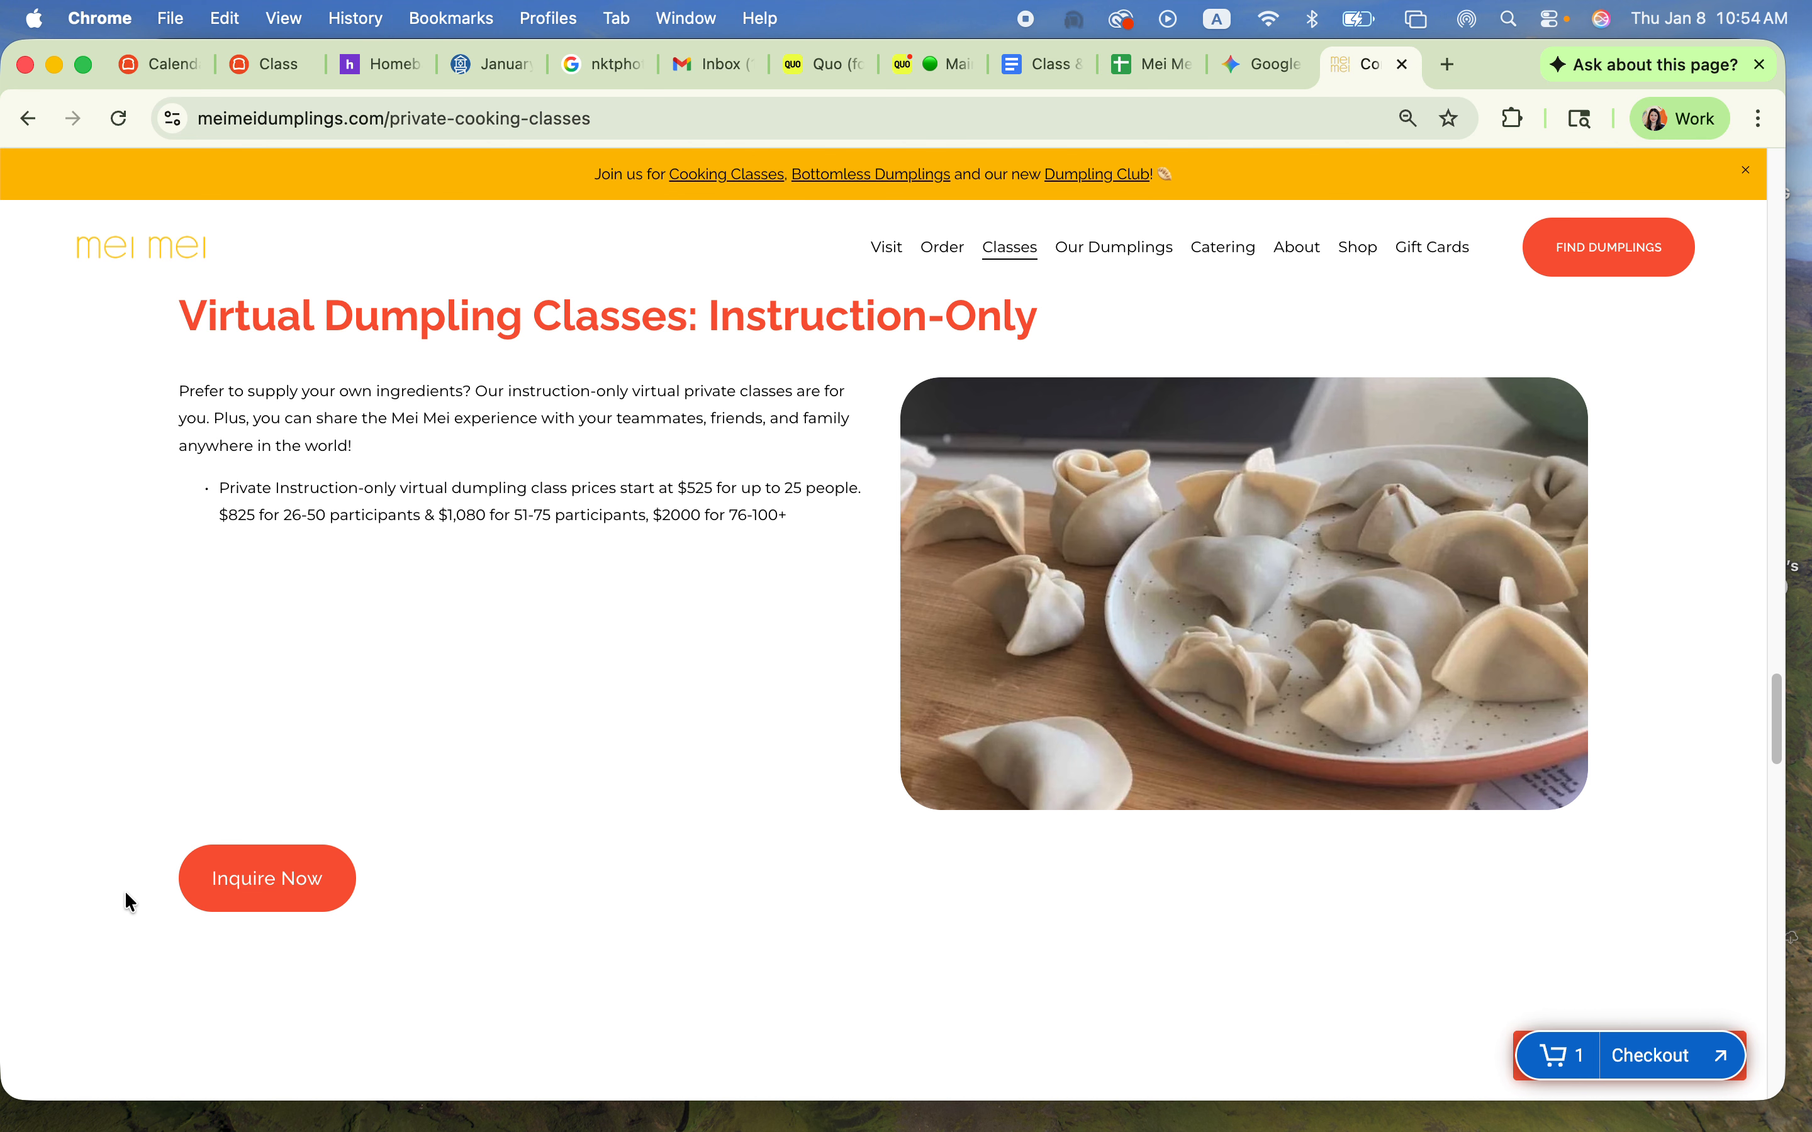
scroll(491, 889, up, 15)
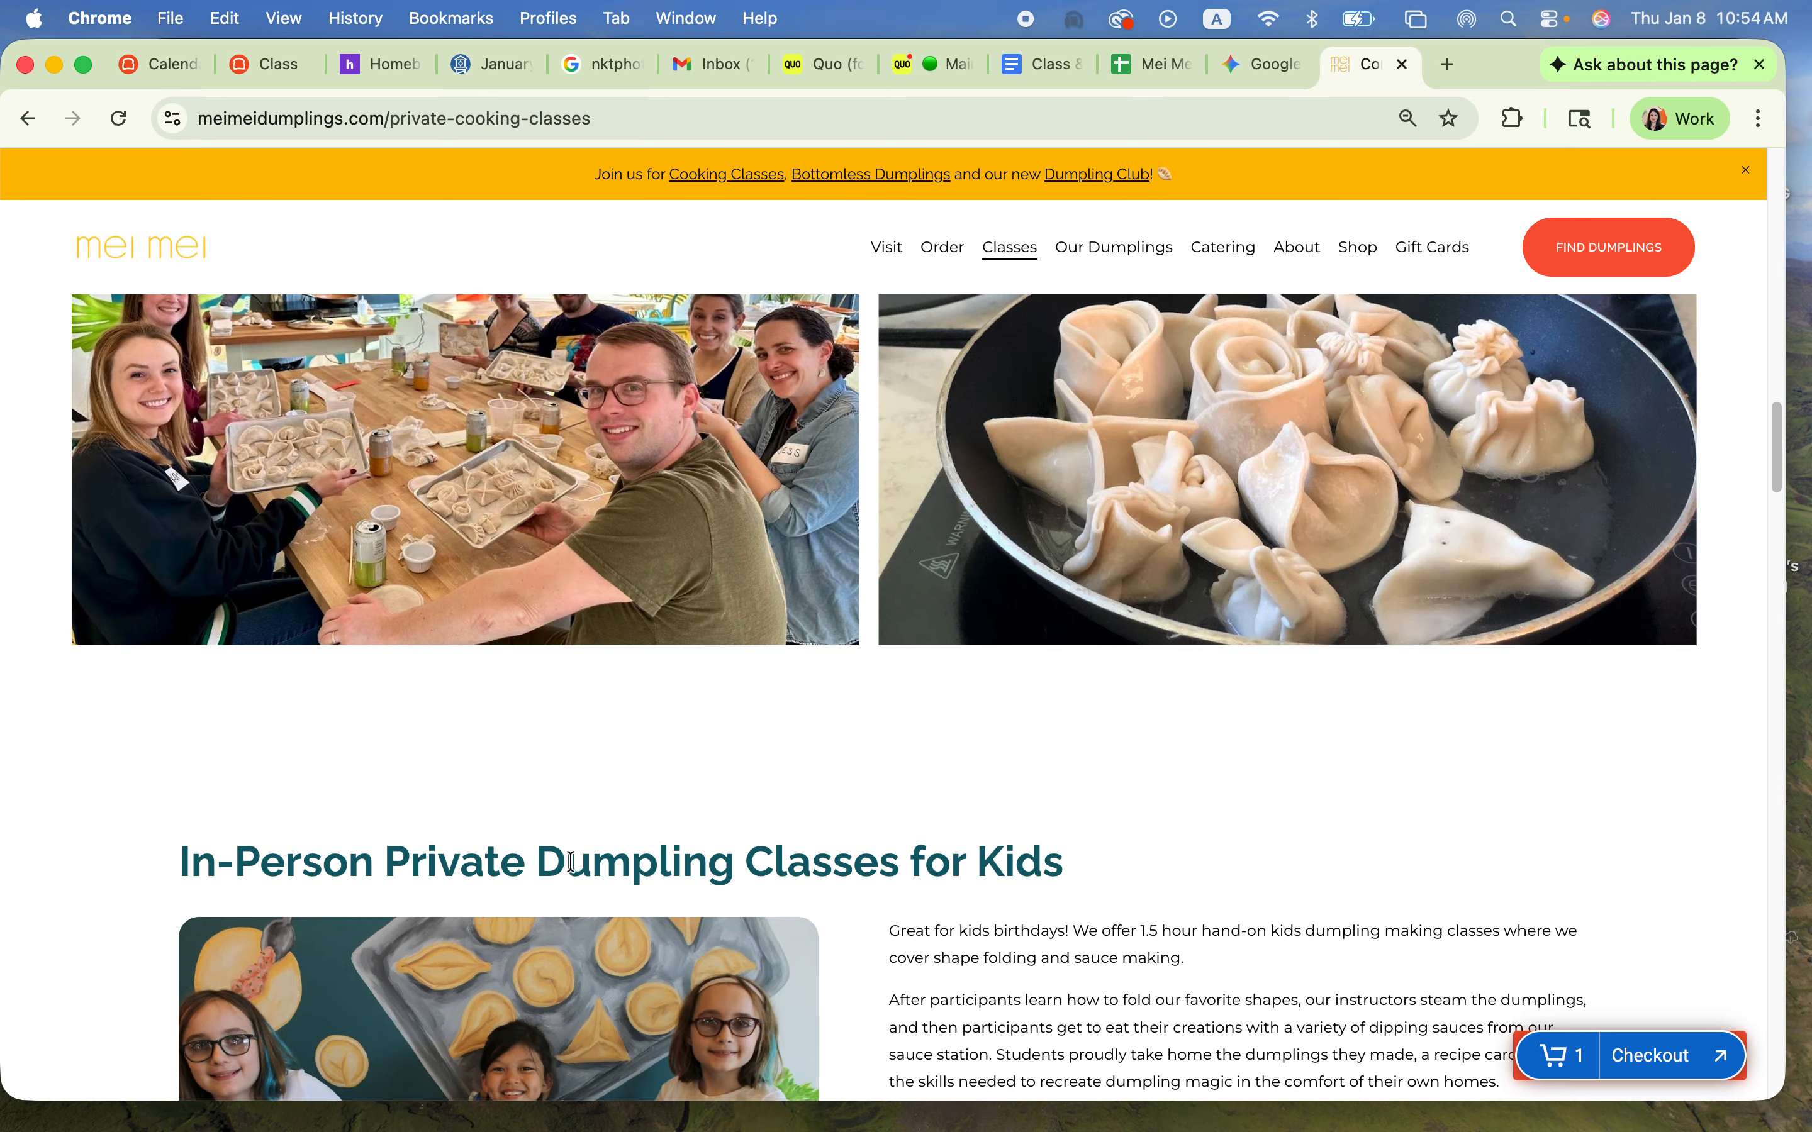
scroll(584, 892, down, 4)
scroll(599, 906, down, 3)
scroll(591, 877, up, 15)
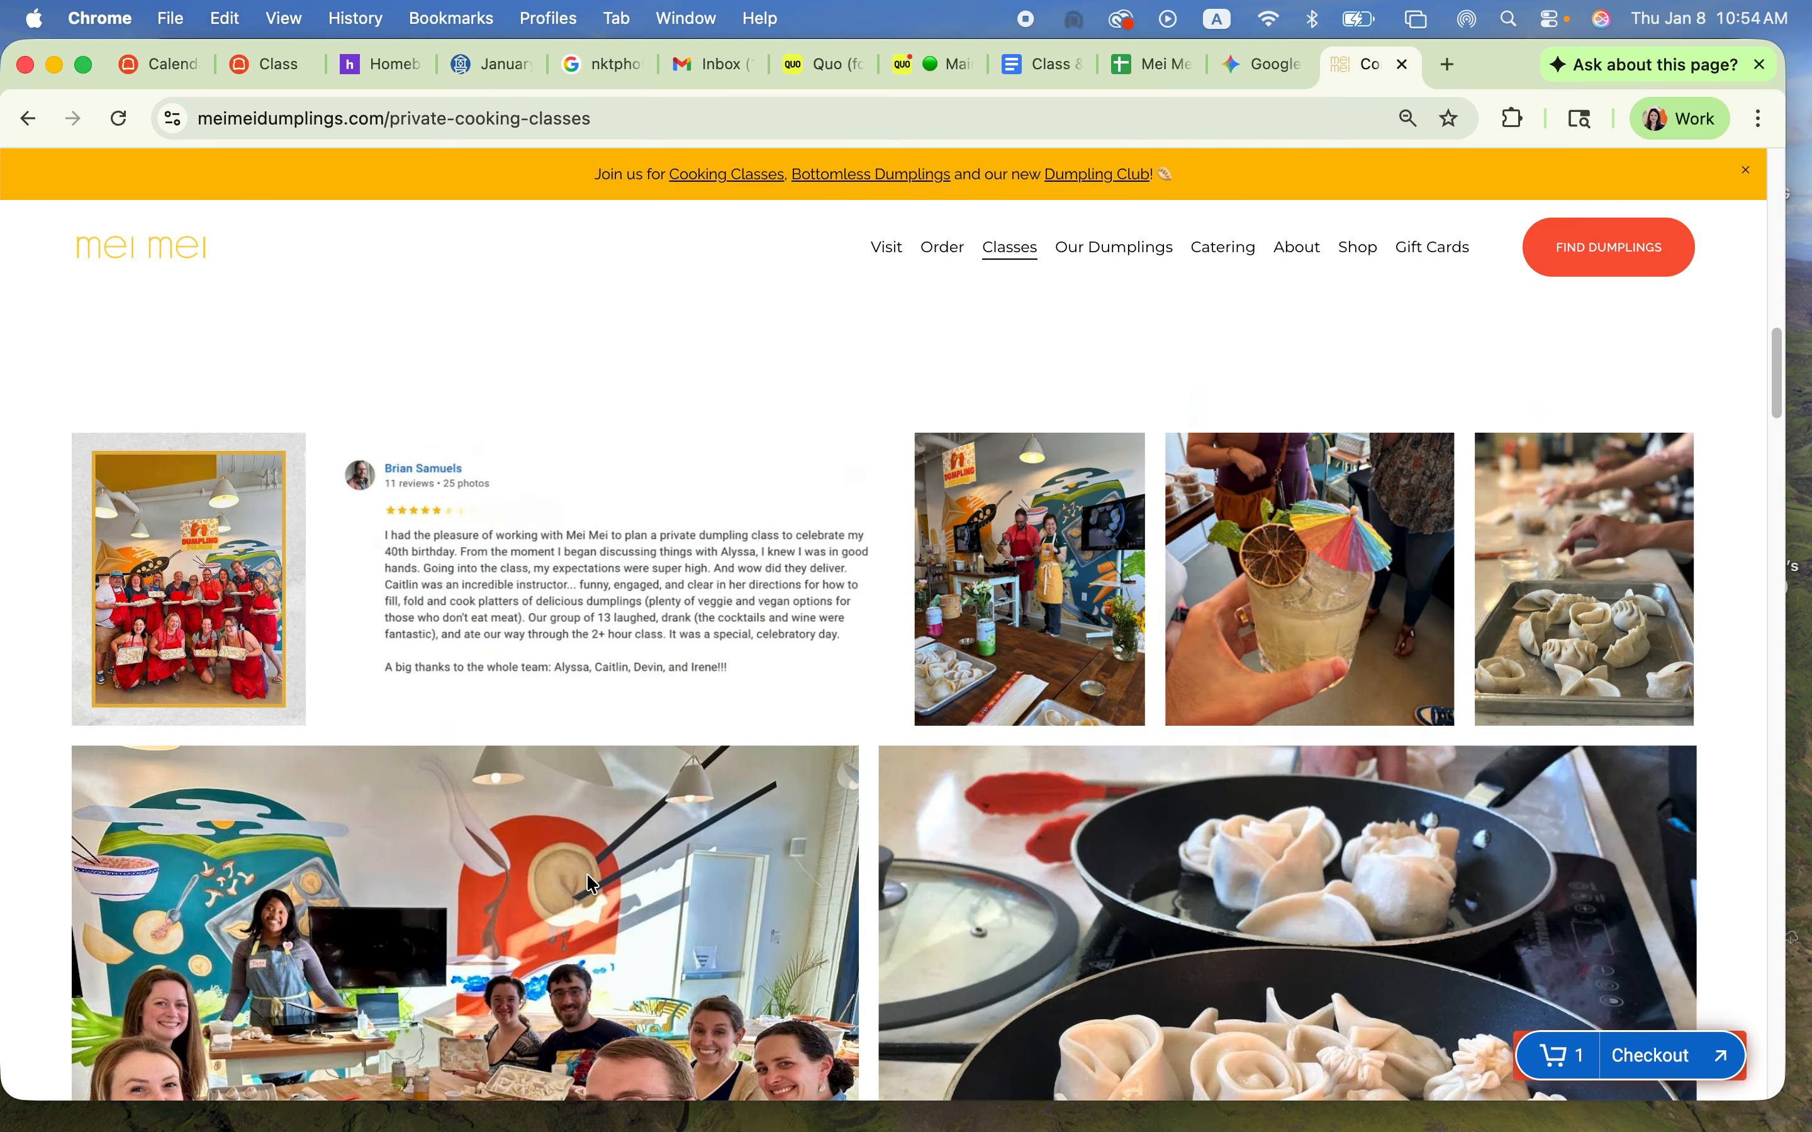
scroll(539, 865, up, 3)
scroll(495, 846, down, 12)
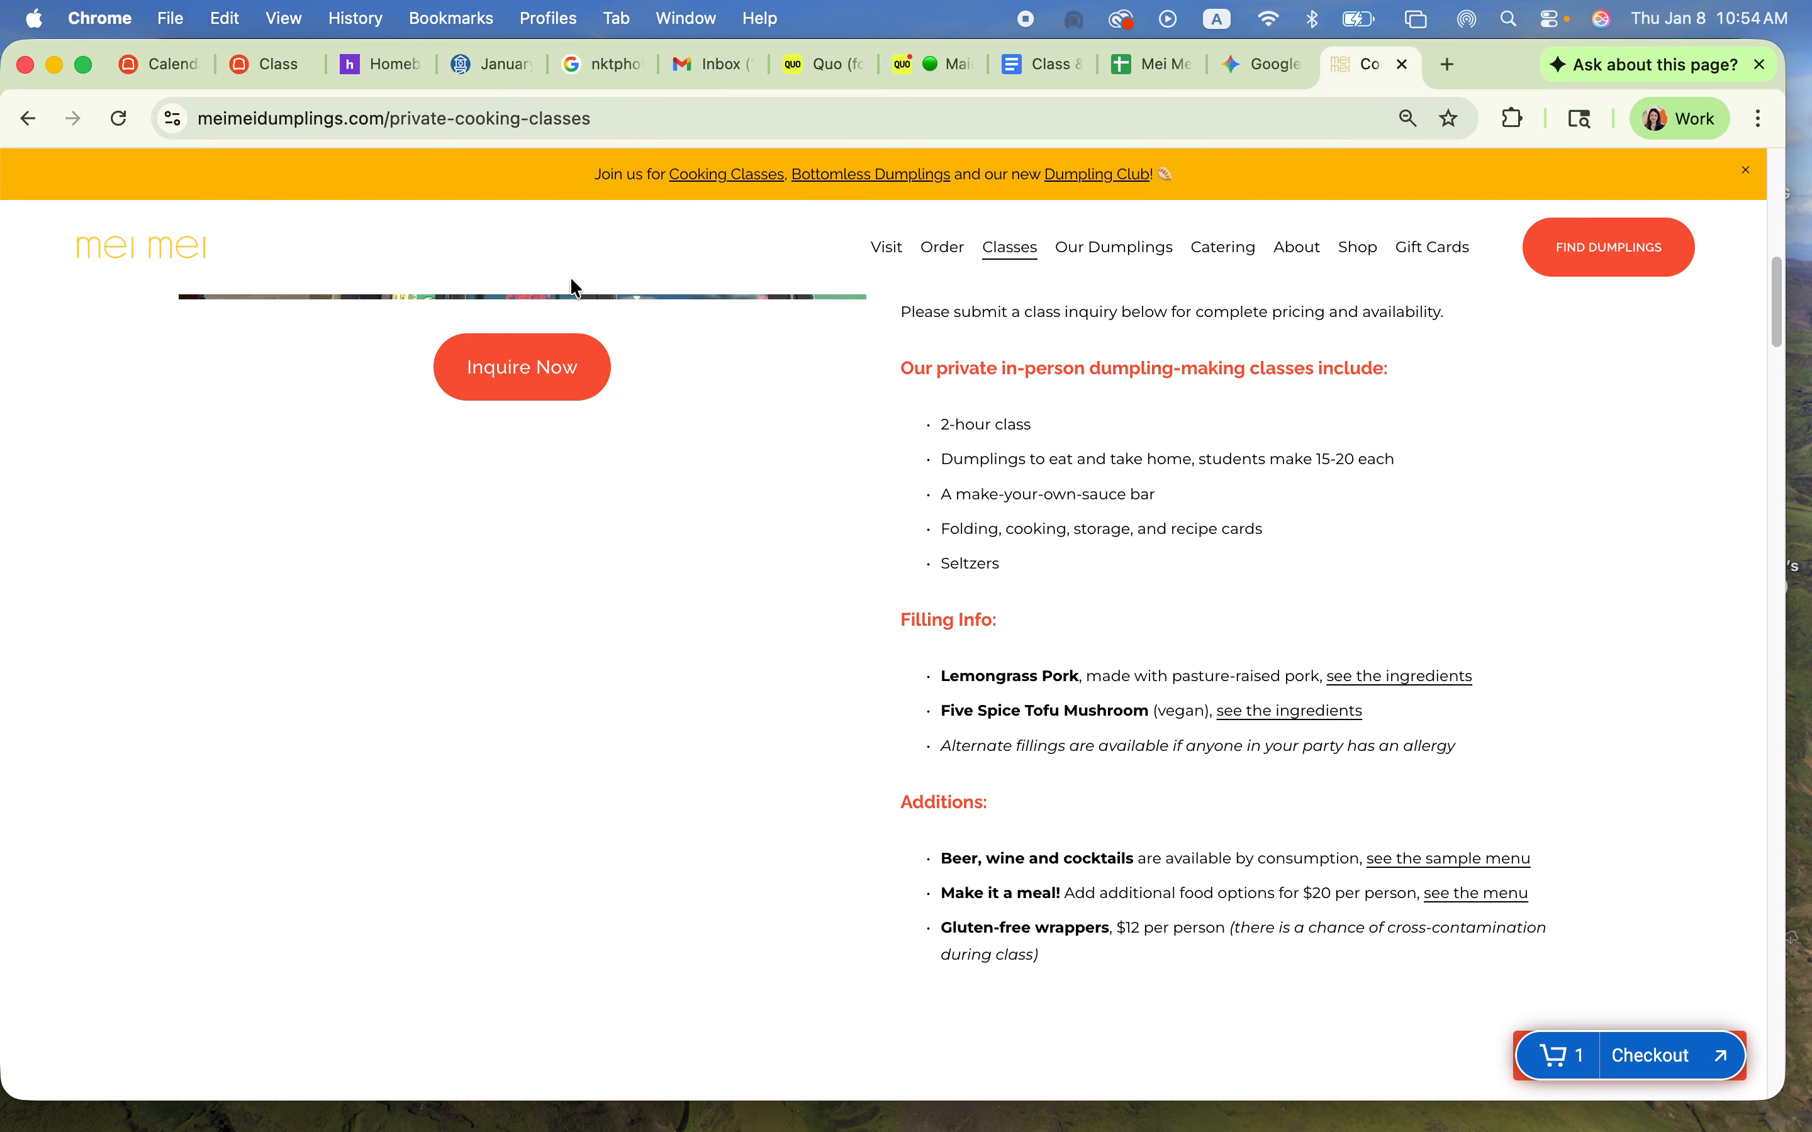
Step: Open the inquiry form for in-person private dumpling classes and examine its Class Inquiry fields
click(527, 367)
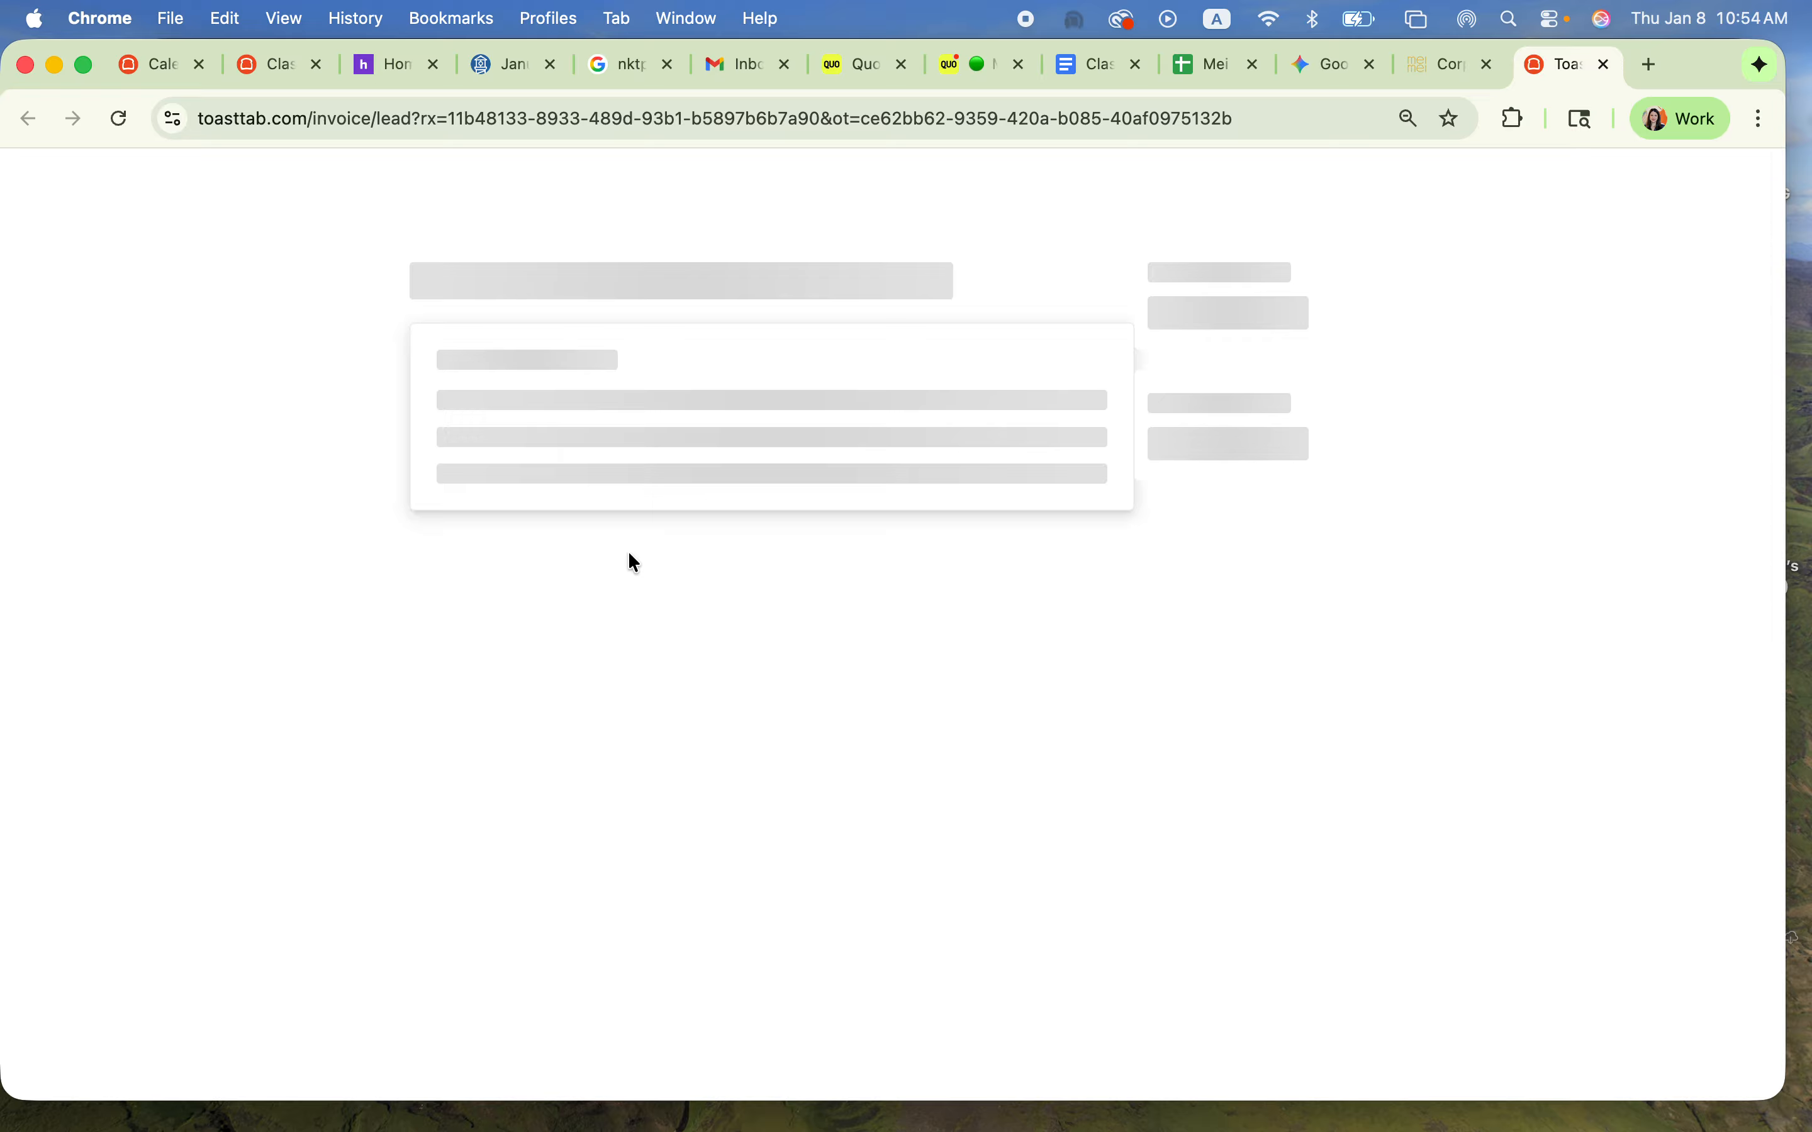
scroll(721, 912, down, 2)
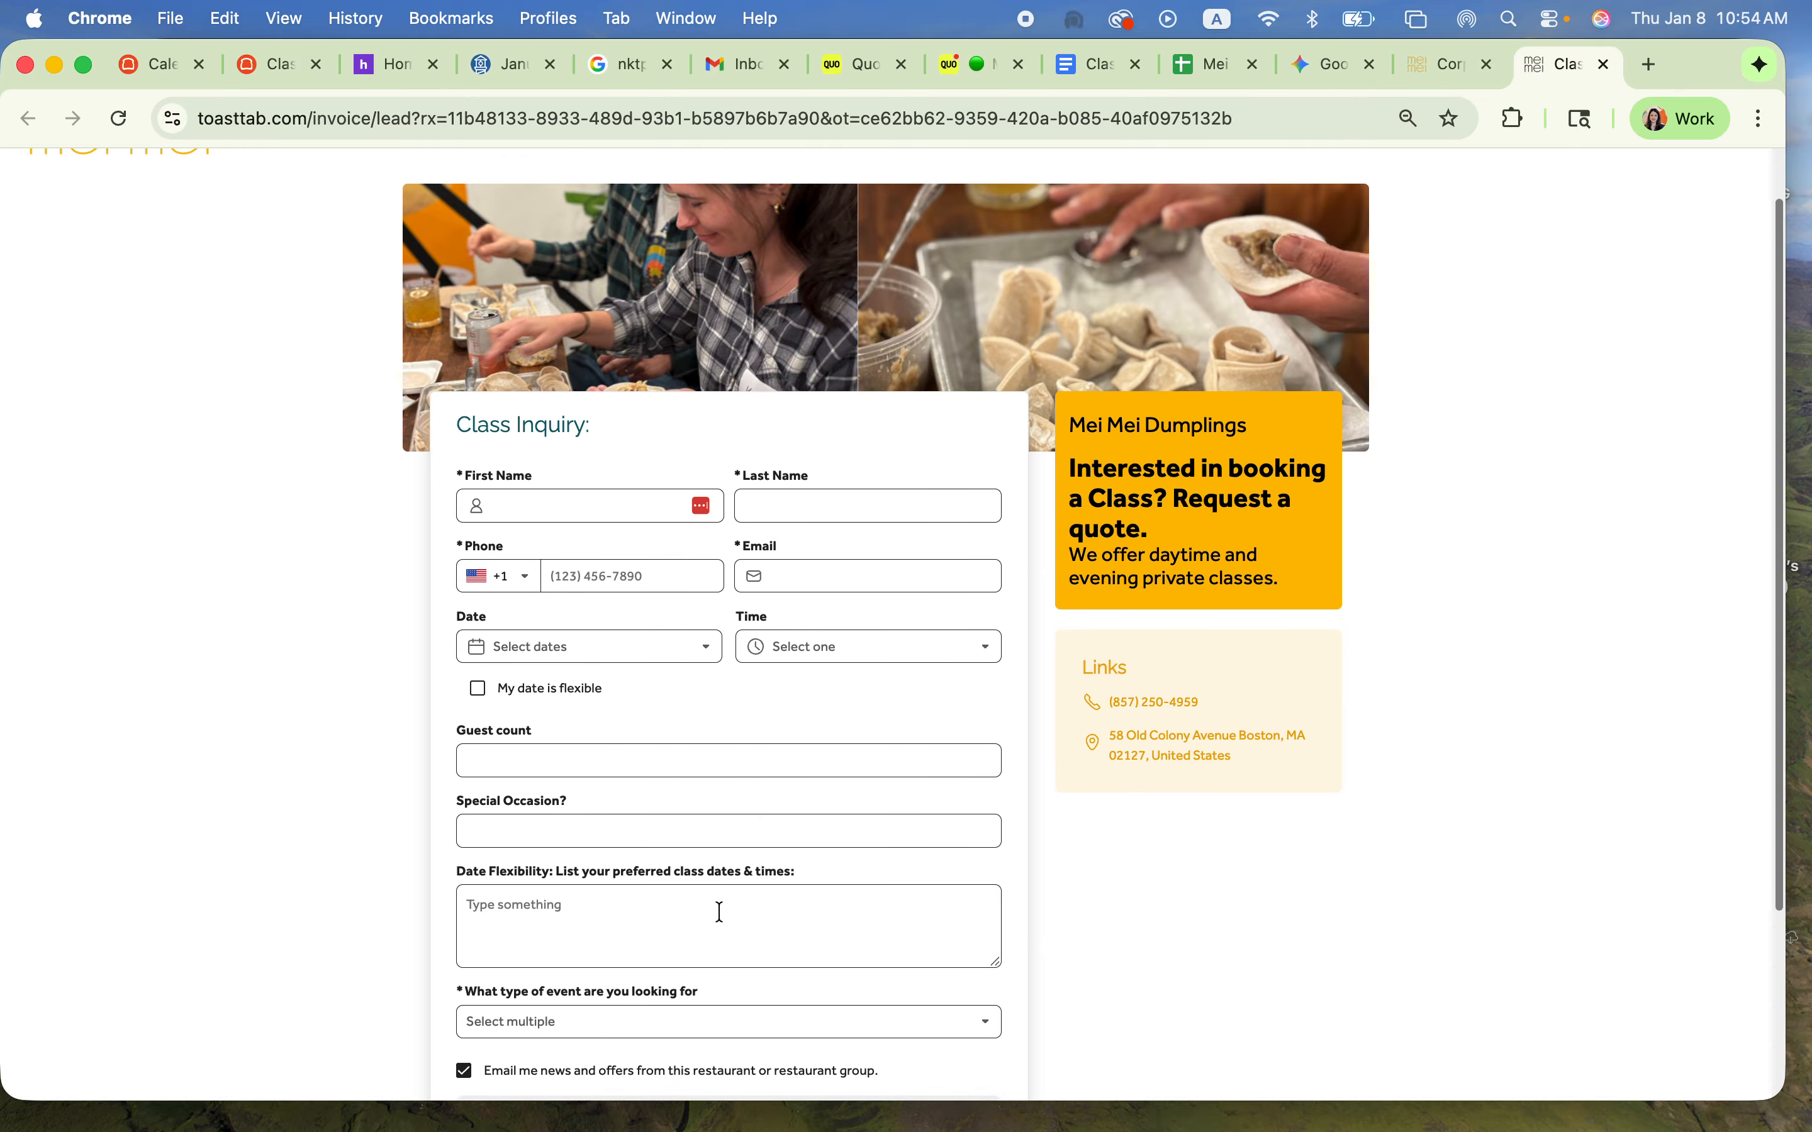
scroll(720, 913, down, 3)
Step: Return to the Class order type in Toast and review its lead form branding, links and contract sections
click(1452, 67)
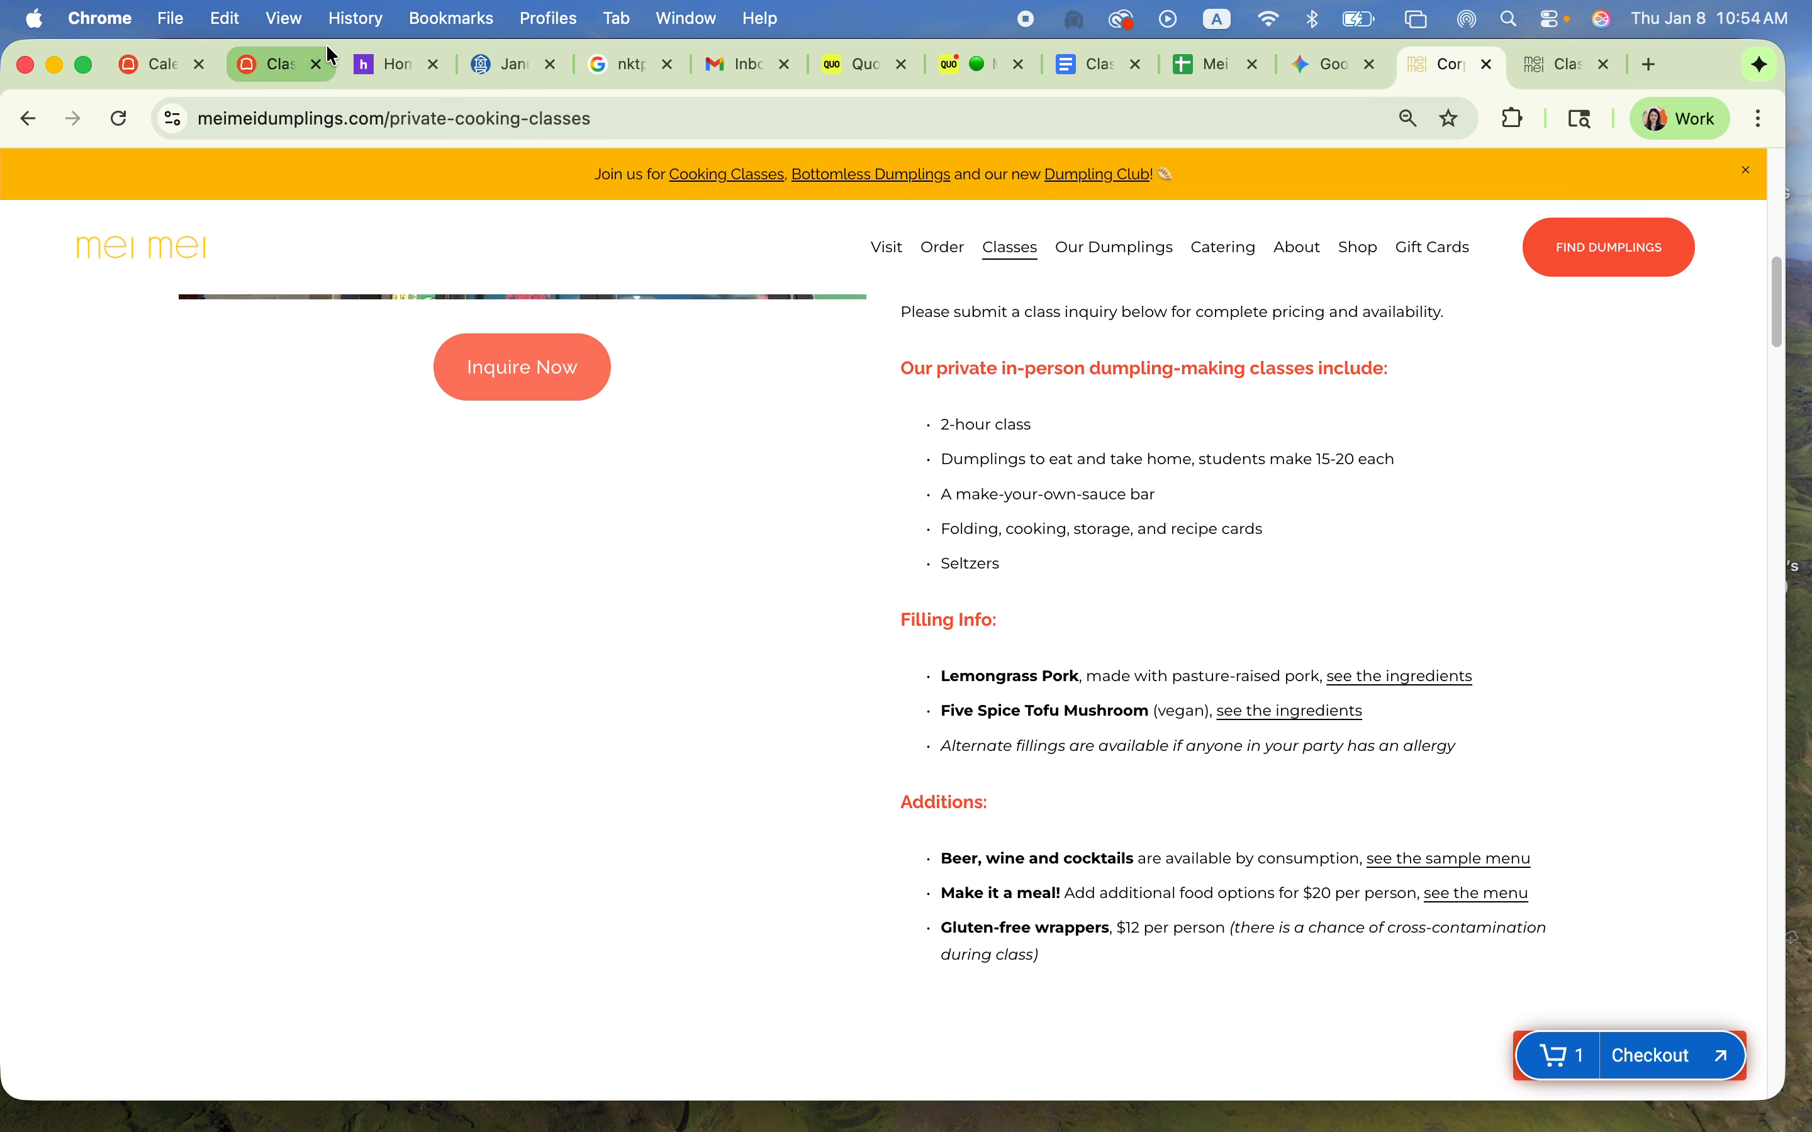
click(280, 63)
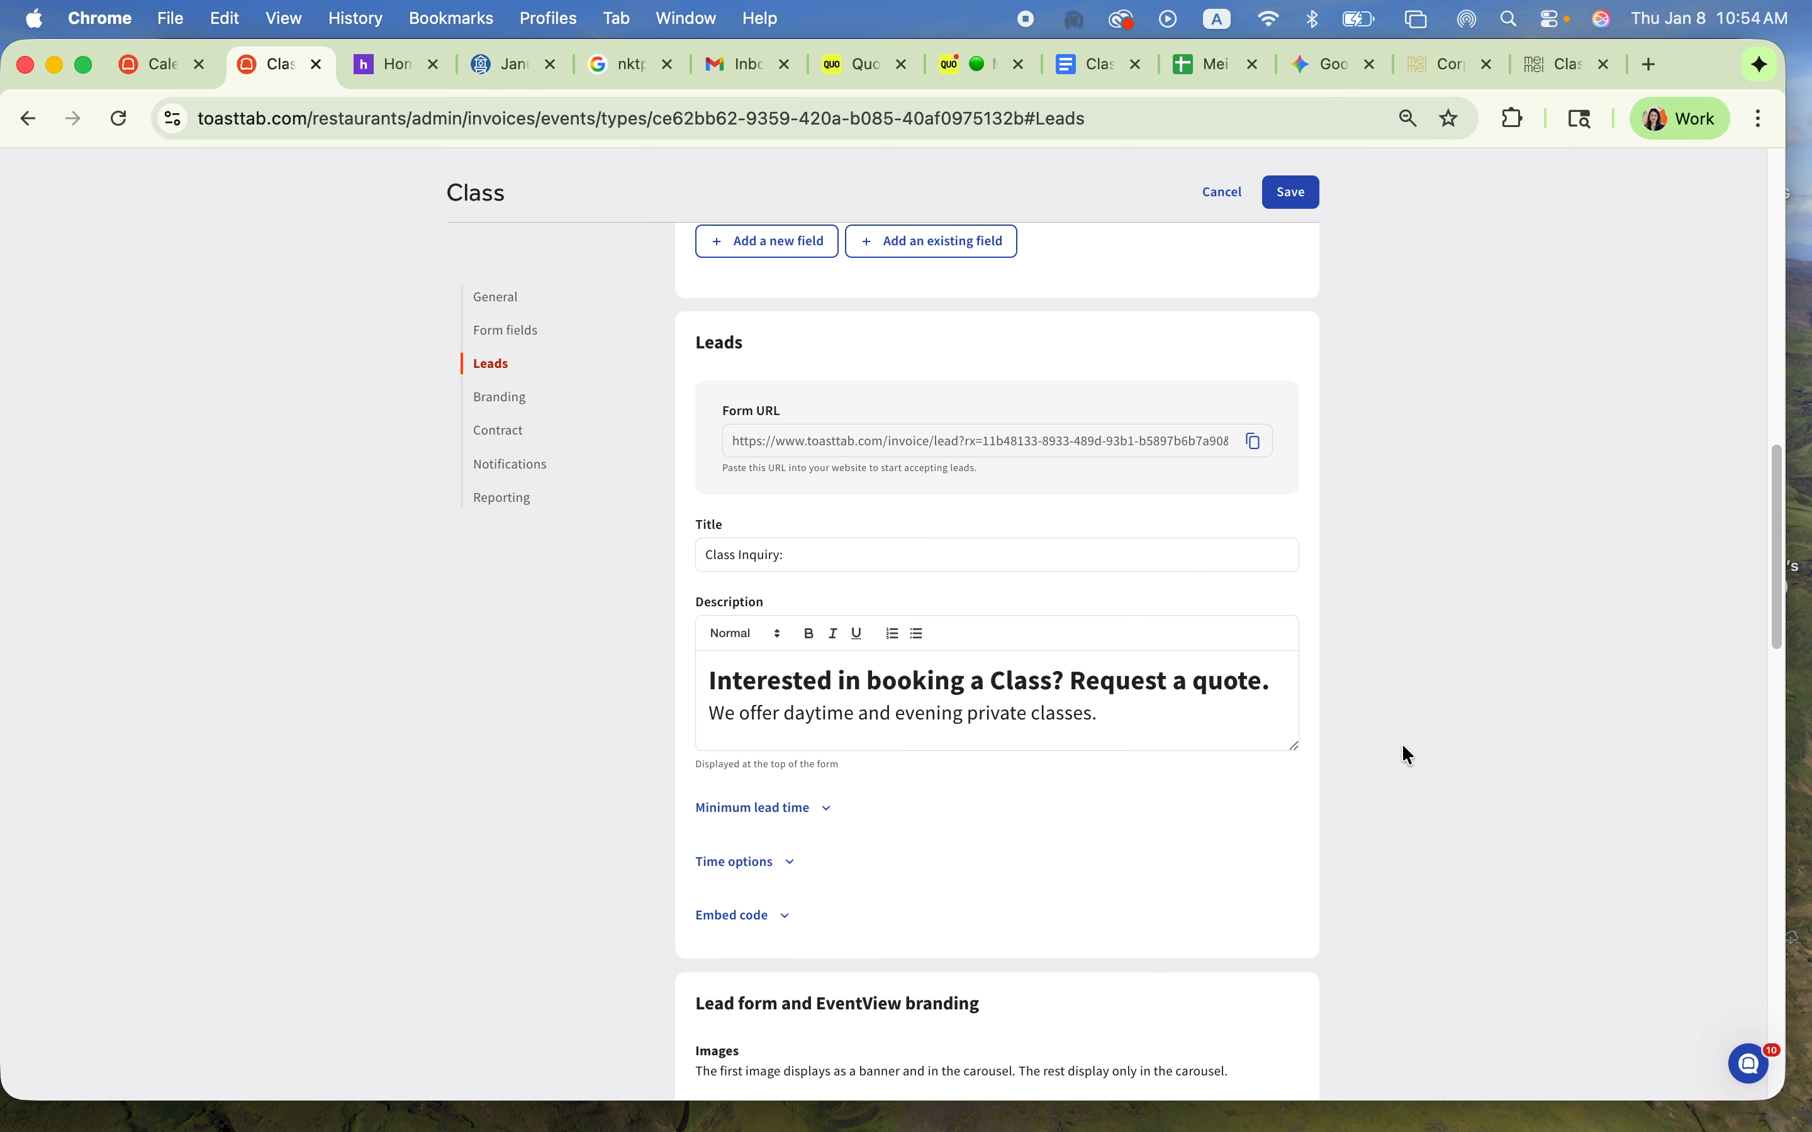
scroll(1408, 755, down, 4)
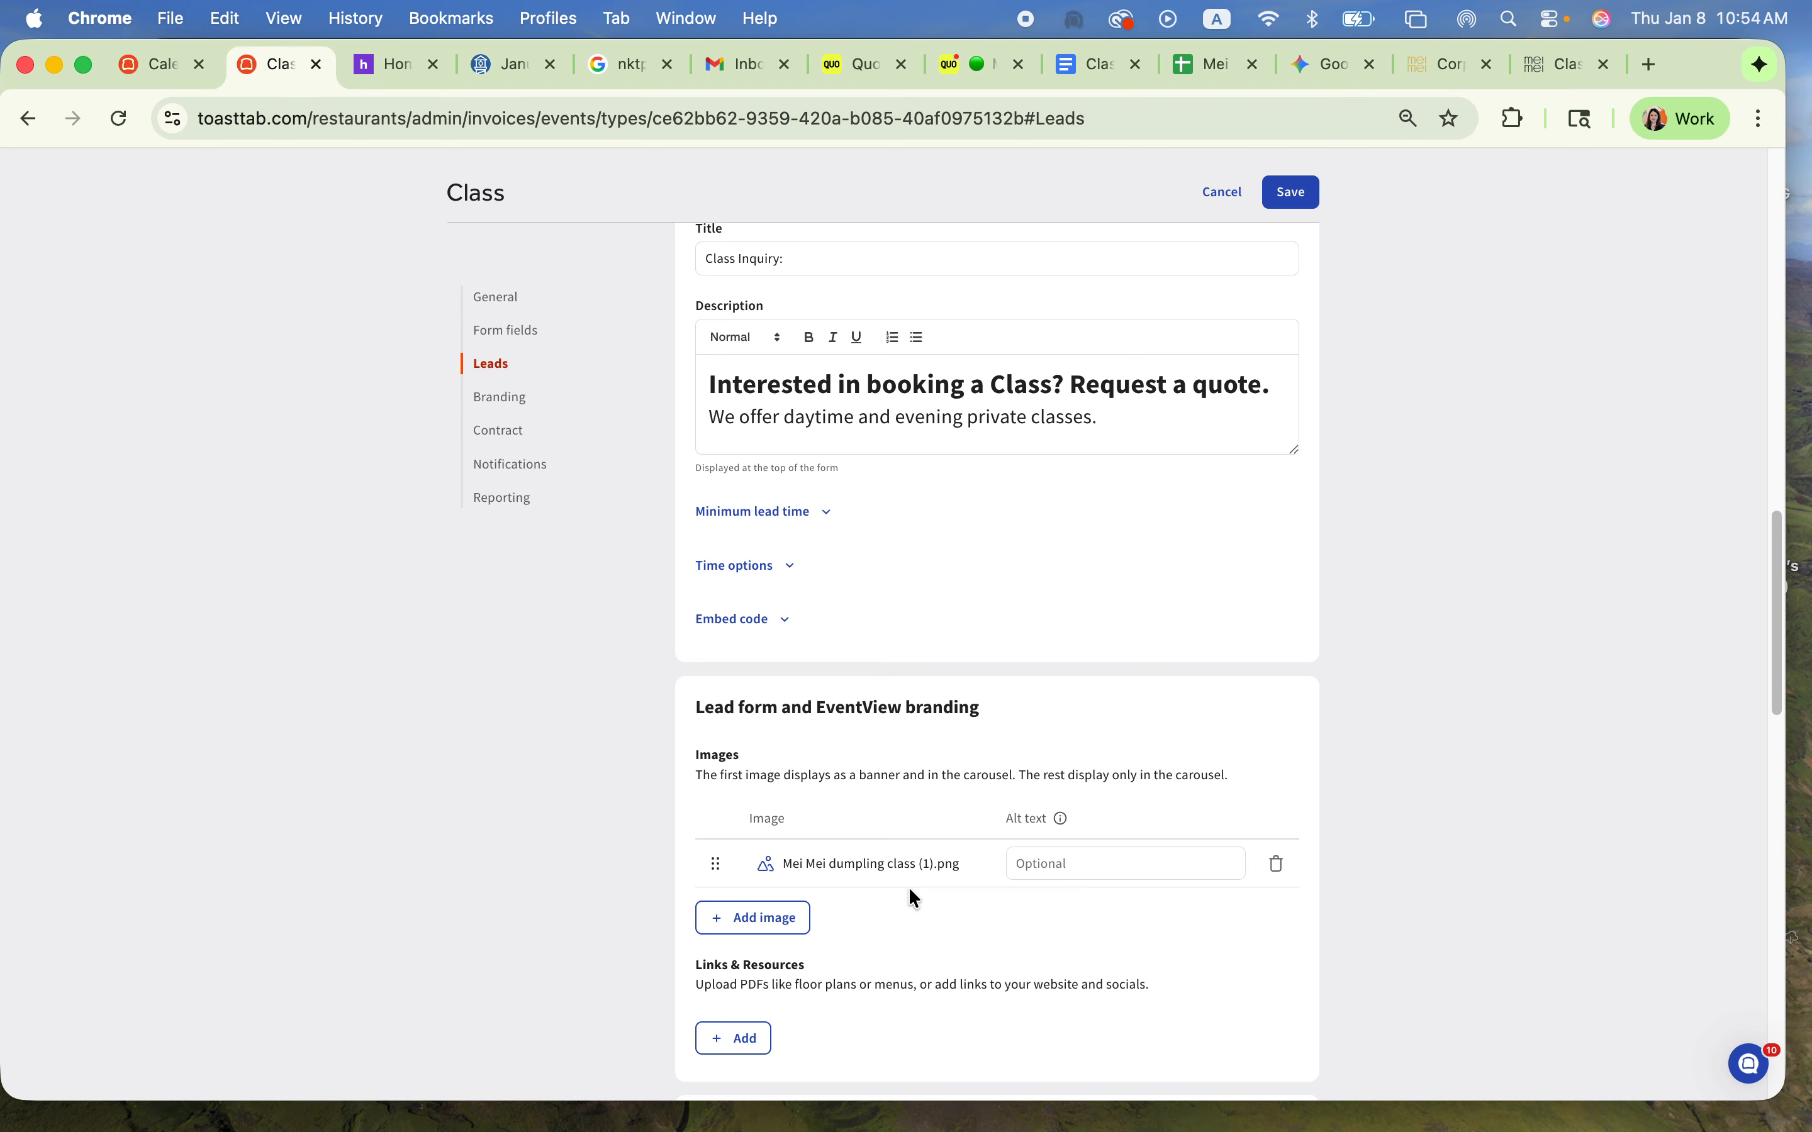
scroll(885, 906, down, 6)
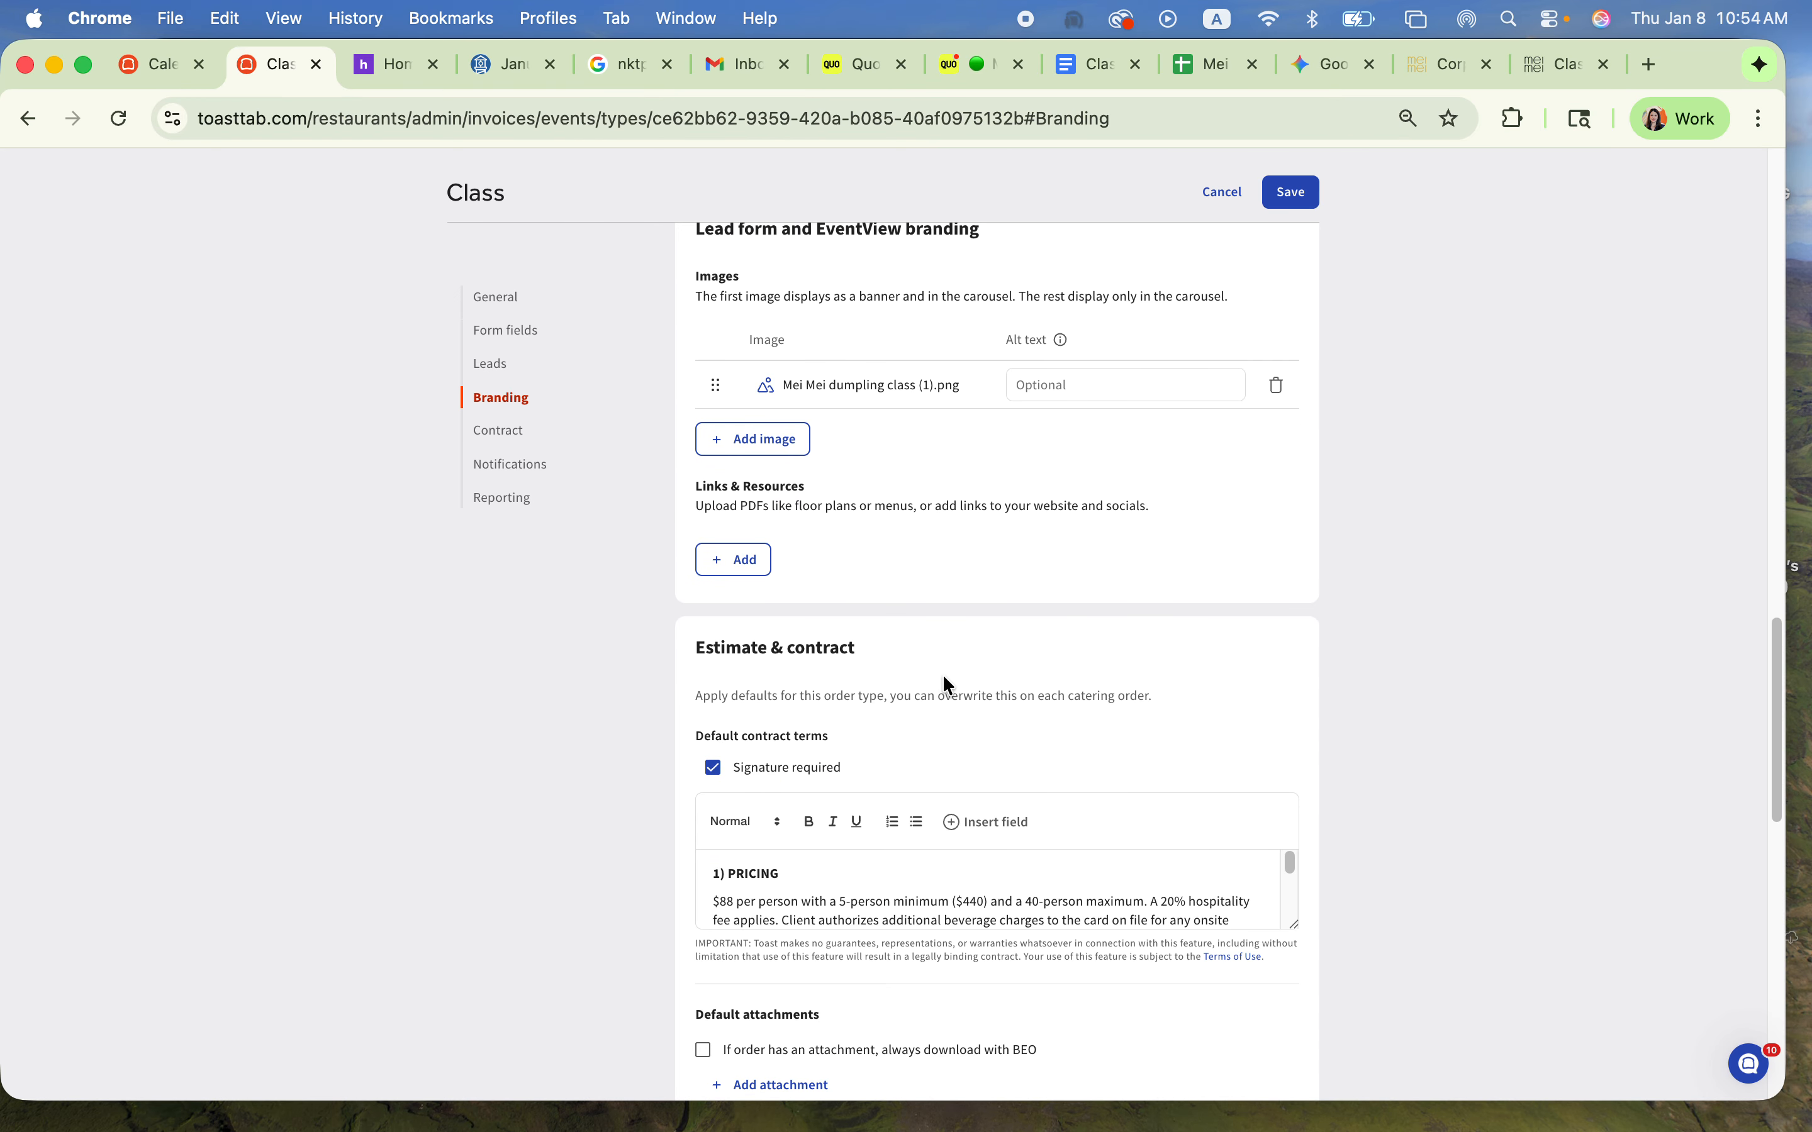
scroll(1621, 789, down, 3)
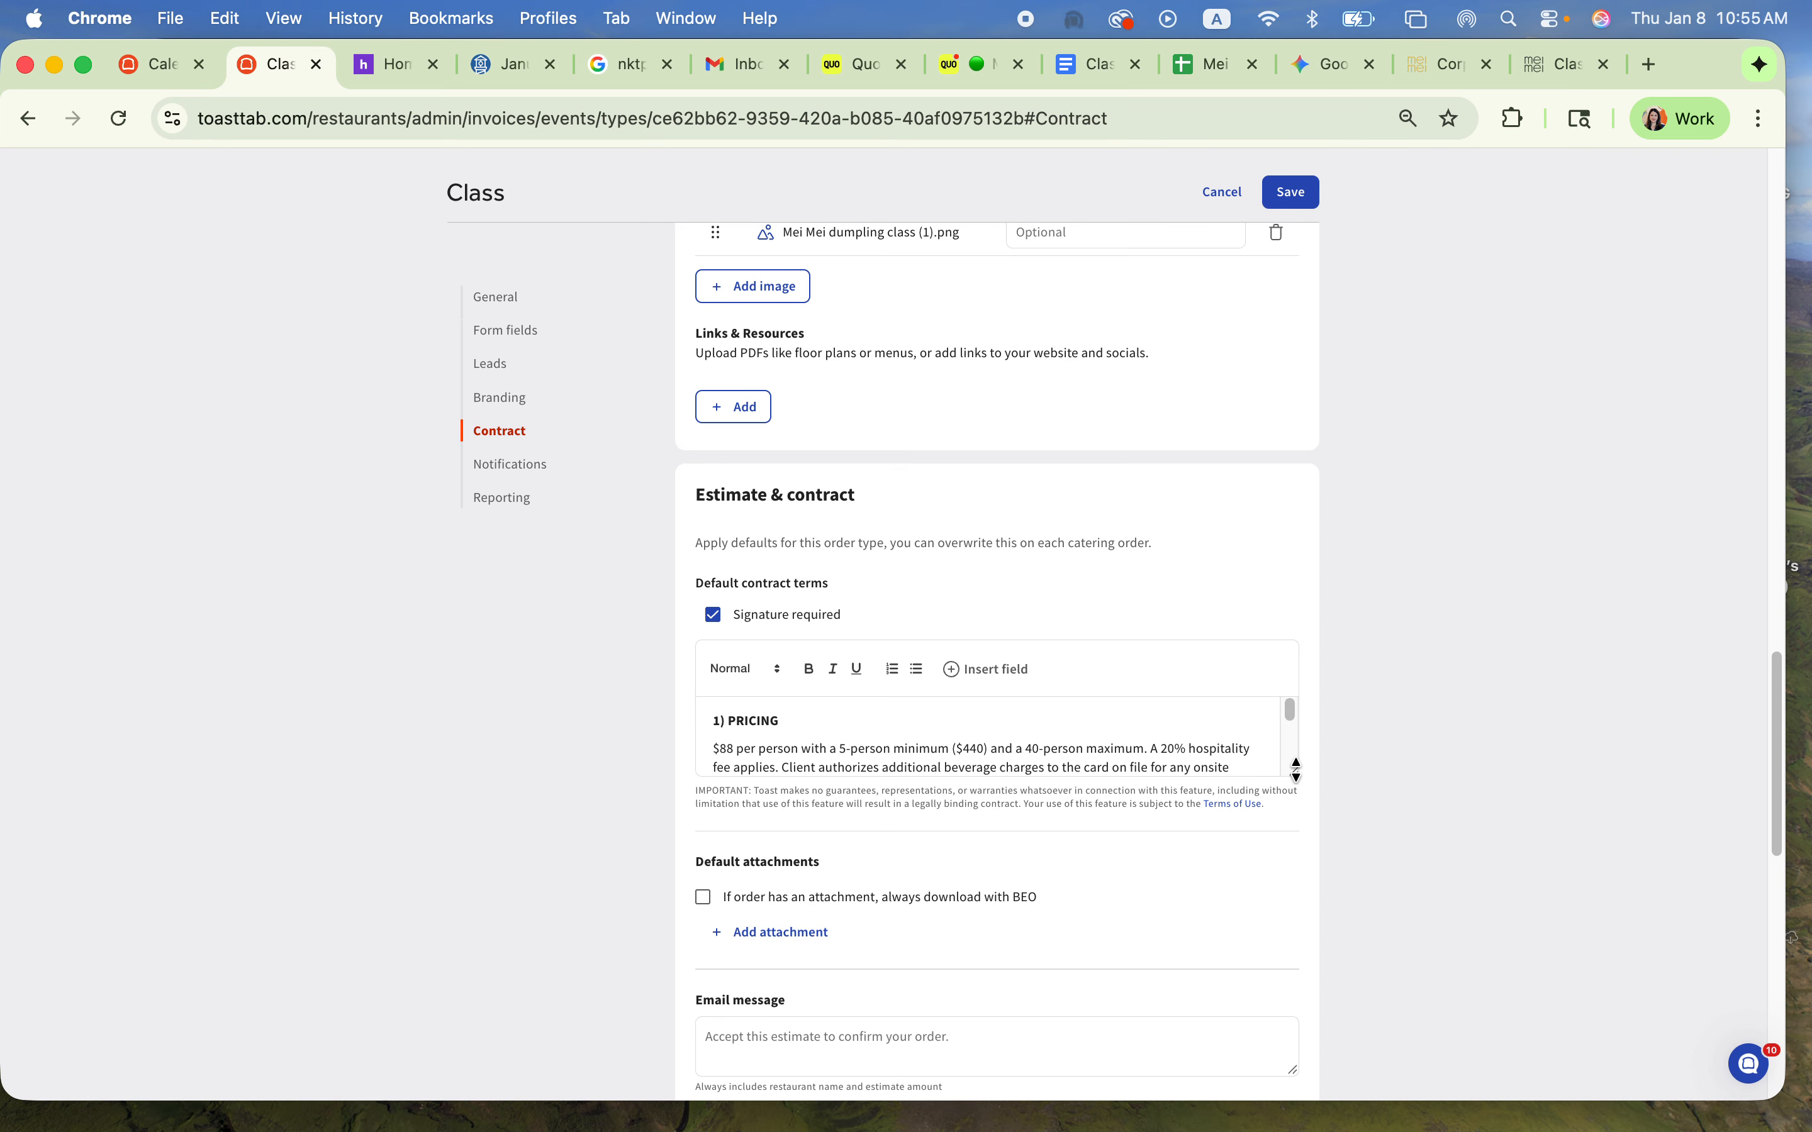
Step: Enlarge the Class order type's default contract terms box and read the terms from Pricing to Liability & Indemnification
drag(1296, 769, 1296, 1042)
scroll(1047, 800, up, 5)
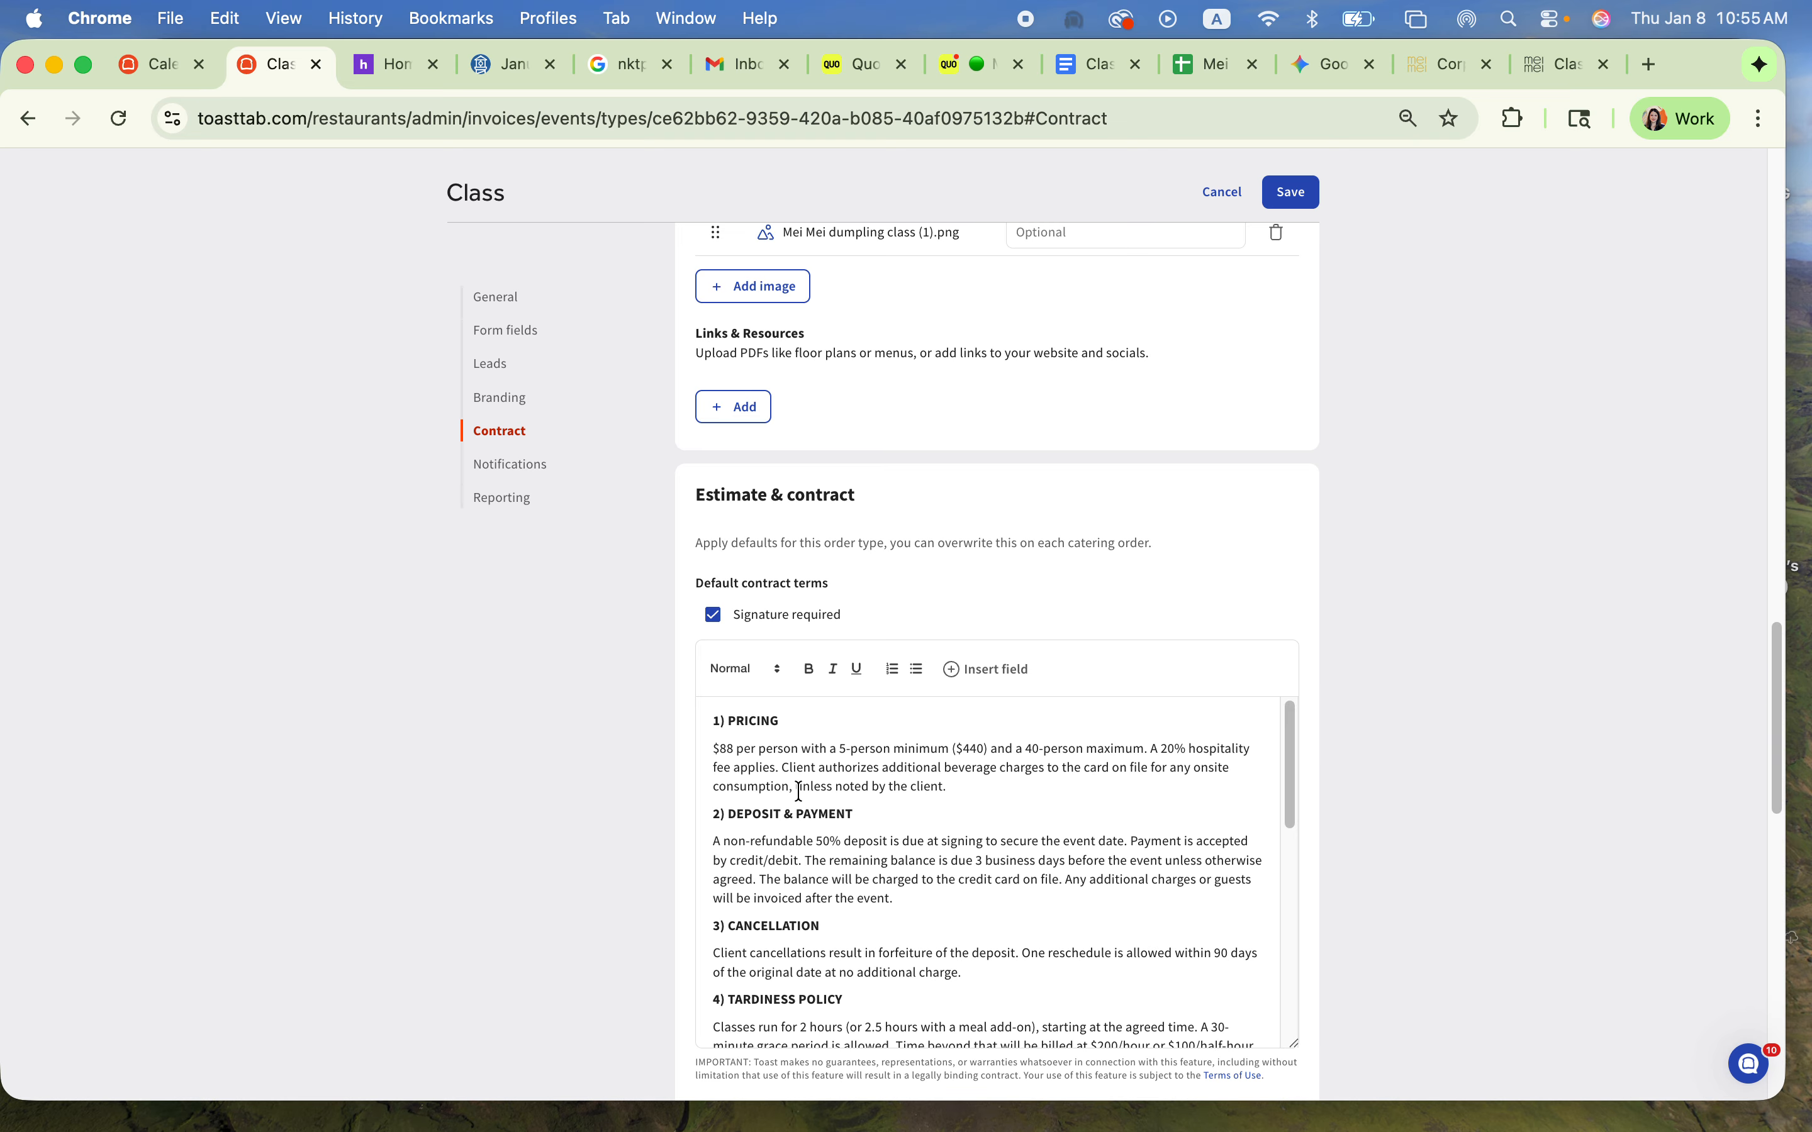
scroll(801, 932, down, 10)
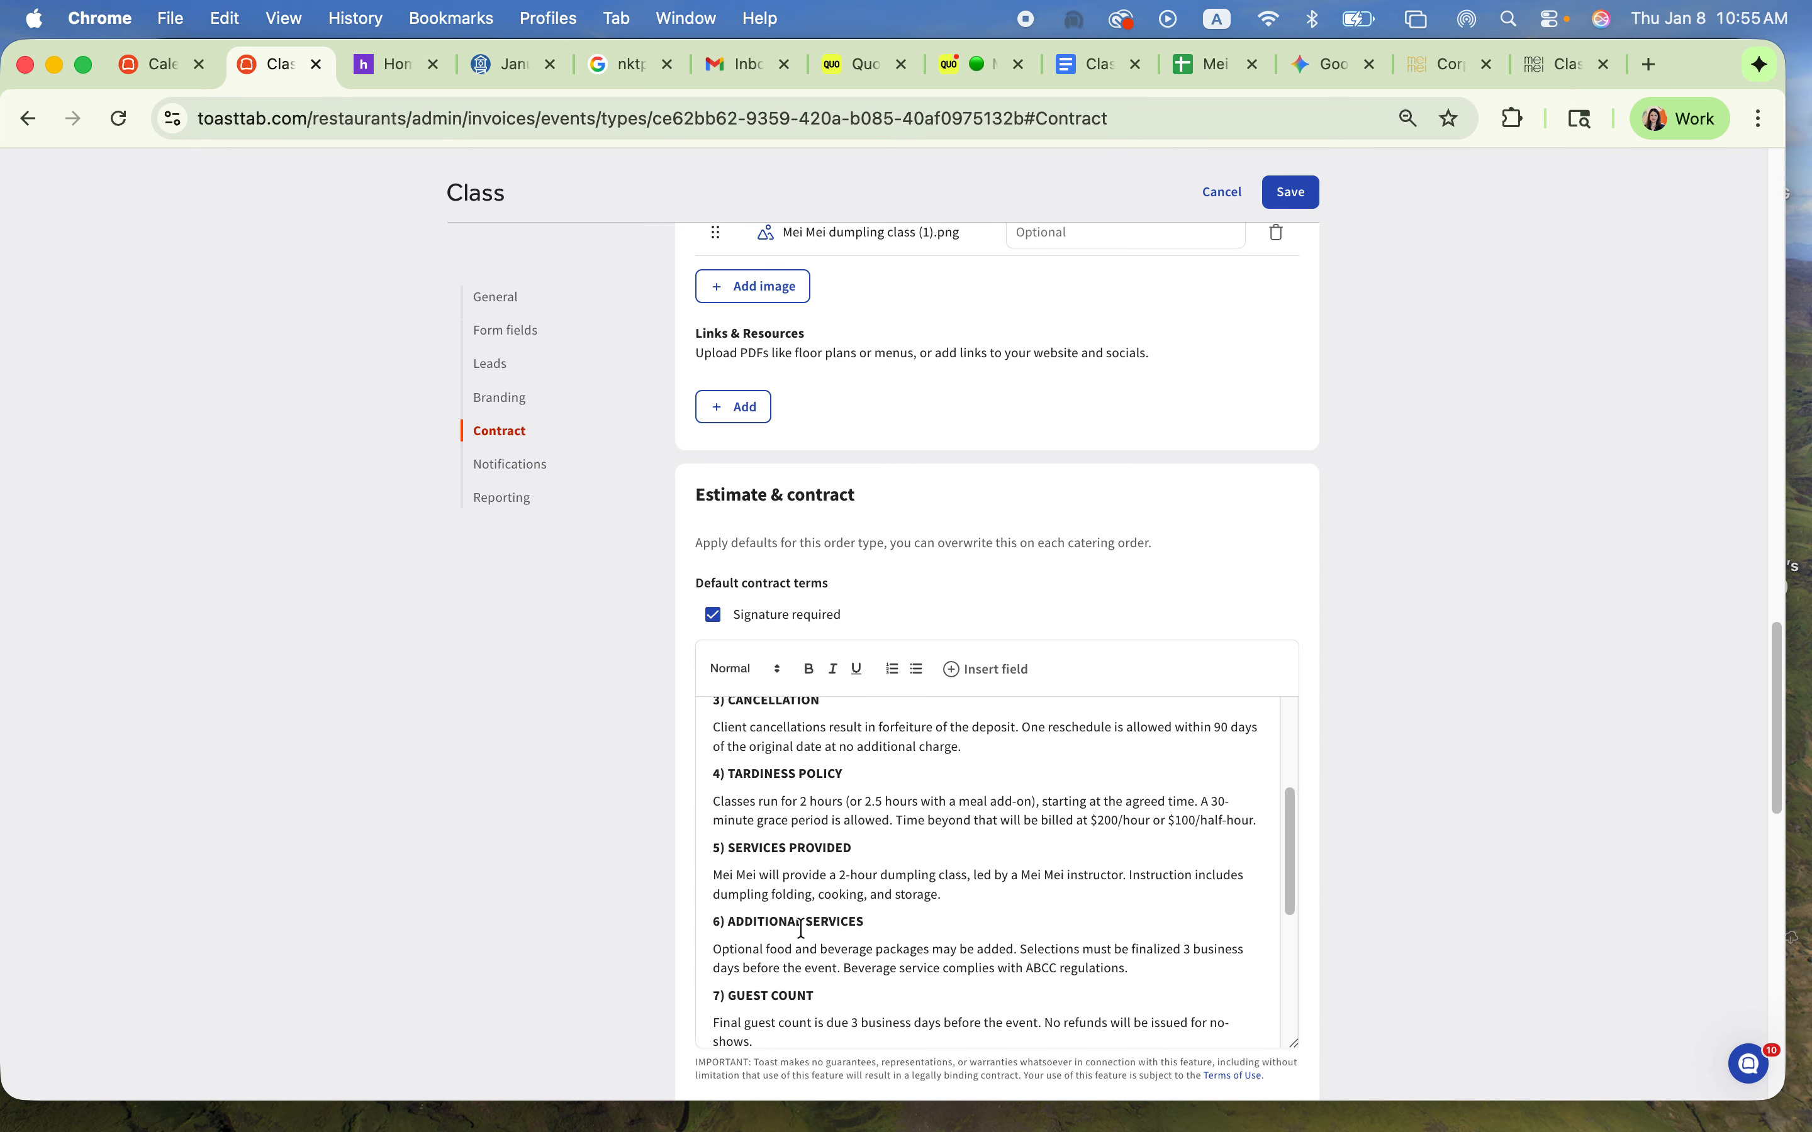
scroll(801, 933, down, 5)
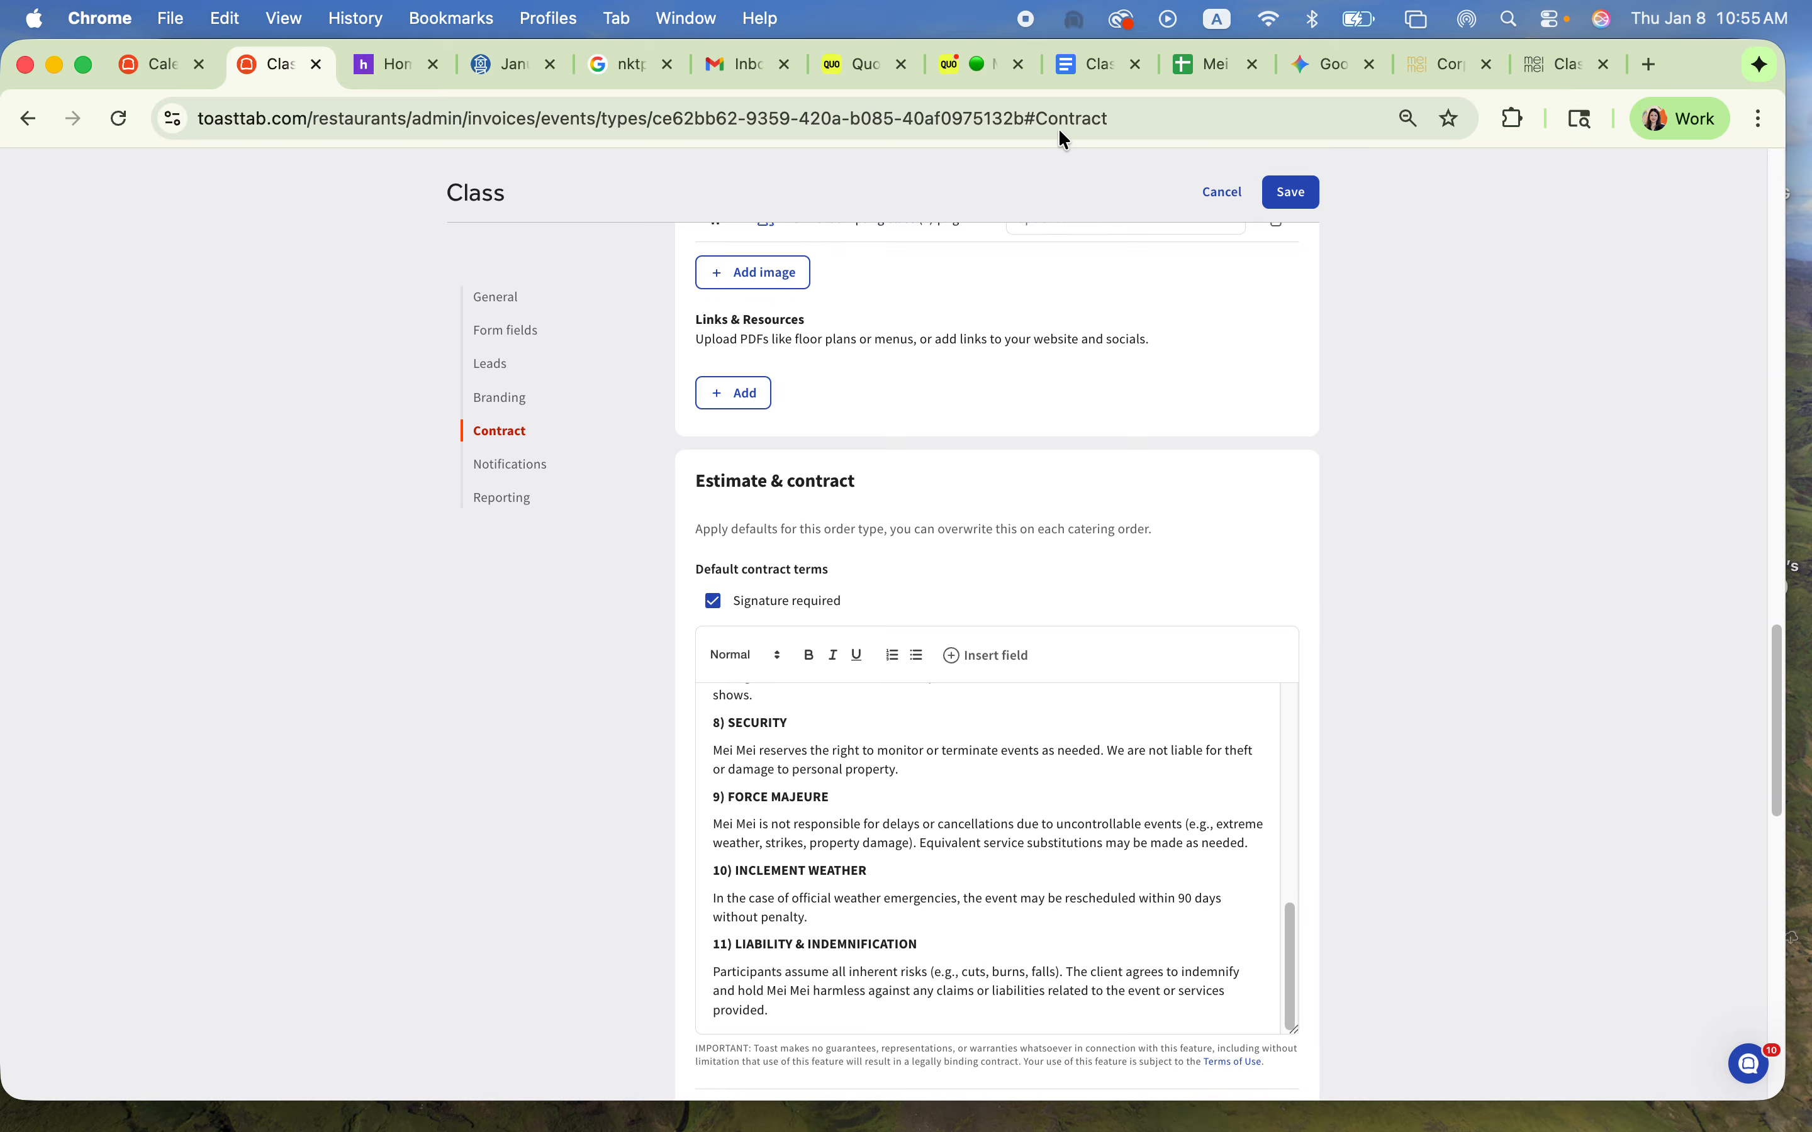
click(917, 789)
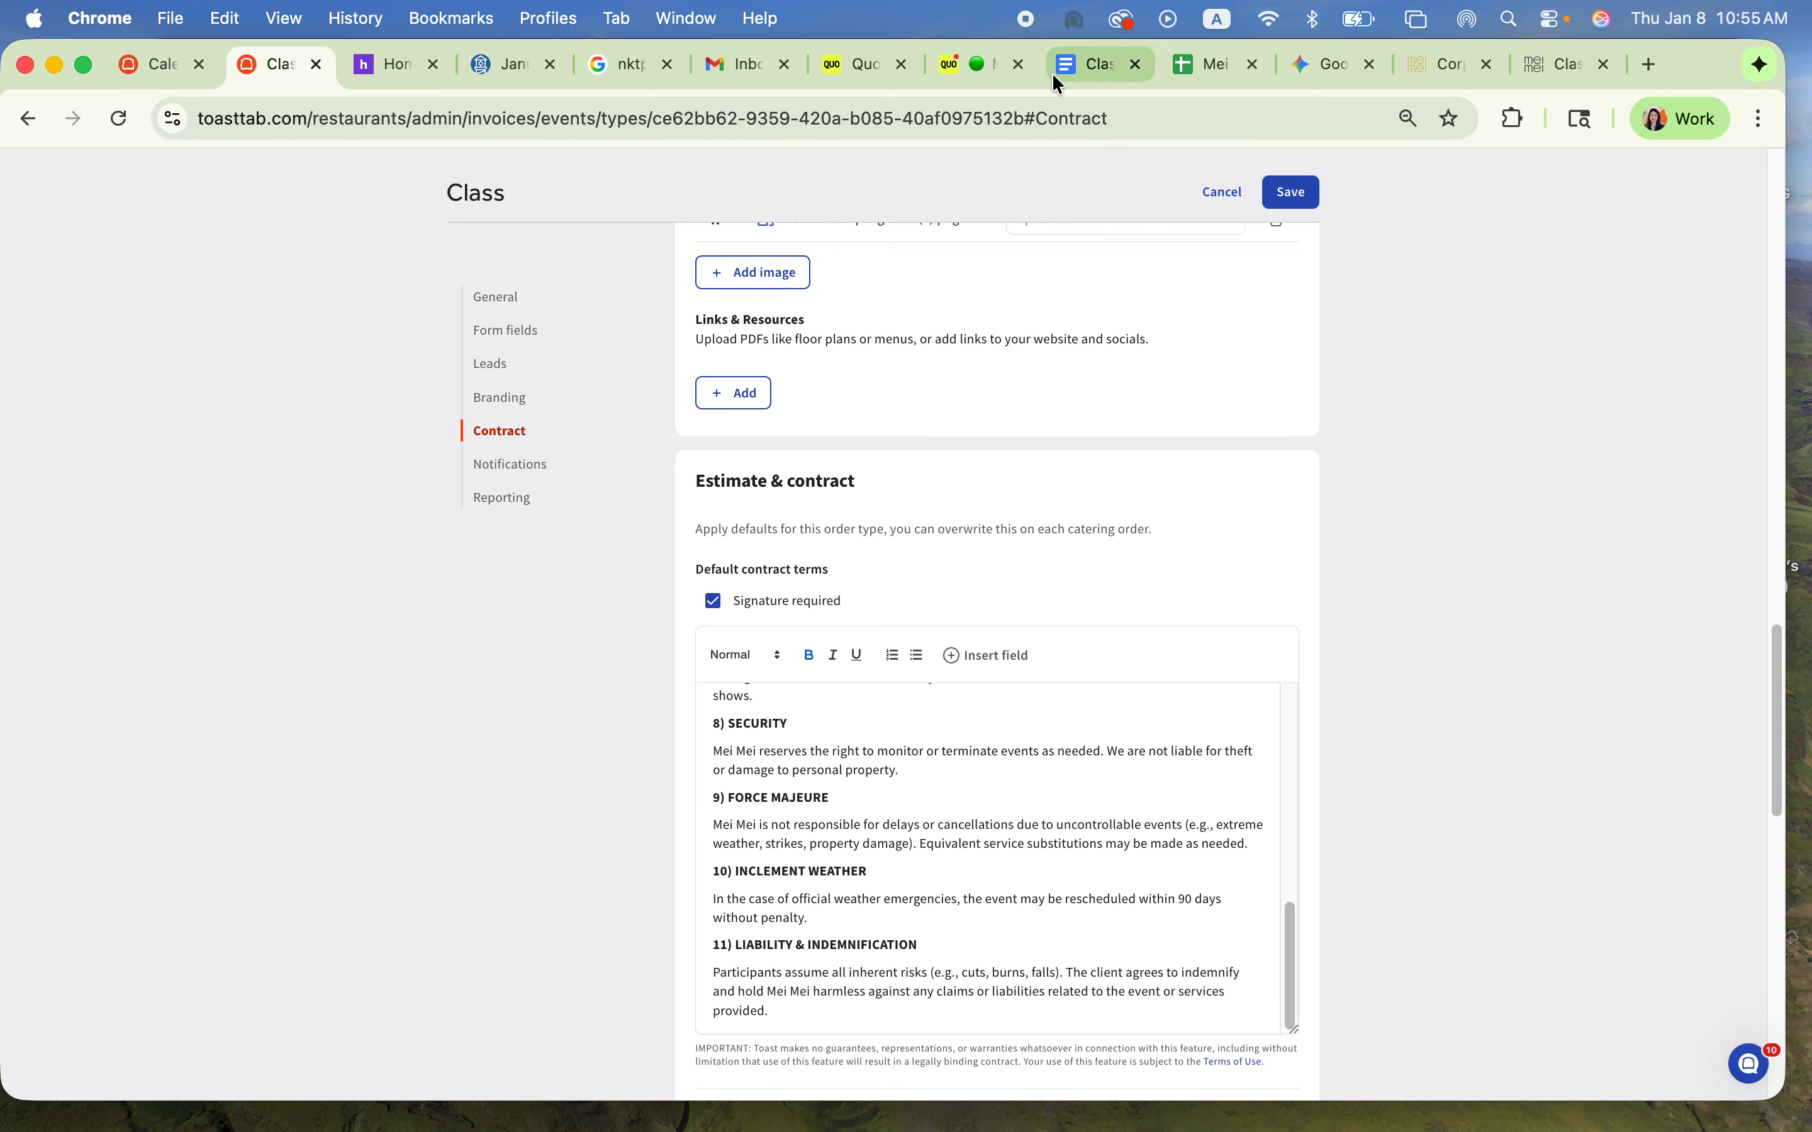
Step: Load Gmail in the tab holding the Class & Event Slack Updates document and open Google Drive from it
click(1094, 65)
click(1011, 109)
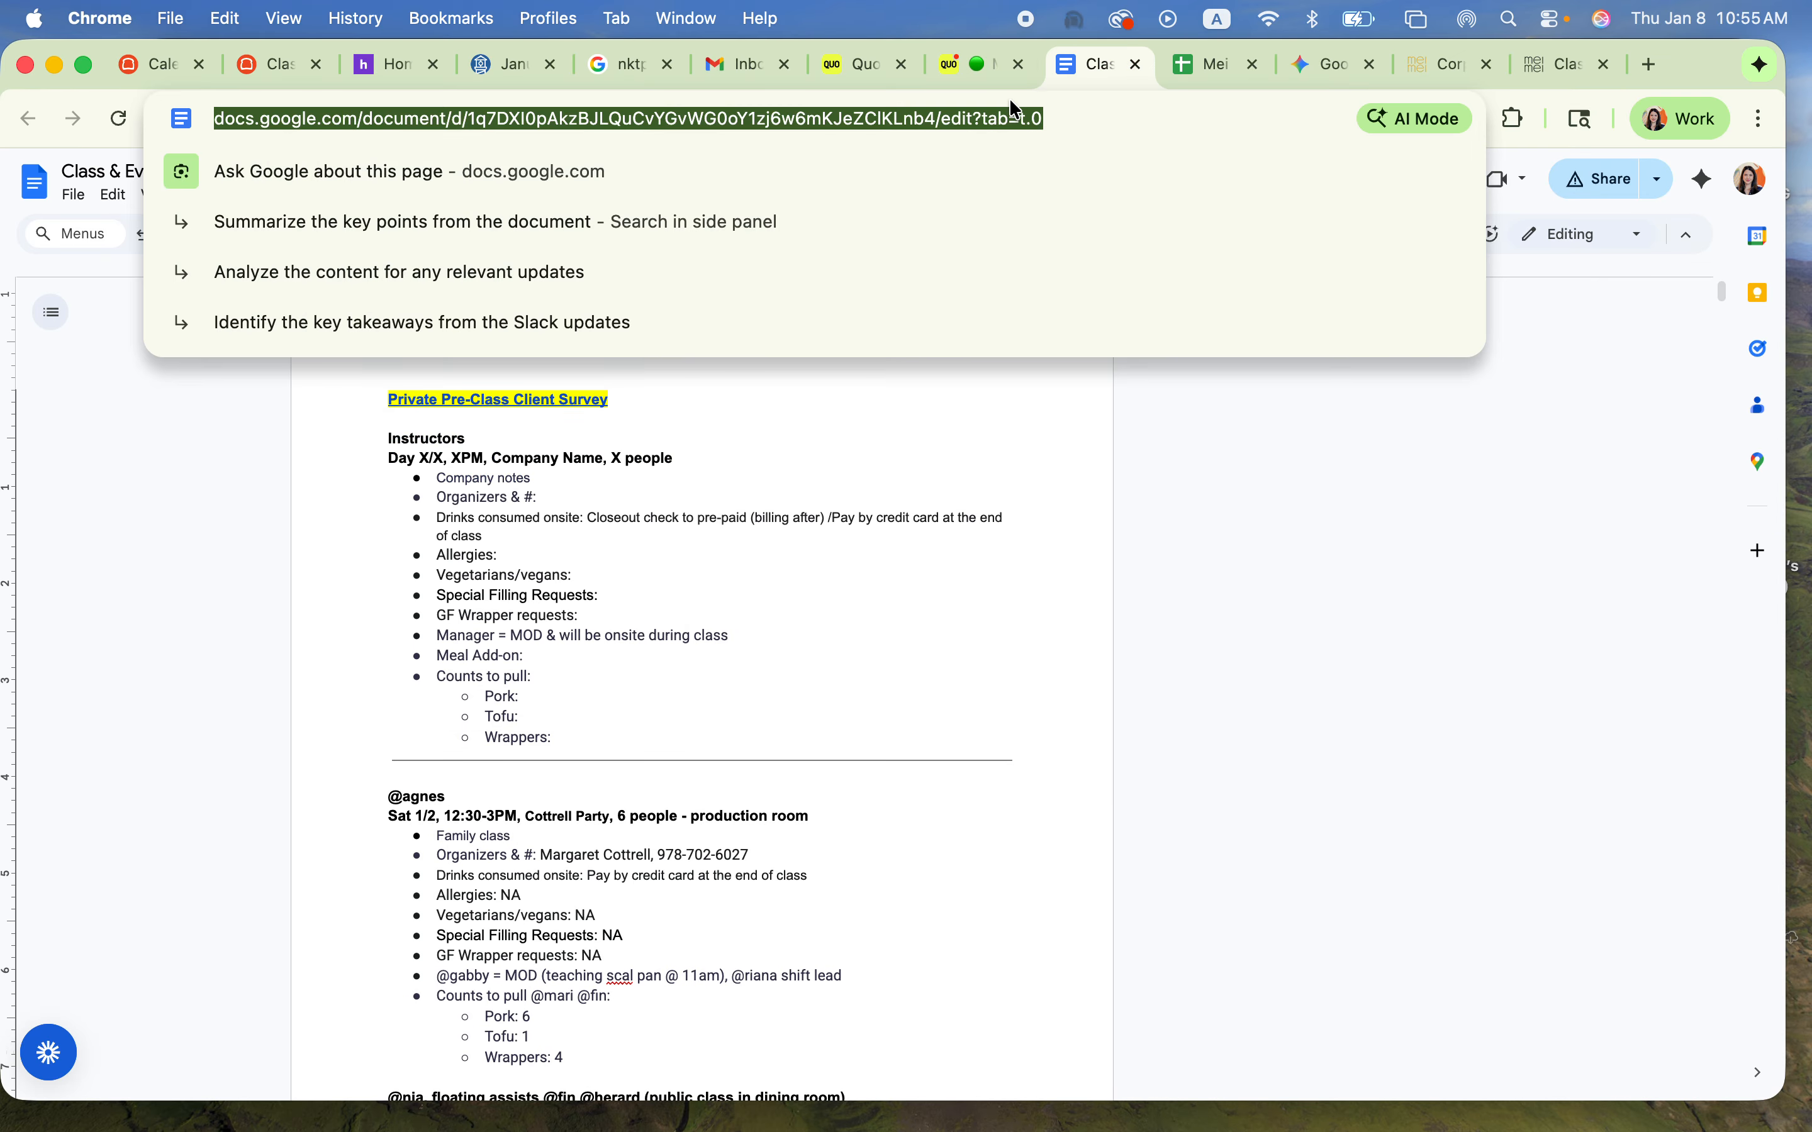
text(gmail.com)
key(Return)
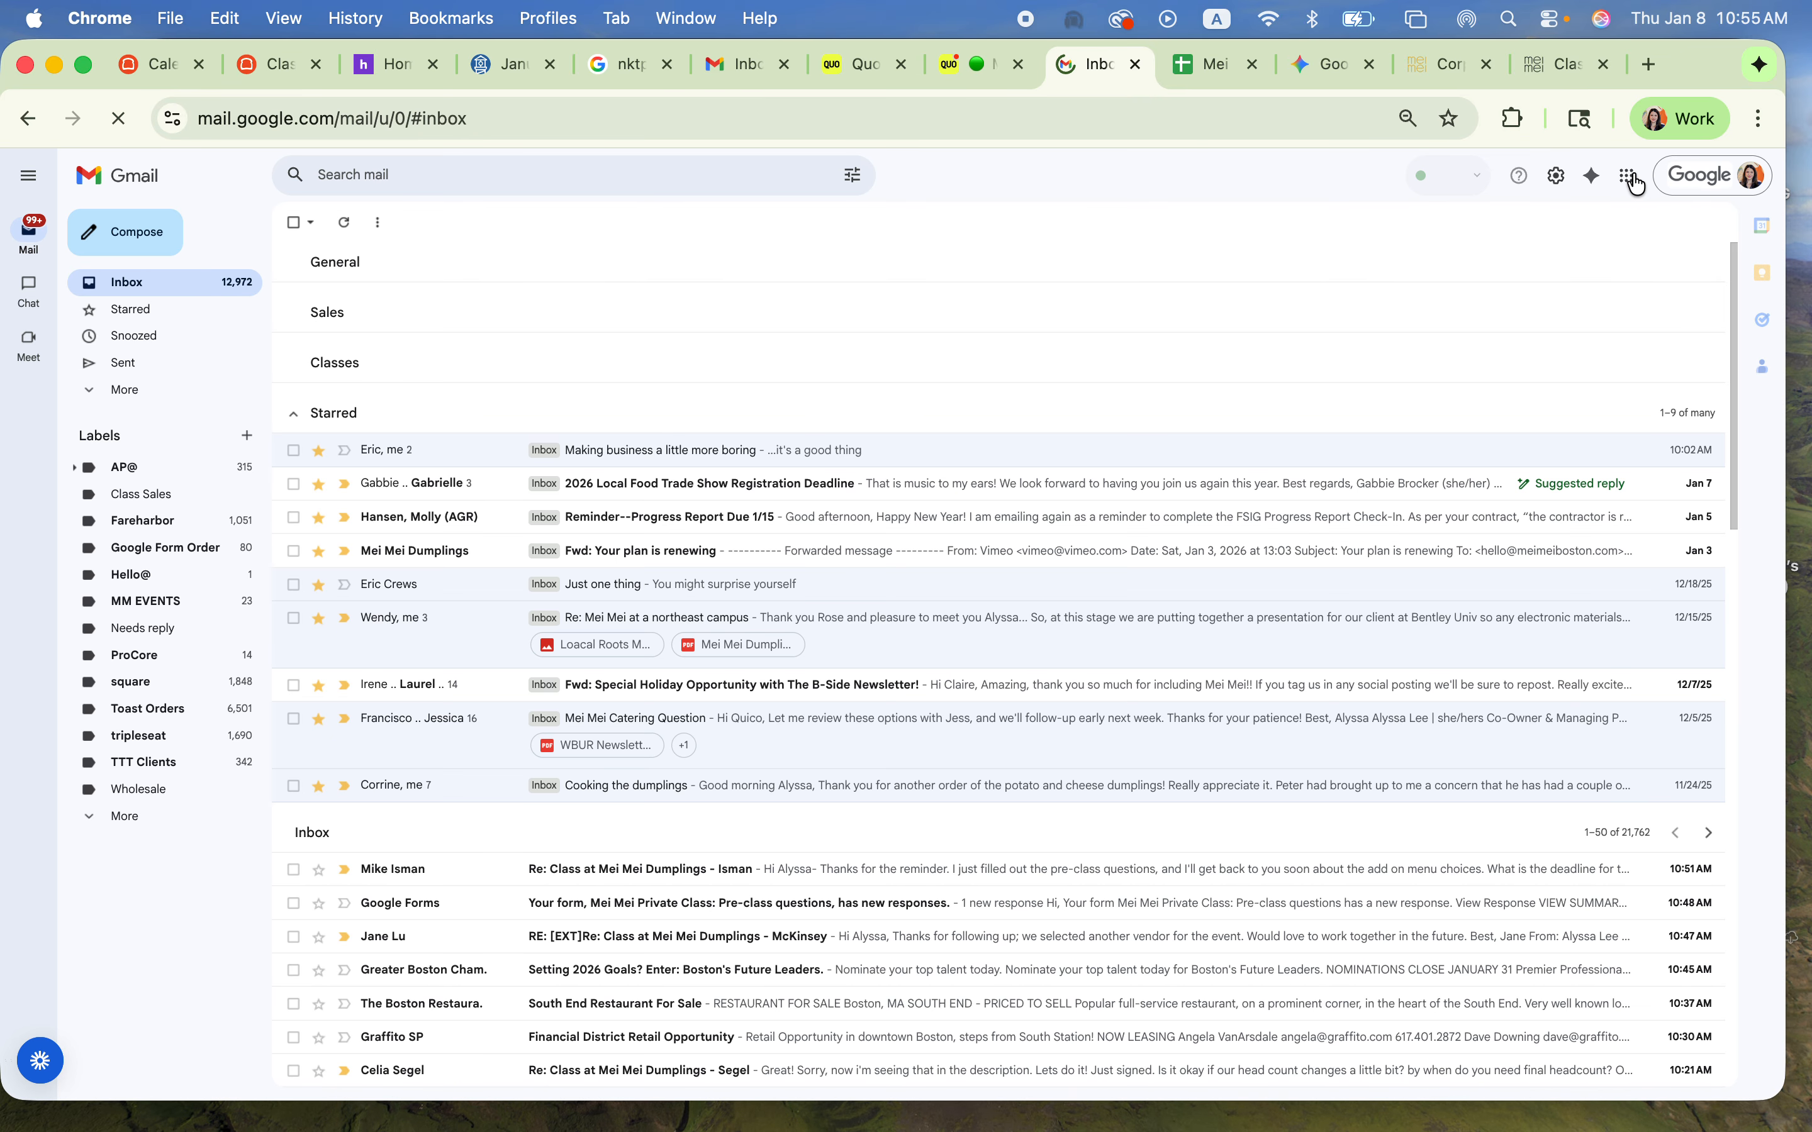
click(1632, 180)
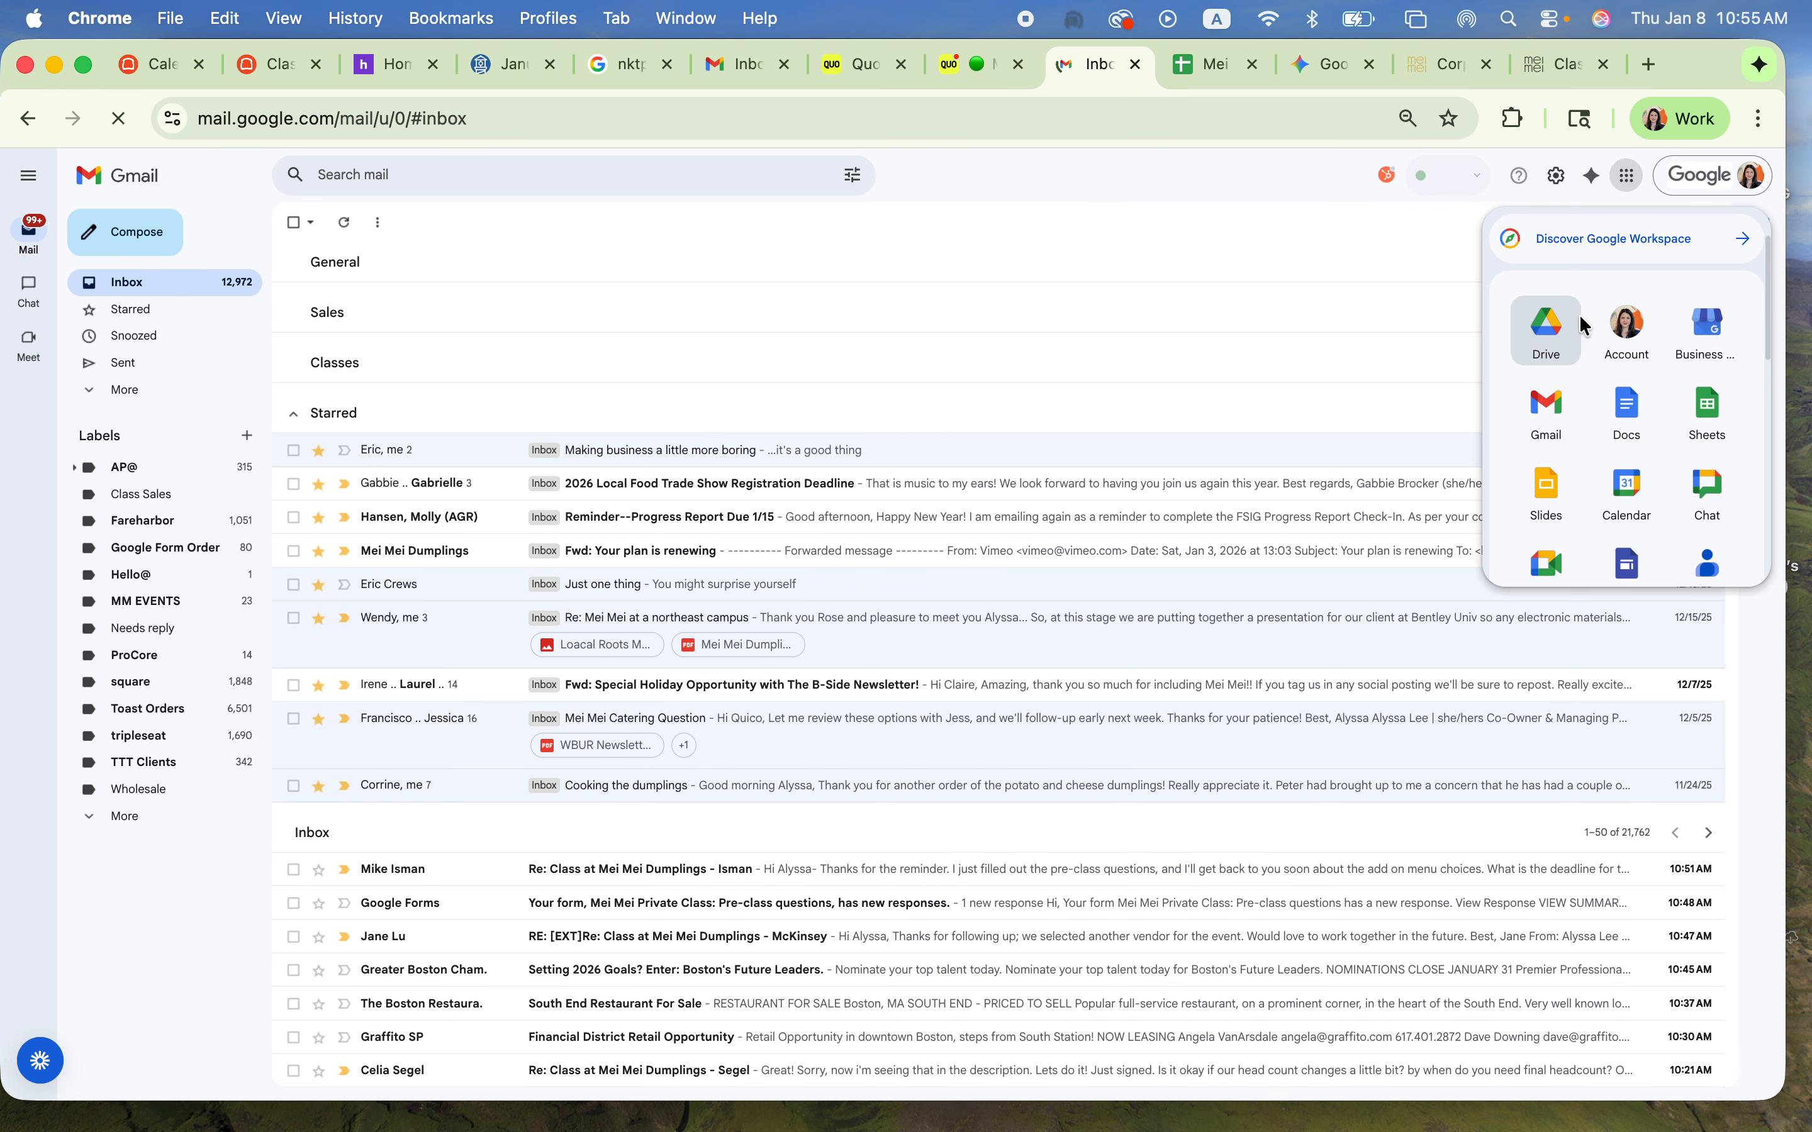
click(1582, 322)
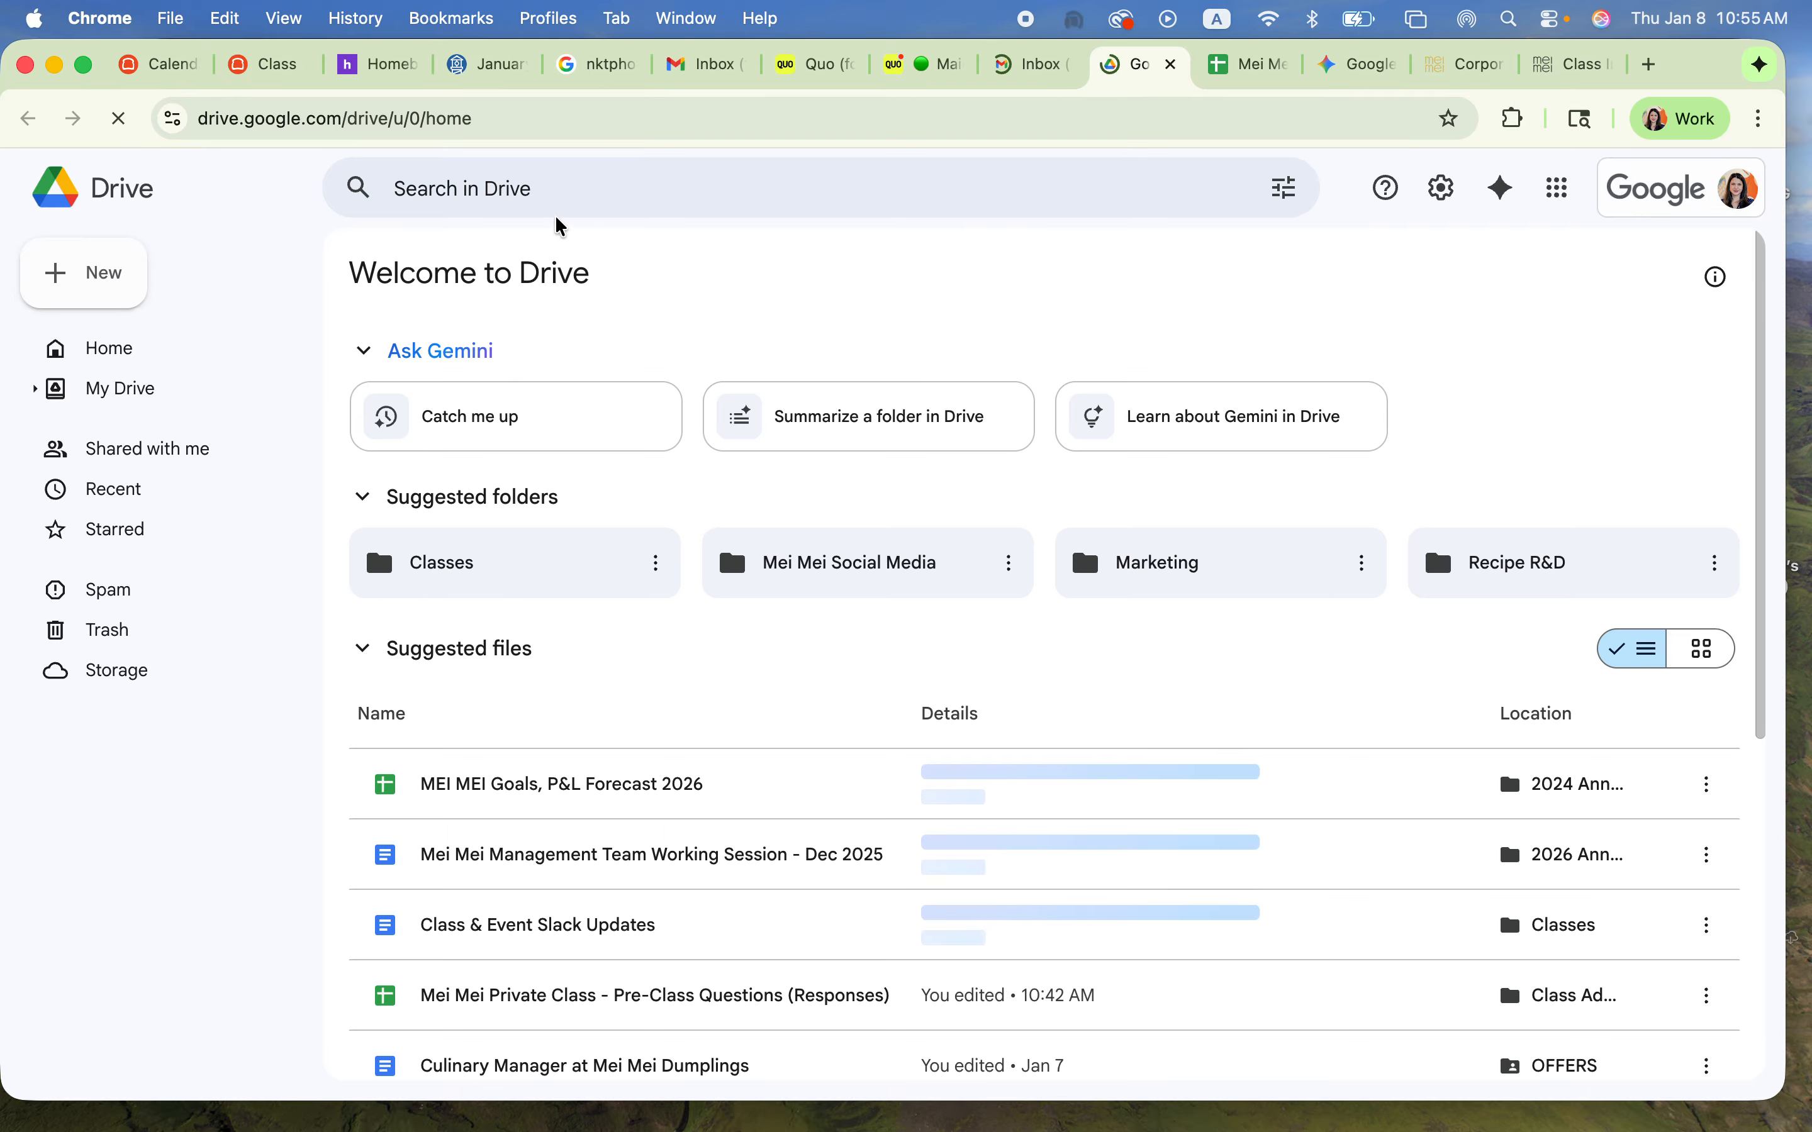
Step: Search Google Drive for "virtual class contracts" and open the Virtual Class Contract Templates document
click(495, 184)
text(virt)
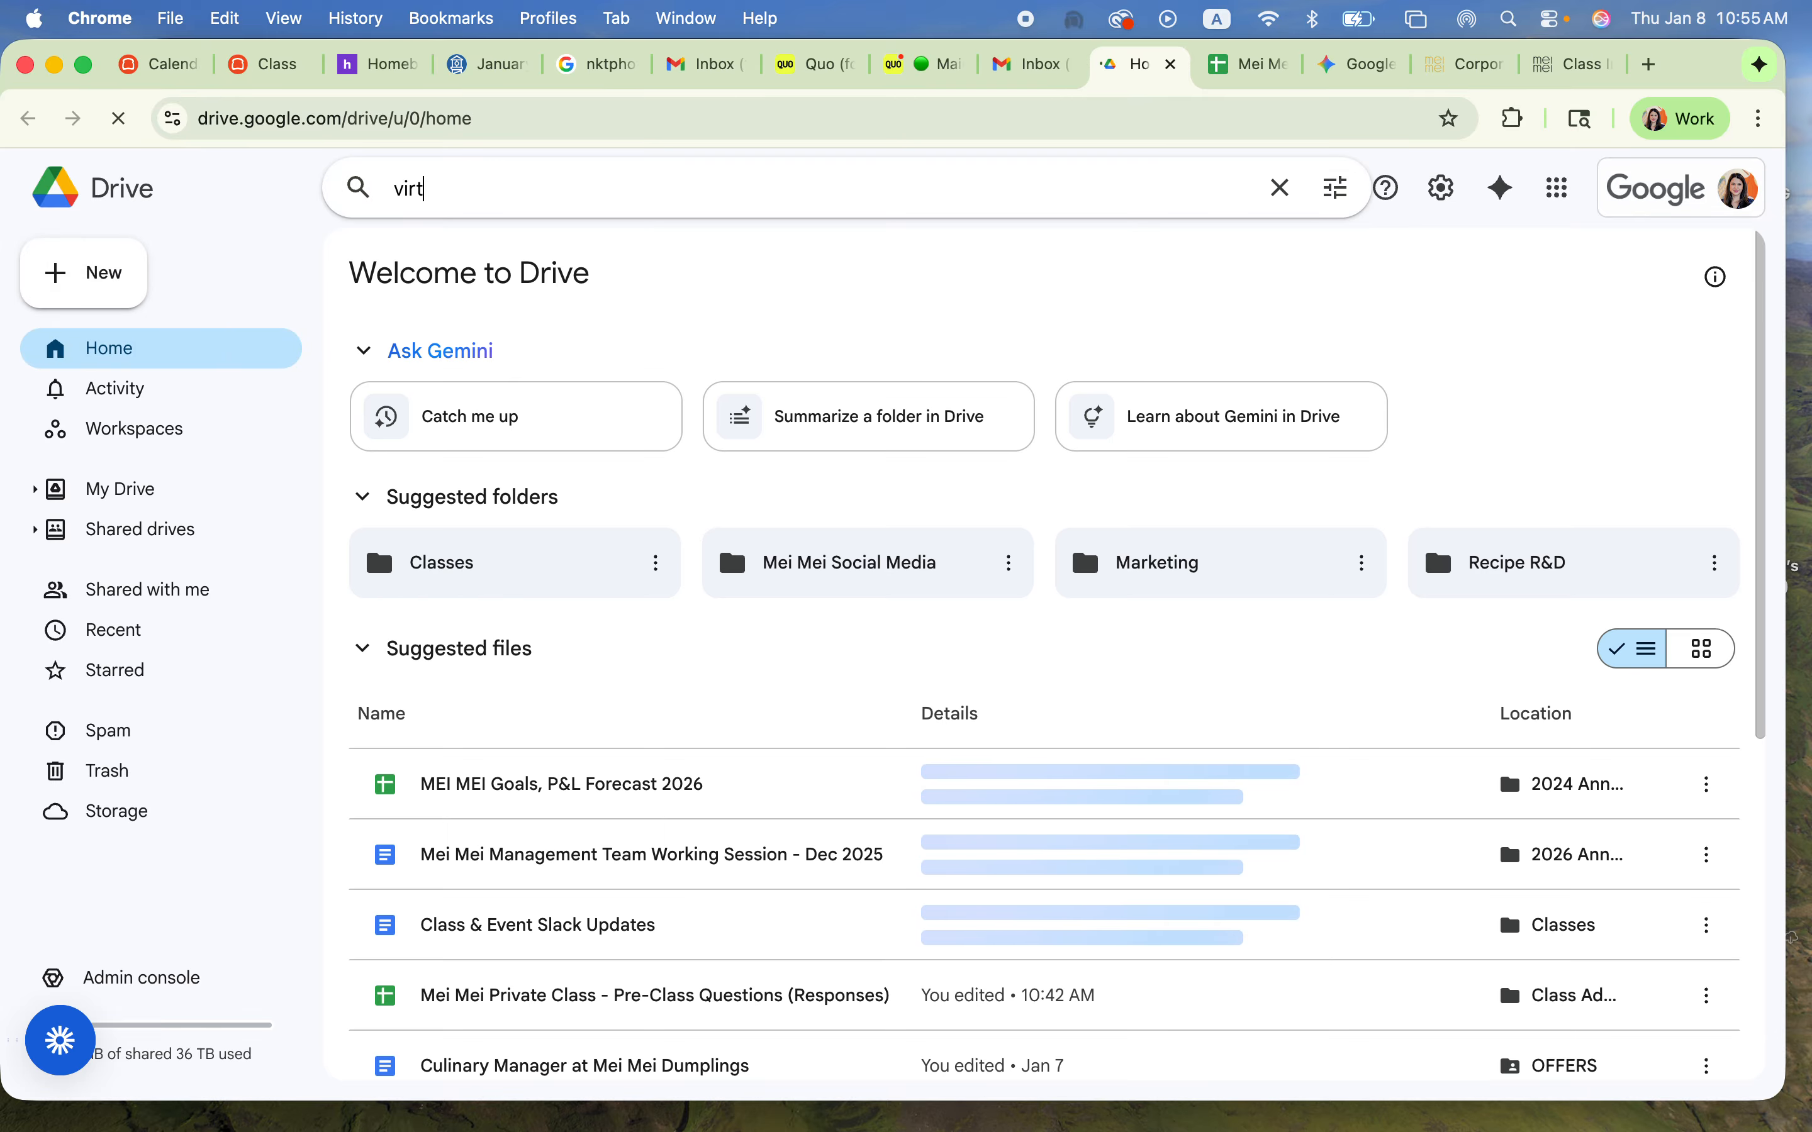
text(ual class)
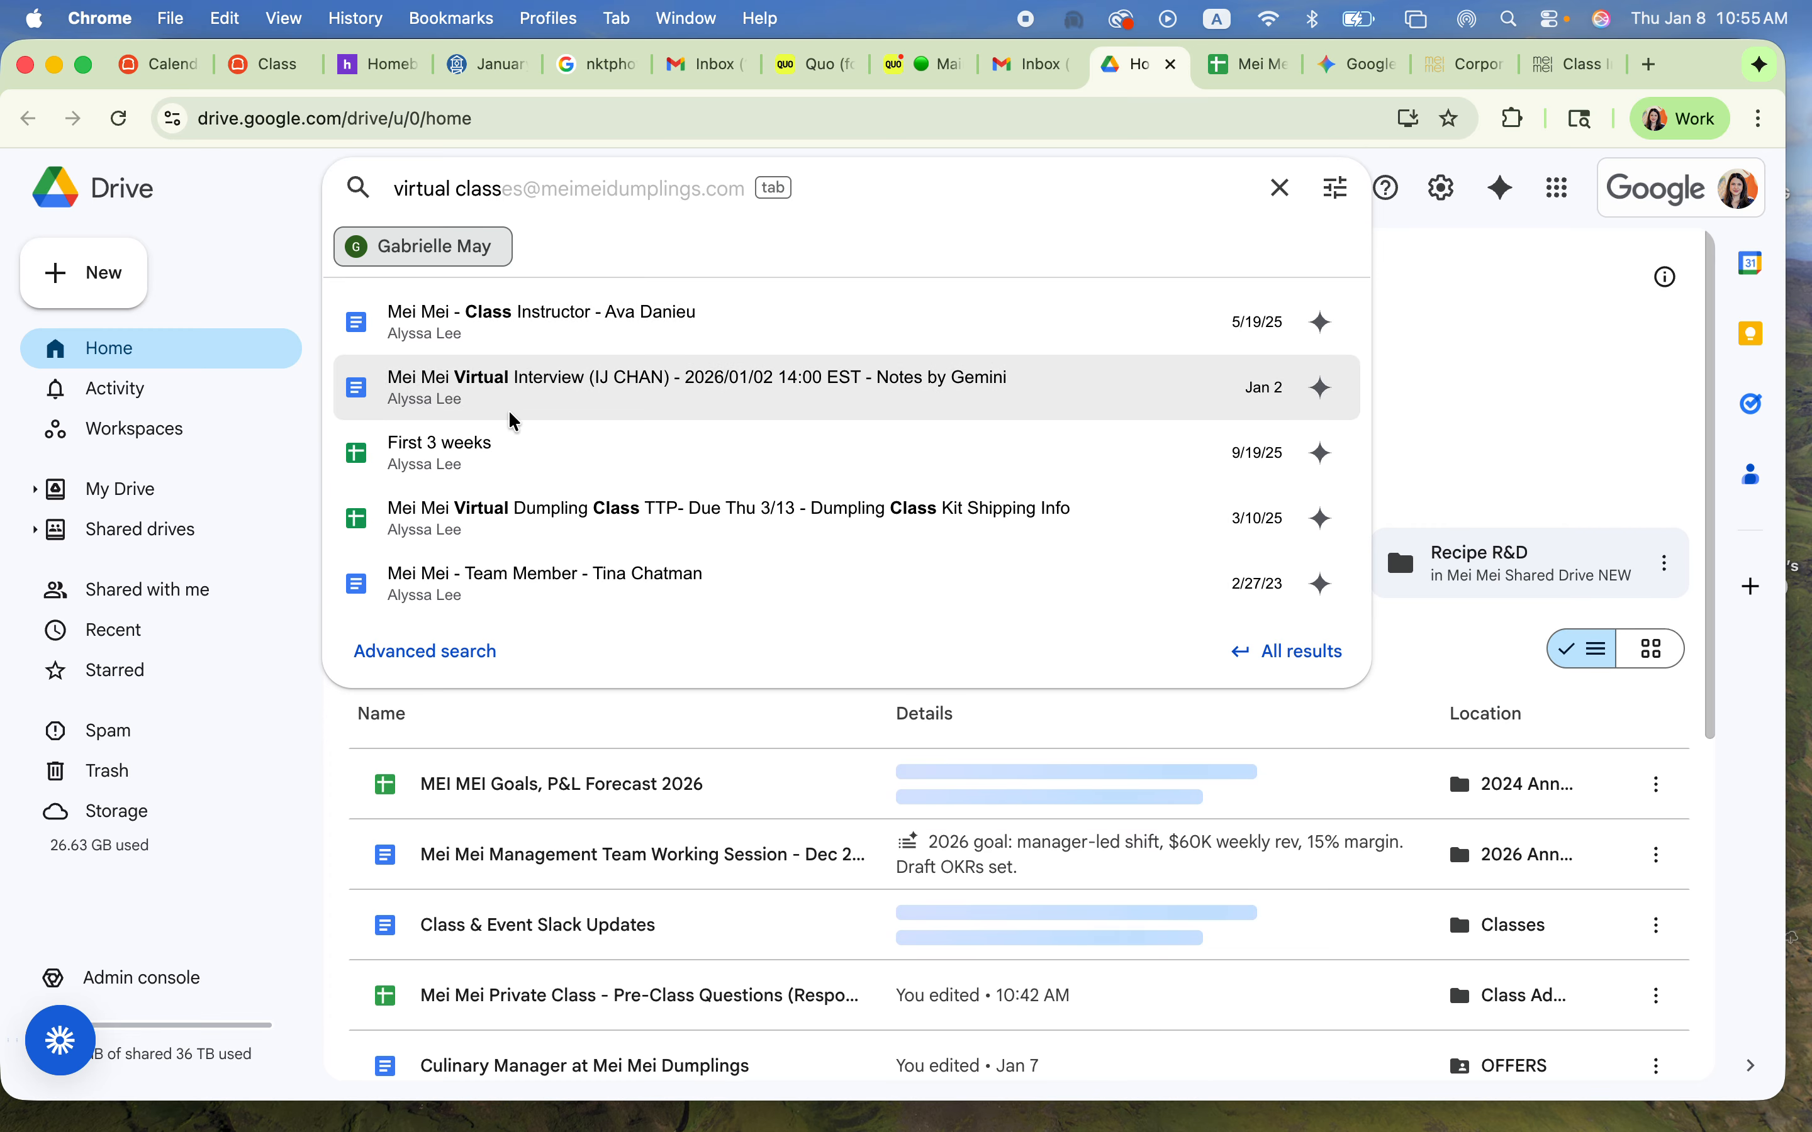
text( contracts)
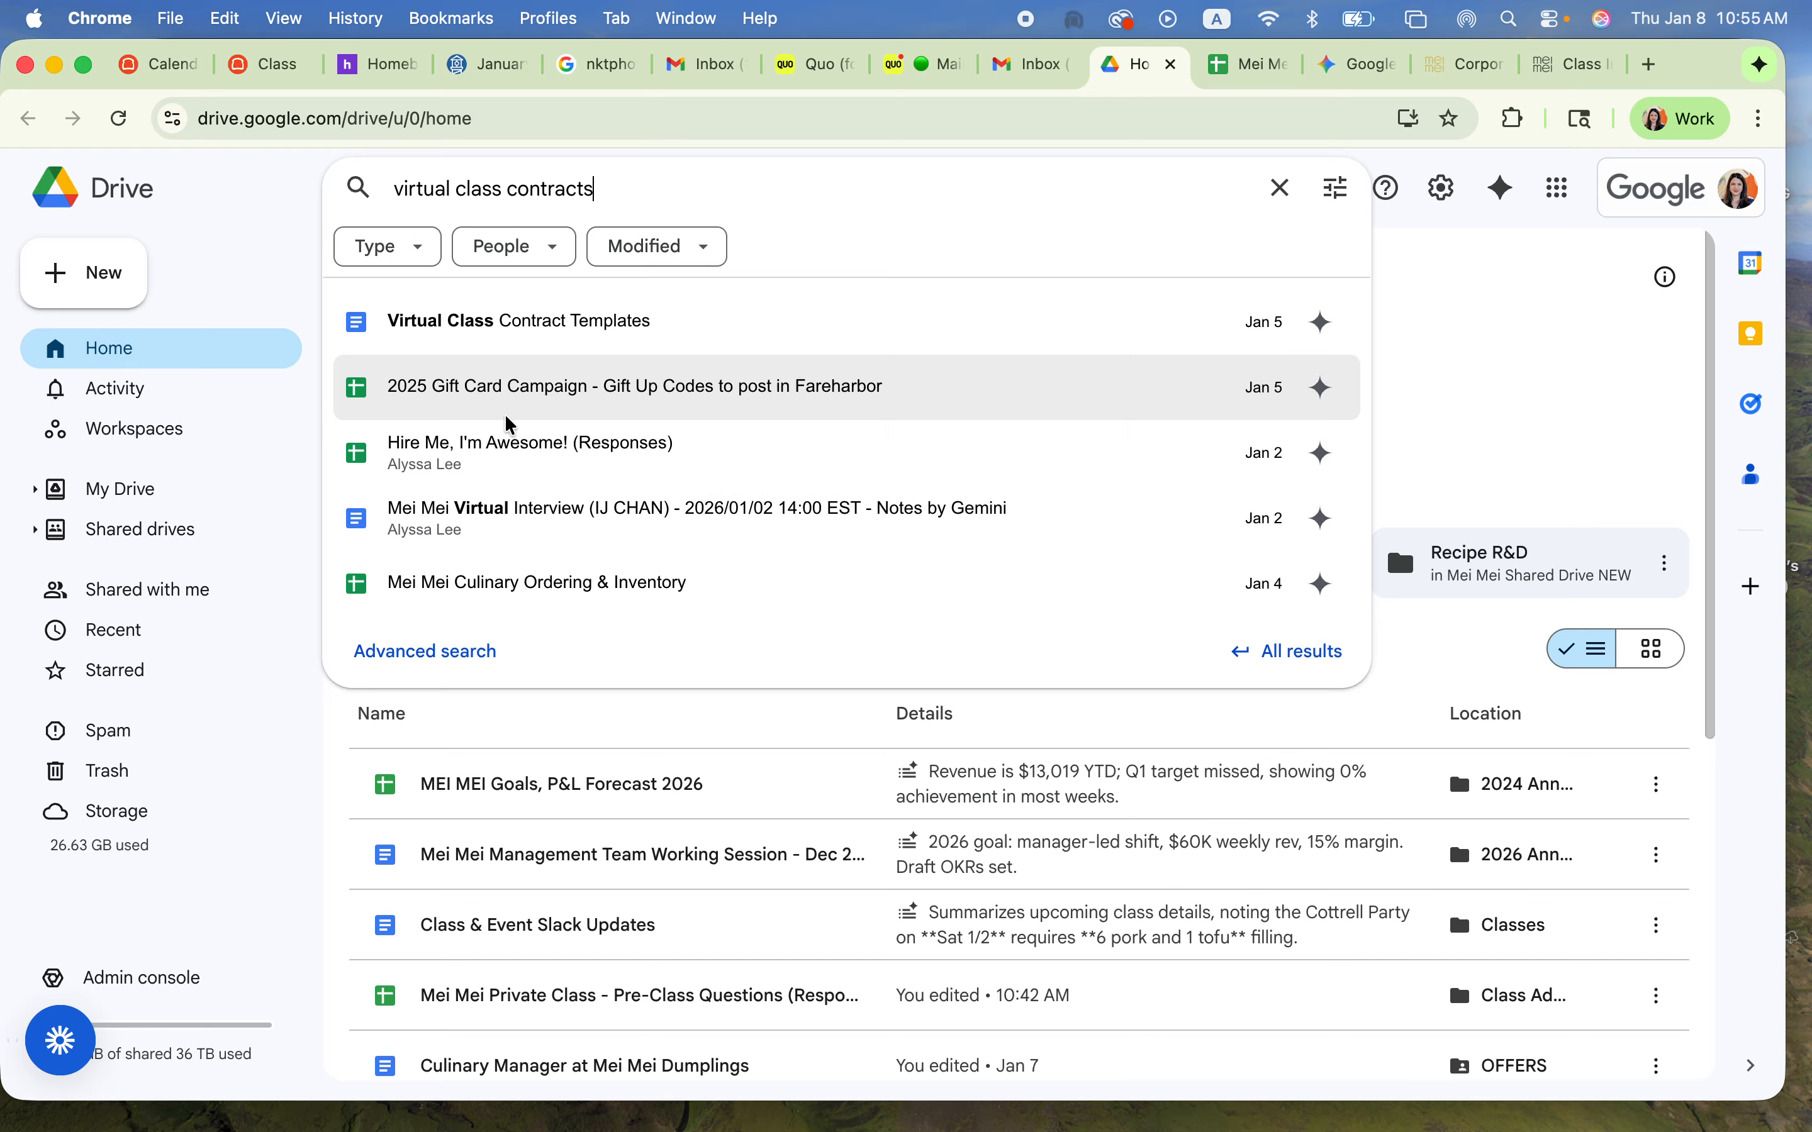
click(535, 322)
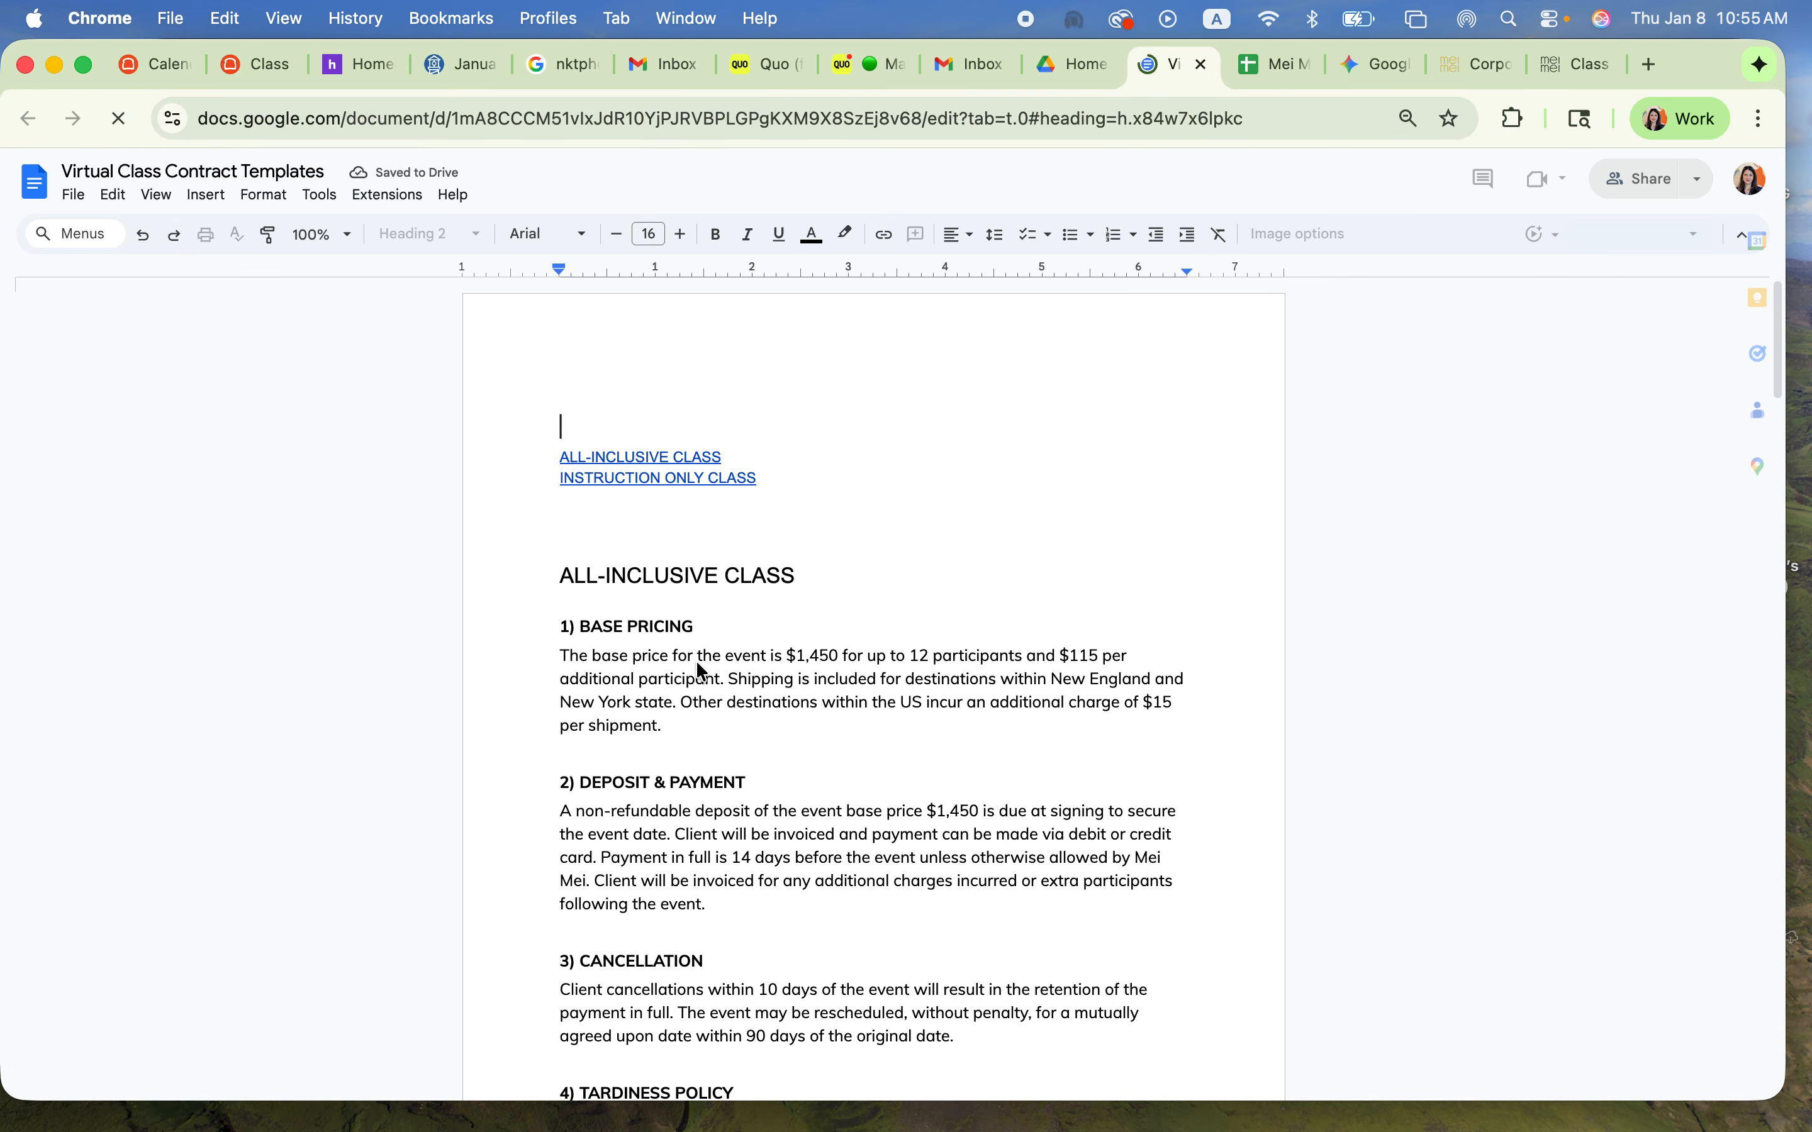
Step: Look over the all-inclusive class contract terms in the Virtual Class Contract Templates document
click(649, 468)
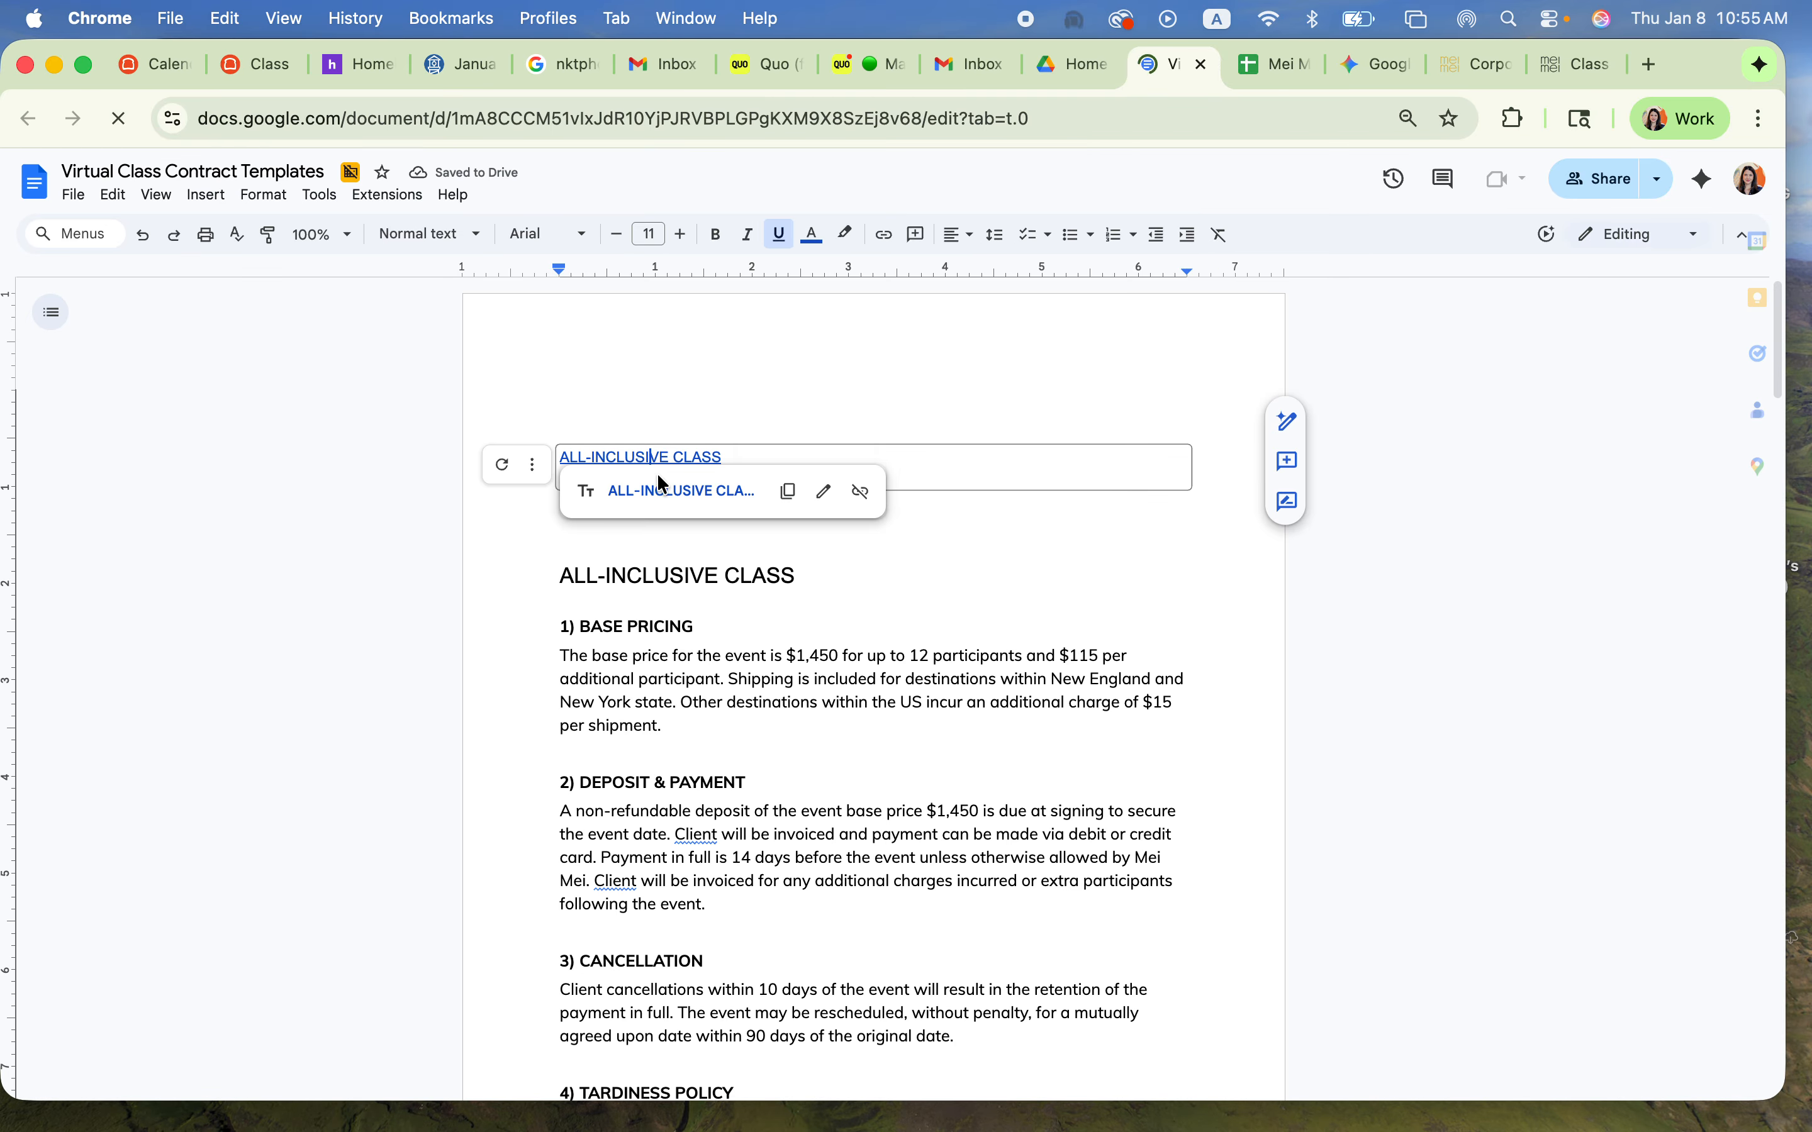
click(822, 657)
scroll(779, 799, down, 1)
scroll(775, 798, down, 20)
scroll(776, 798, up, 20)
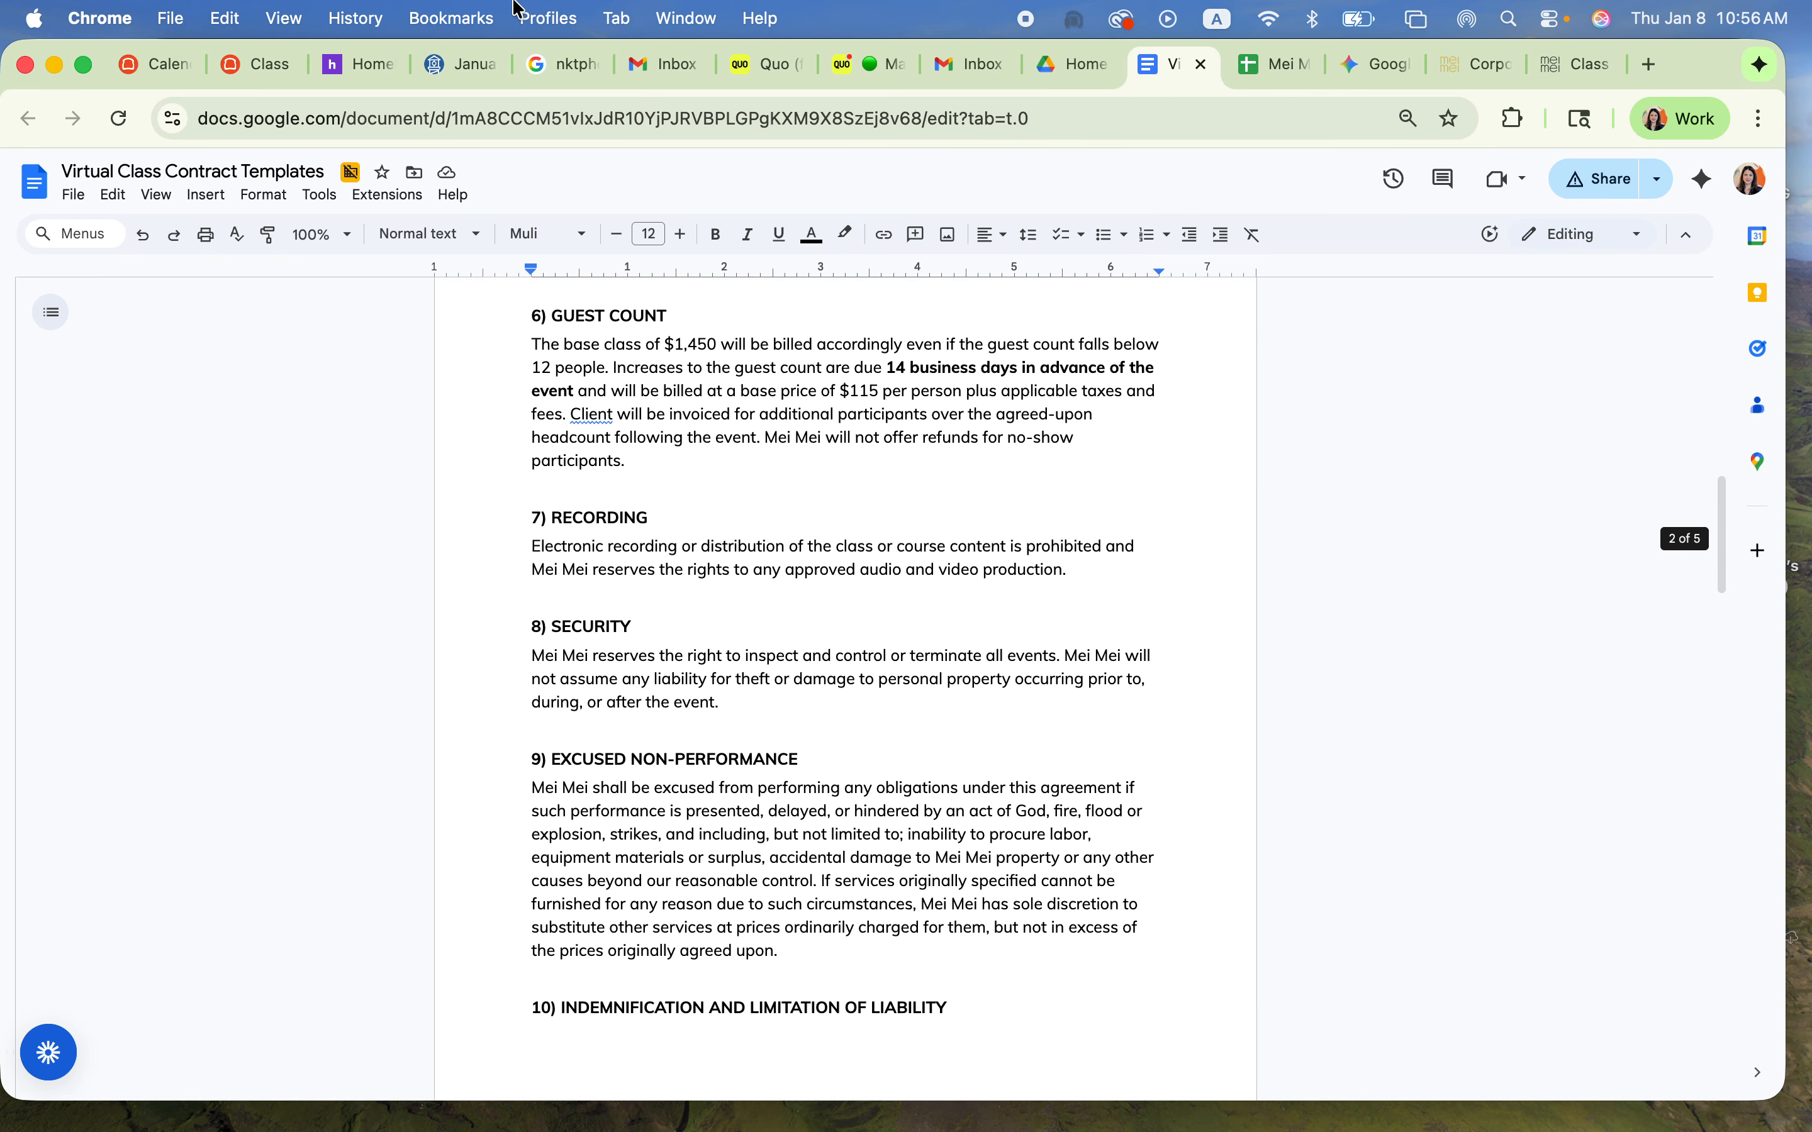
Step: Return to the Class order type in Toast, review its notification recipients and reporting section, and save the order type
click(273, 64)
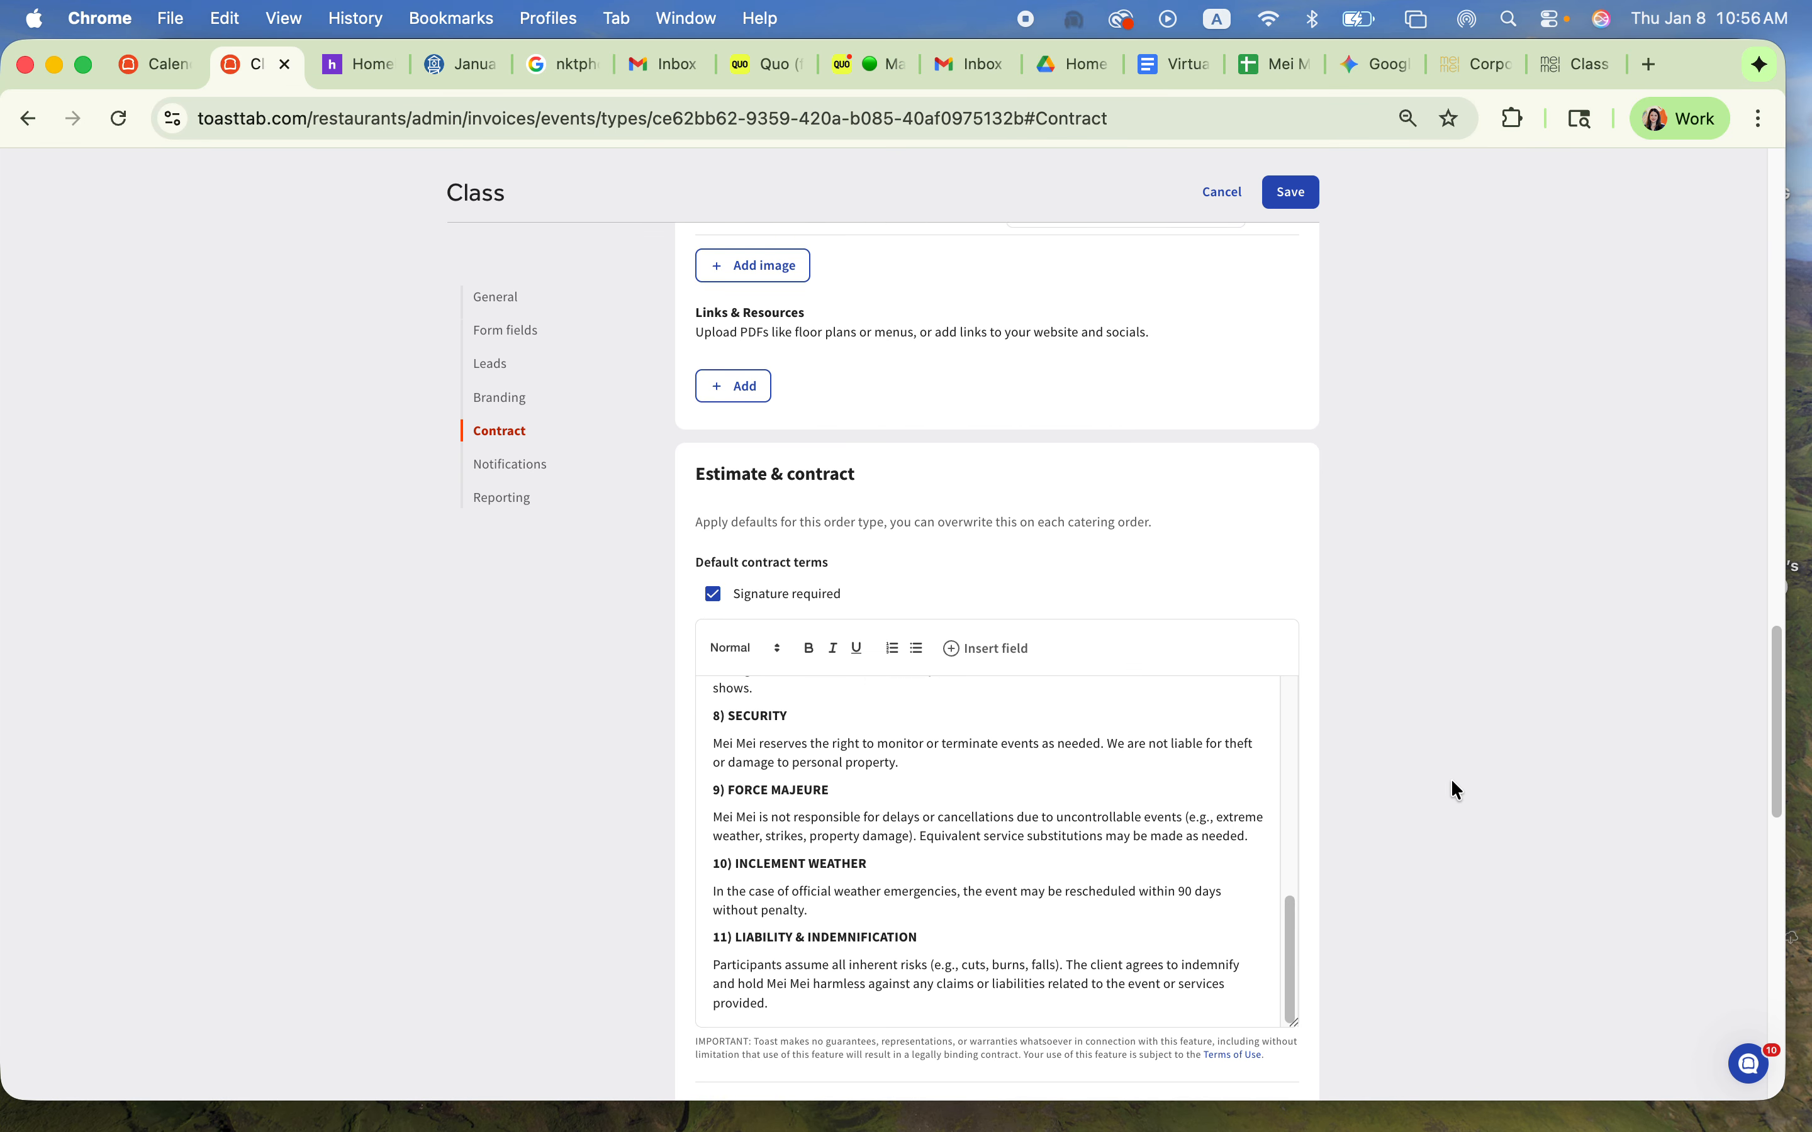
scroll(1275, 677, down, 10)
scroll(1062, 688, up, 5)
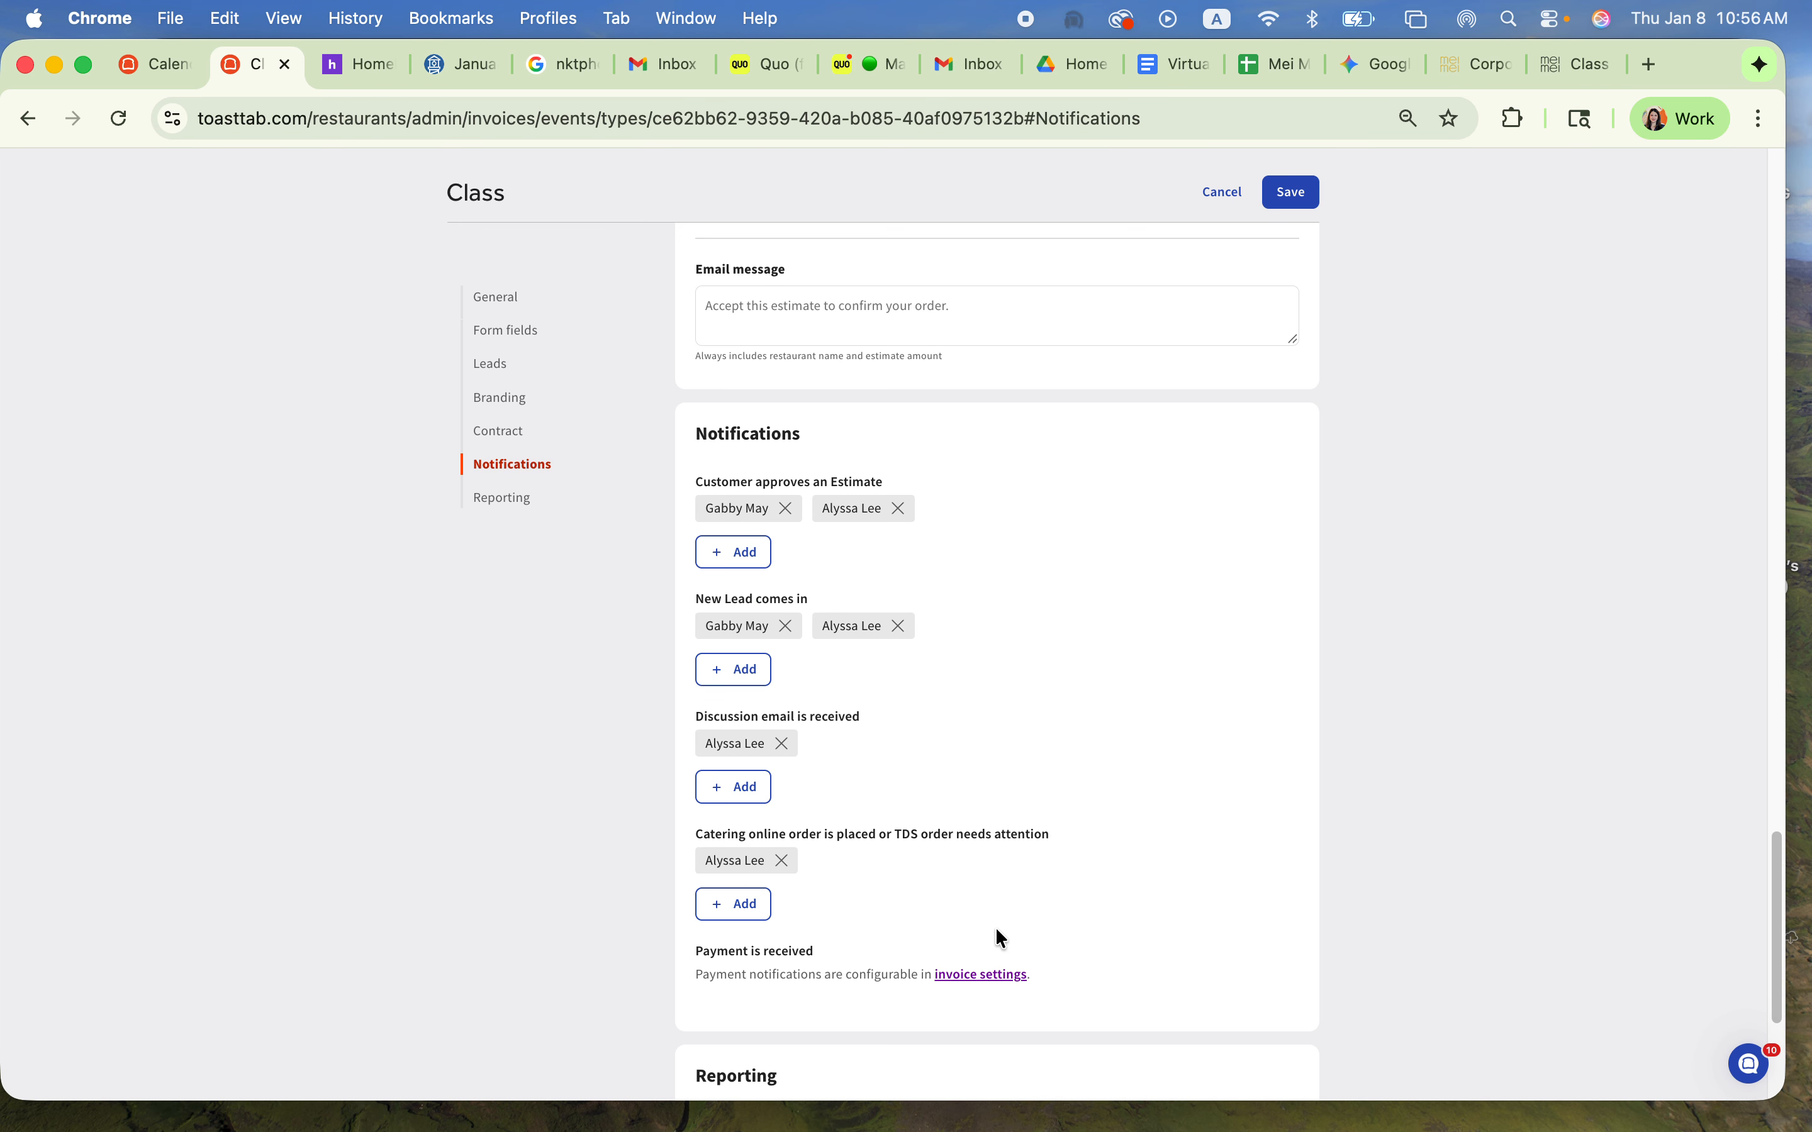
scroll(999, 935, down, 3)
click(1286, 193)
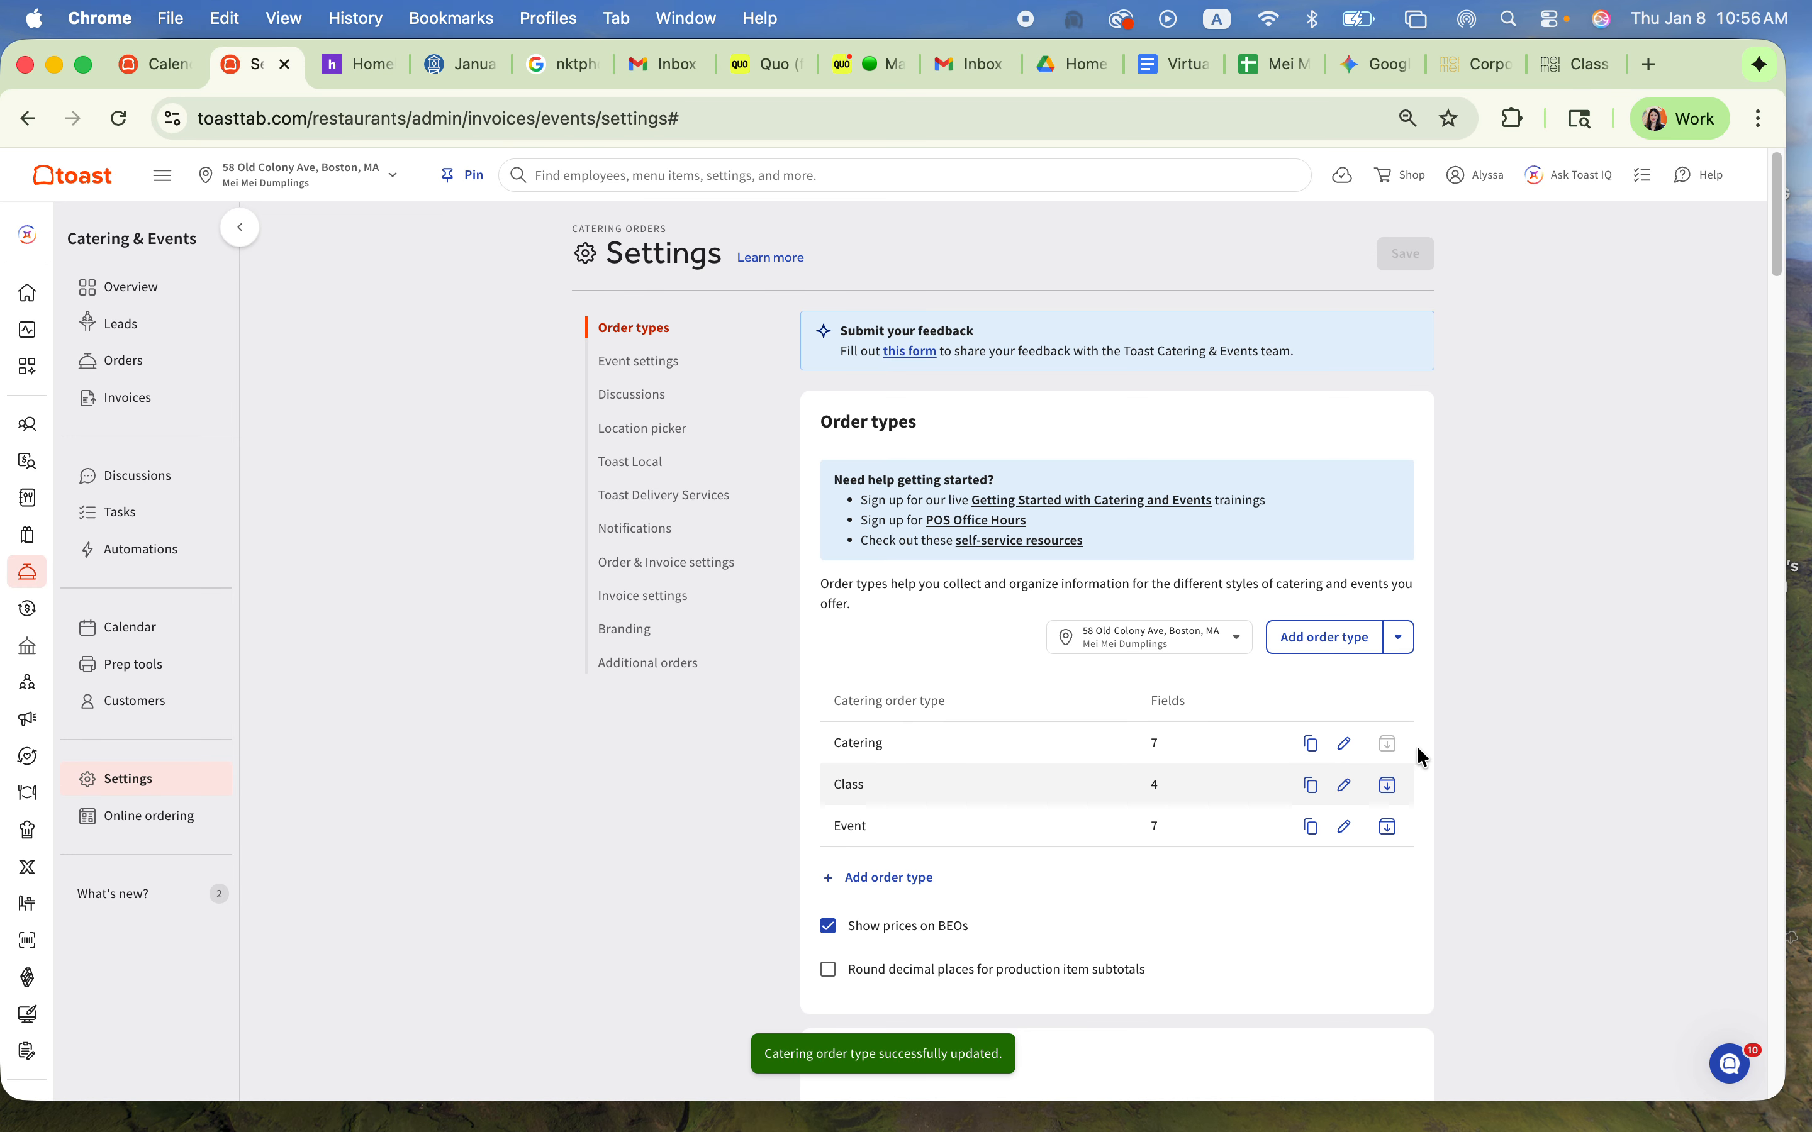
Step: Open the Catering order type, review its form fields, contract, notification and reporting settings, and leave without saving
click(1344, 743)
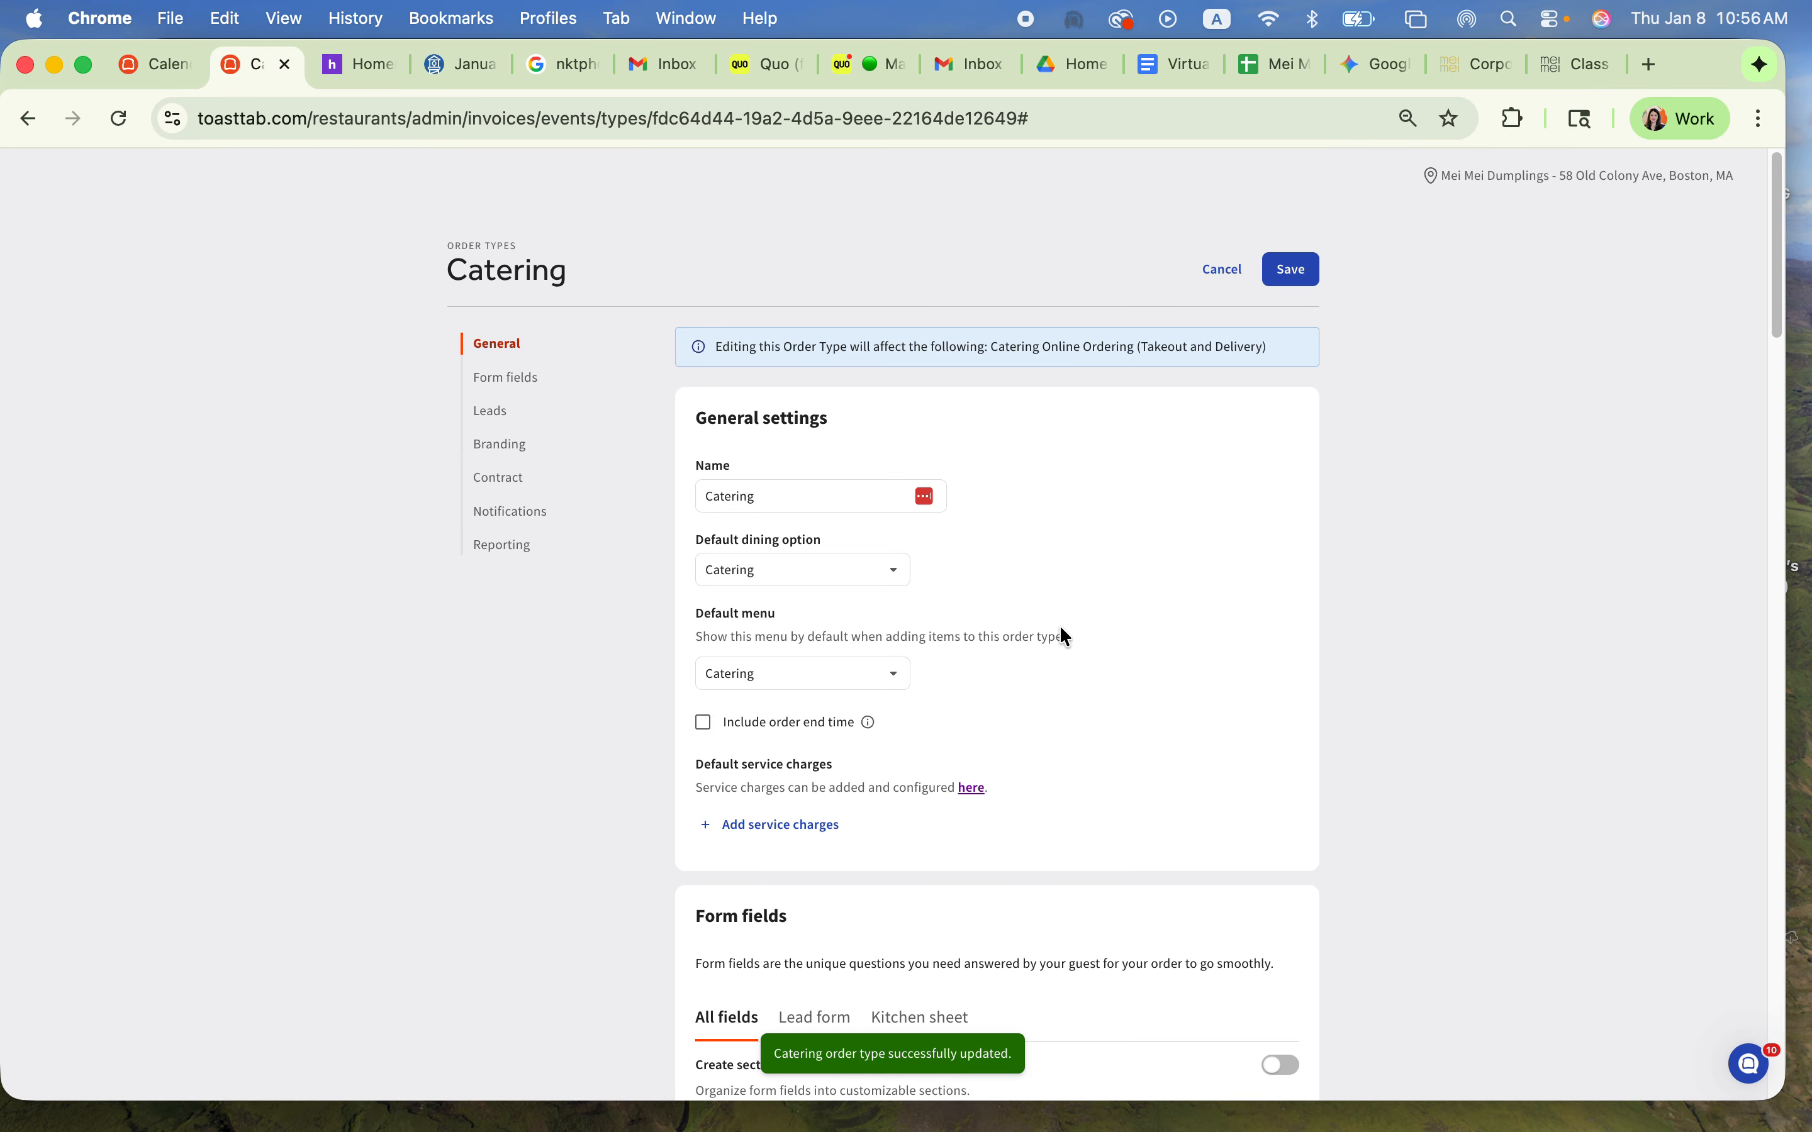
scroll(1059, 652, down, 10)
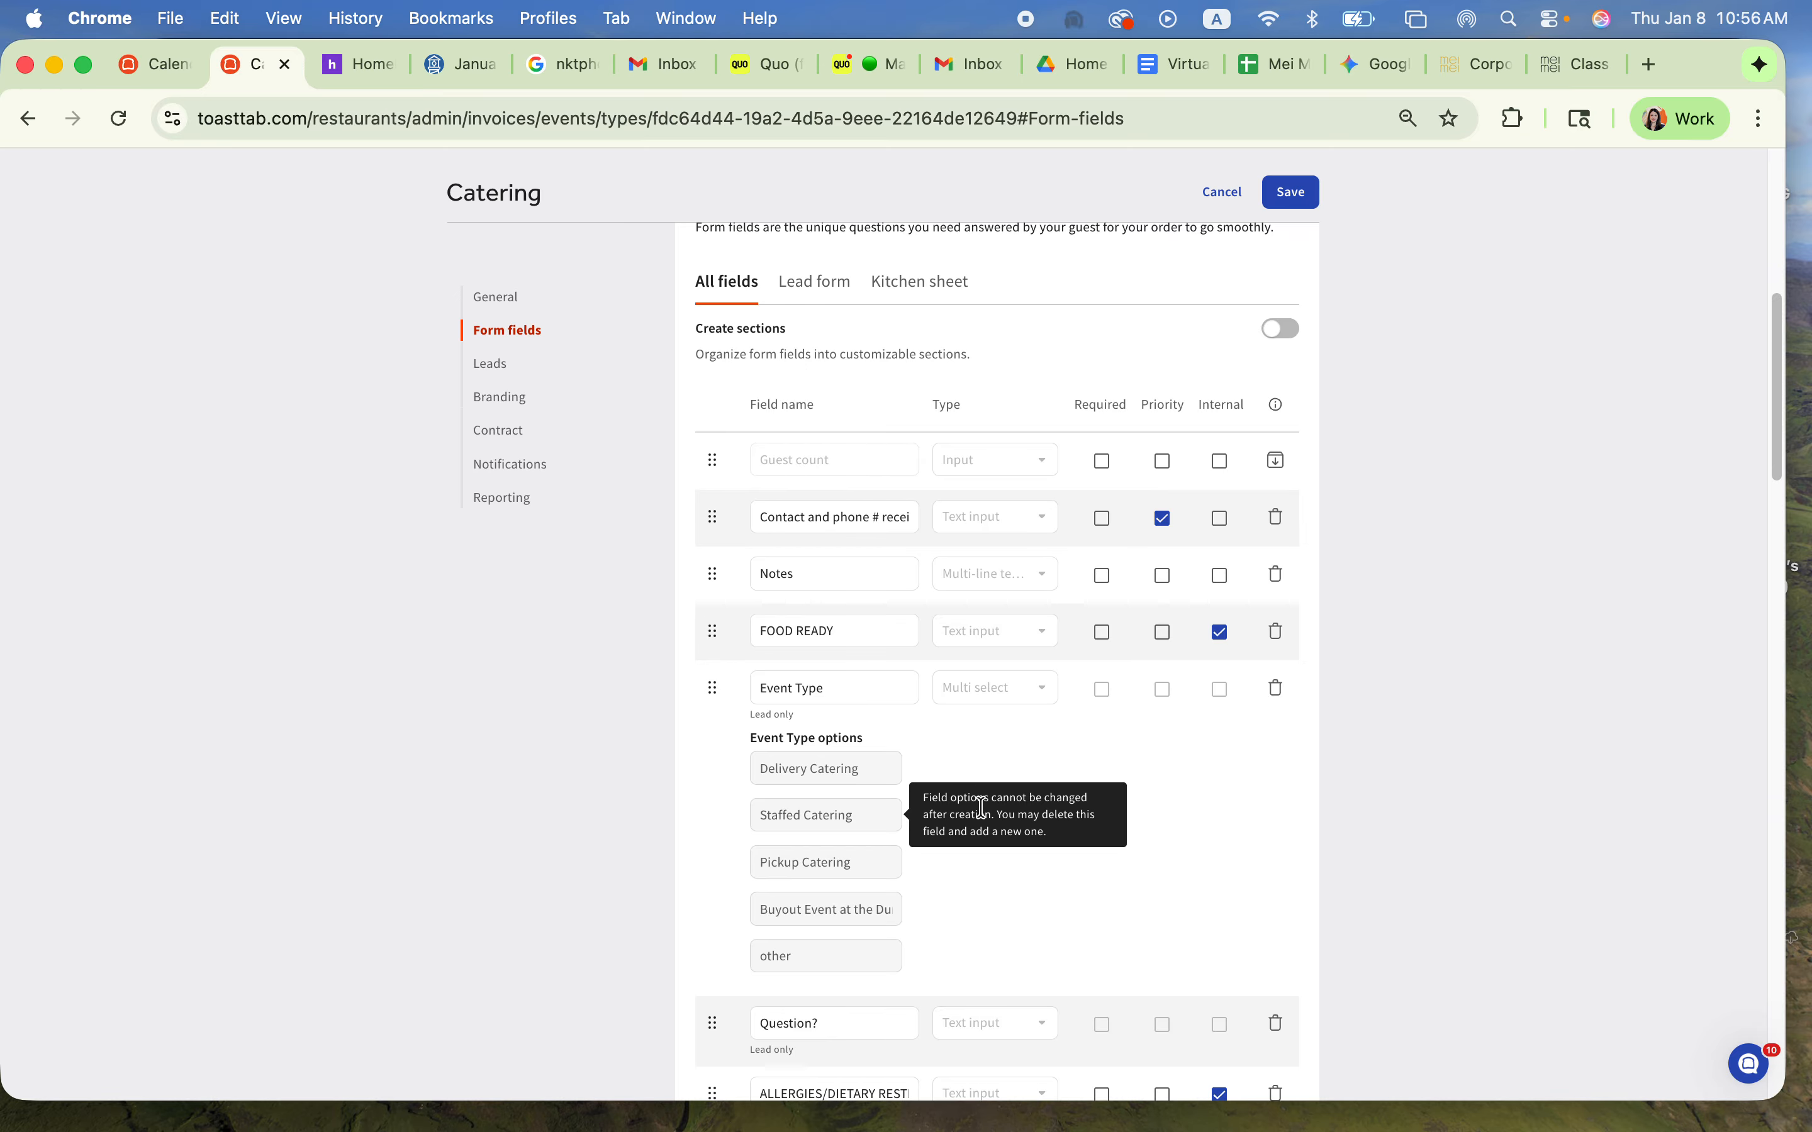
scroll(1229, 921, down, 20)
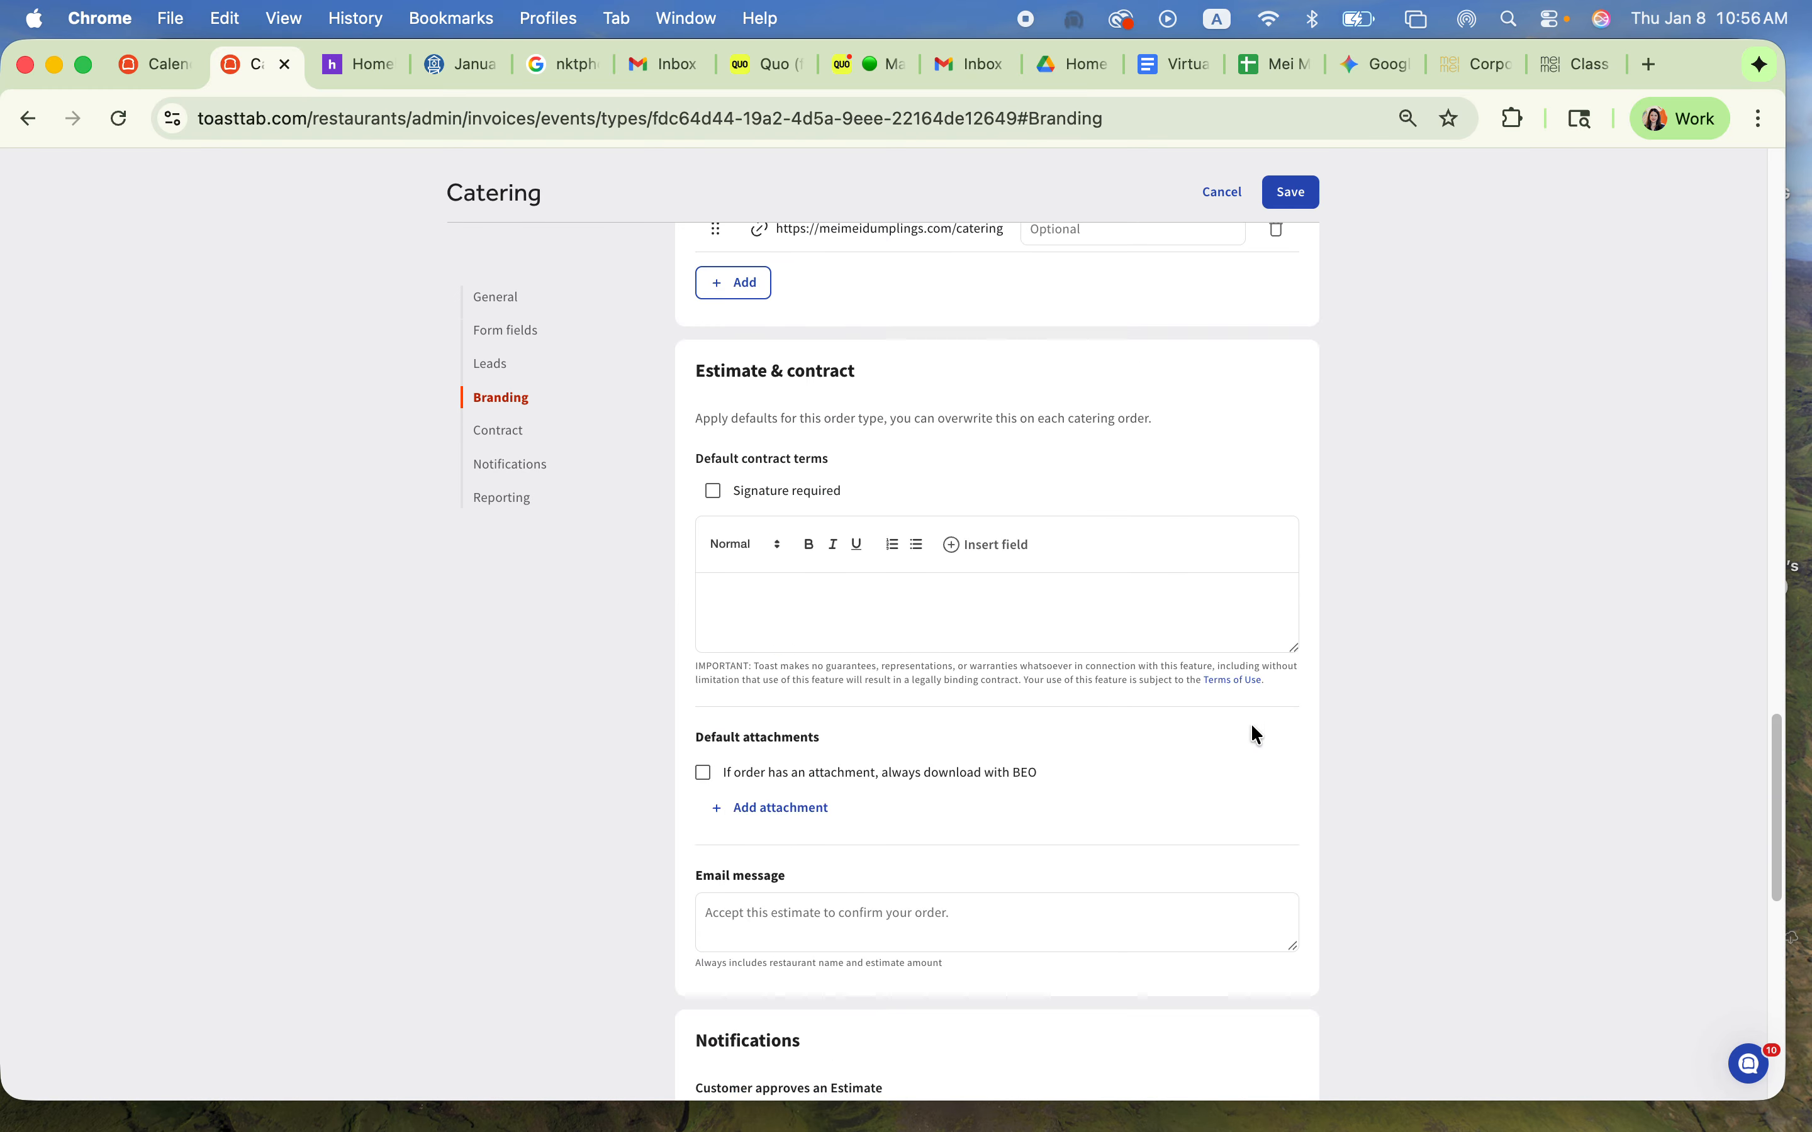
scroll(1019, 826, down, 5)
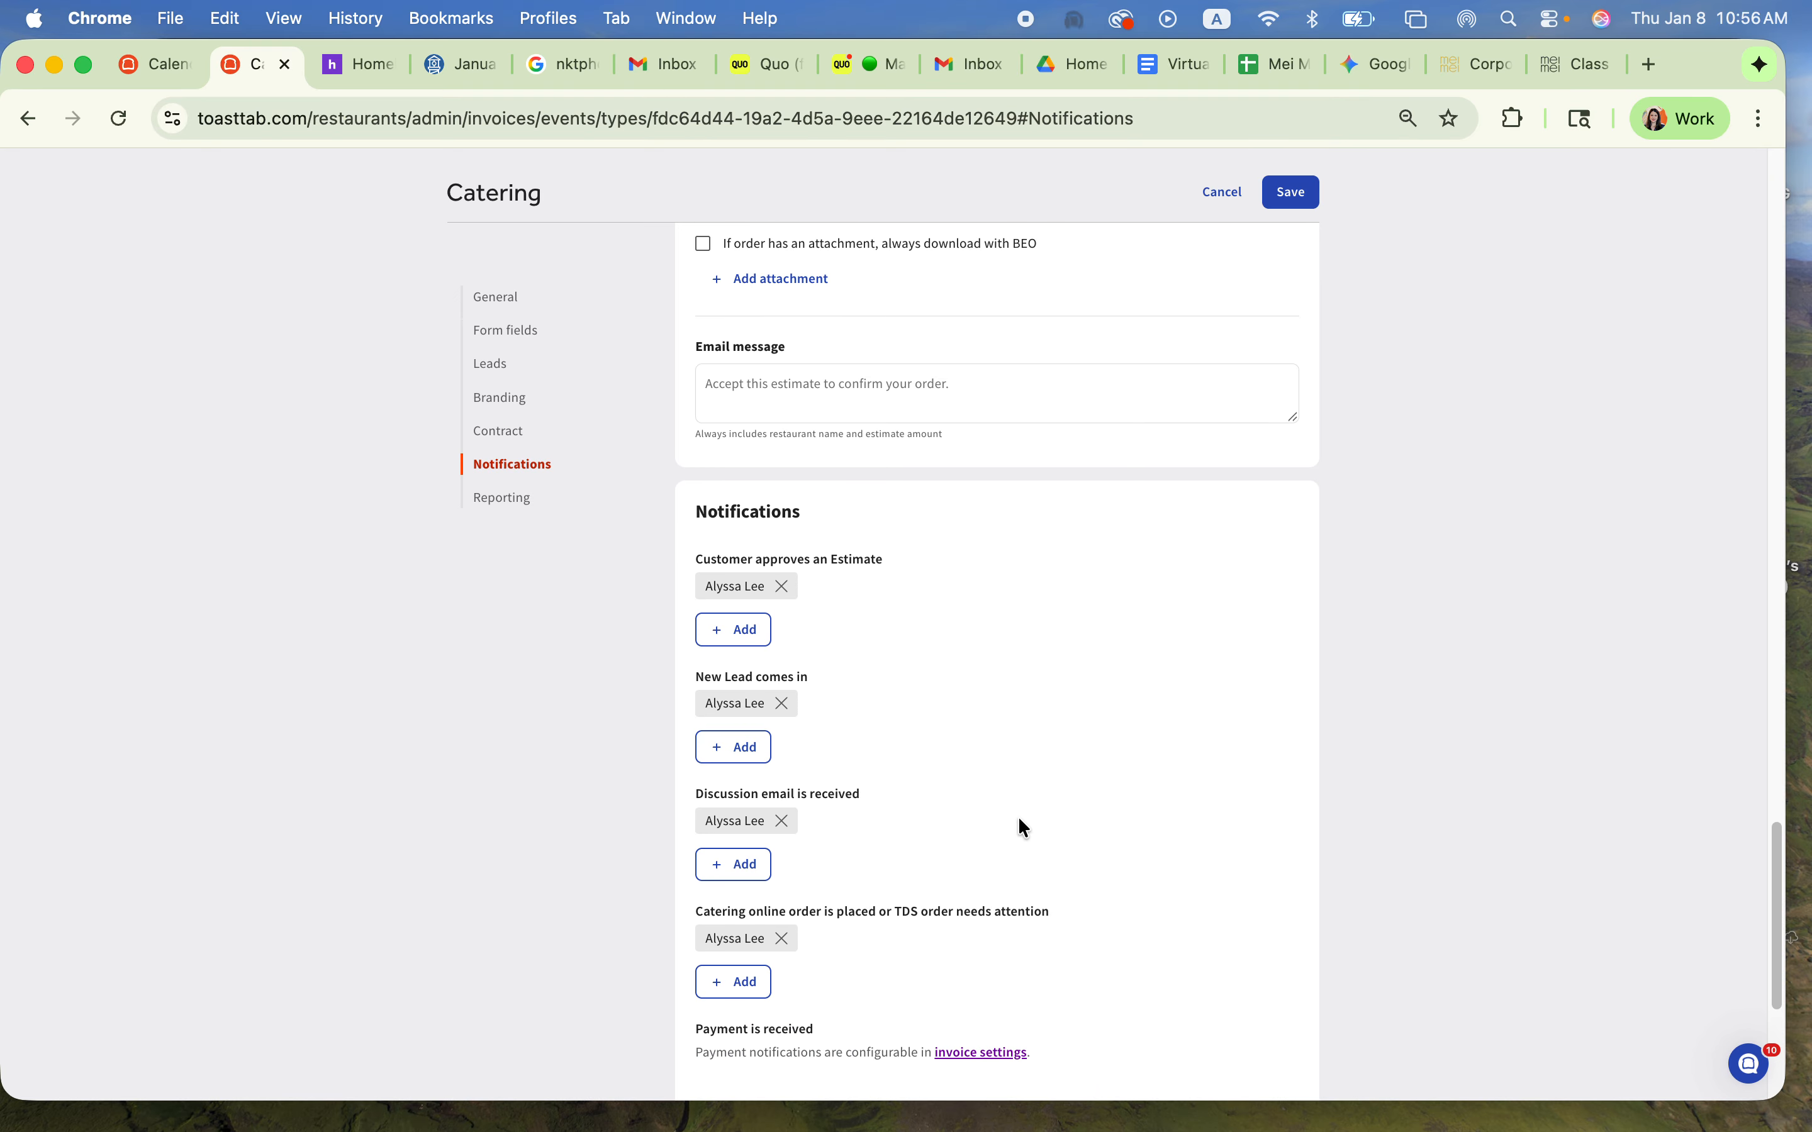
scroll(876, 847, down, 5)
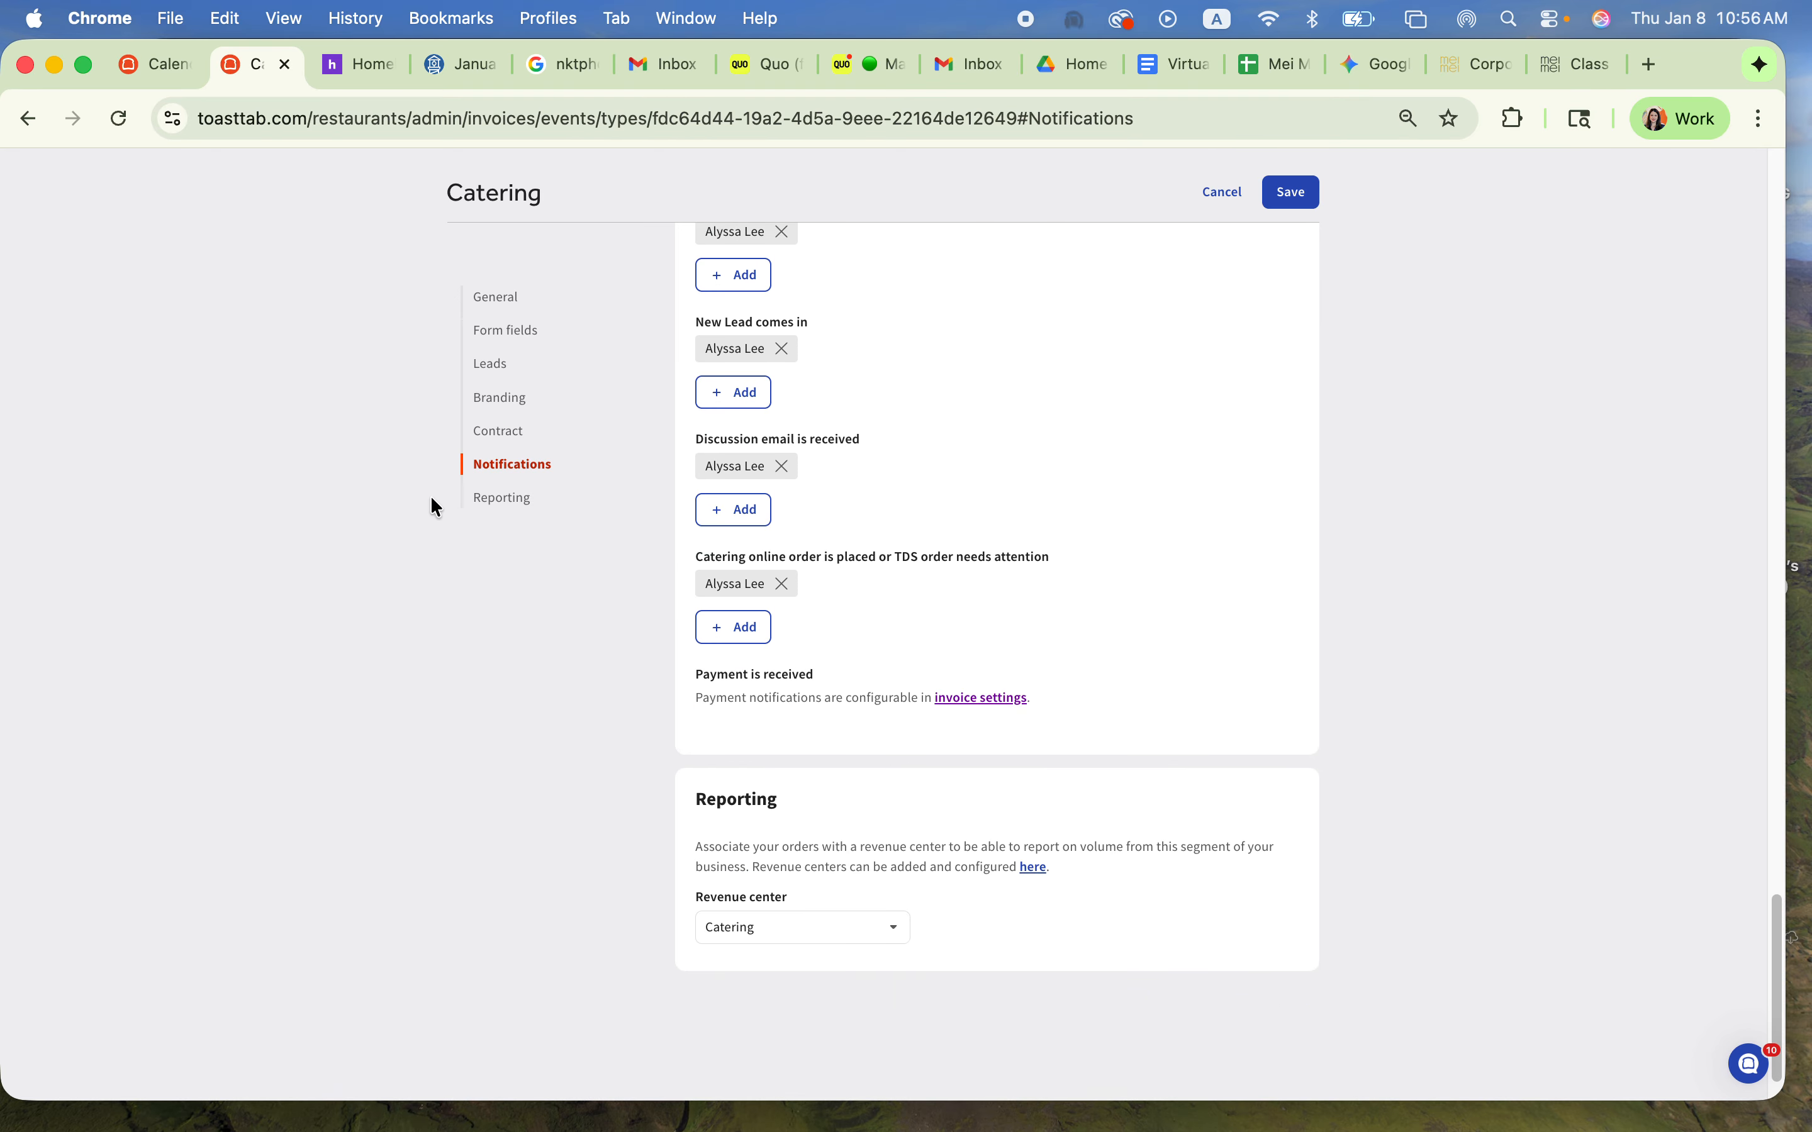
scroll(498, 512, down, 1)
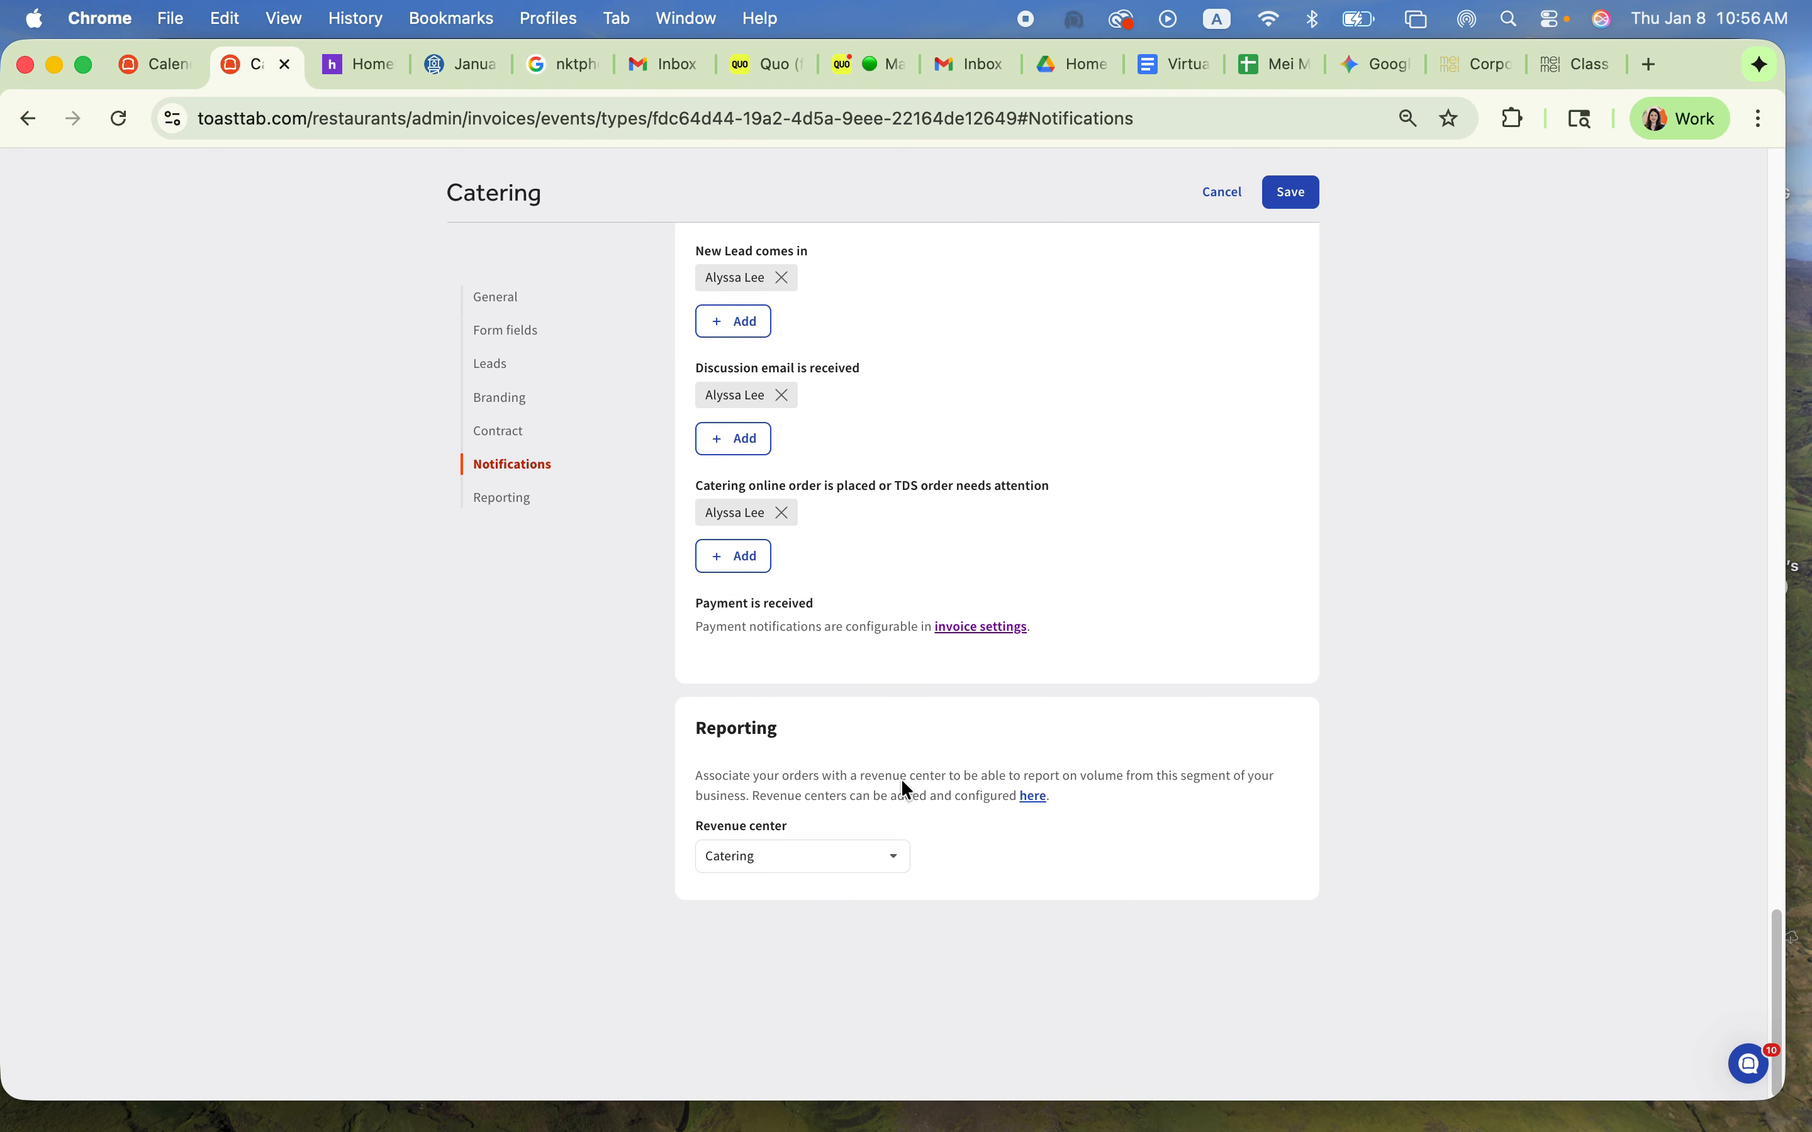
click(1224, 200)
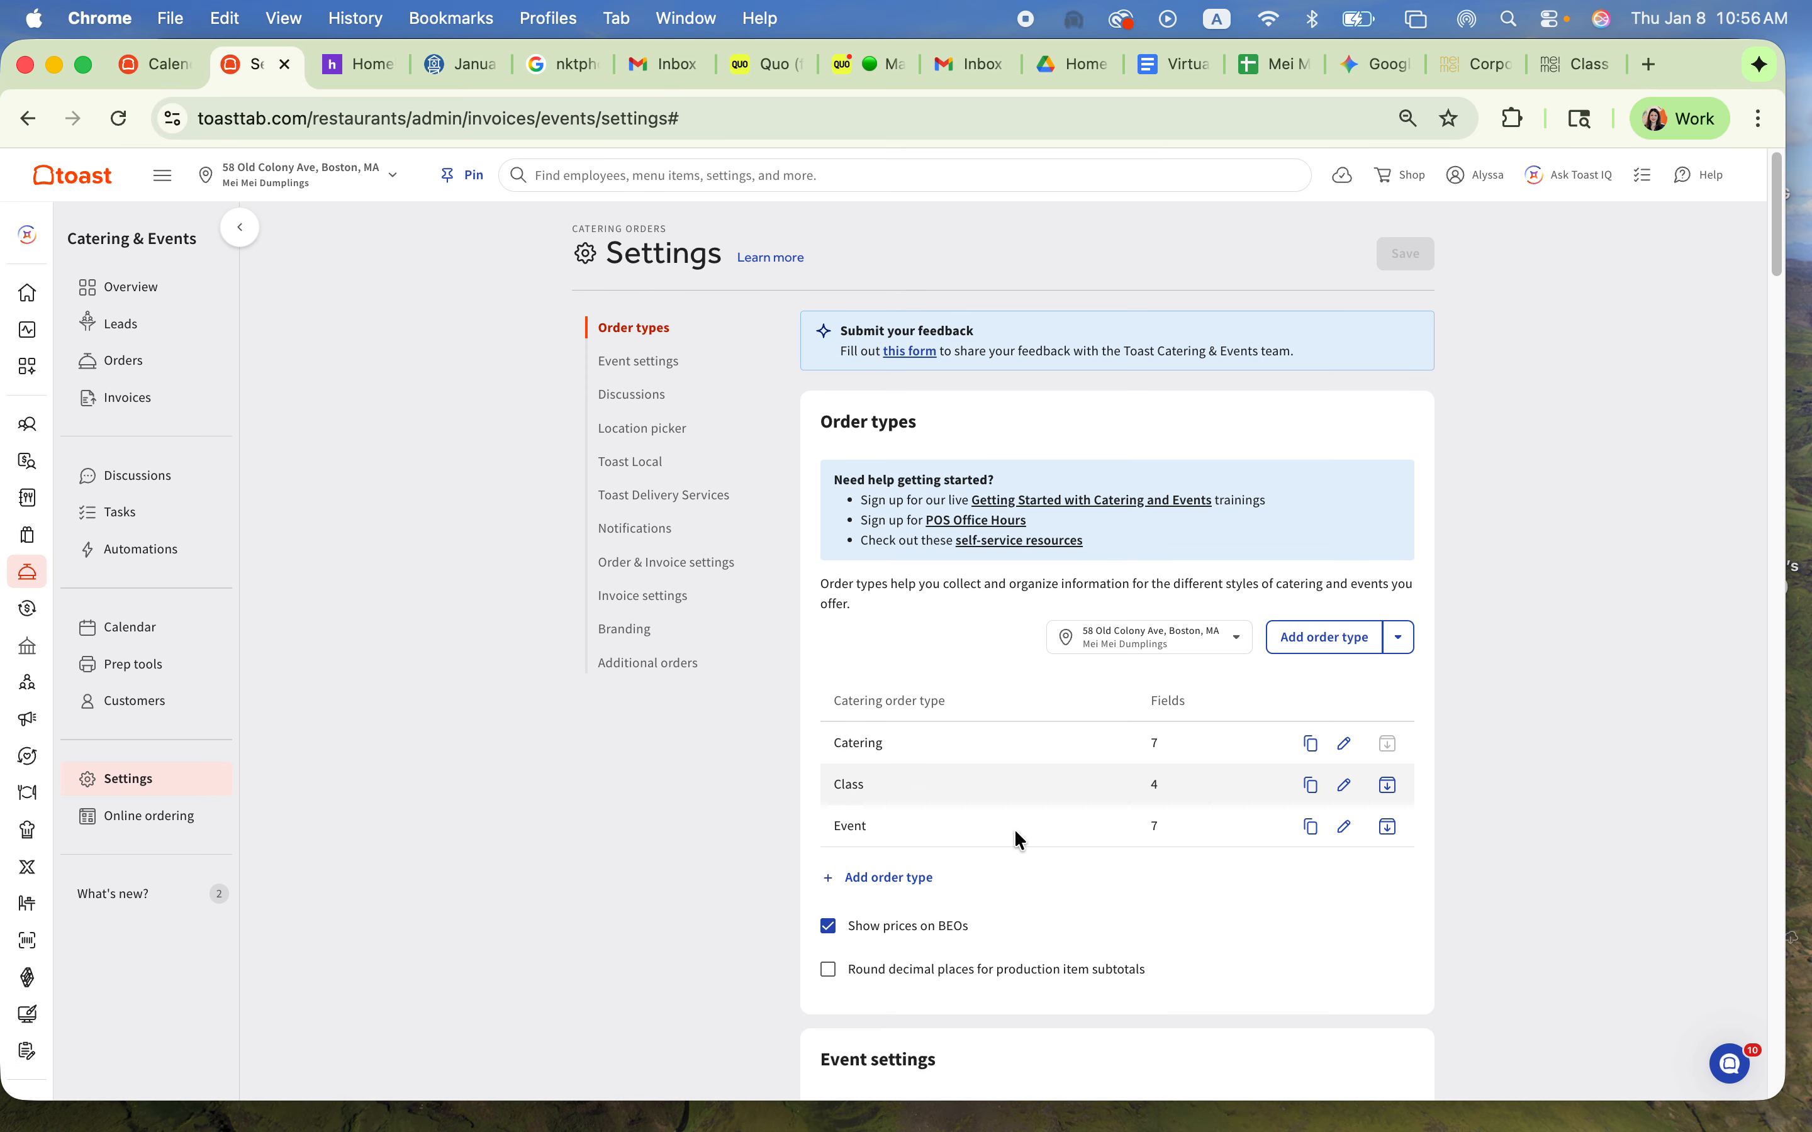
Step: Open the Event order type, review its general, form field, lead, branding, contract and notification settings, and leave without saving
click(1340, 827)
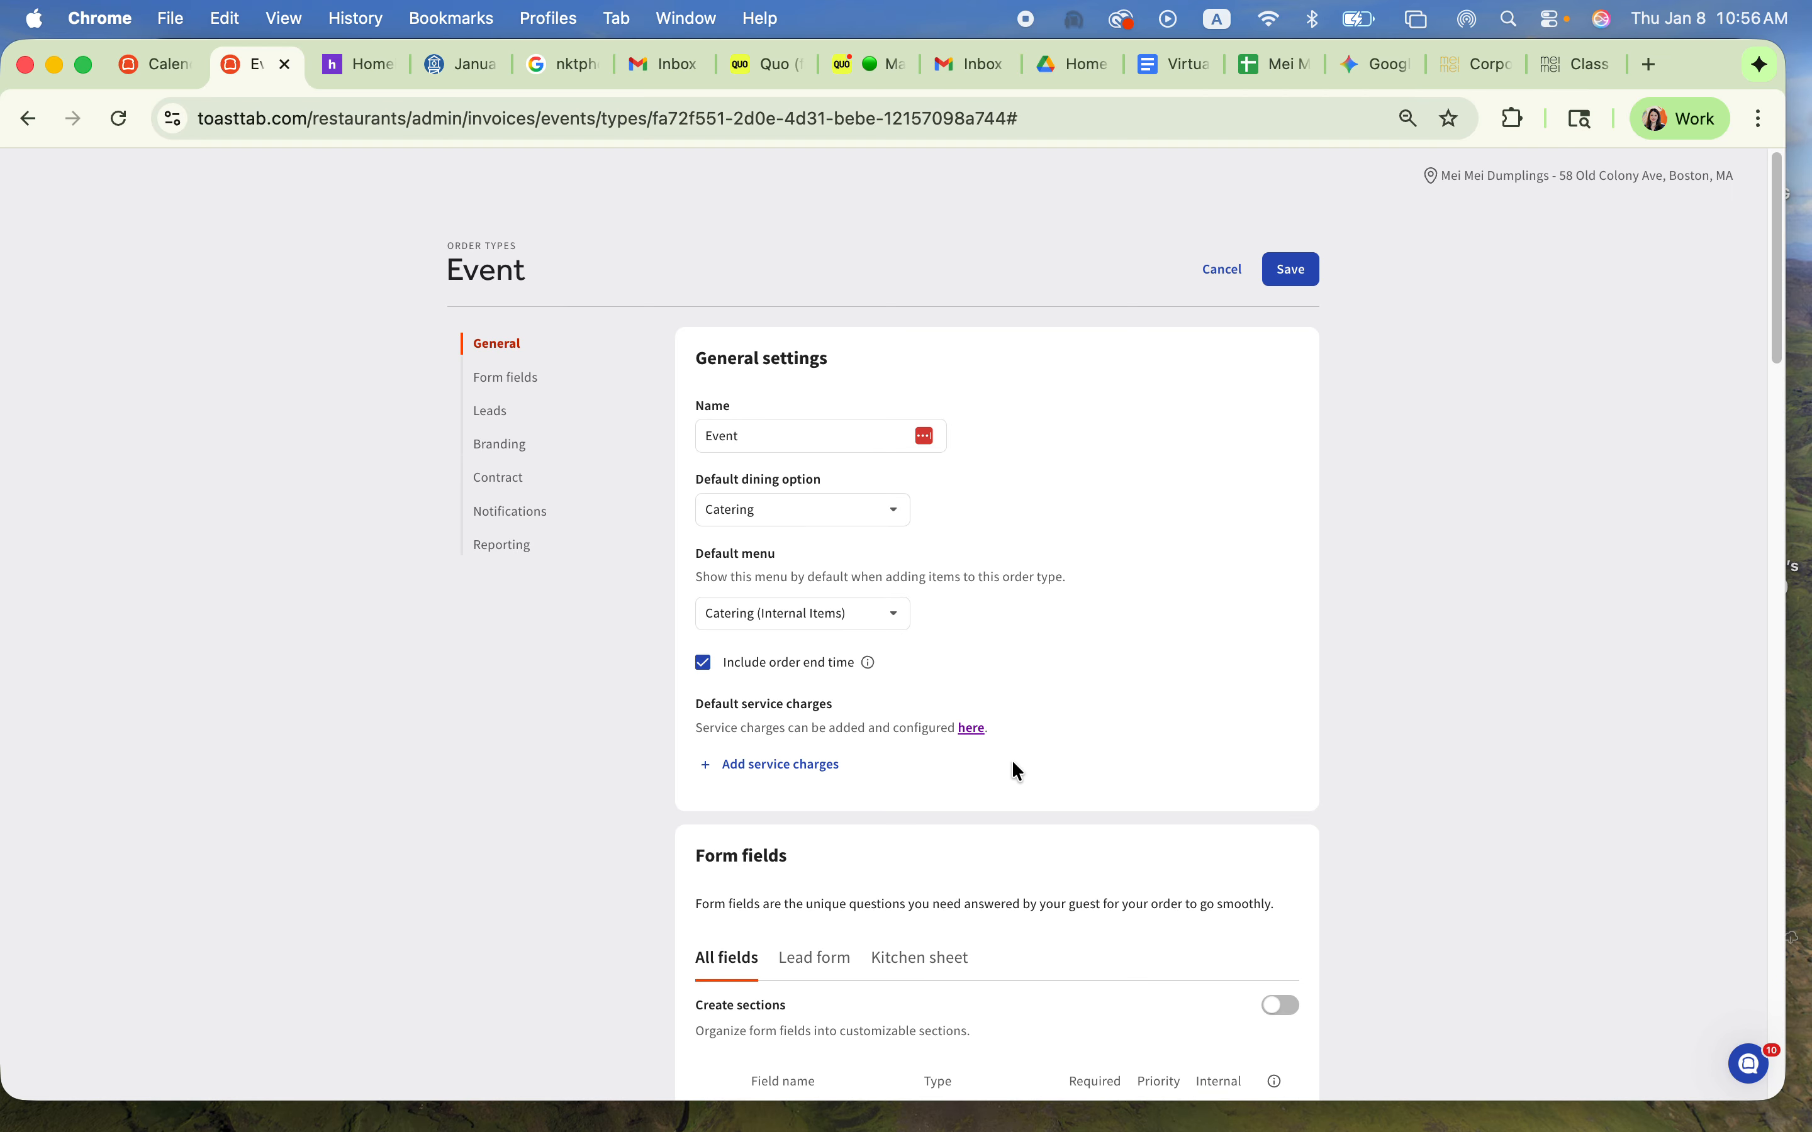
scroll(1157, 860, down, 1)
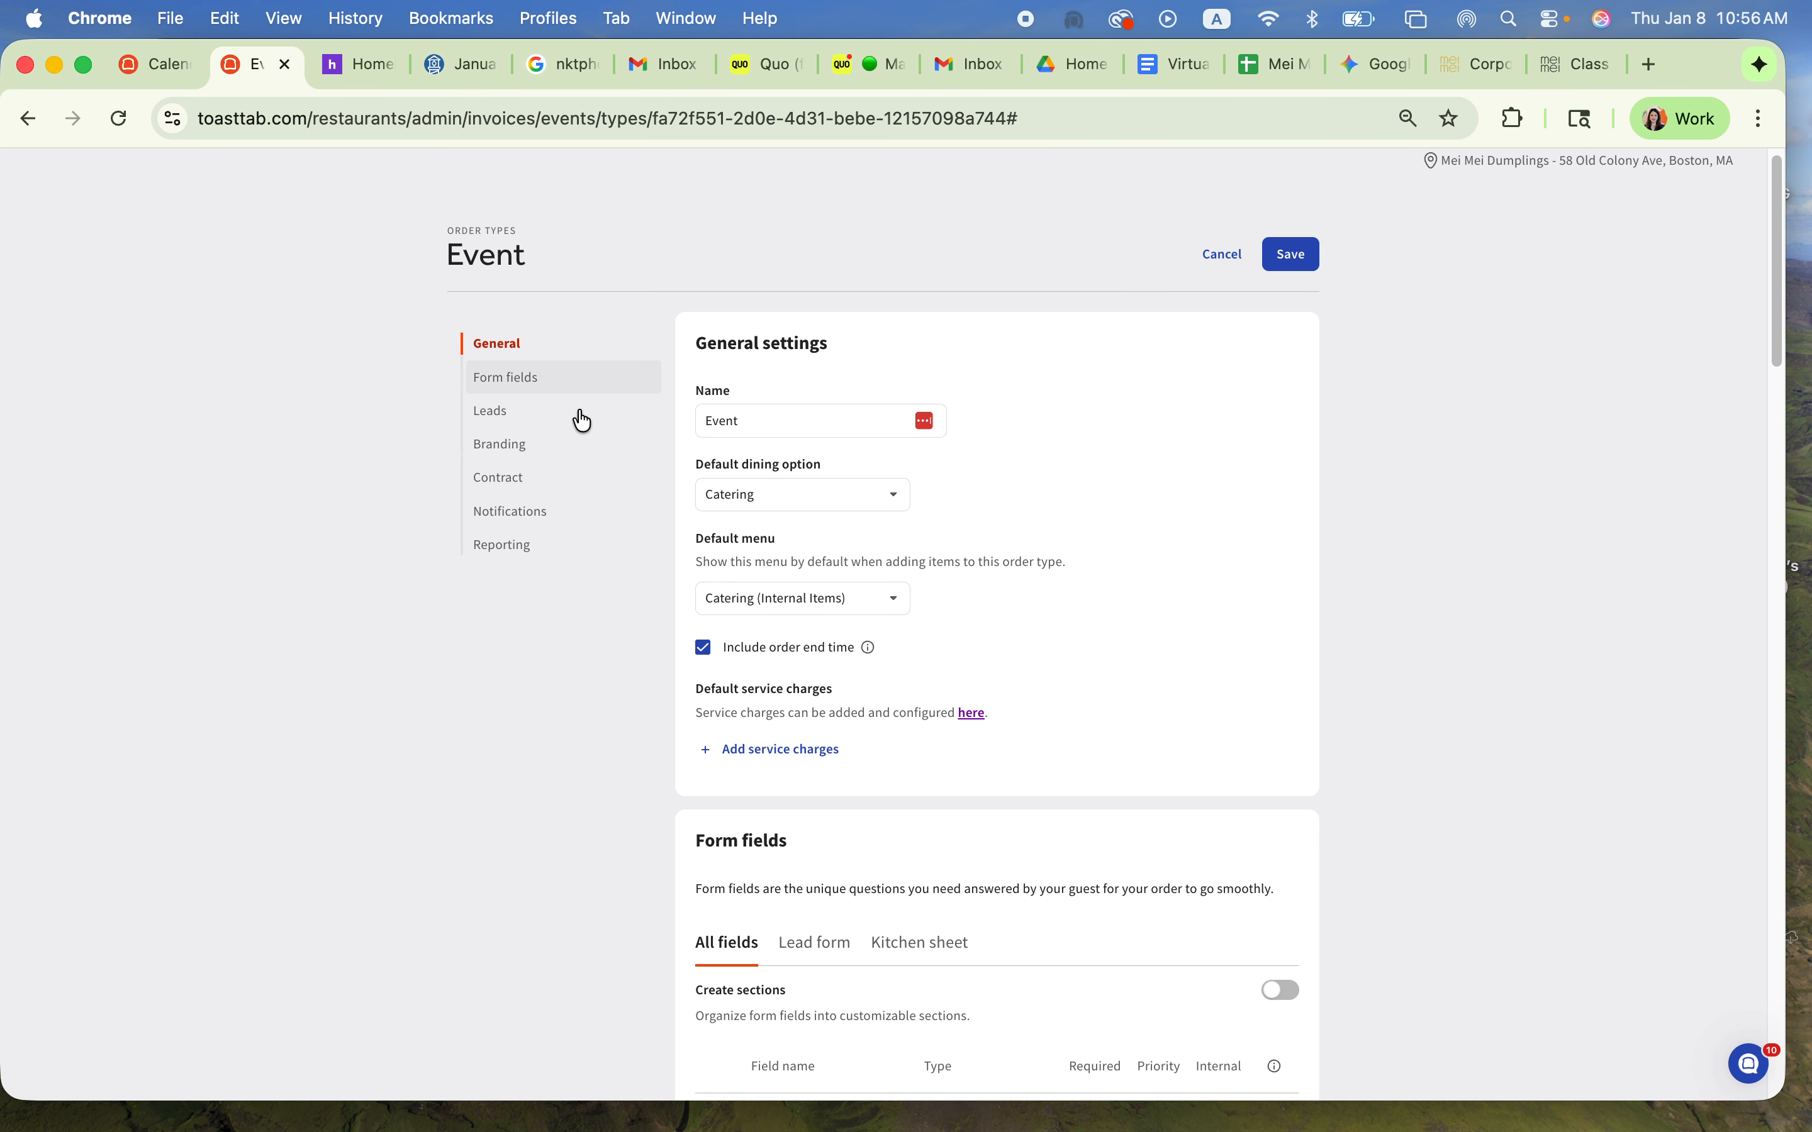
scroll(1044, 776, down, 2)
scroll(1043, 779, down, 10)
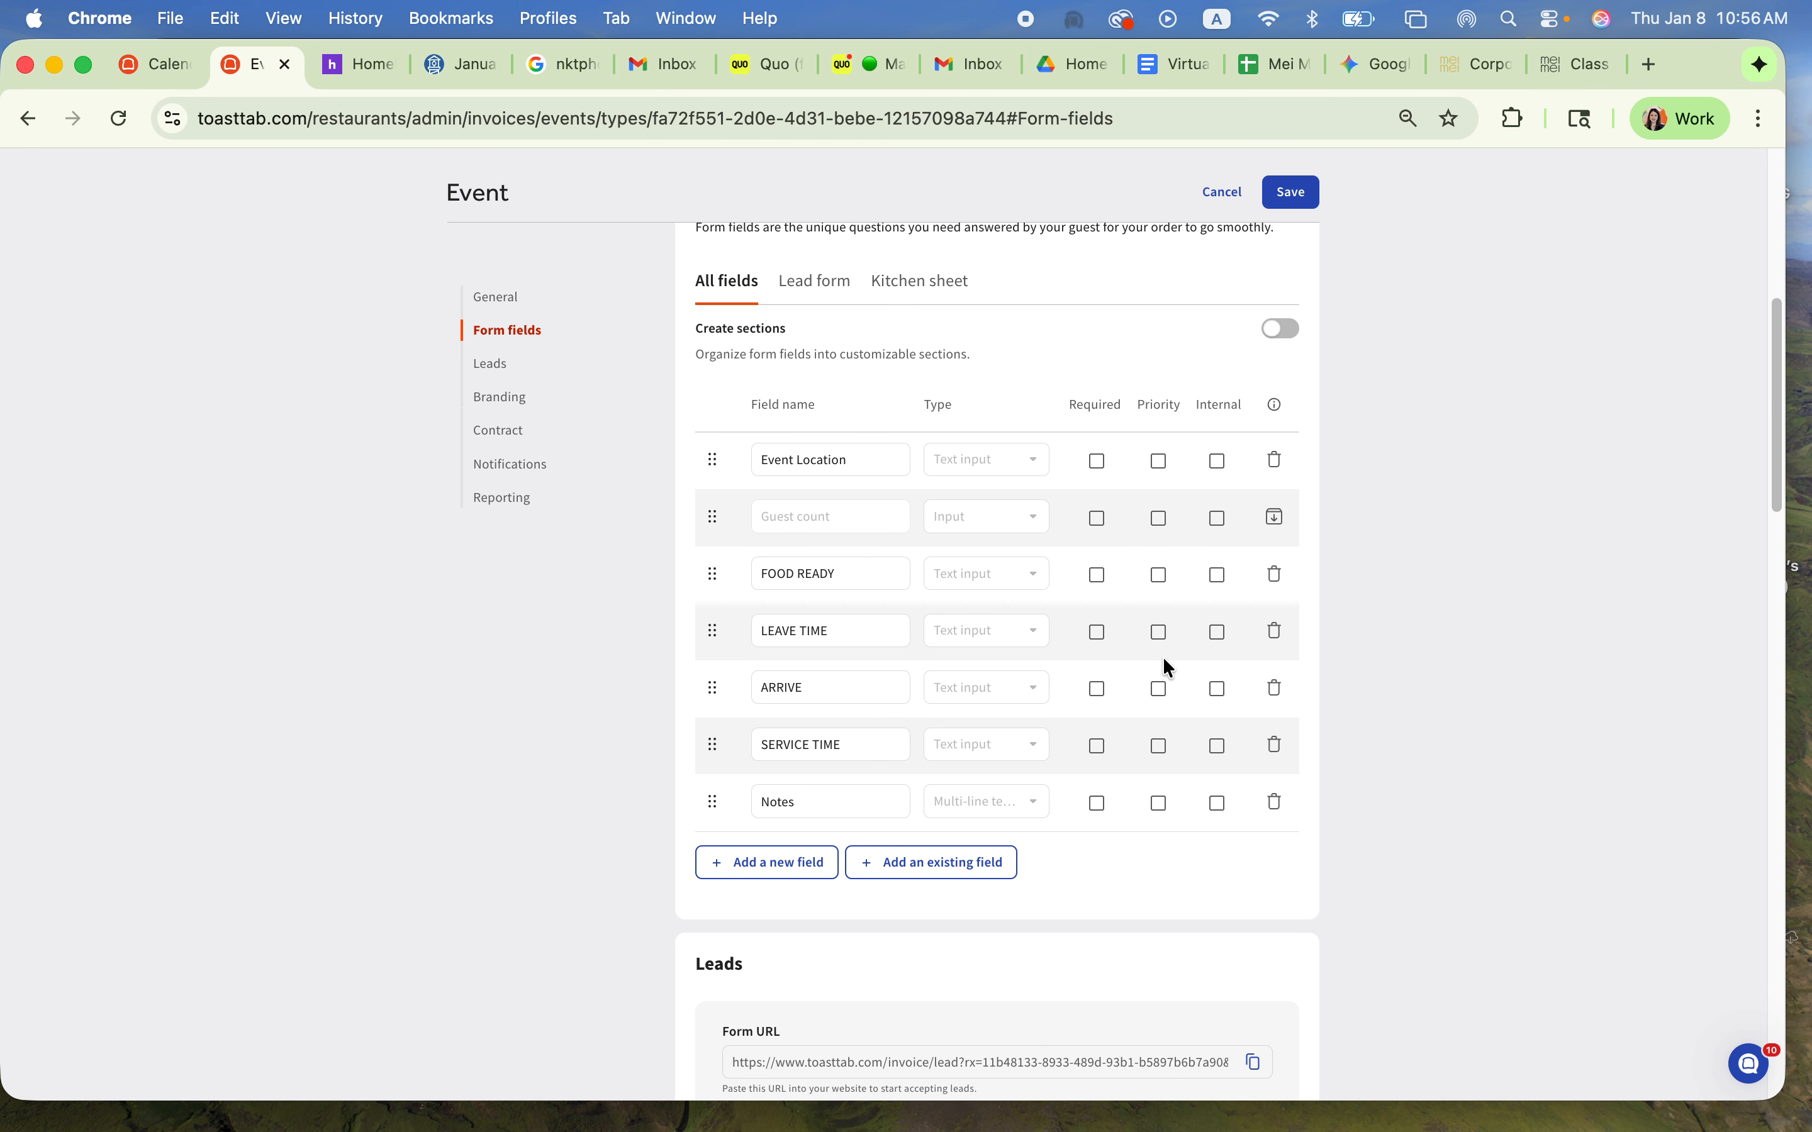
scroll(1131, 925, down, 2)
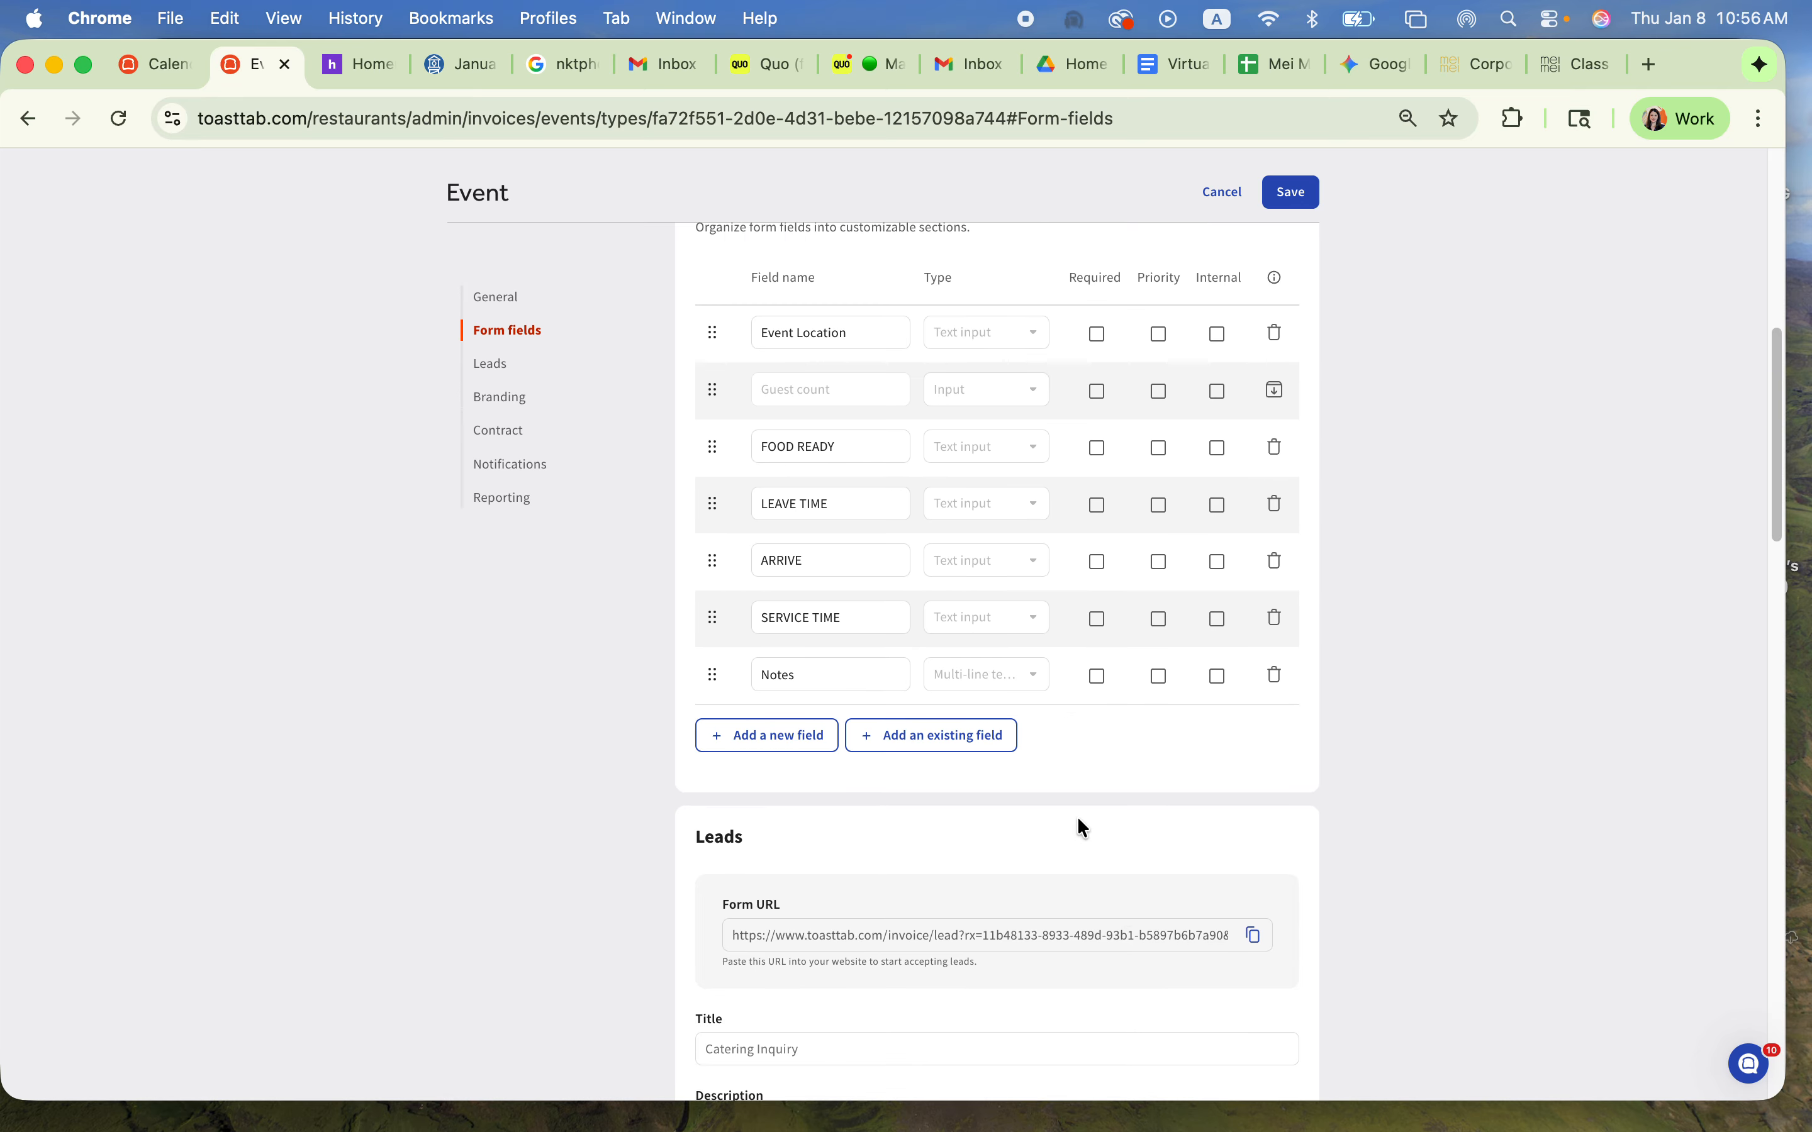
scroll(1078, 821, down, 10)
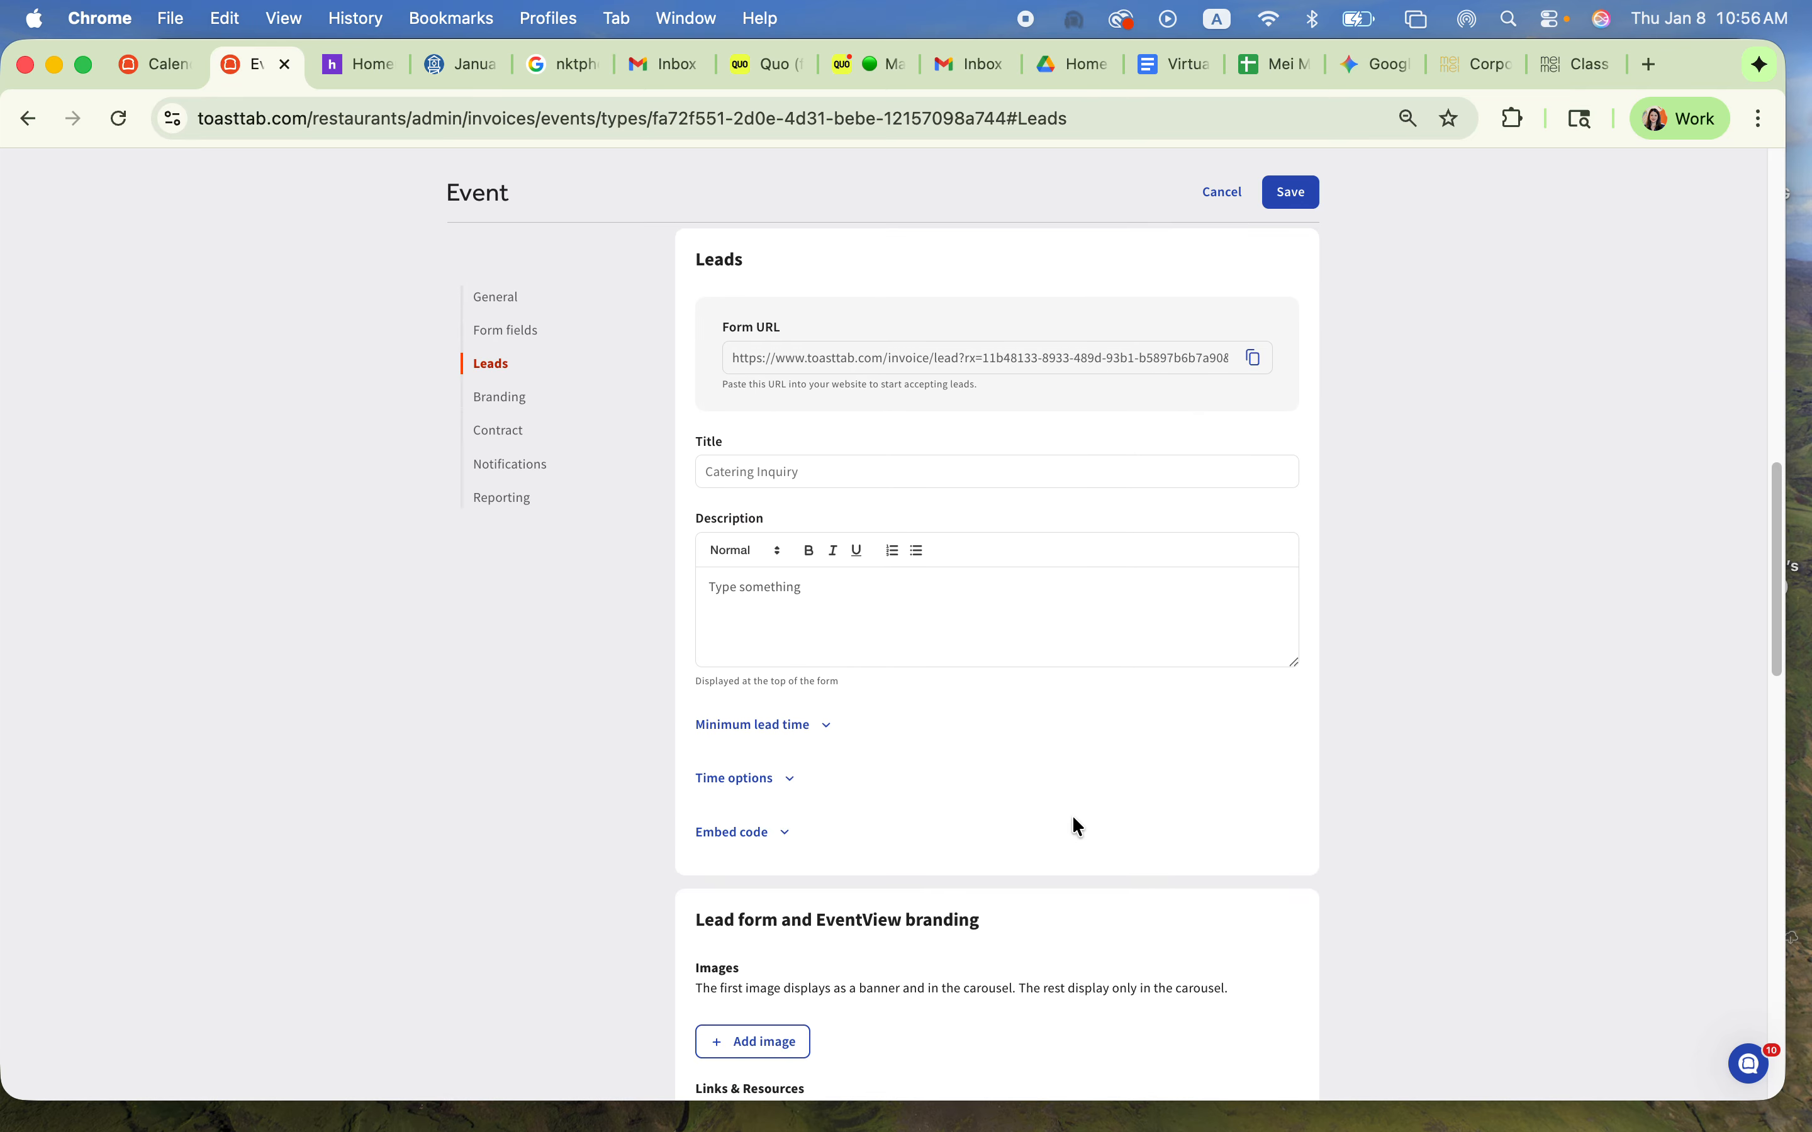
scroll(1076, 826, down, 10)
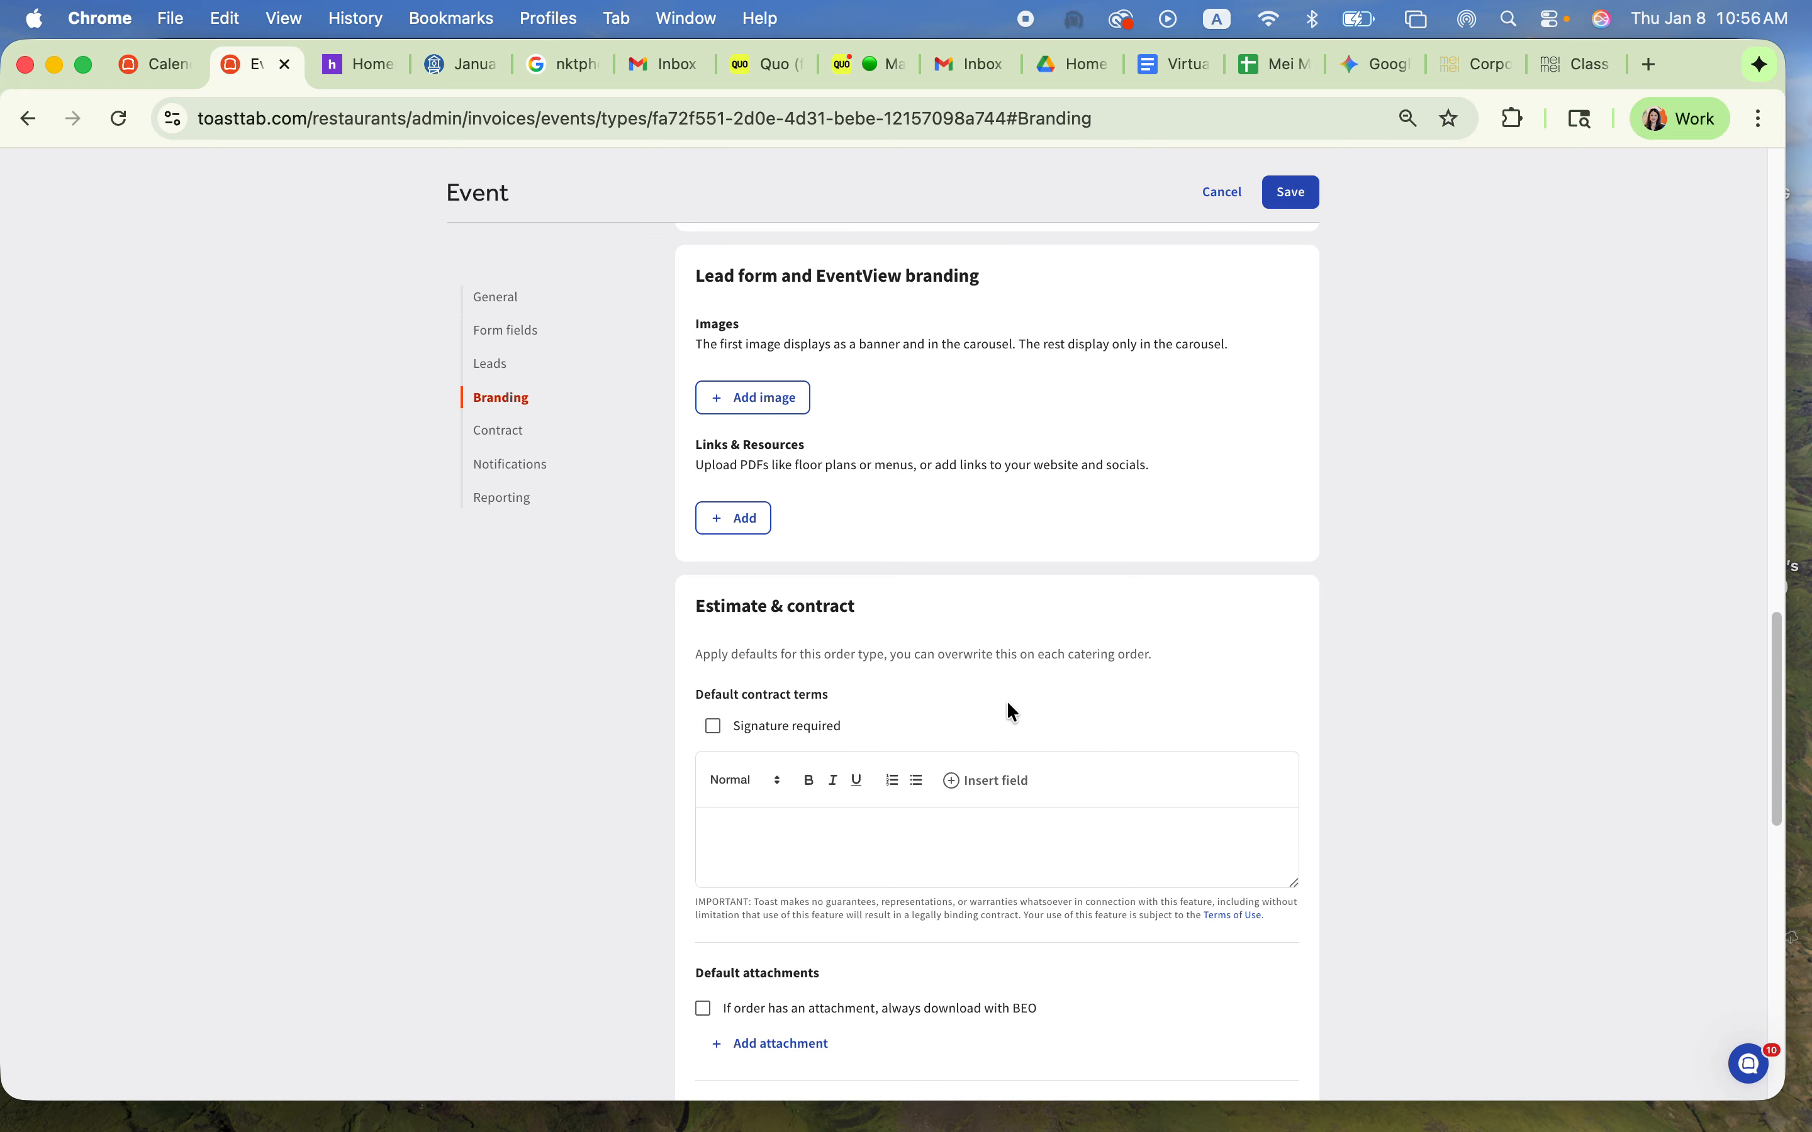
scroll(884, 861, down, 9)
click(1082, 631)
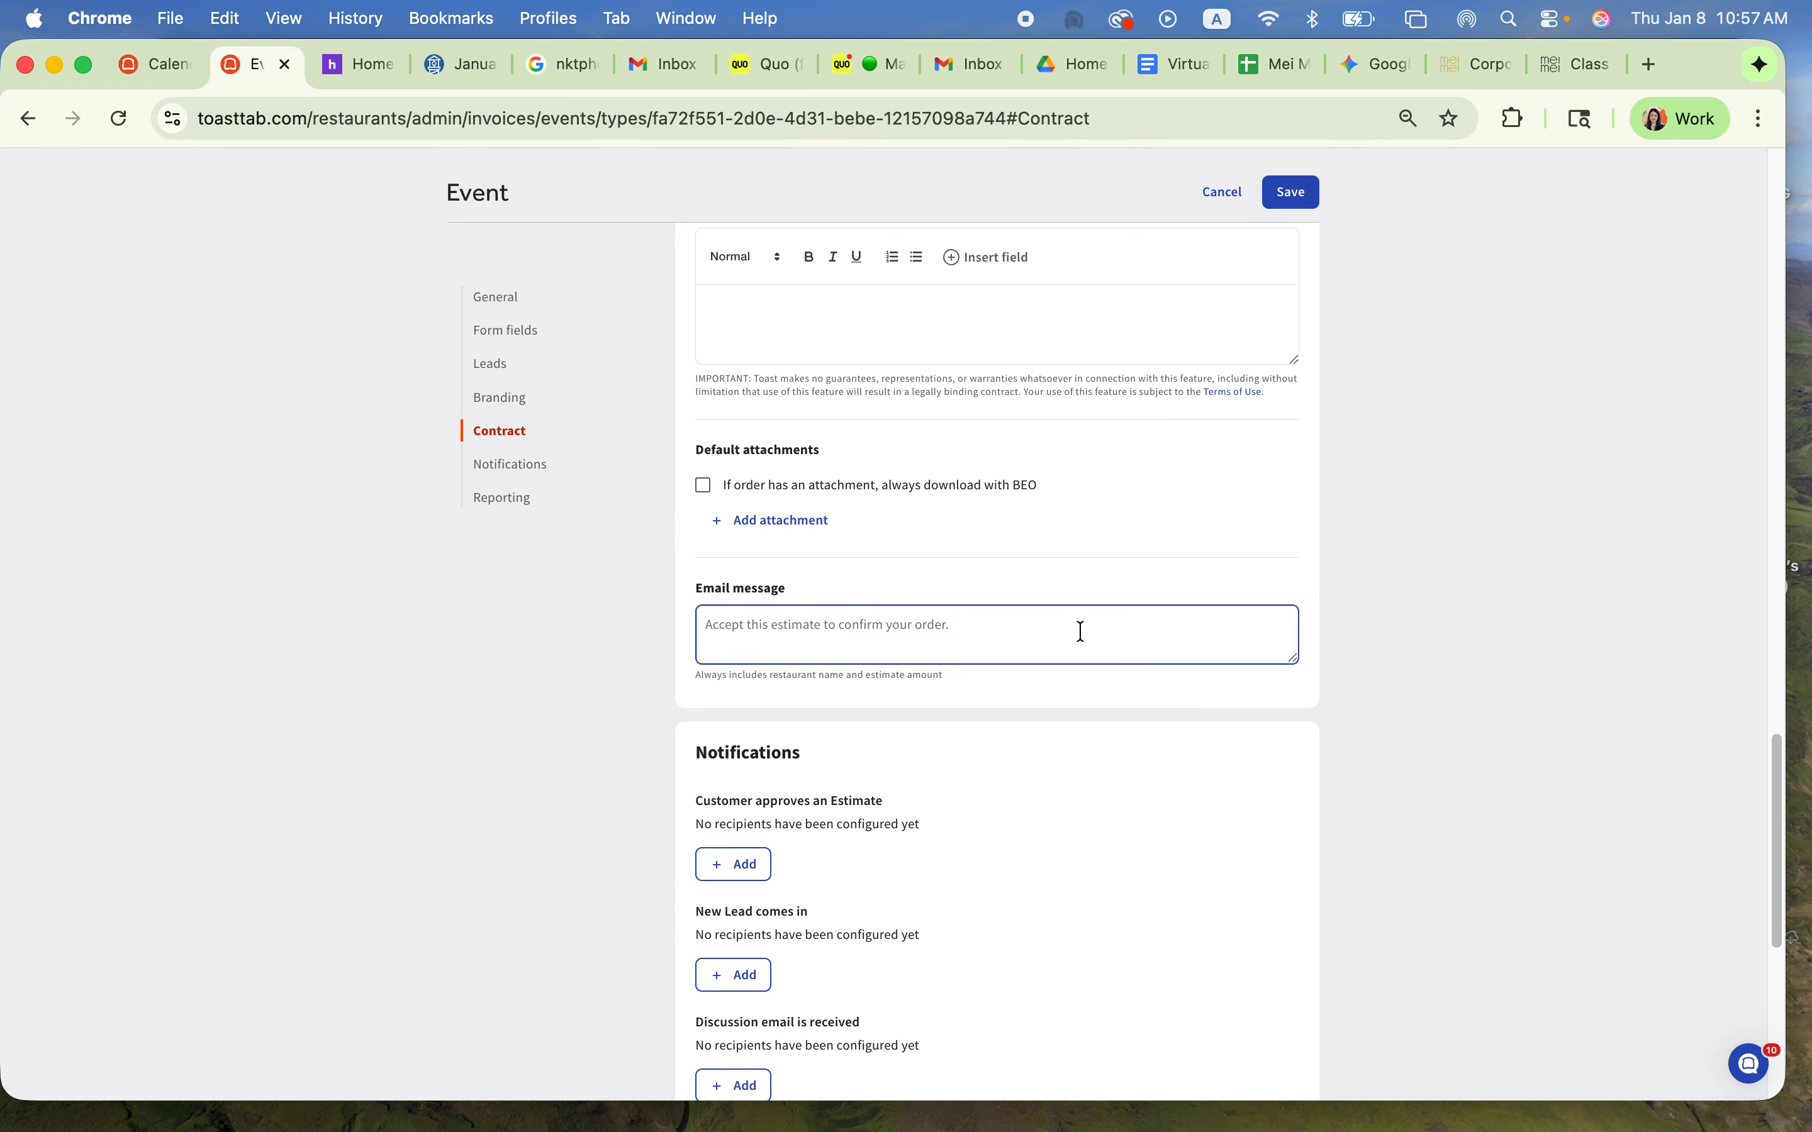
scroll(1210, 1049, down, 5)
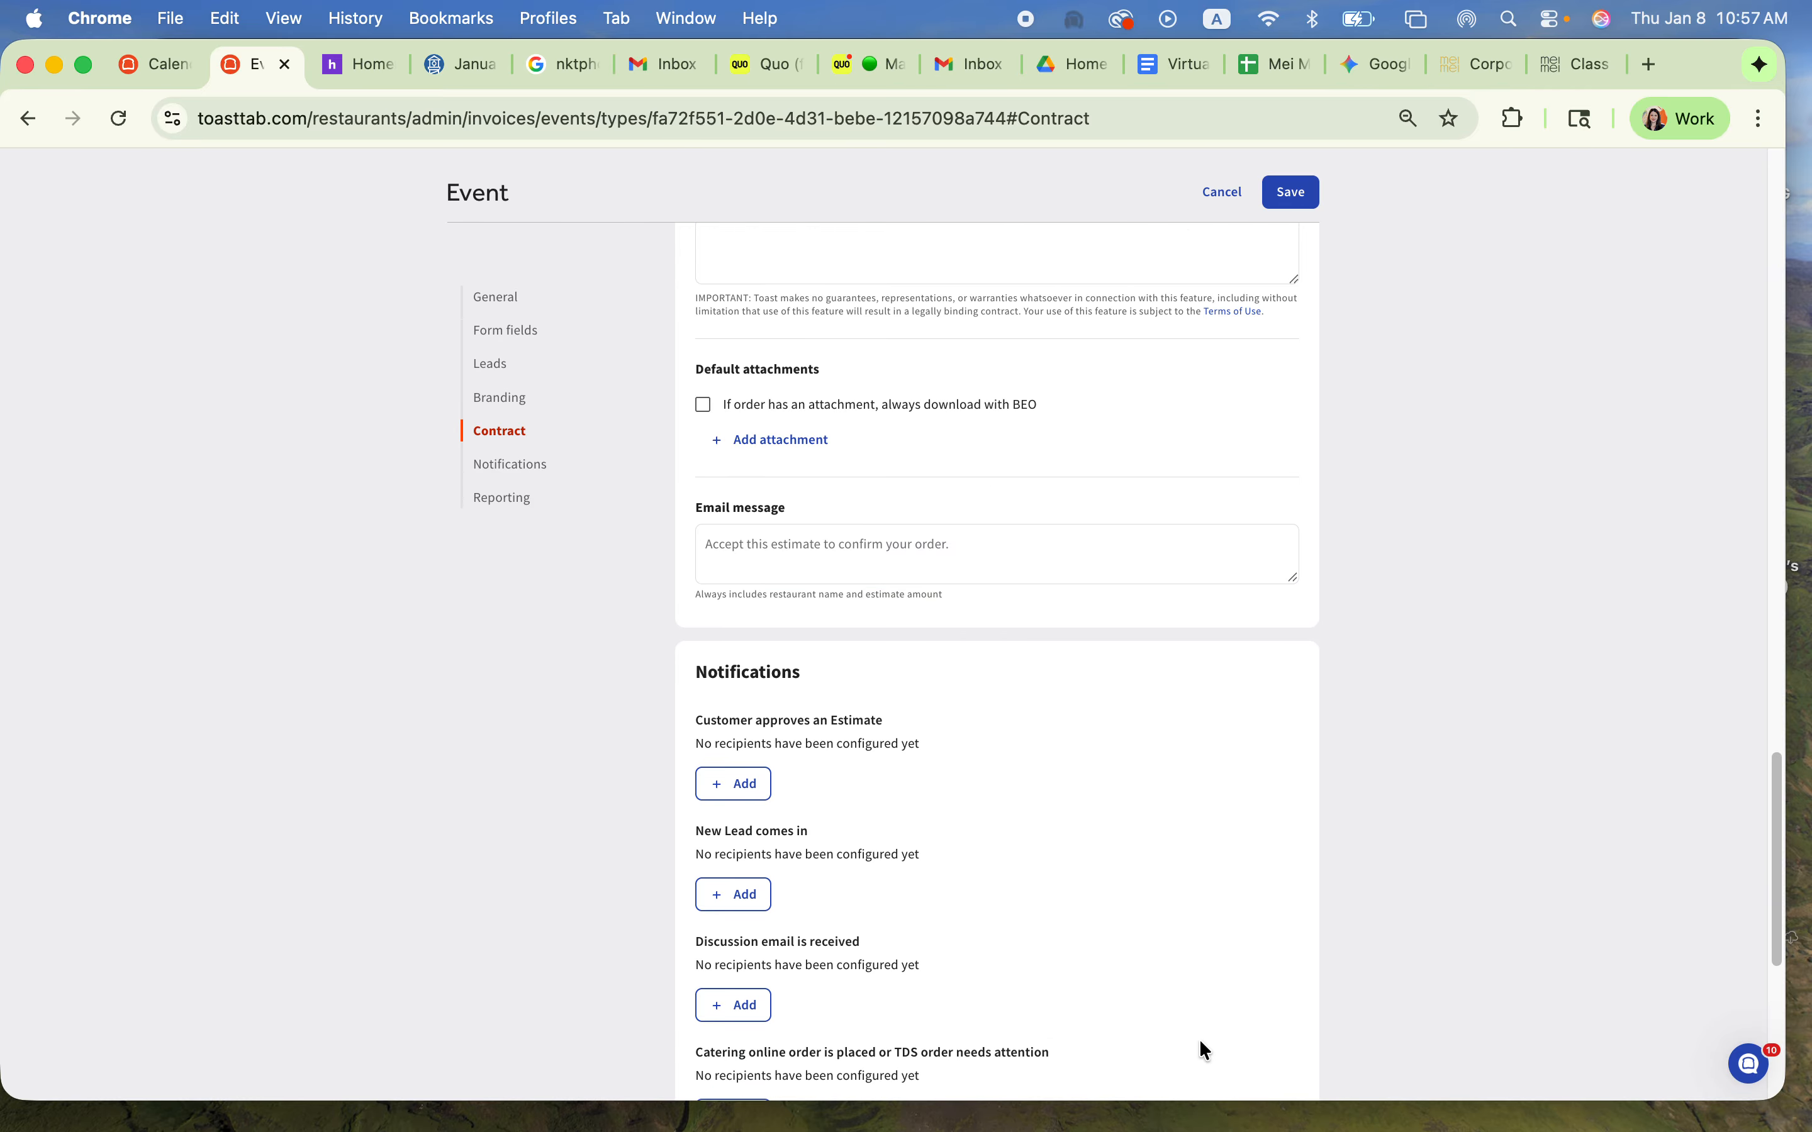
scroll(1198, 1044, up, 20)
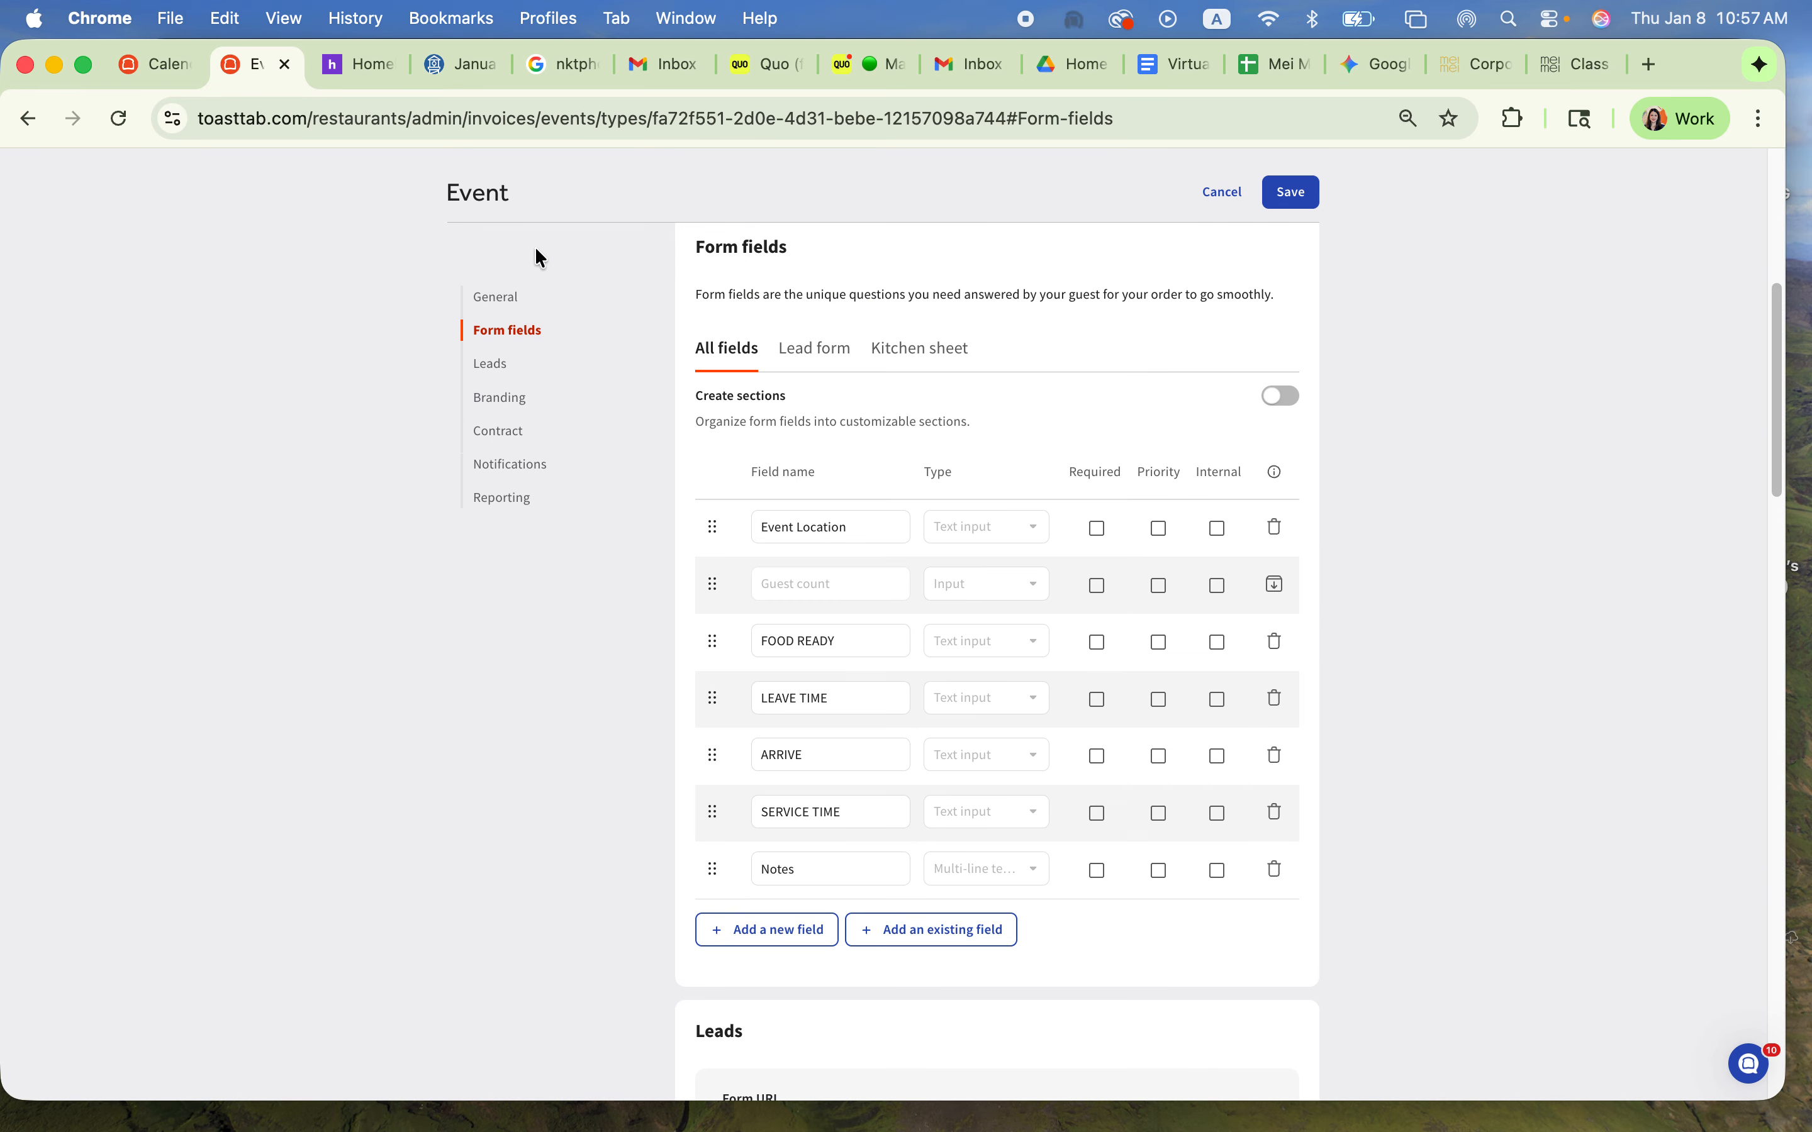
scroll(1422, 183, up, 5)
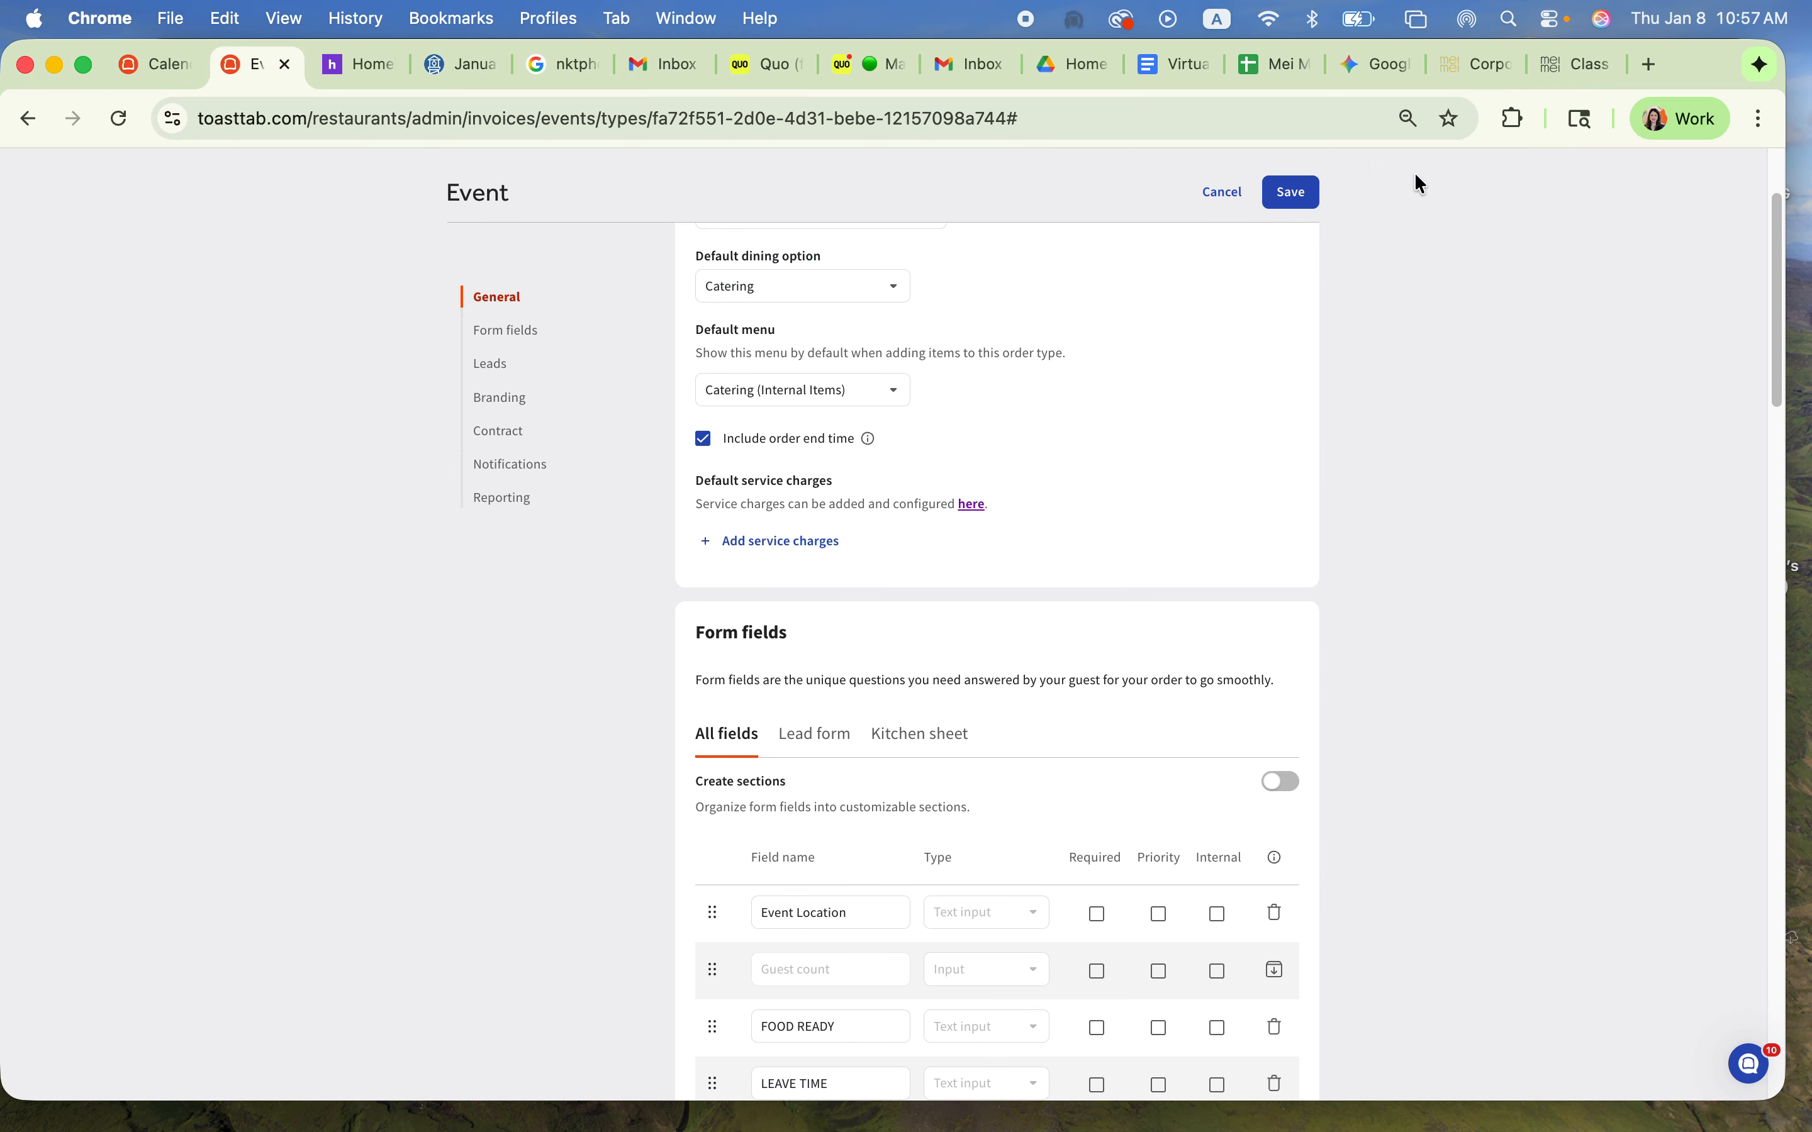
click(1205, 192)
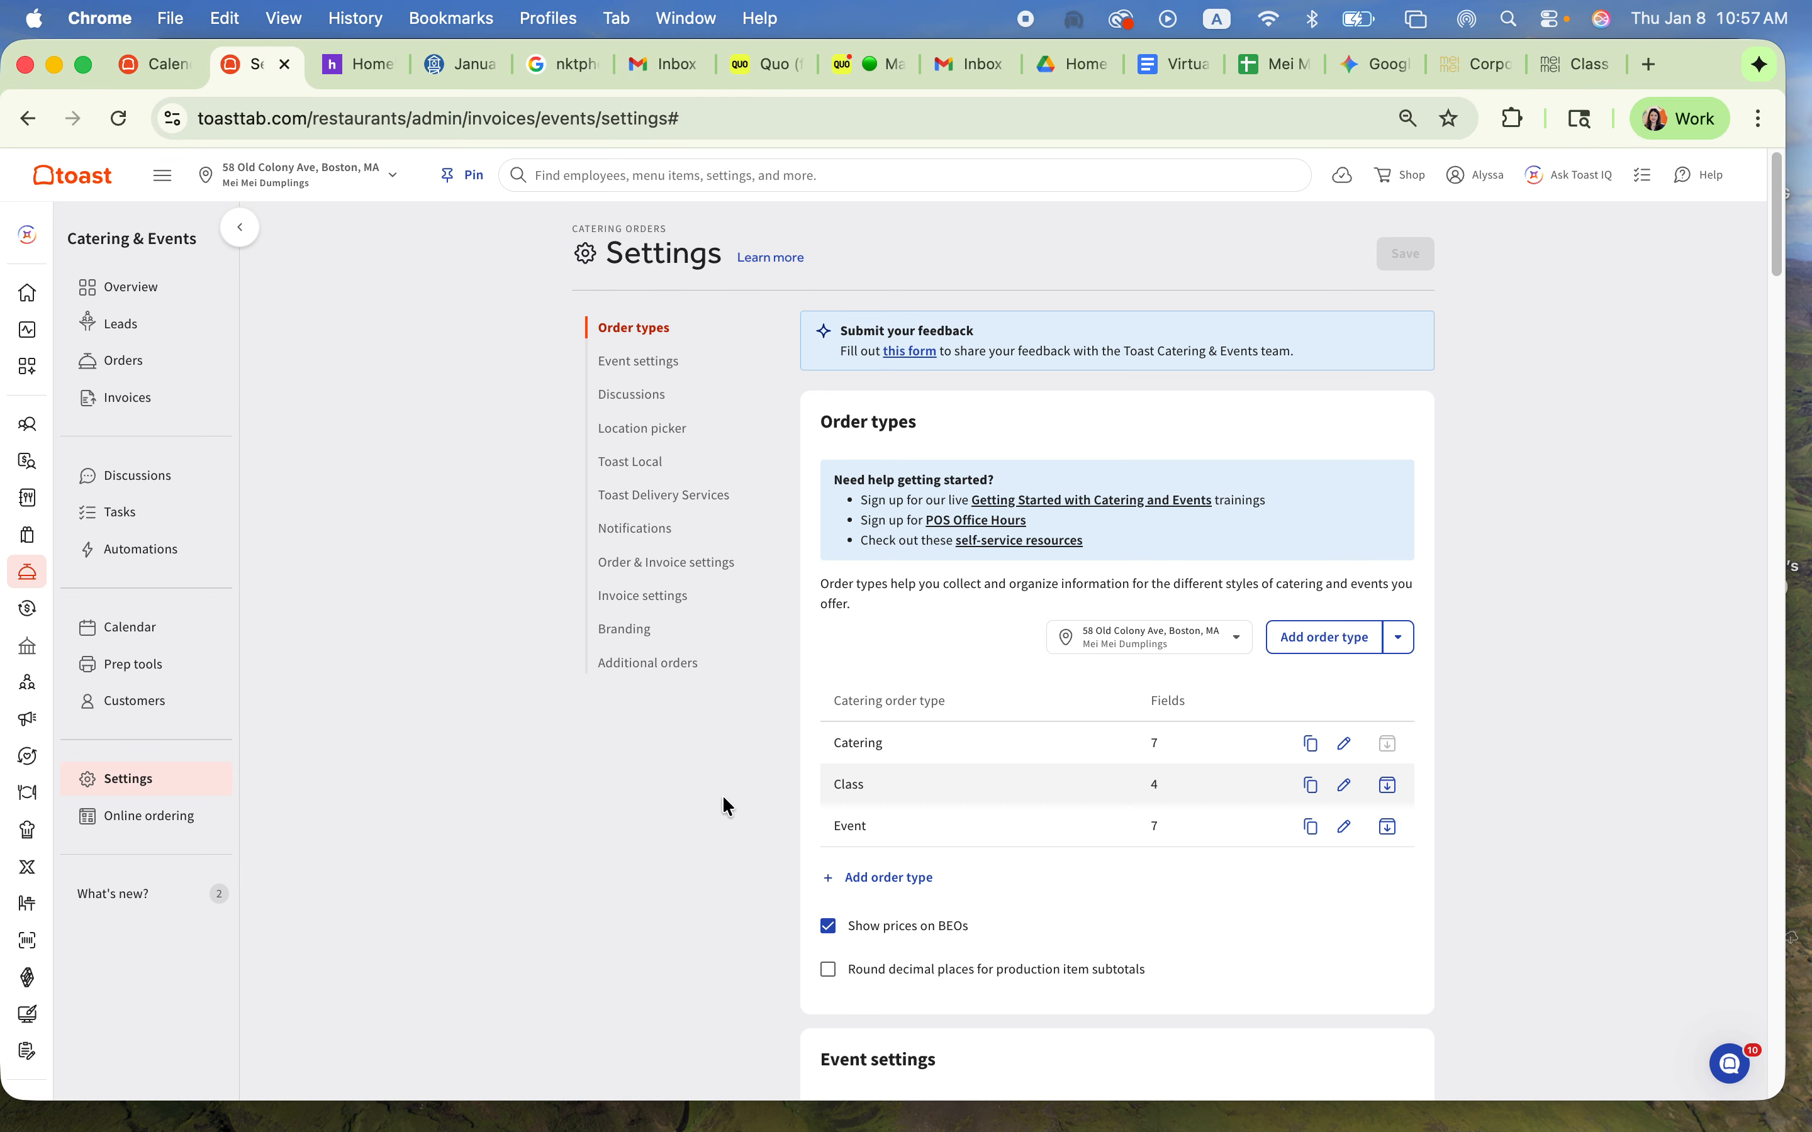